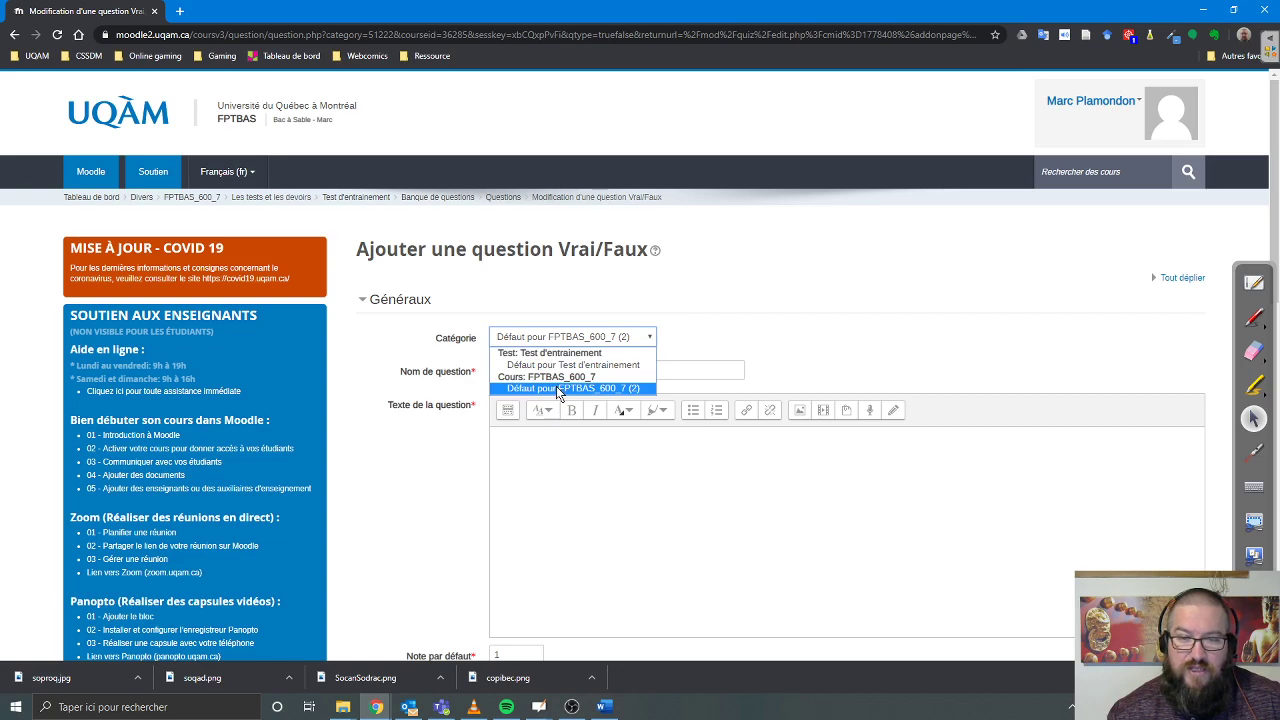
# Assign the question to the category "Défaut pour FPTBAS_600_7" and name it "VF Repoduction sur papier"
pyautogui.click(556, 388)
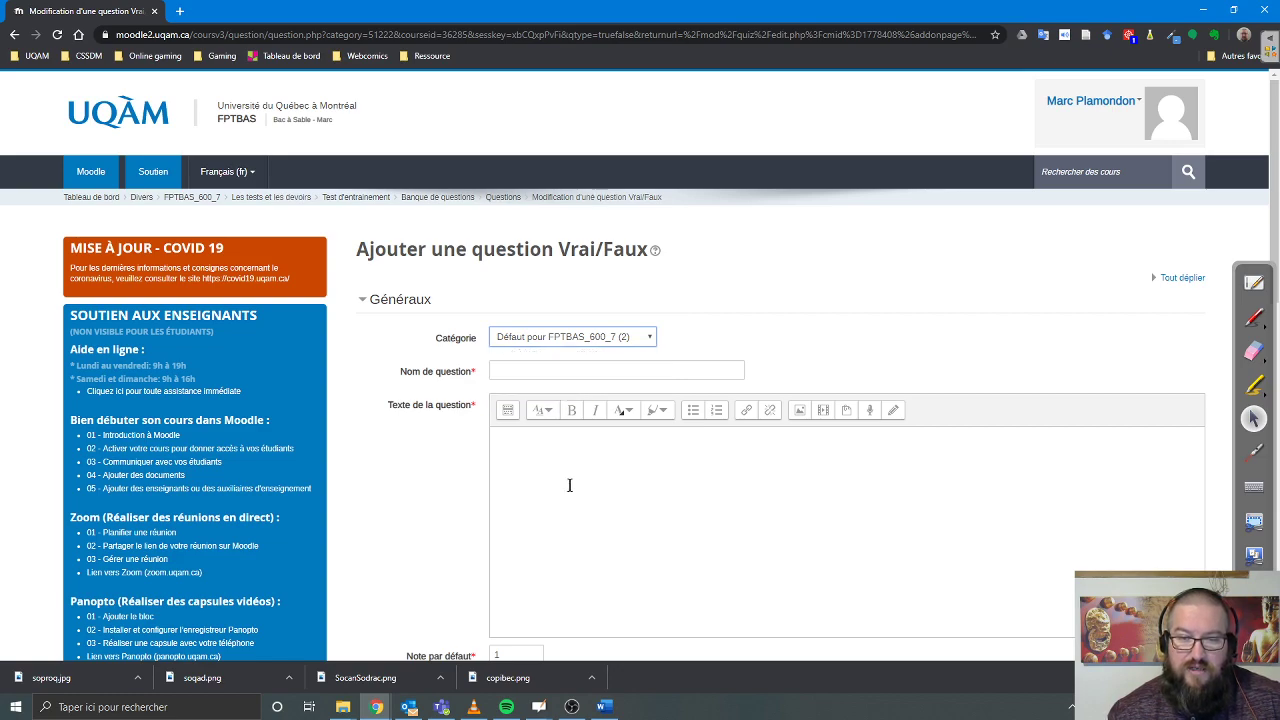
pyautogui.click(522, 368)
pyautogui.press('Escape')
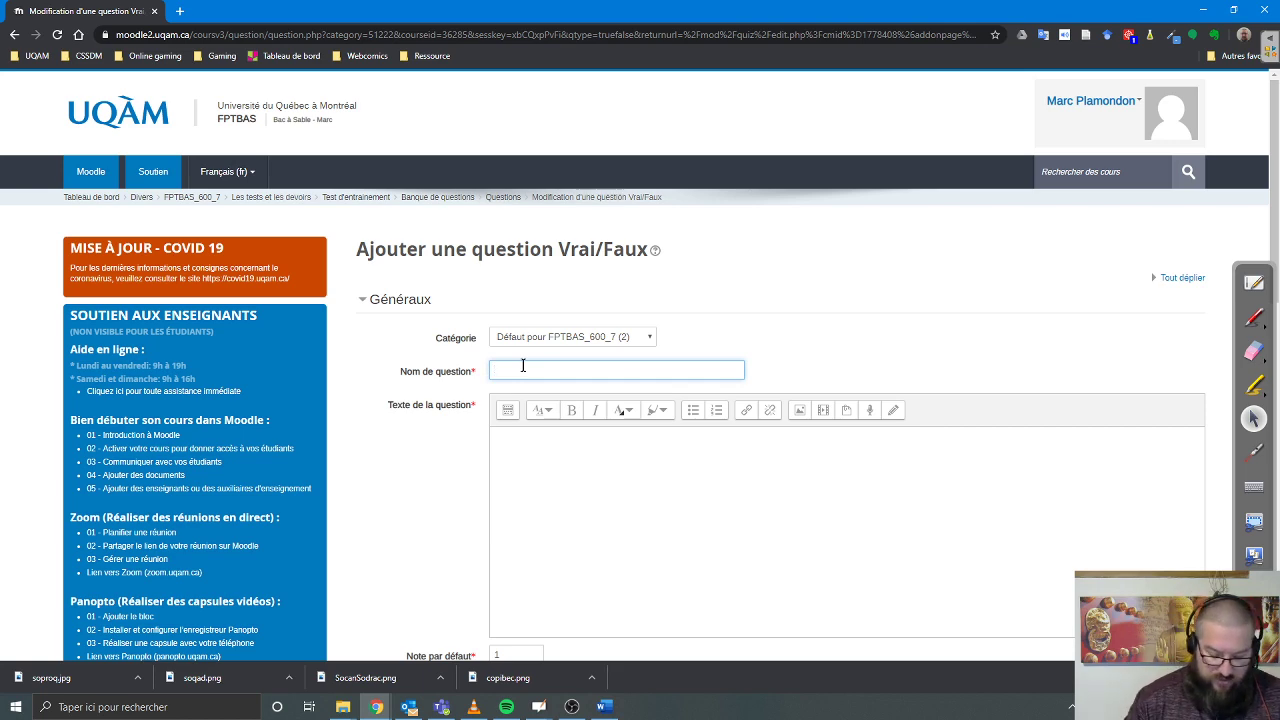
pyautogui.write('VF')
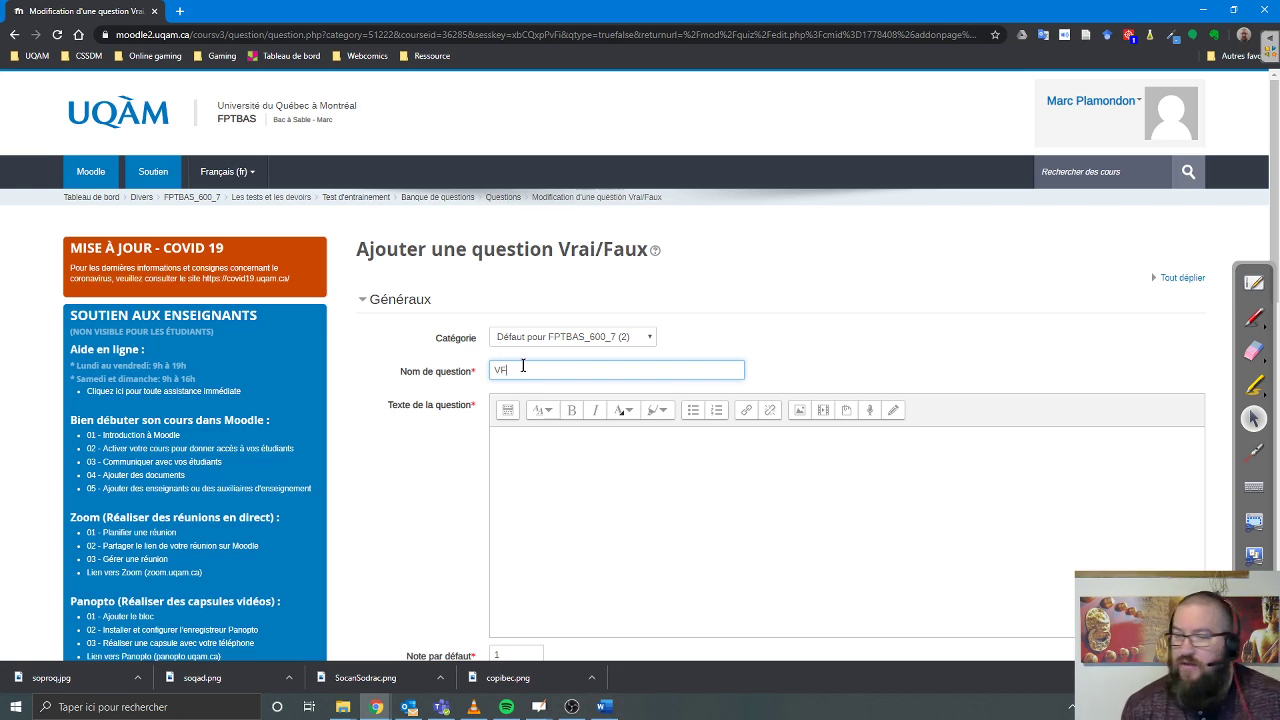
pyautogui.write(' Repor')
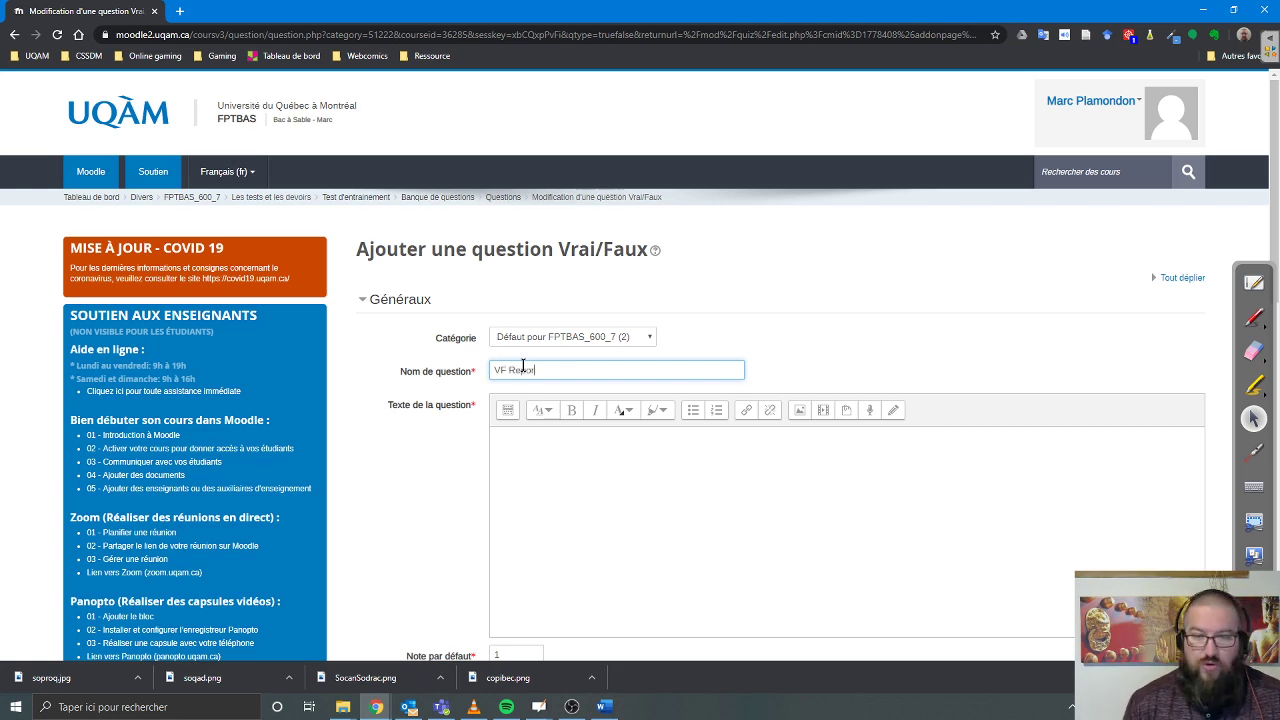
pyautogui.press('BackSpace')
pyautogui.write('ducti')
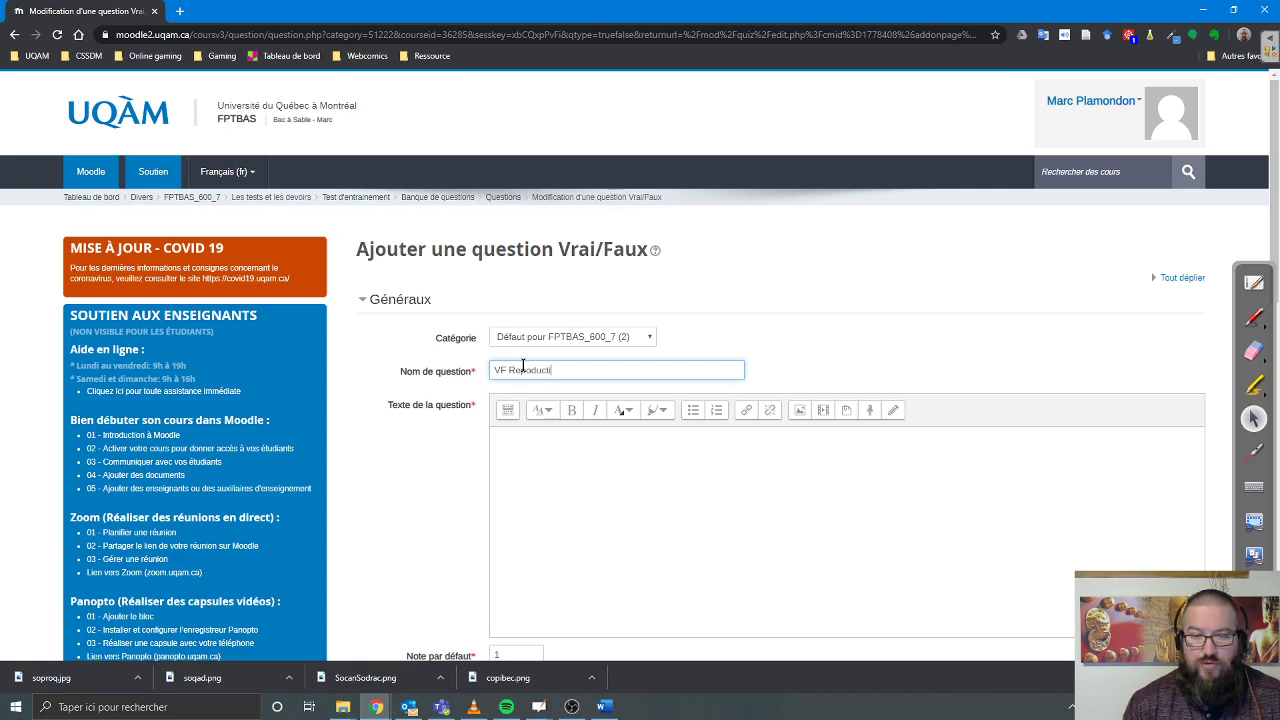
pyautogui.write('on sur papier')
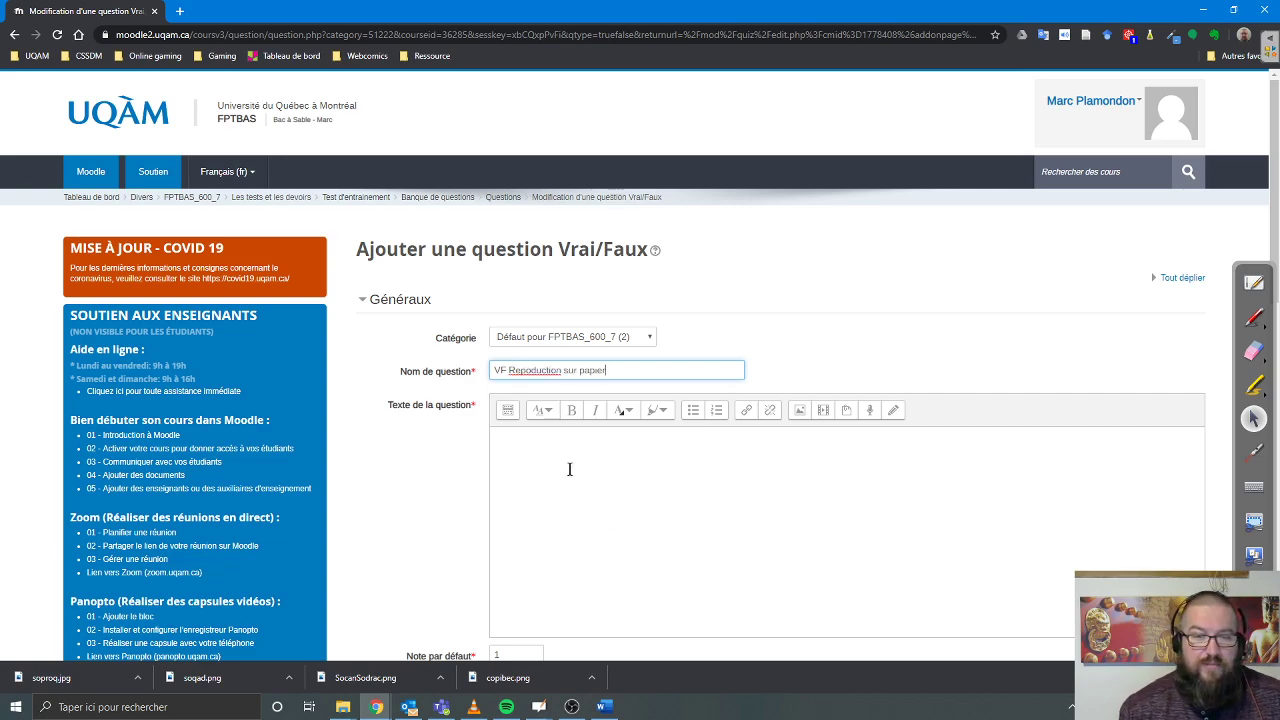
# Copy the statement about reproducing a purchased book on paper for teaching from the Word document into the question text, with an empty line above it
pyautogui.click(597, 450)
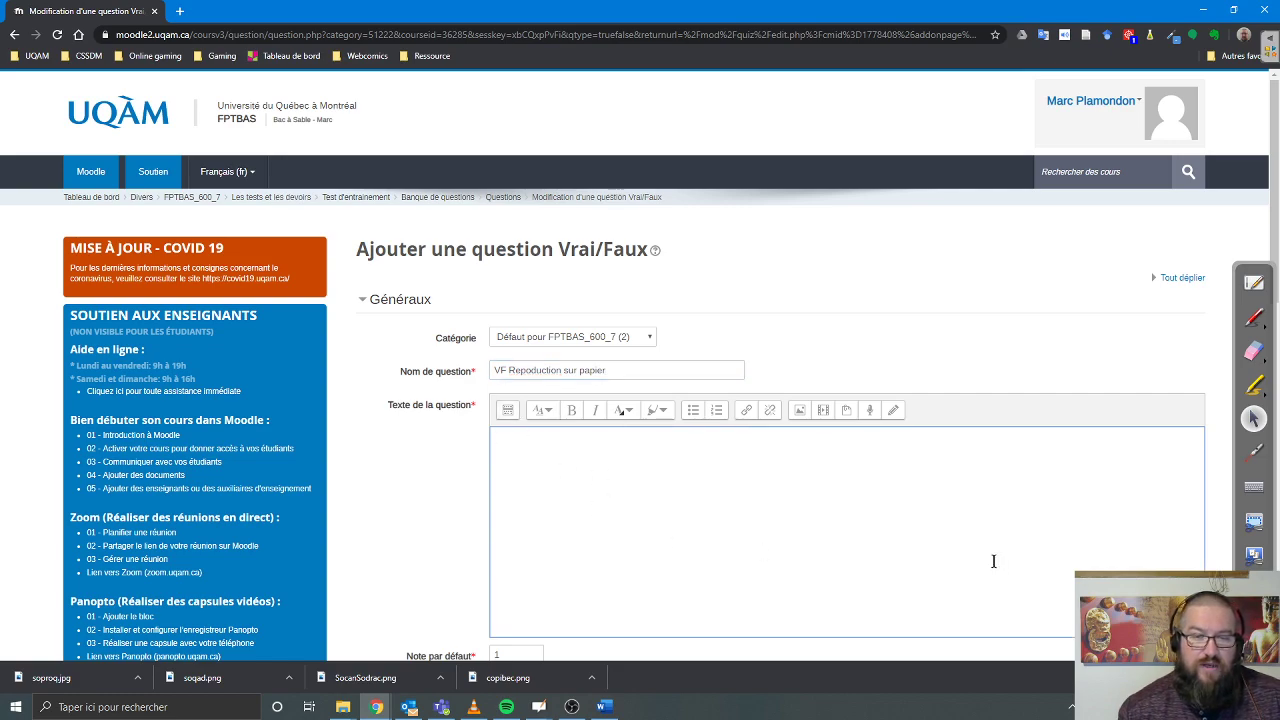
pyautogui.scroll(-2, 963, 520)
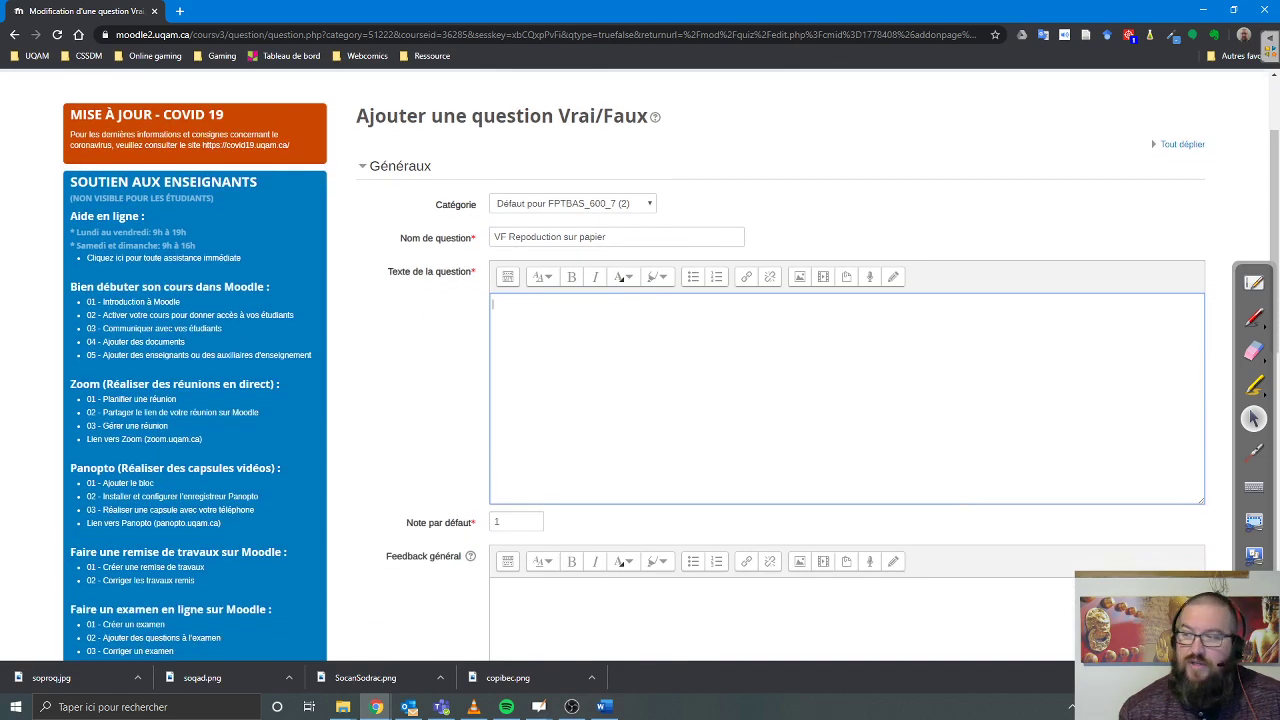
pyautogui.hotkey('alt', 'Tab')
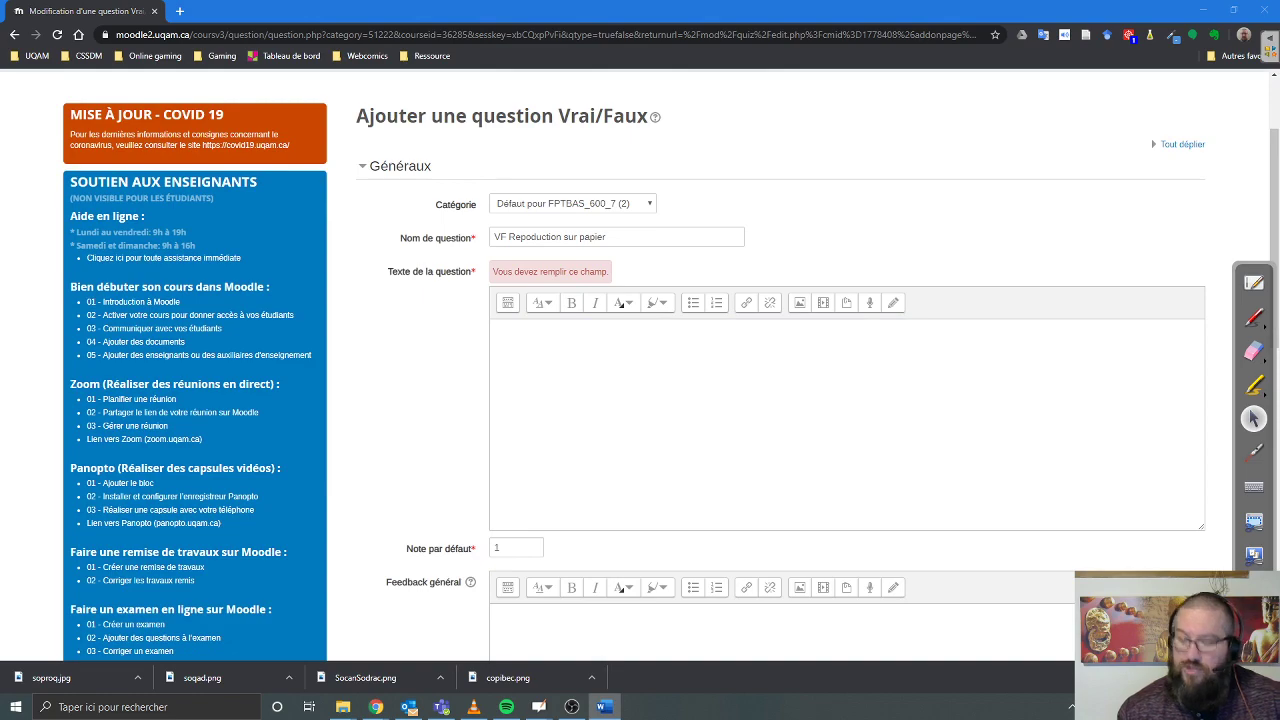
pyautogui.click(703, 378)
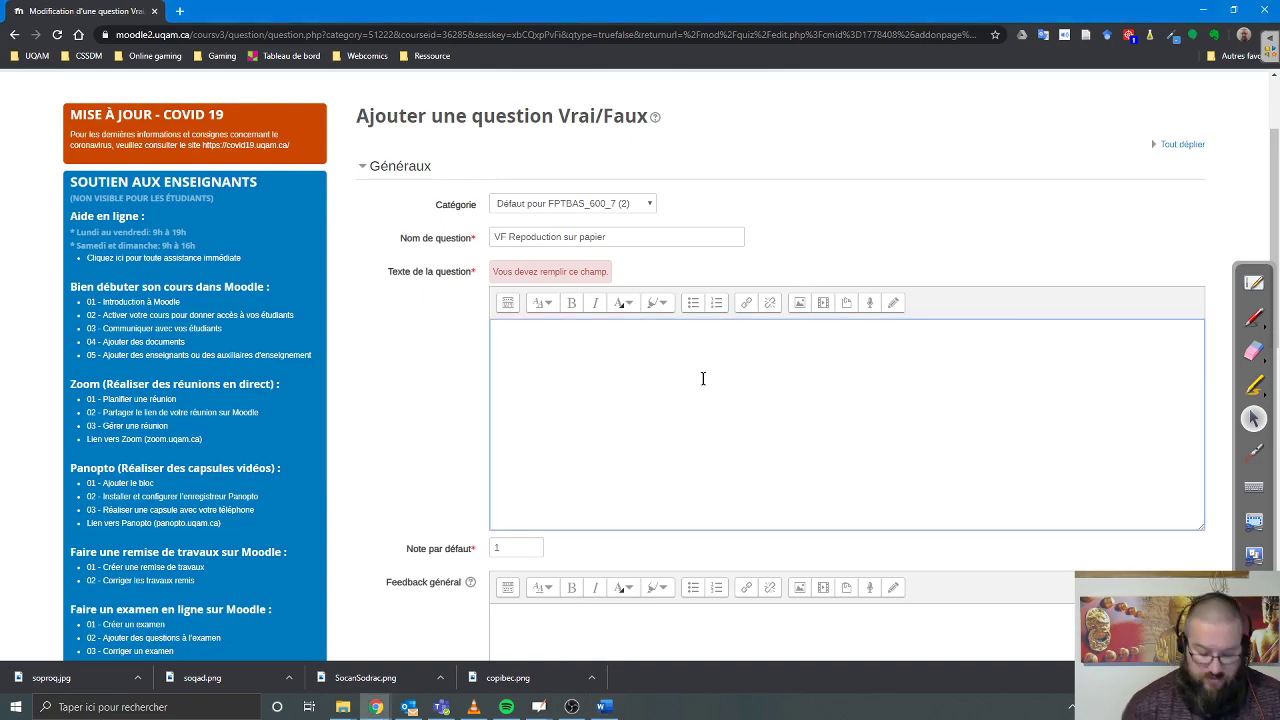
pyautogui.write("Il est permis de reproduire sur papier un livre que j'ai acheté afin d'en faire un usage pédagogique et d'en distribuer des extraits à mes étudiants.")
pyautogui.press('Return')
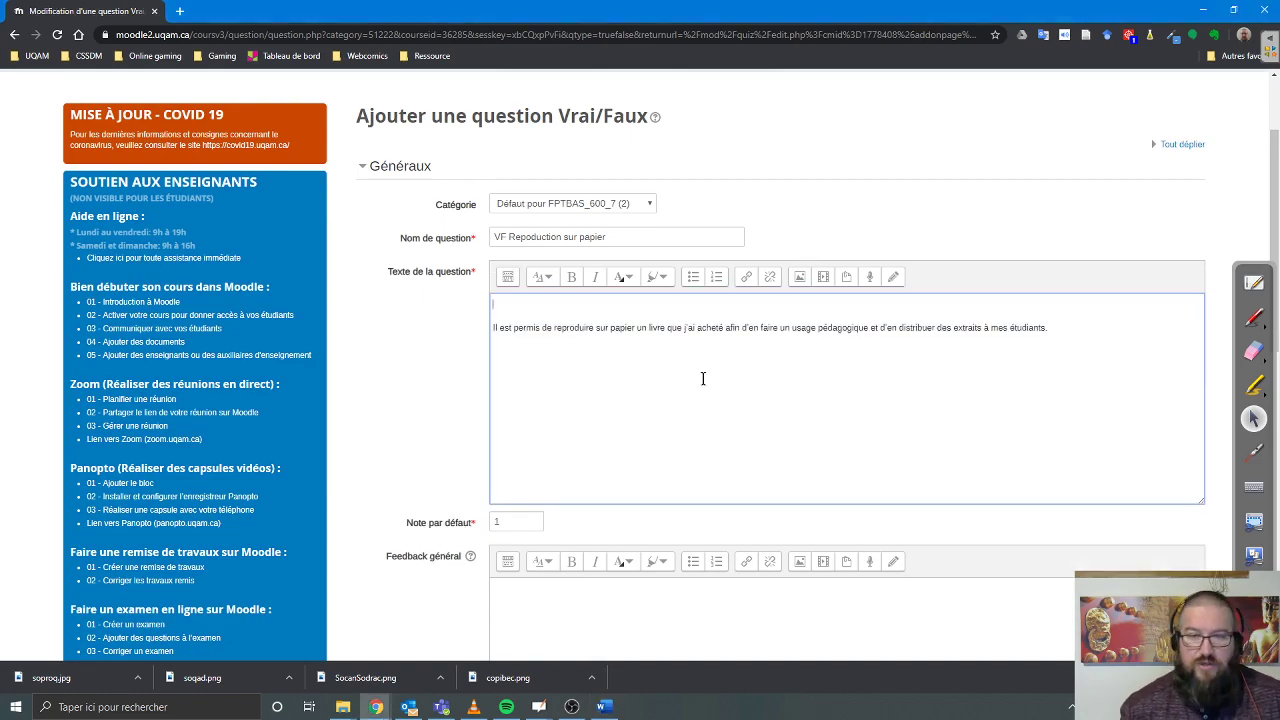
# Add the bold heading "Vrai ou faux" on the empty line above the statement in the question text
pyautogui.click(572, 280)
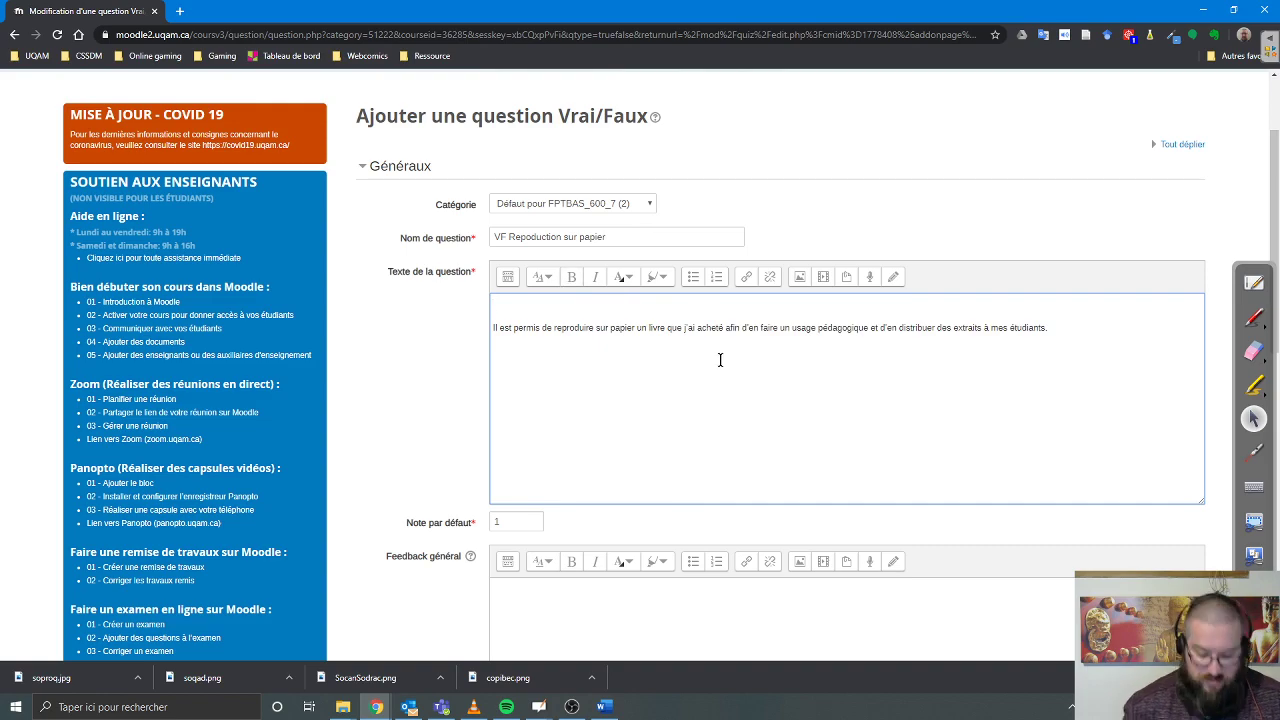
pyautogui.write('Vrai ou ')
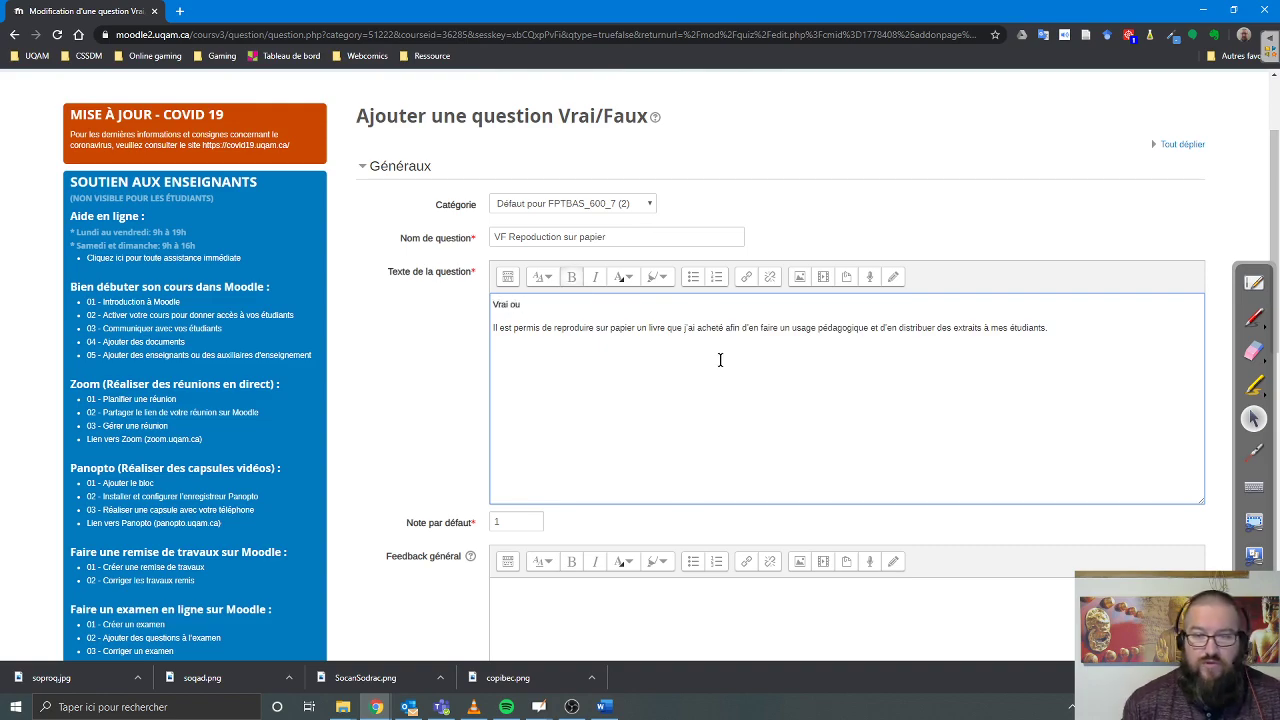
pyautogui.write('faux')
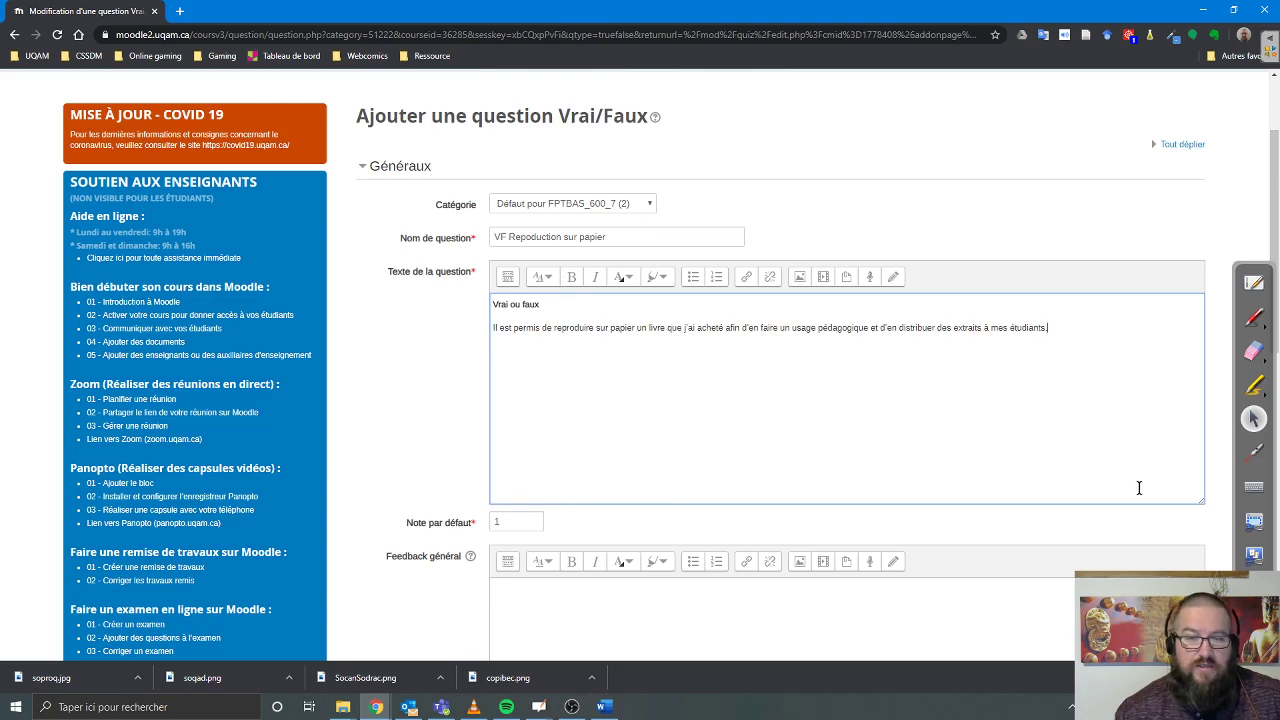
# Set the question's default mark (Note par défaut) to 1
pyautogui.scroll(-3, 691, 466)
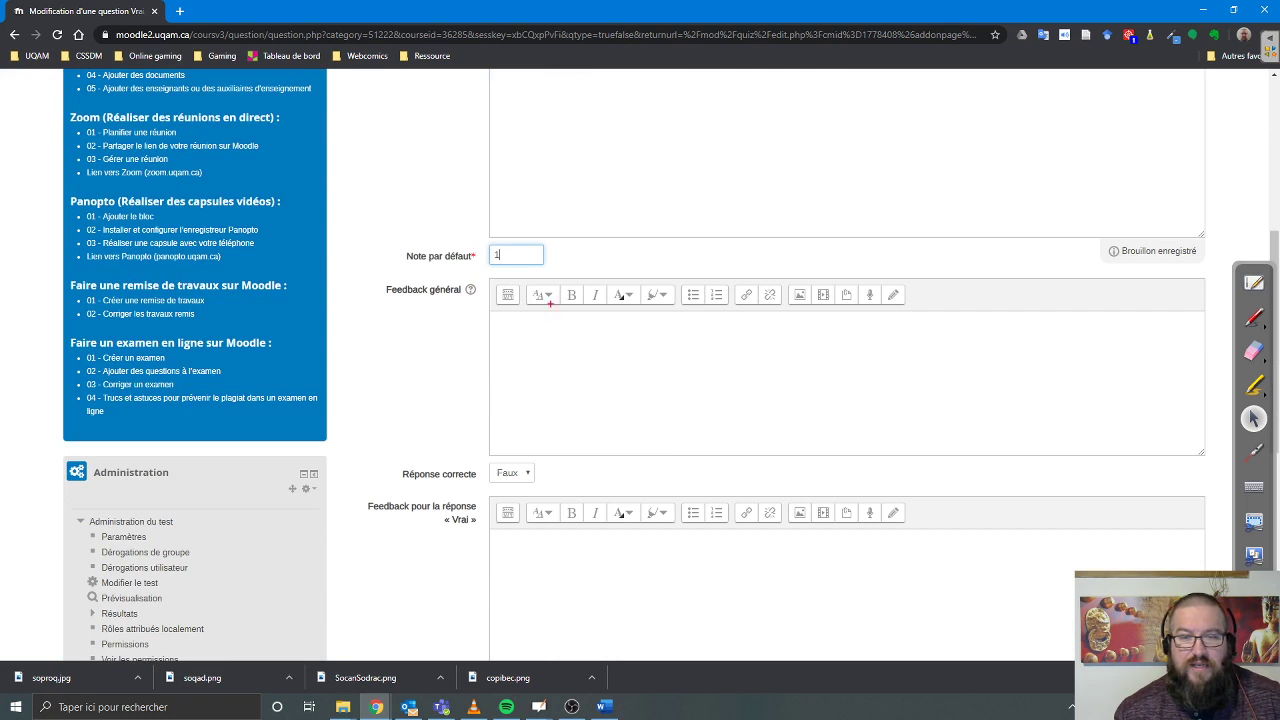
pyautogui.press('BackSpace')
pyautogui.write('1')
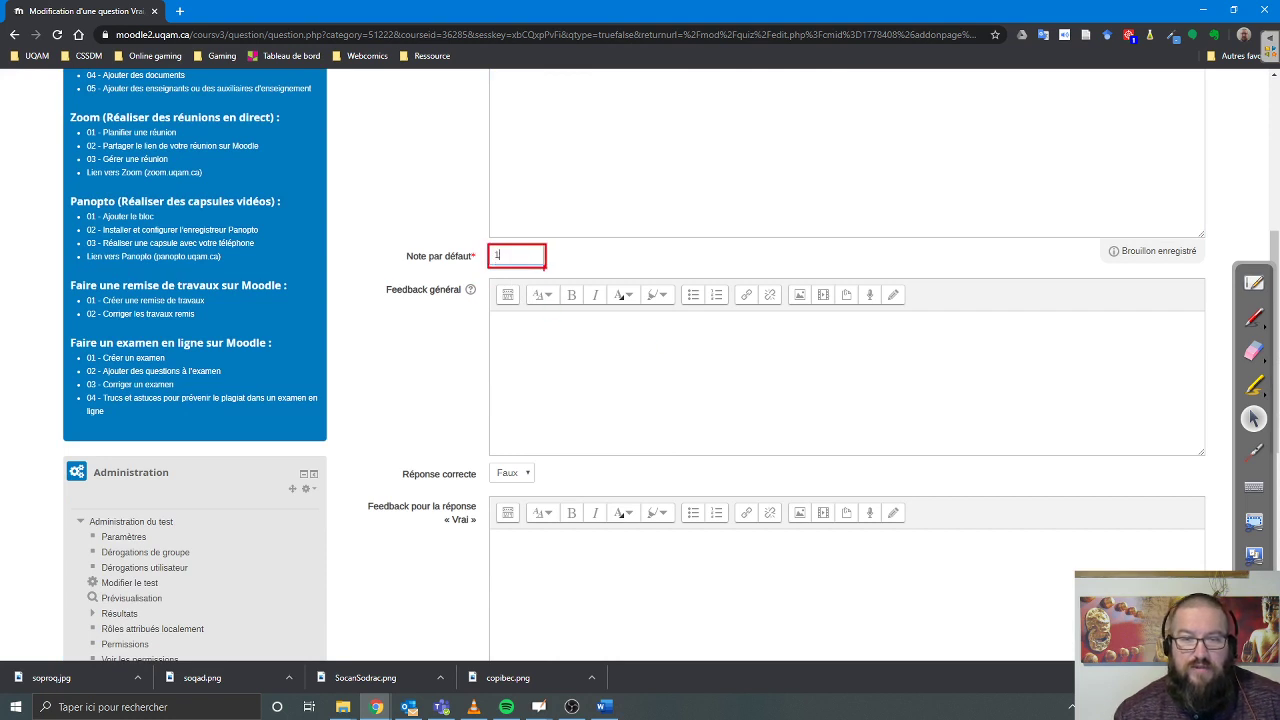
pyautogui.scroll(-1, 545, 330)
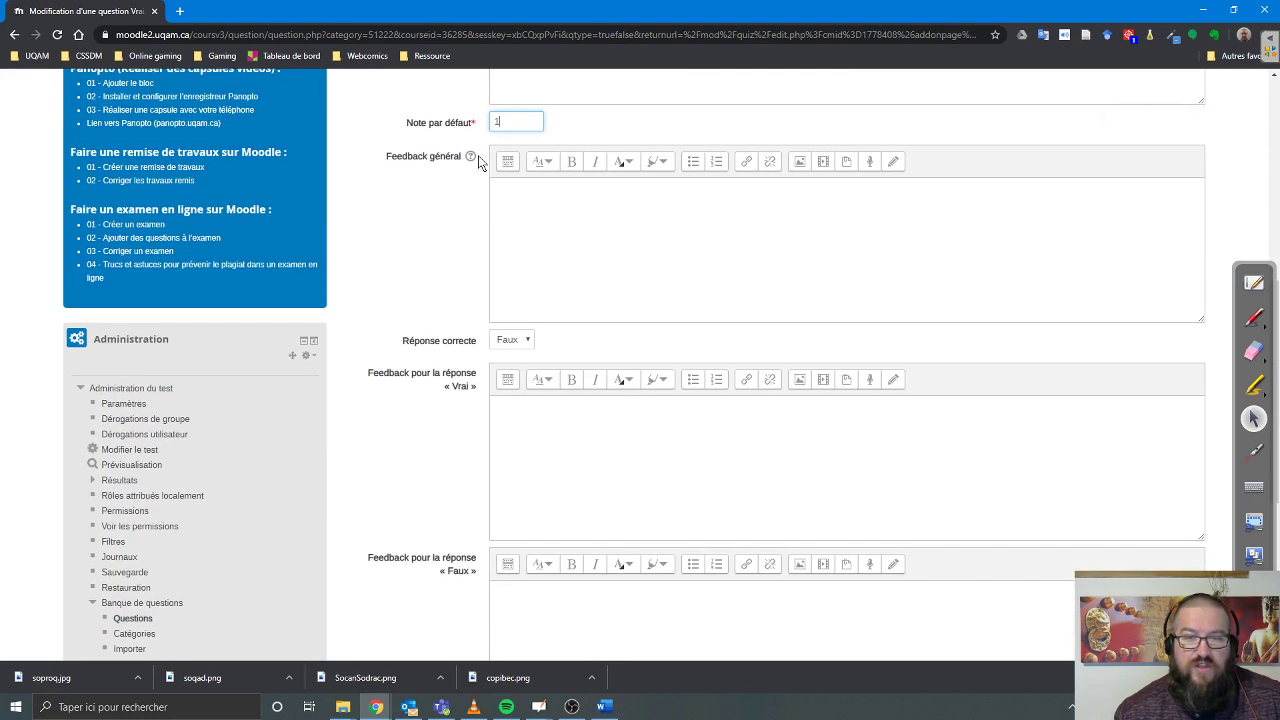
# Begin the general feedback of the question with the text "Source :"
pyautogui.click(541, 207)
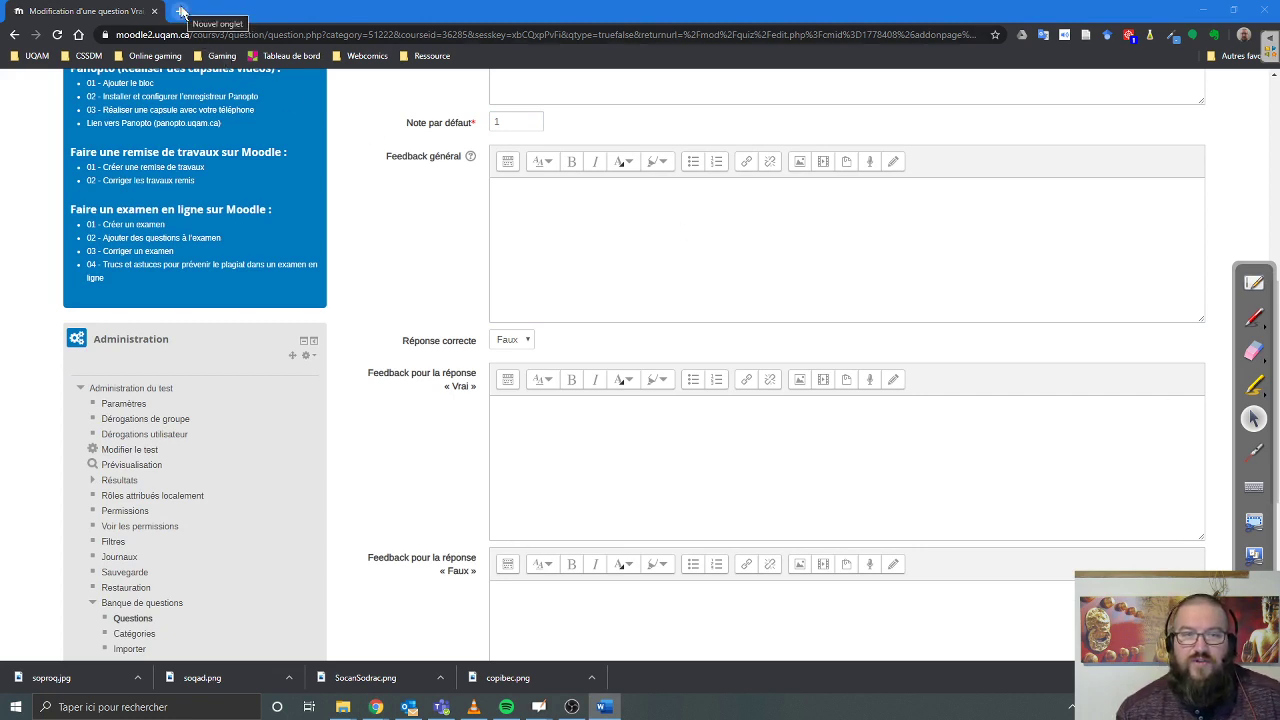
pyautogui.click(552, 218)
pyautogui.write('Source :')
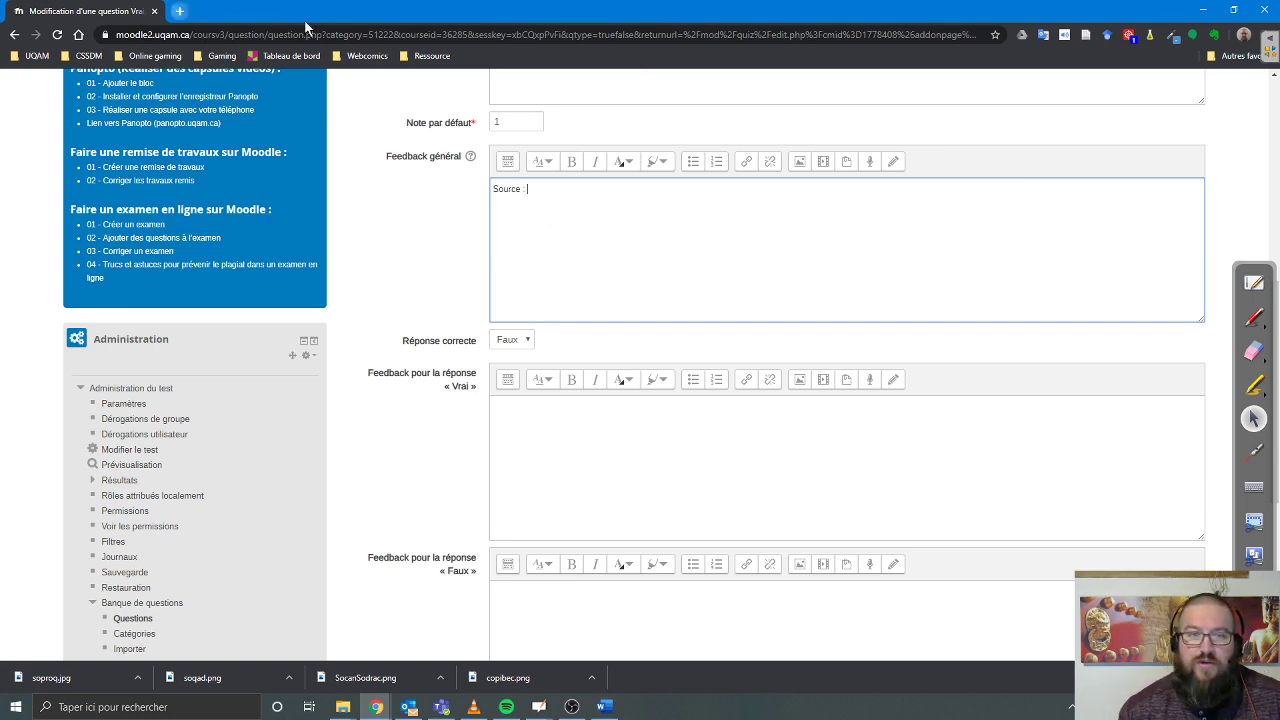
# Find and open the education.gouv.qc.ca PDF on exceptions to the copyright law in schools in a new browser tab
pyautogui.hotkey('ctrl', 't')
pyautogui.write('excep')
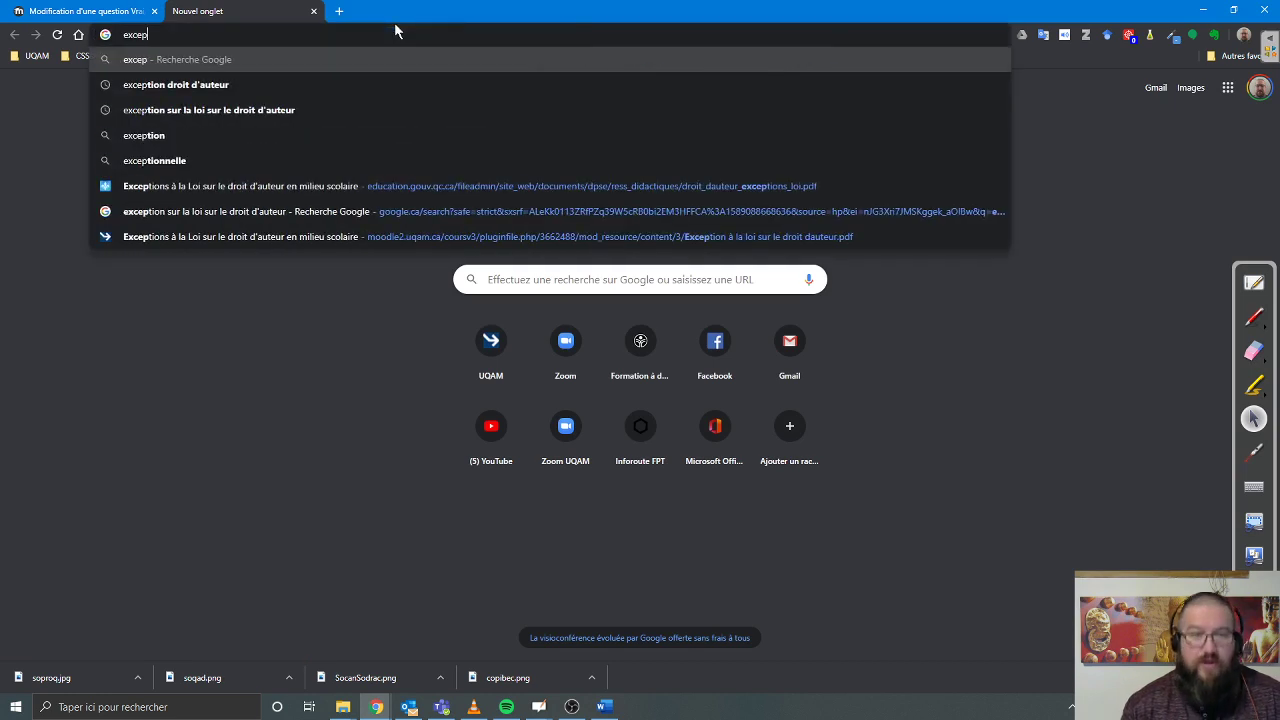
pyautogui.write('tion sur les')
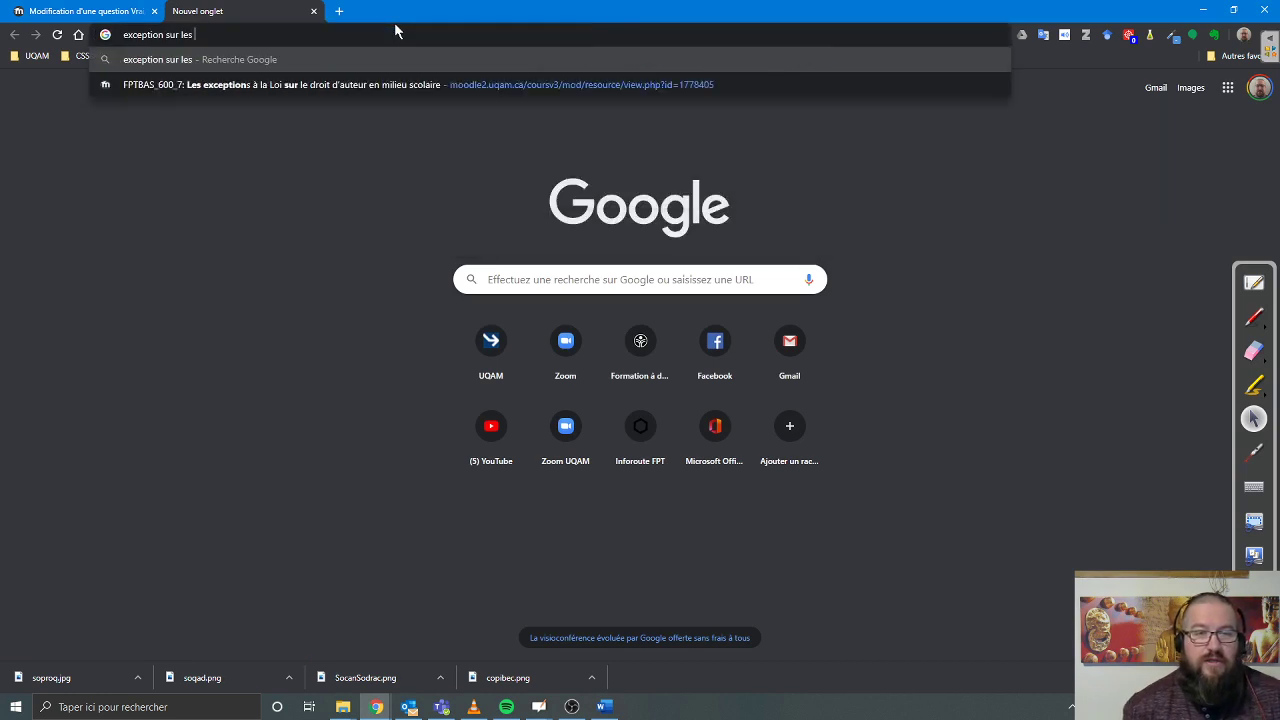
pyautogui.press('BackSpace')
pyautogui.press('BackSpace')
pyautogui.press('BackSpace')
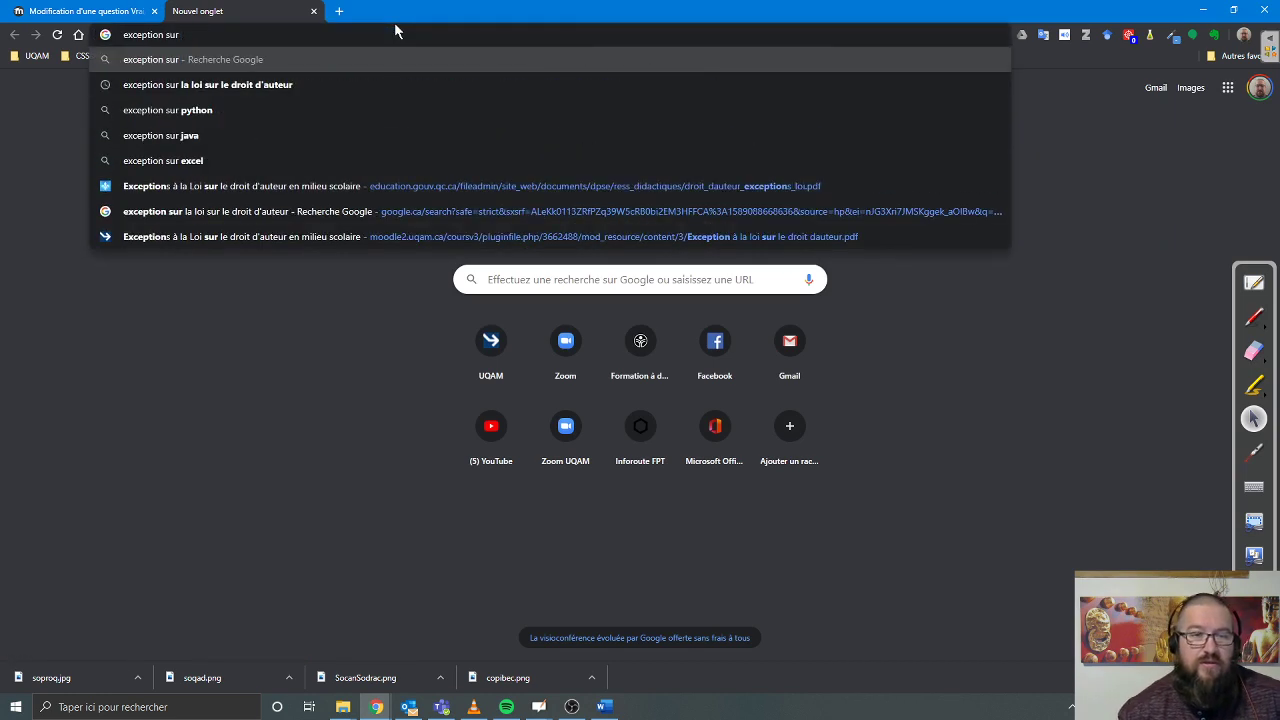
pyautogui.click(313, 193)
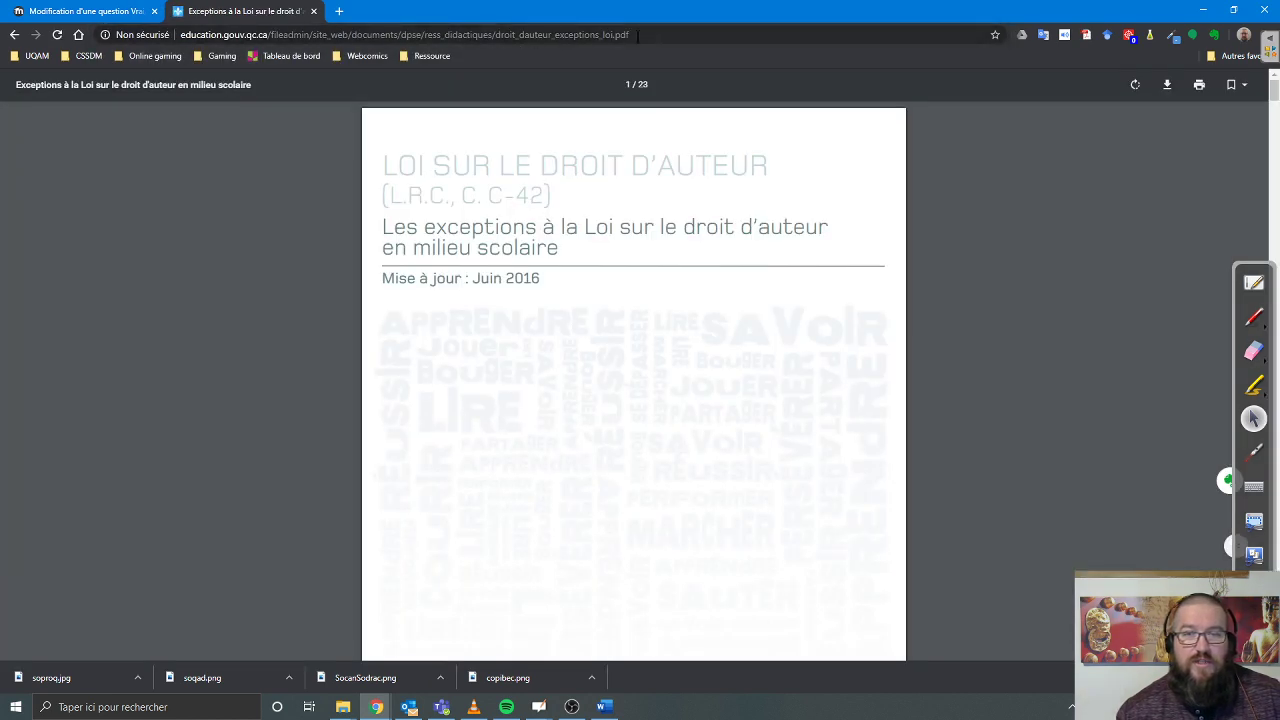
# Copy the PDF's web address and paste it after "Source :" in the question's general feedback
pyautogui.click(660, 36)
pyautogui.hotkey('ctrl', 'c')
pyautogui.click(112, 10)
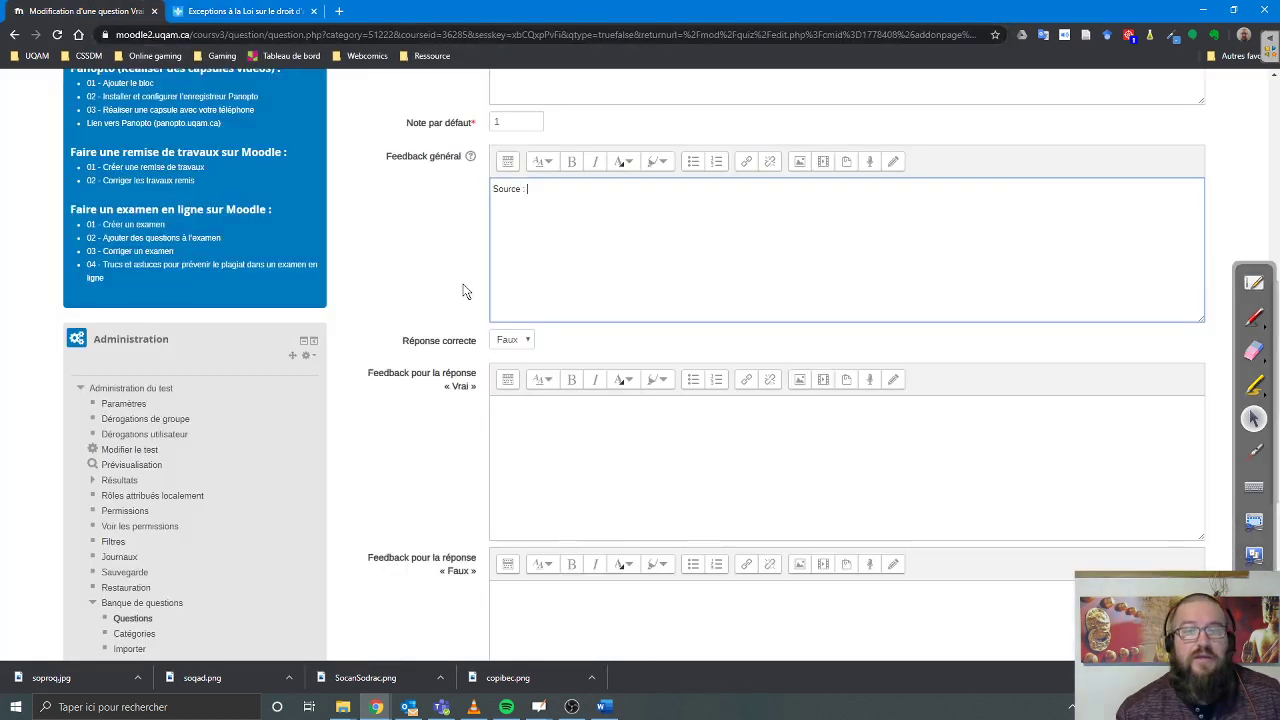
pyautogui.hotkey('ctrl', 'v')
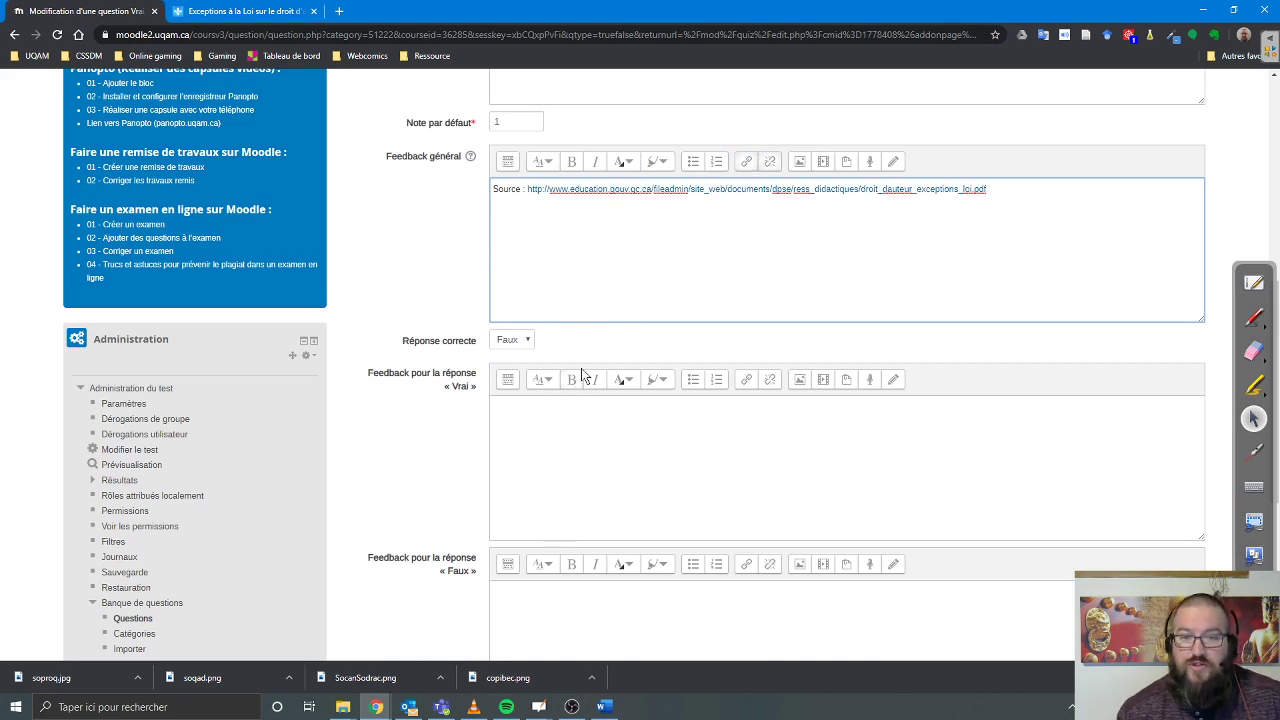
# Copy the explanation of Copibec's reproduction limits from Word into the feedback for the "Faux" answer, with an empty line above it
pyautogui.scroll(-2, 583, 309)
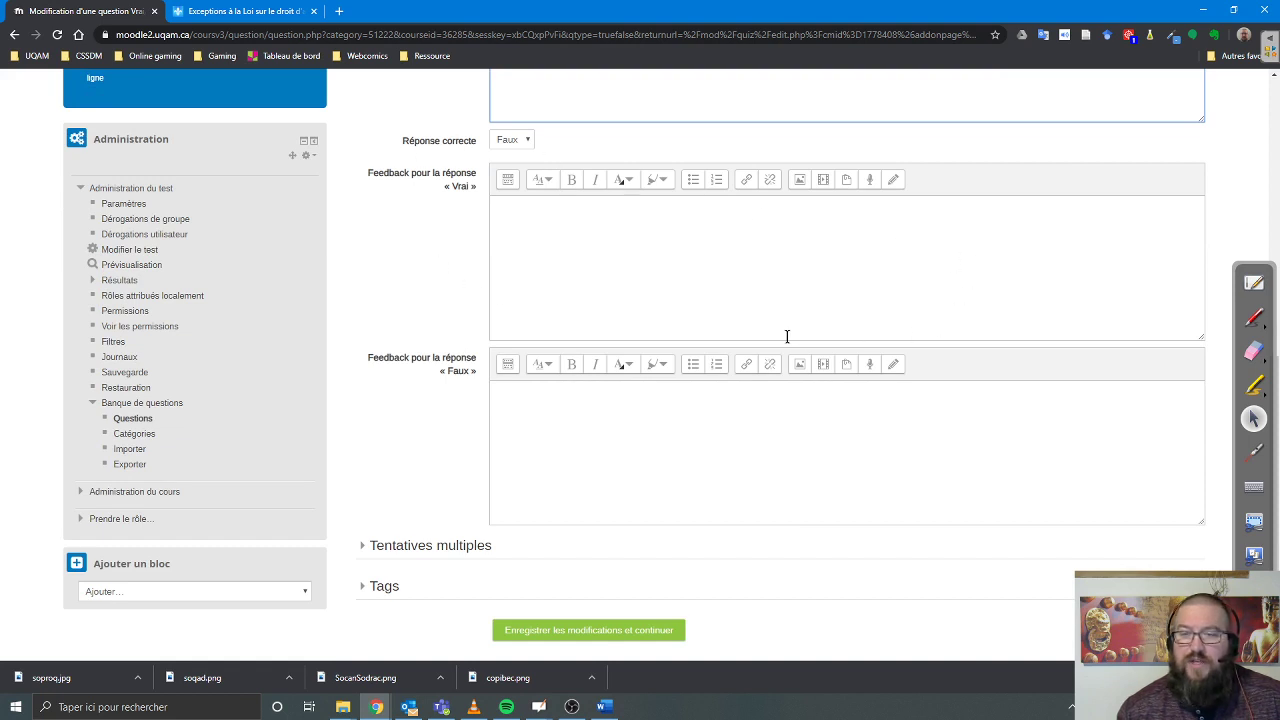
pyautogui.scroll(2, 786, 334)
pyautogui.scroll(-2, 560, 240)
pyautogui.click(540, 432)
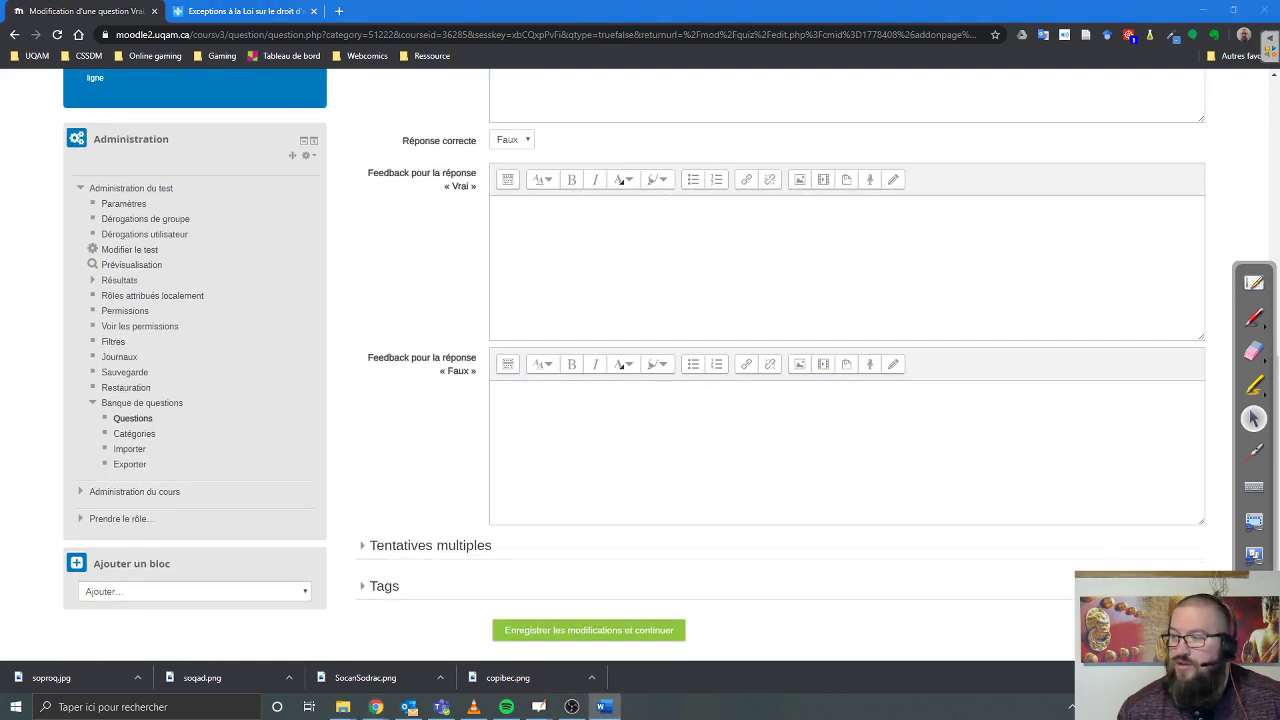
pyautogui.click(746, 469)
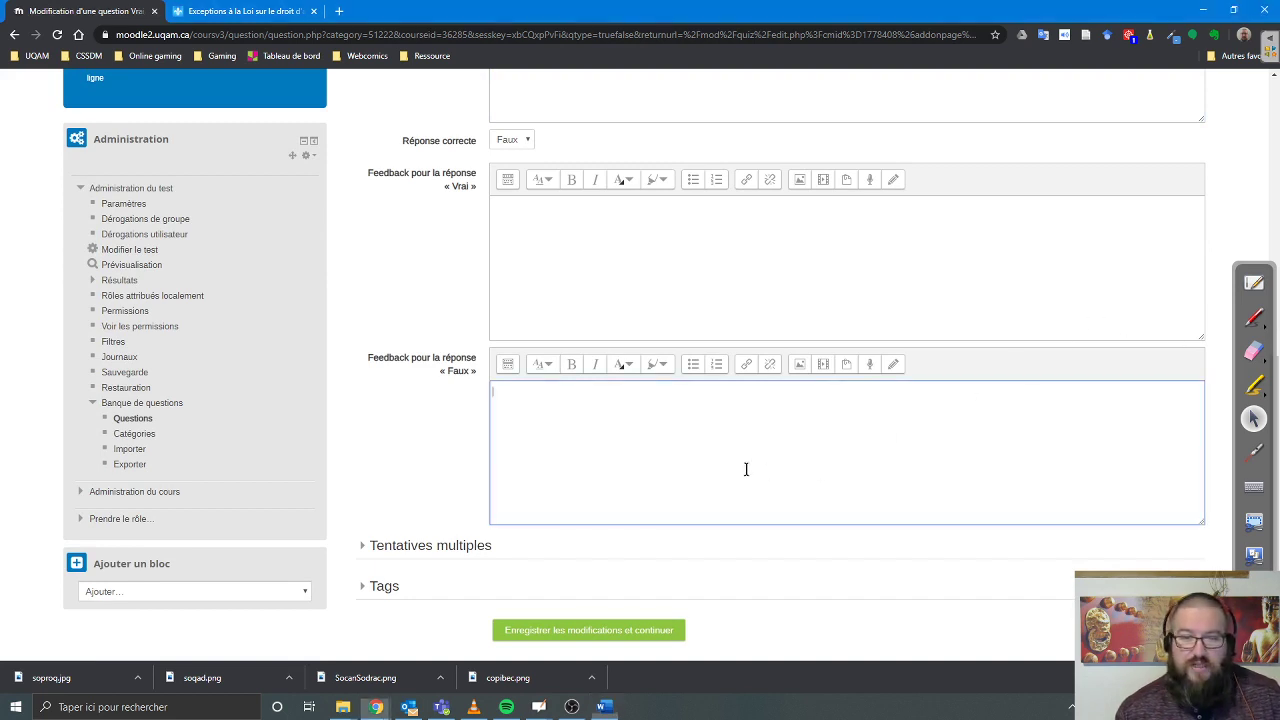
pyautogui.write("Les balises permettant la reproduction dictée par le gestionnaire des droits d'auteur littéraire Copibec ne permettent pas une reproduction aussi importante d'une œuvre.")
pyautogui.press('Return')
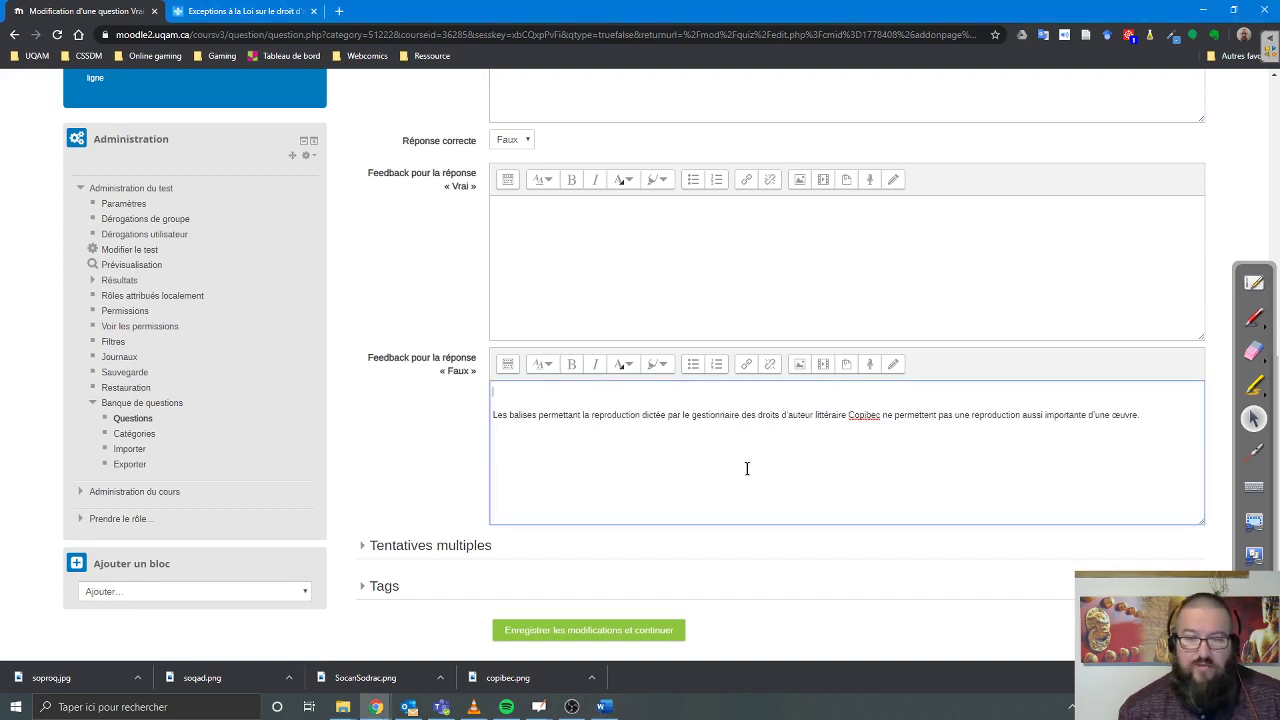
# Add "Bravo !" above the "Faux" feedback explanation and begin its sentence with "En effet, les"
pyautogui.write('Bravo !')
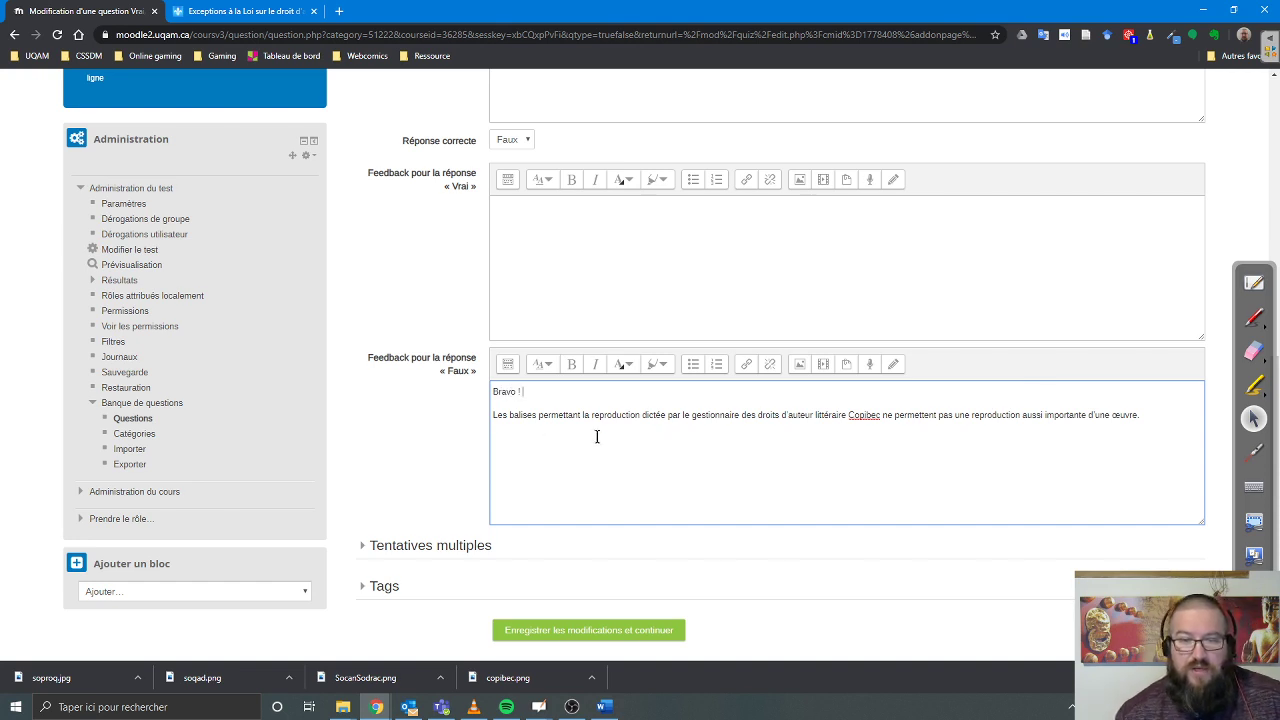
pyautogui.click(494, 417)
pyautogui.write('En effet')
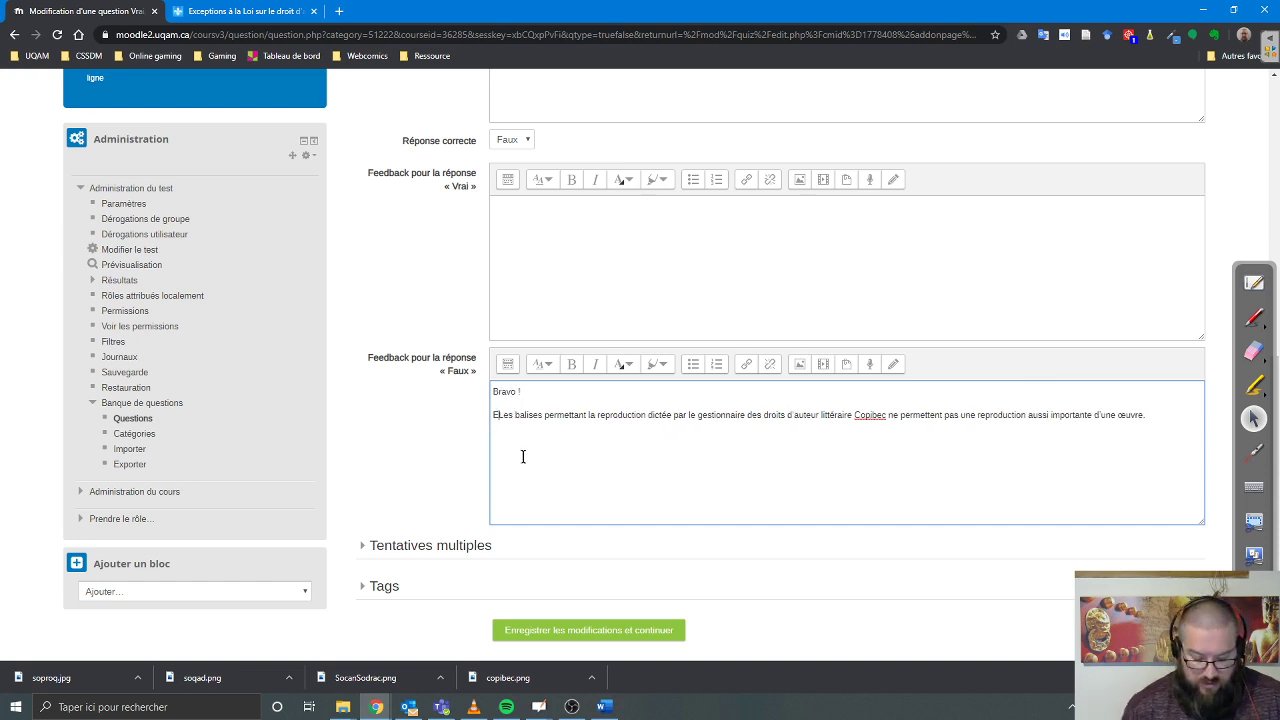
pyautogui.write(',')
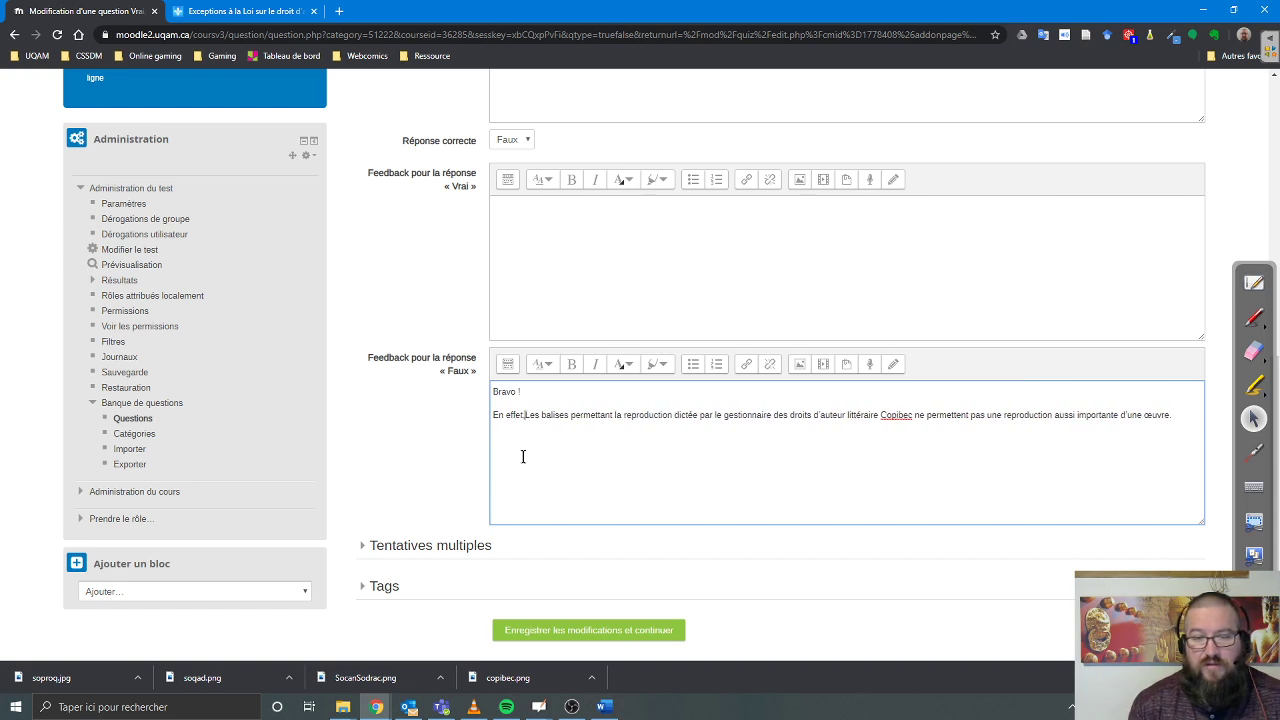
pyautogui.press('Delete')
pyautogui.write('l')
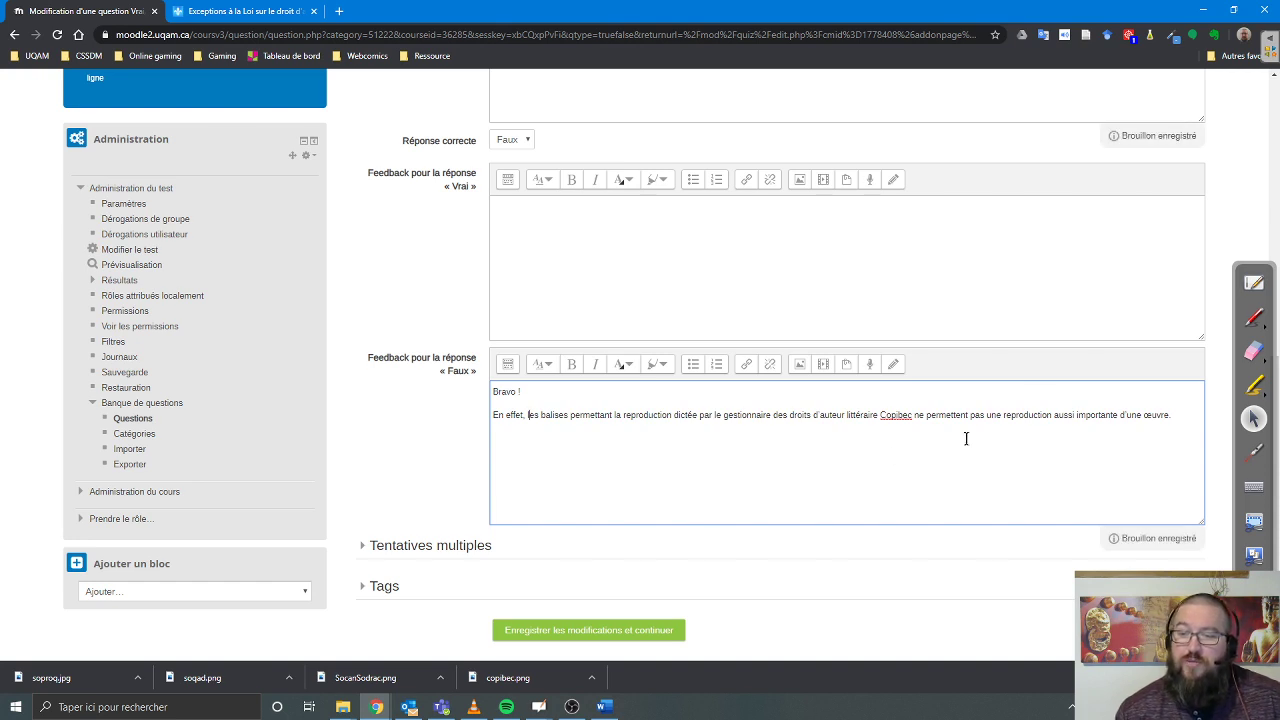
# Copy the complete "Faux" feedback text into the feedback for the "Vrai" answer
pyautogui.click(1185, 416)
pyautogui.moveTo(1185, 416); pyautogui.dragTo(437, 398)
pyautogui.hotkey('ctrl', 'c')
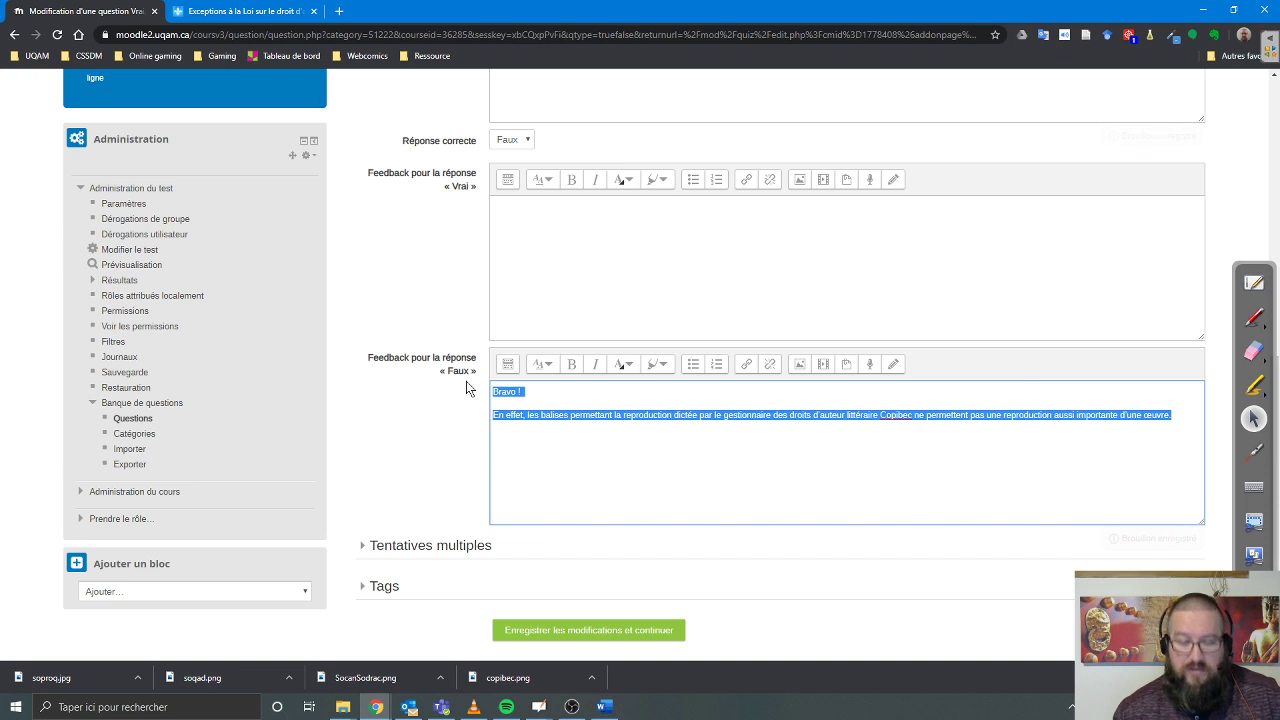
pyautogui.click(588, 262)
pyautogui.hotkey('ctrl', 'v')
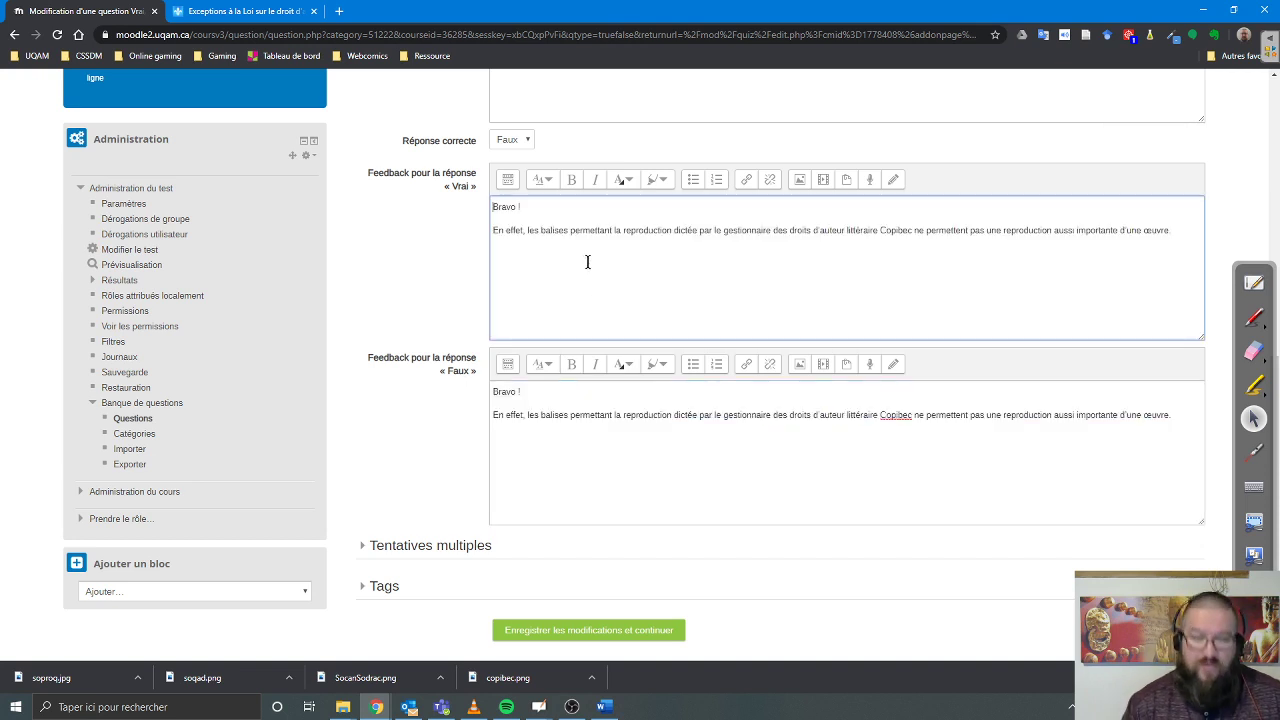
# Replace "Bravo !" in the "Vrai" answer feedback with "FAUX !" and format it in bold red
pyautogui.tripleClick(510, 208)
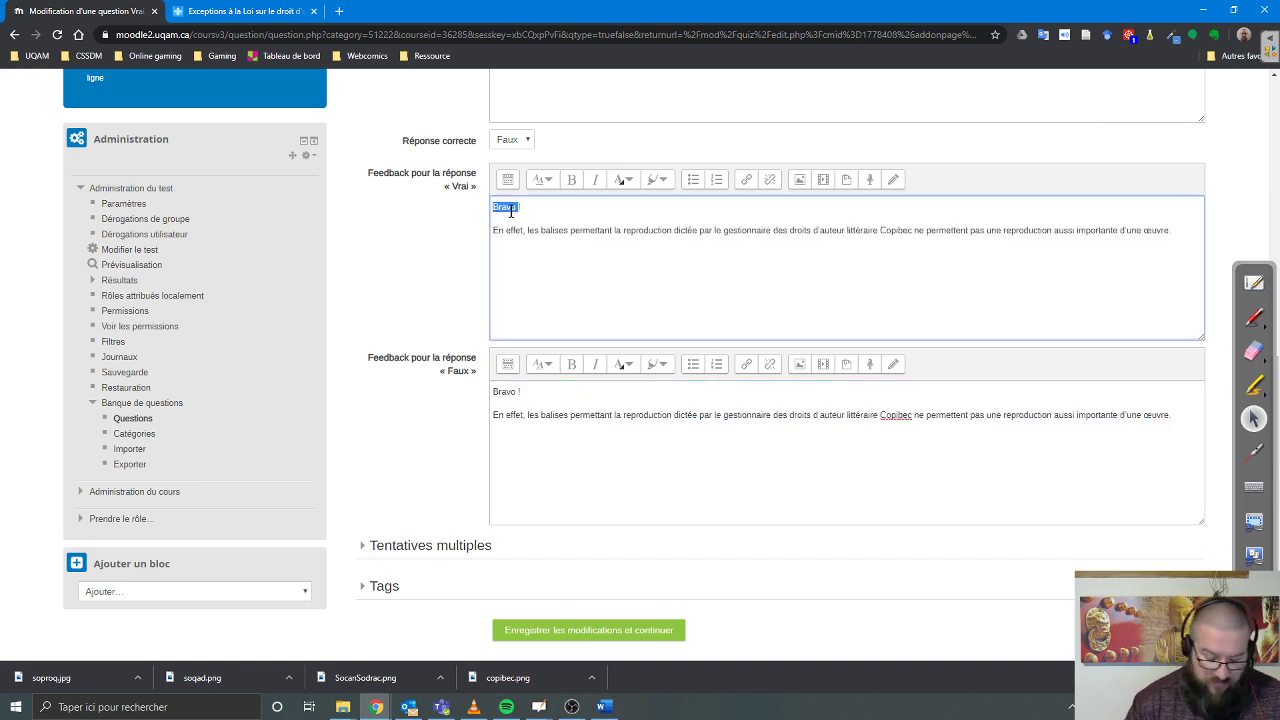
pyautogui.write('FAUX')
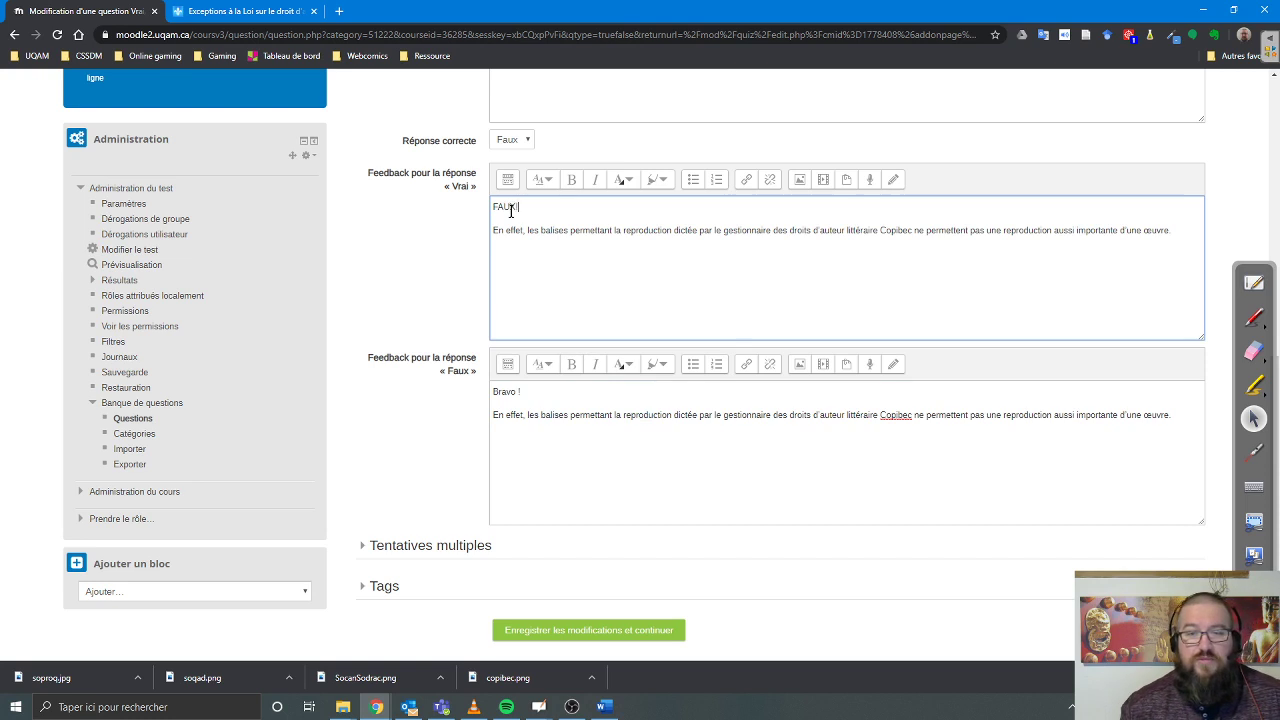
pyautogui.tripleClick(510, 208)
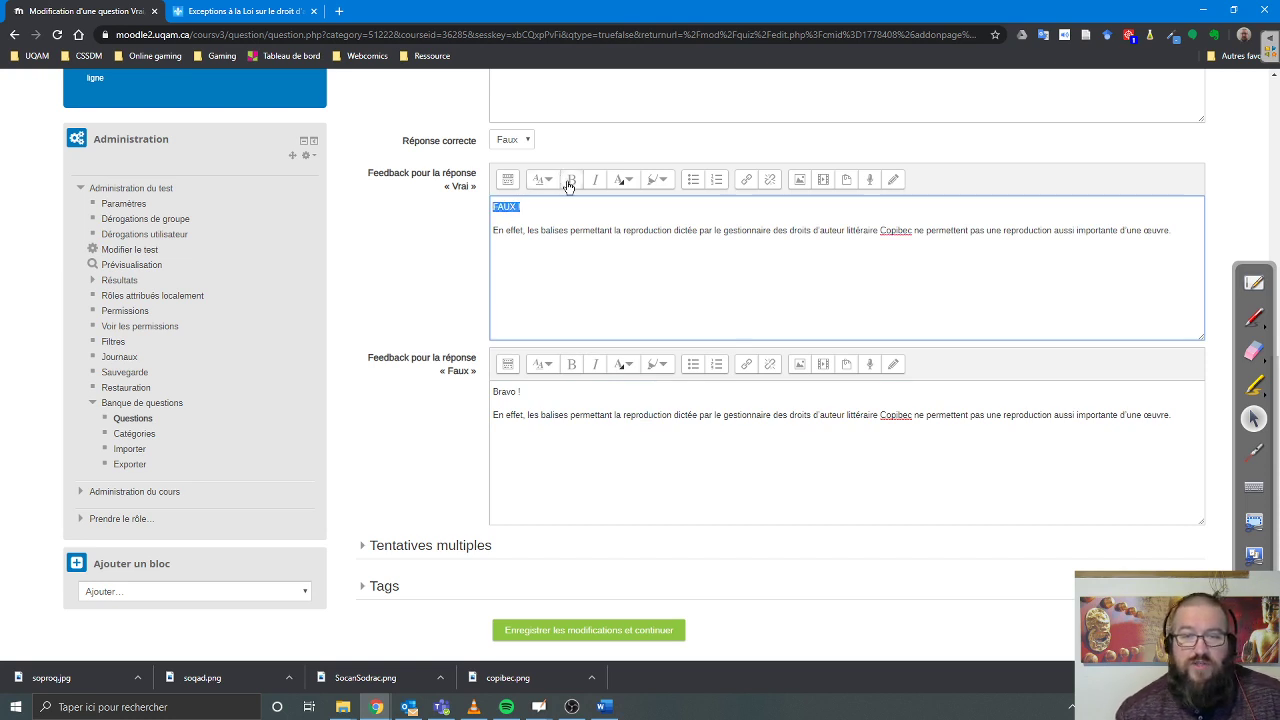
pyautogui.click(622, 179)
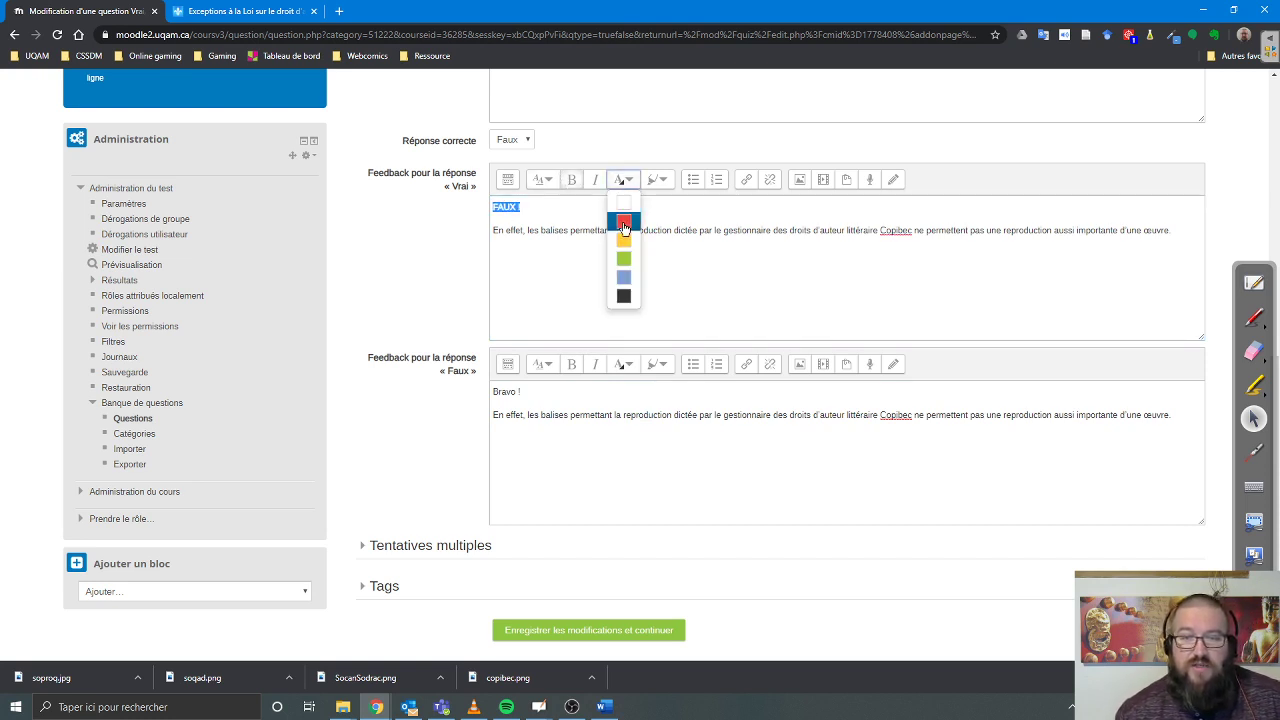
pyautogui.click(623, 222)
pyautogui.click(540, 263)
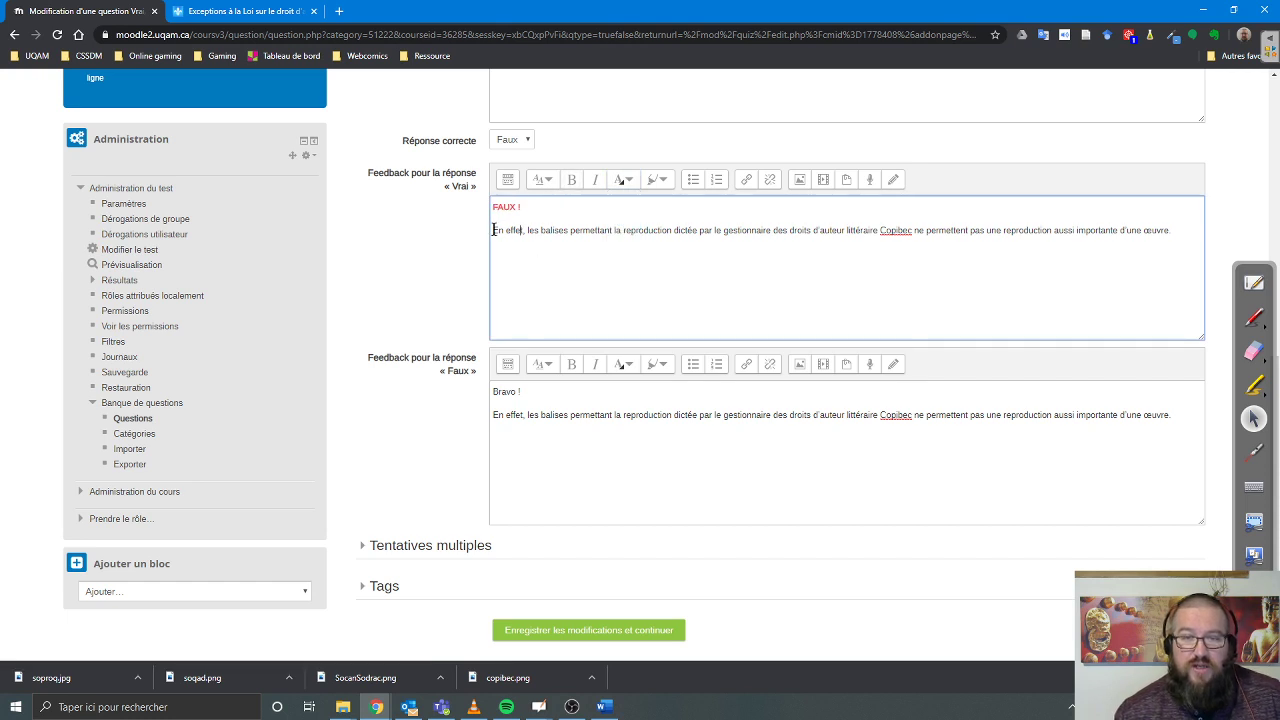
# Remove "En effet," from the "Vrai" feedback sentence so that it starts with "Les balises"
pyautogui.moveTo(492, 230); pyautogui.dragTo(529, 230)
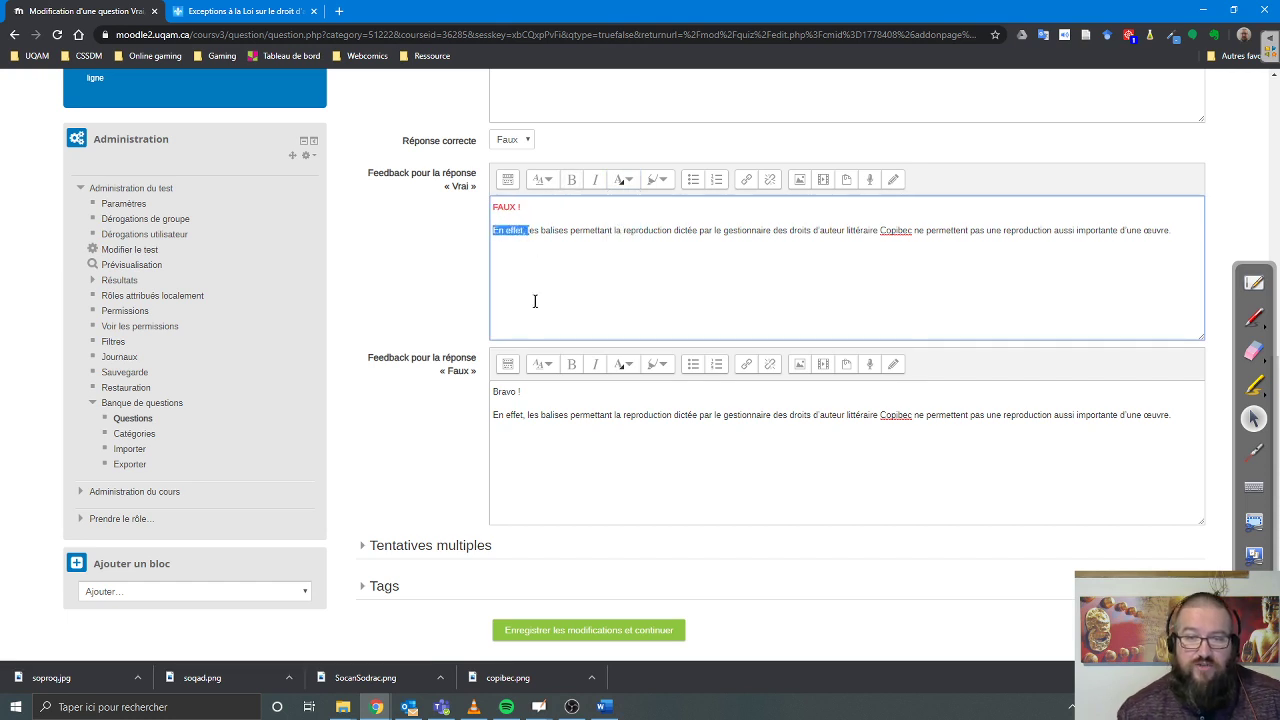
pyautogui.write('L')
pyautogui.press('Delete')
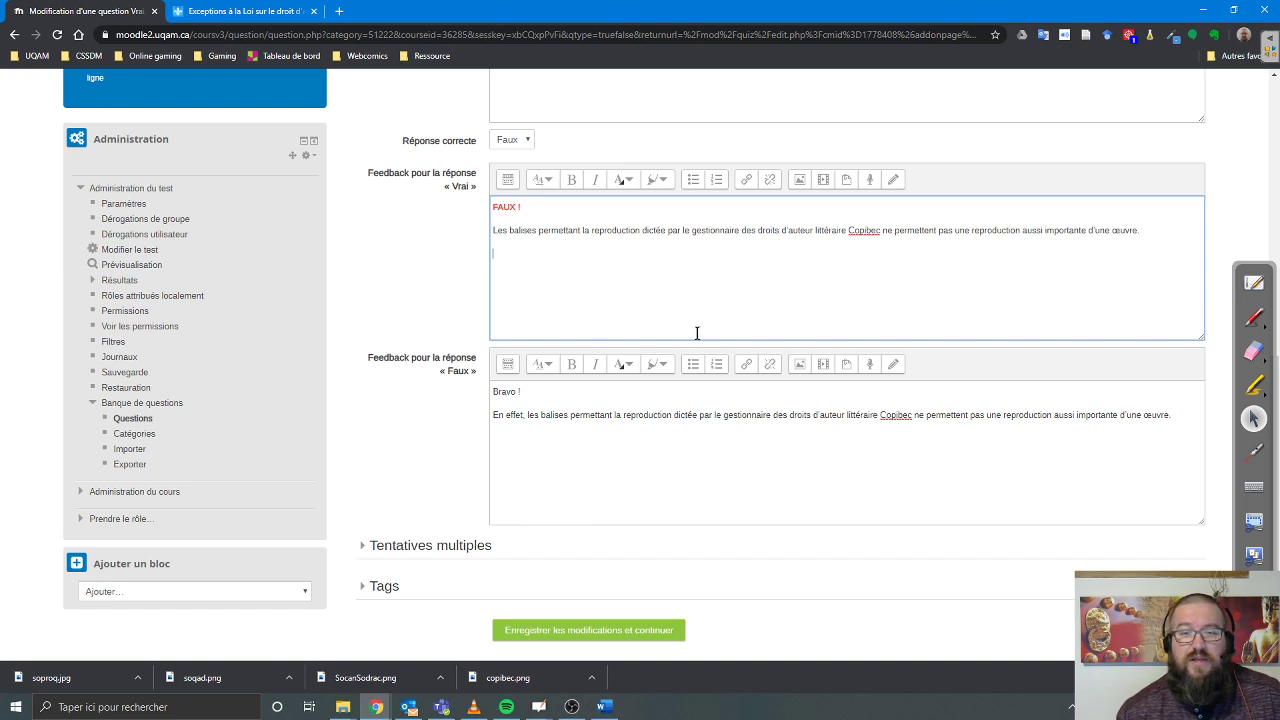
# Check the penalty under "Tentatives multiples" and save the true/false question to the quiz
pyautogui.scroll(-3, 703, 333)
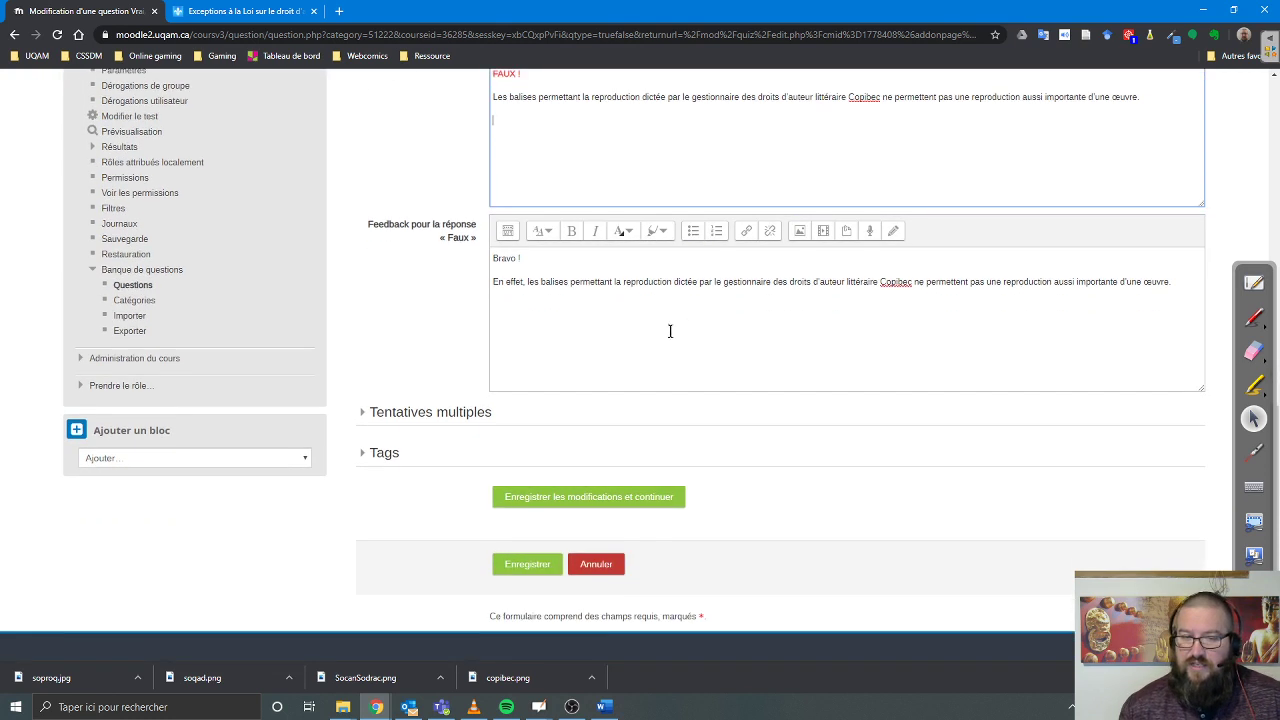
pyautogui.click(443, 414)
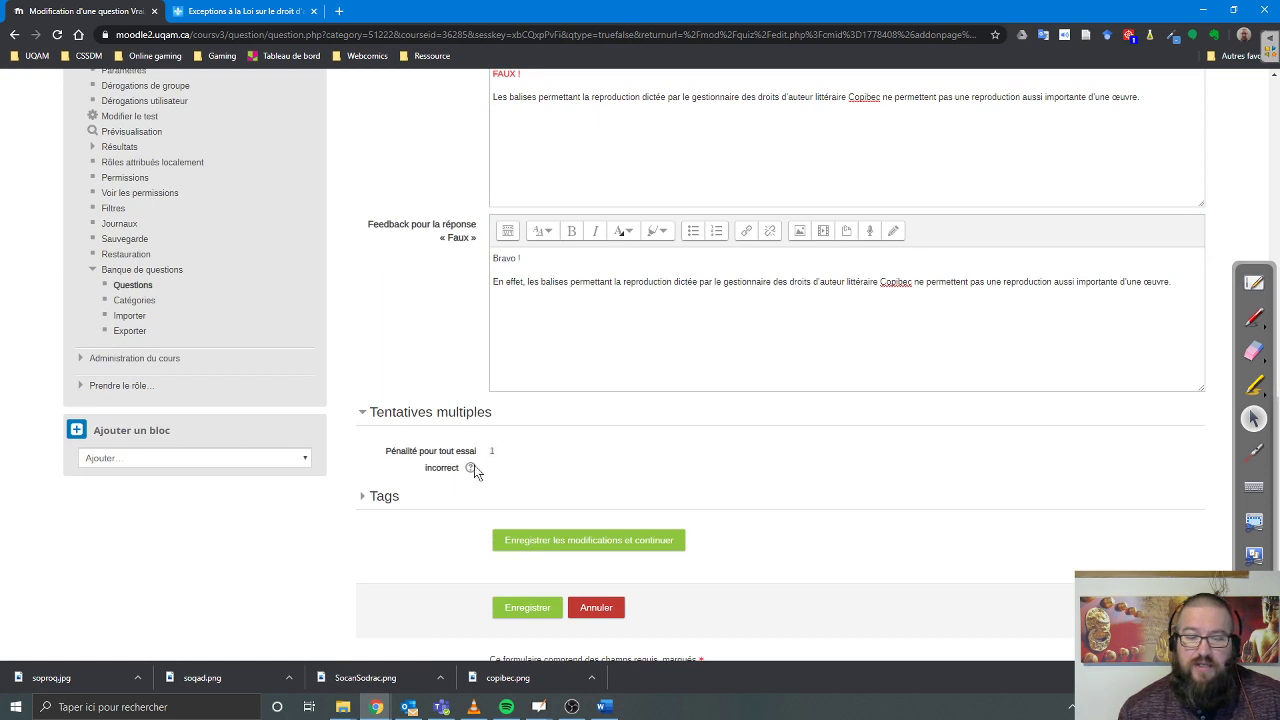
pyautogui.scroll(-2, 441, 486)
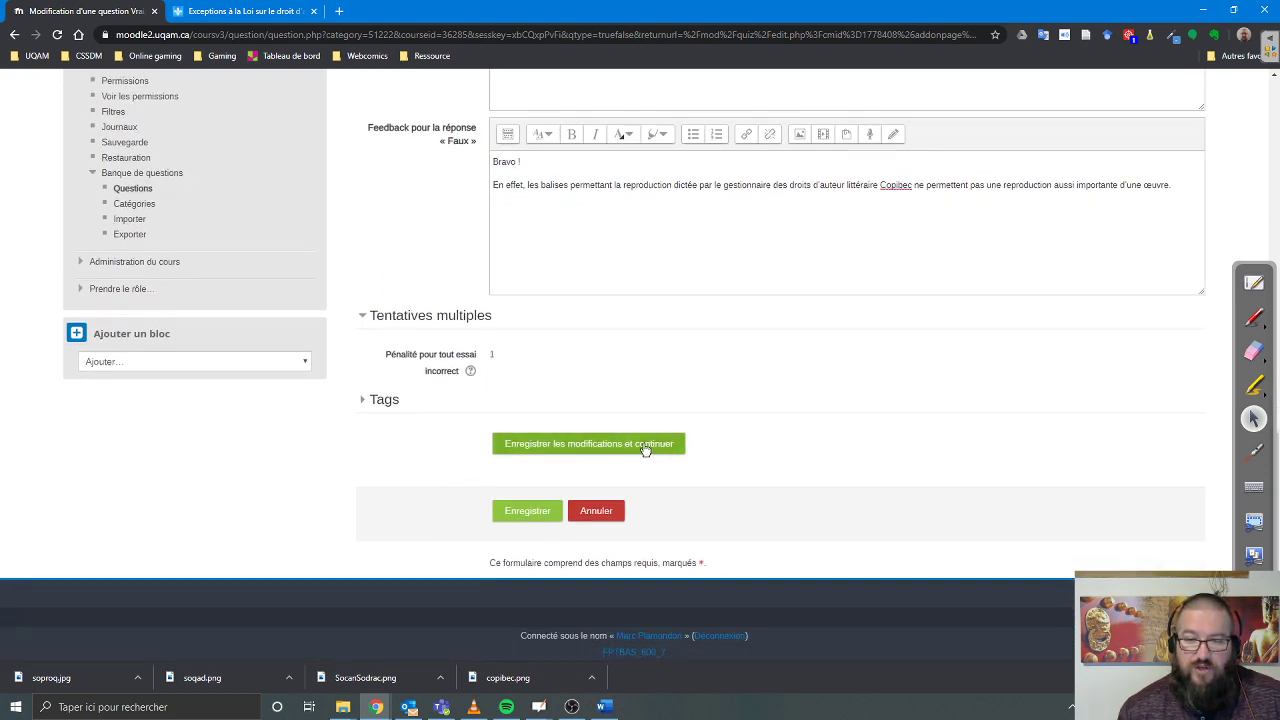
pyautogui.click(527, 512)
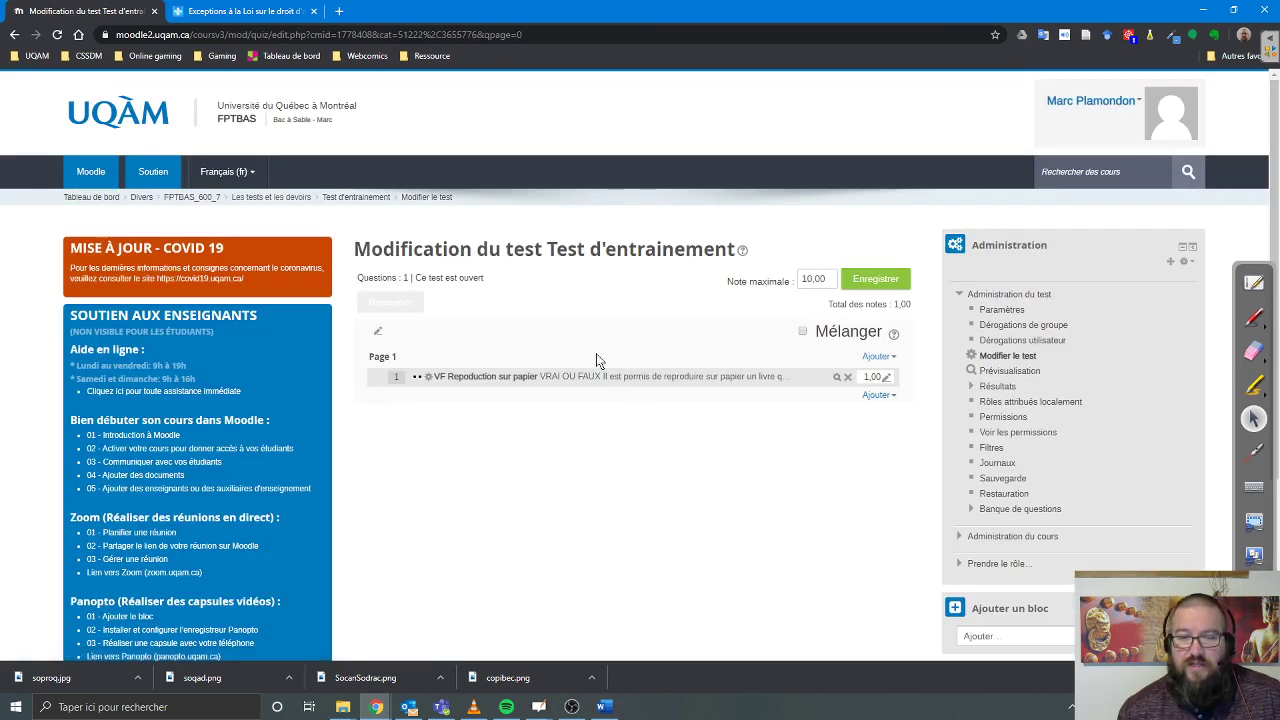
# Add a new matching question (Appariement) to the quiz below the true/false question
pyautogui.click(882, 396)
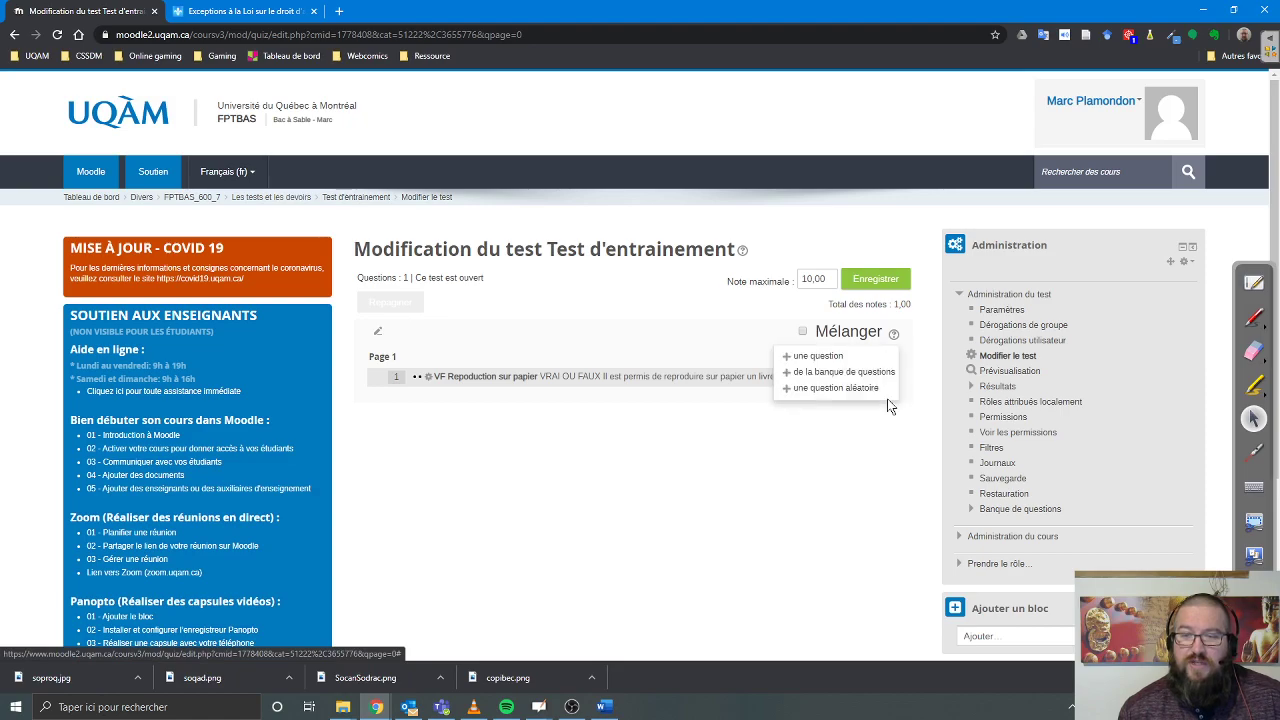
pyautogui.click(820, 357)
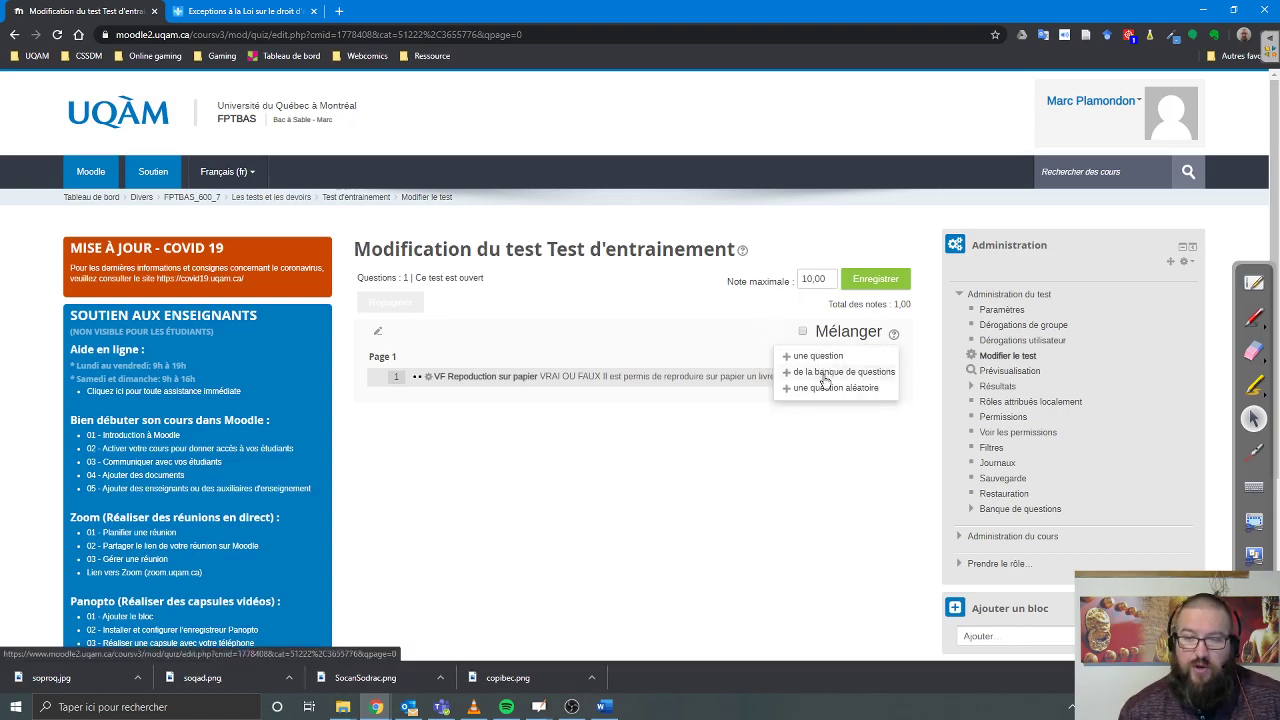
pyautogui.click(815, 357)
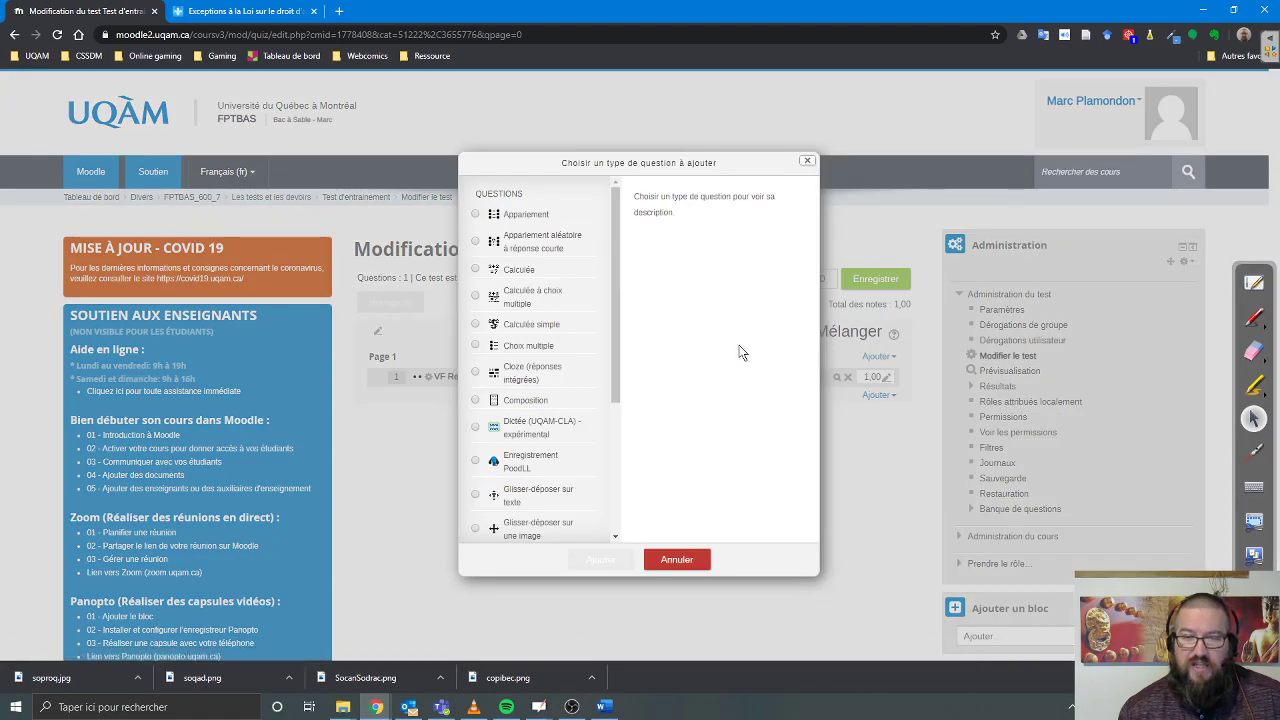
pyautogui.click(476, 242)
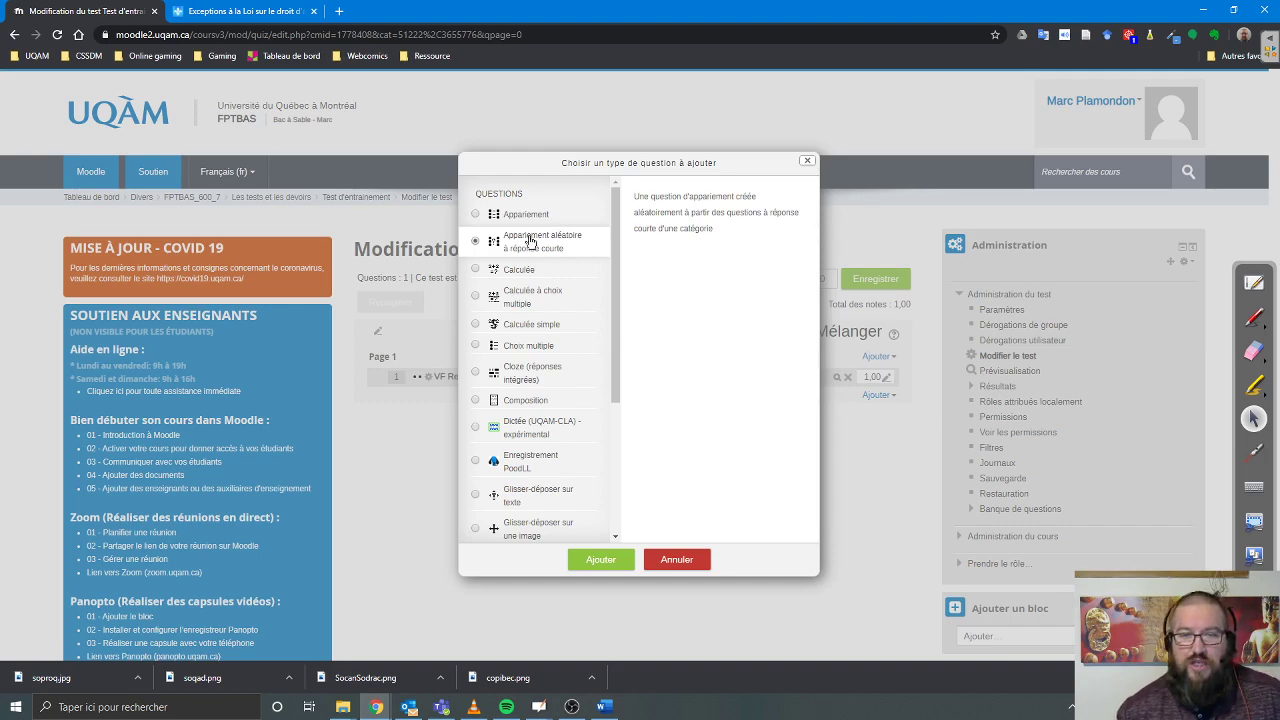
pyautogui.click(484, 216)
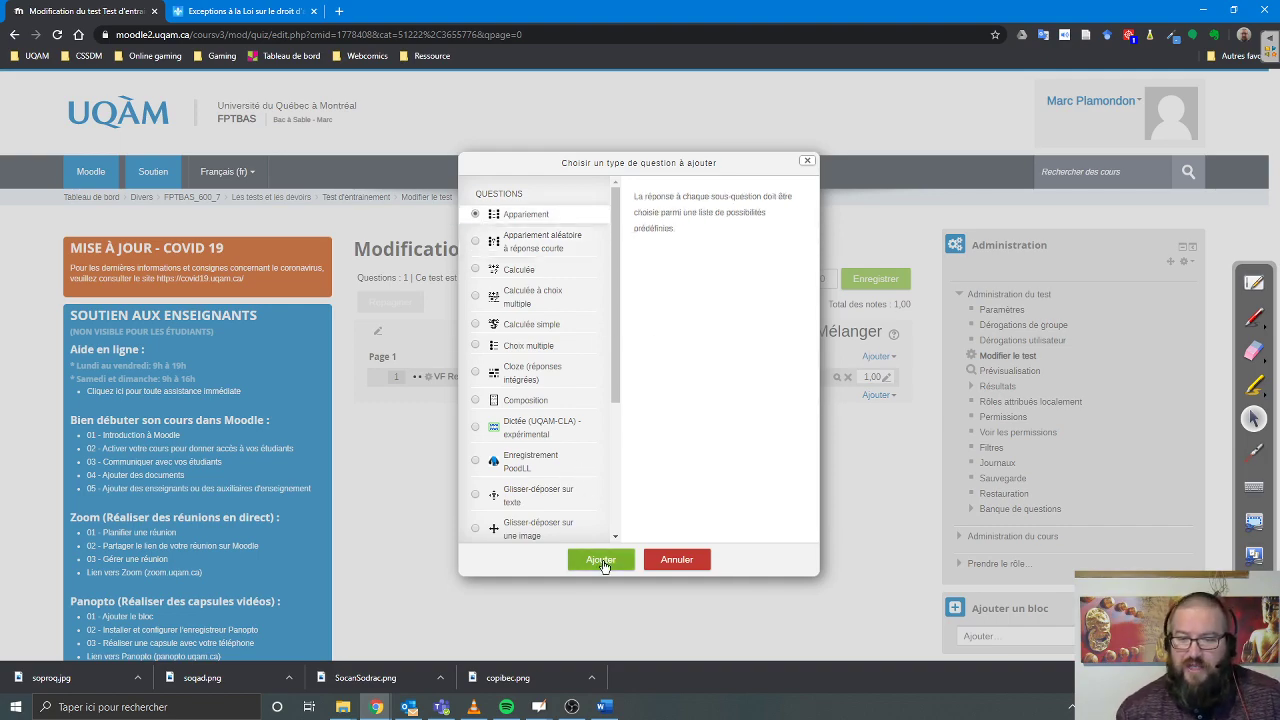
pyautogui.click(601, 560)
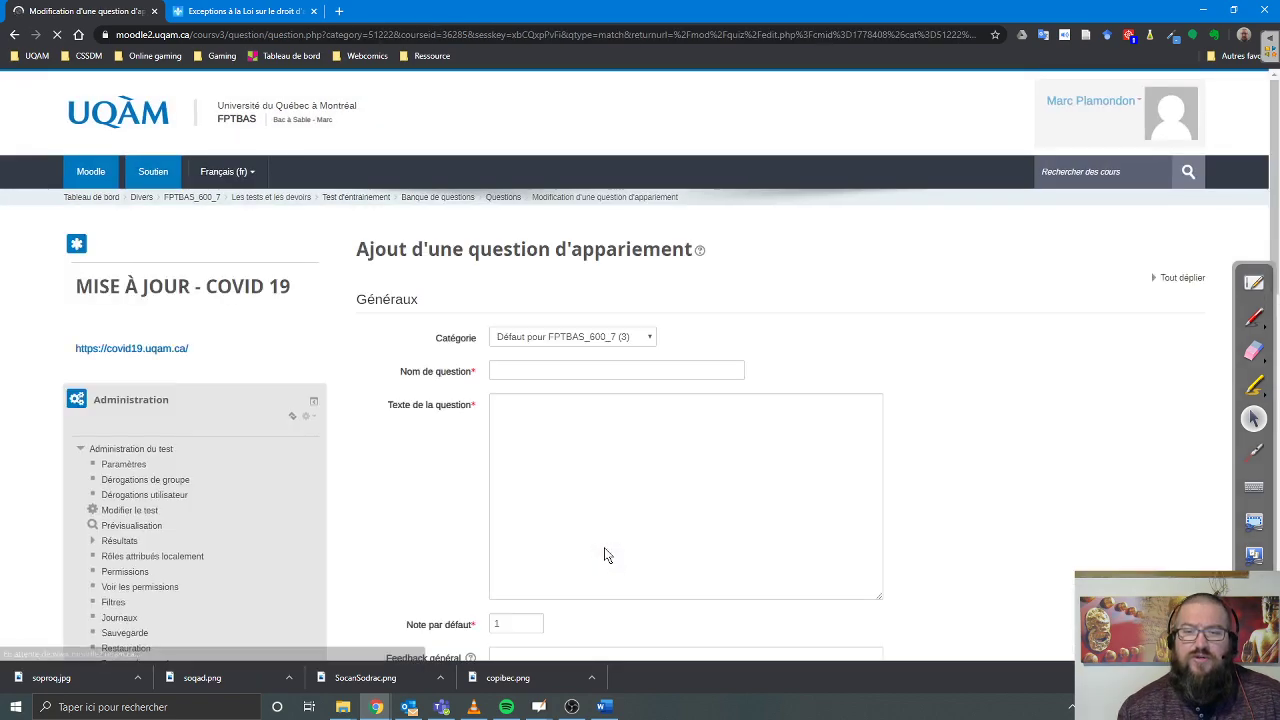
# Name the matching question "Appariement - Sociétés de gestion des droits d'auteur"
pyautogui.click(554, 371)
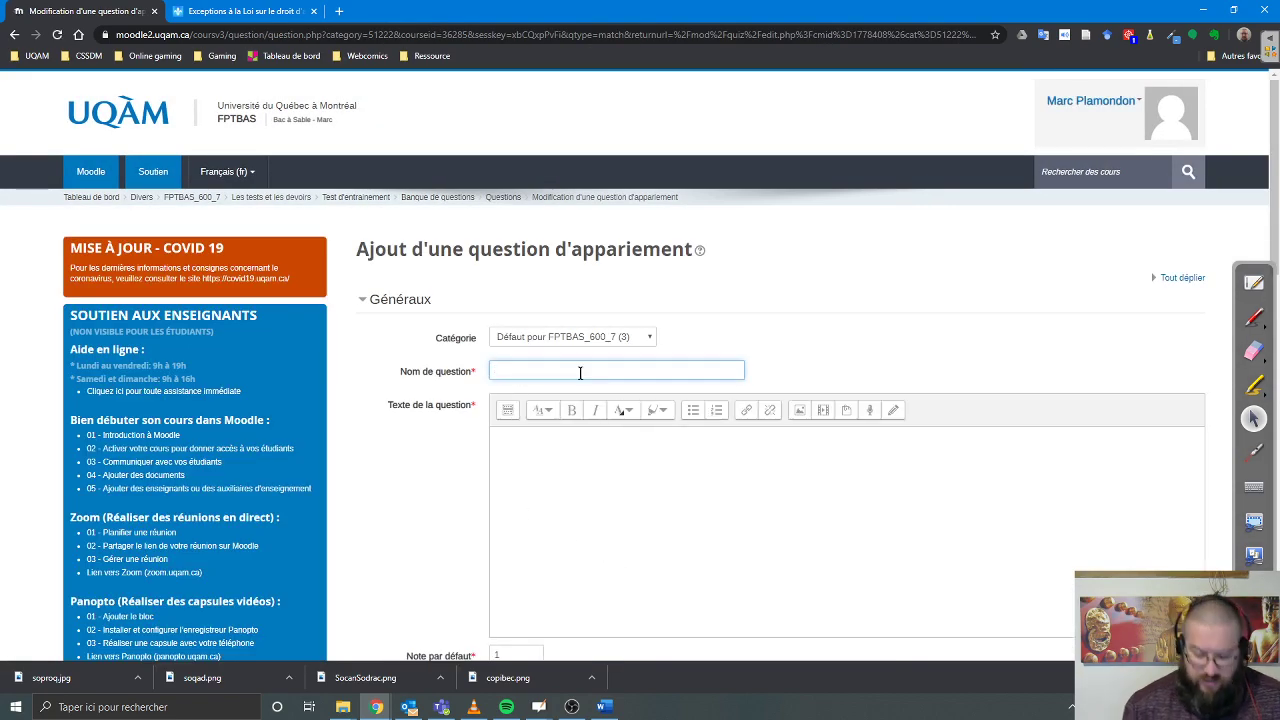
pyautogui.write('Appa')
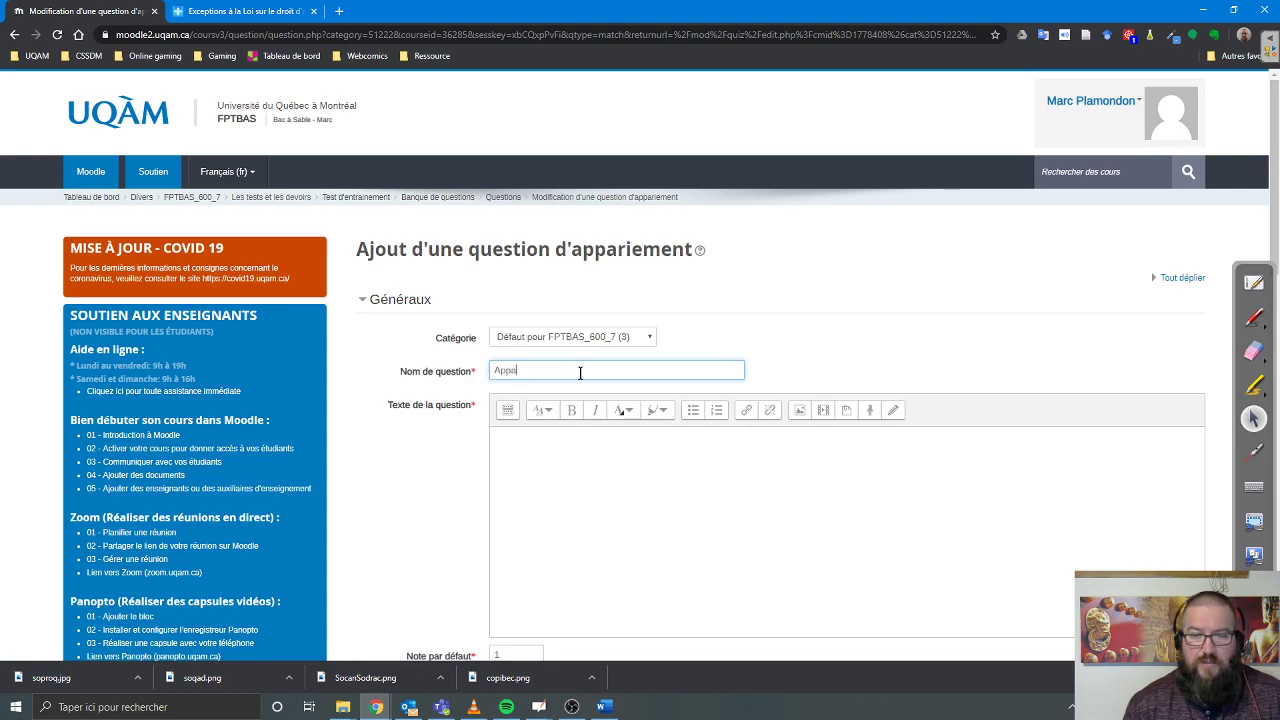
pyautogui.write('riemen')
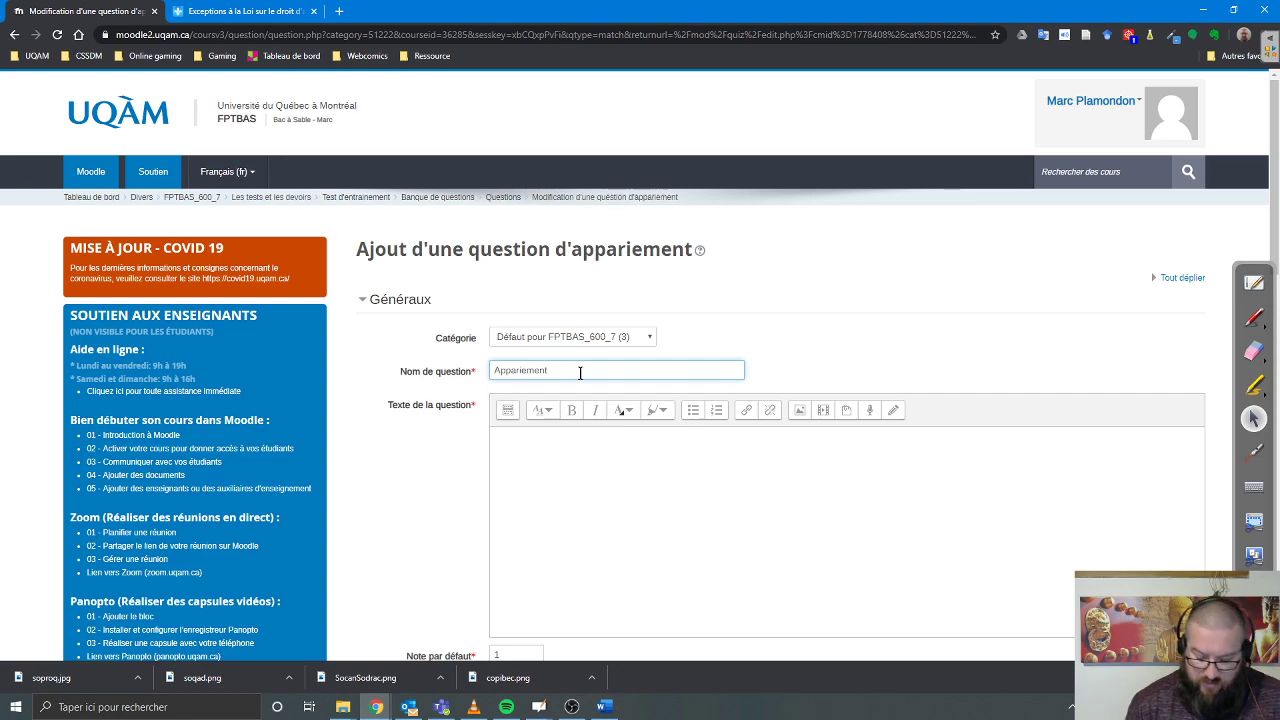
pyautogui.write('t - ')
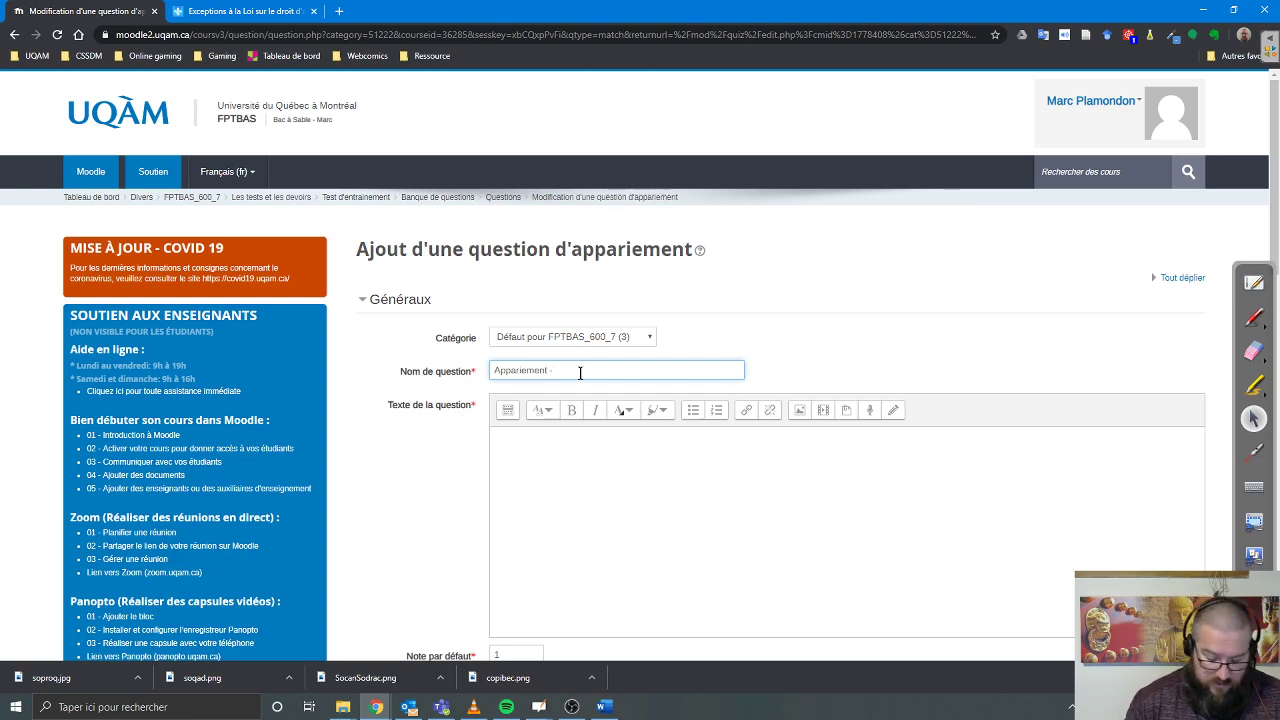
pyautogui.write('Socié')
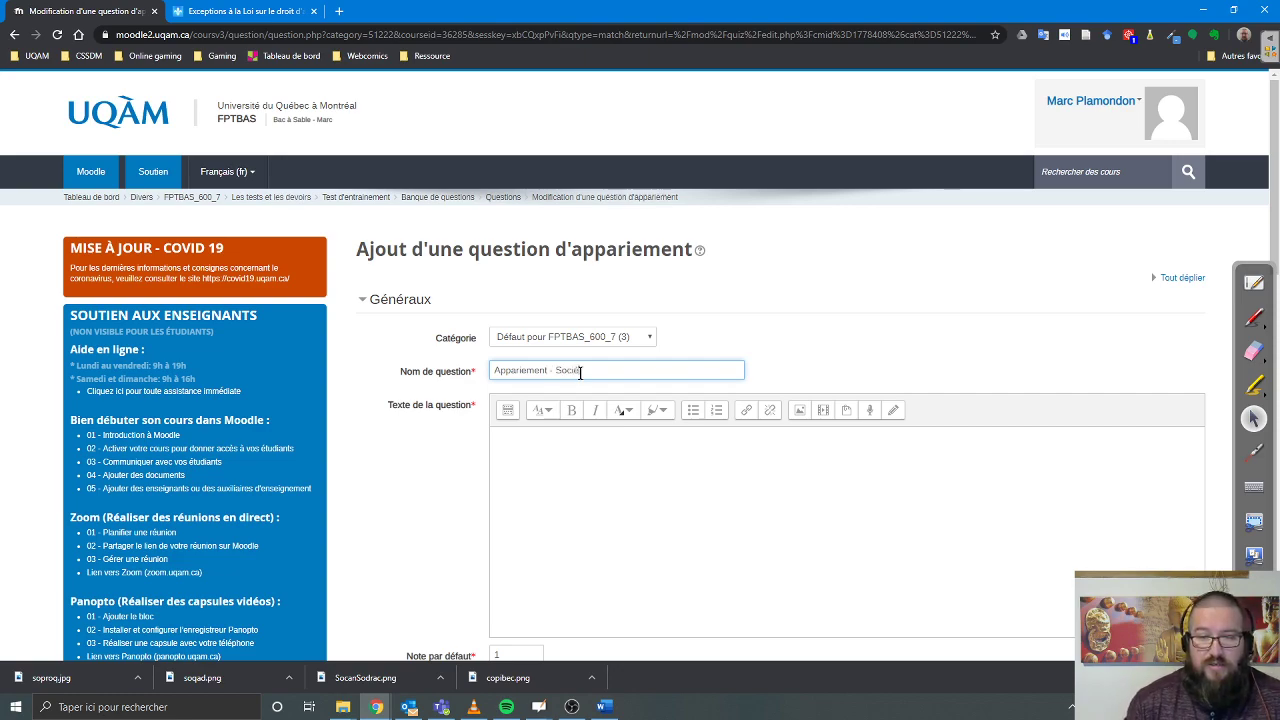
pyautogui.write('té de')
pyautogui.press('BackSpace')
pyautogui.press('BackSpace')
pyautogui.press('BackSpace')
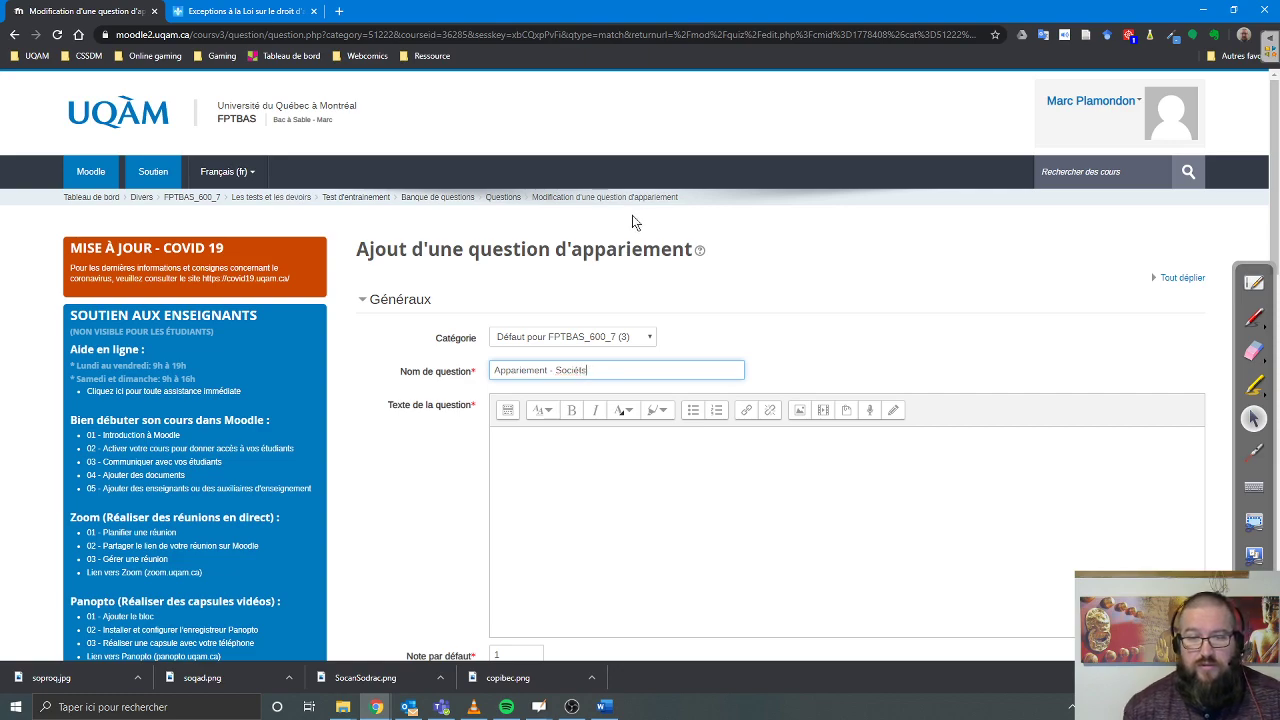
pyautogui.write('s de g')
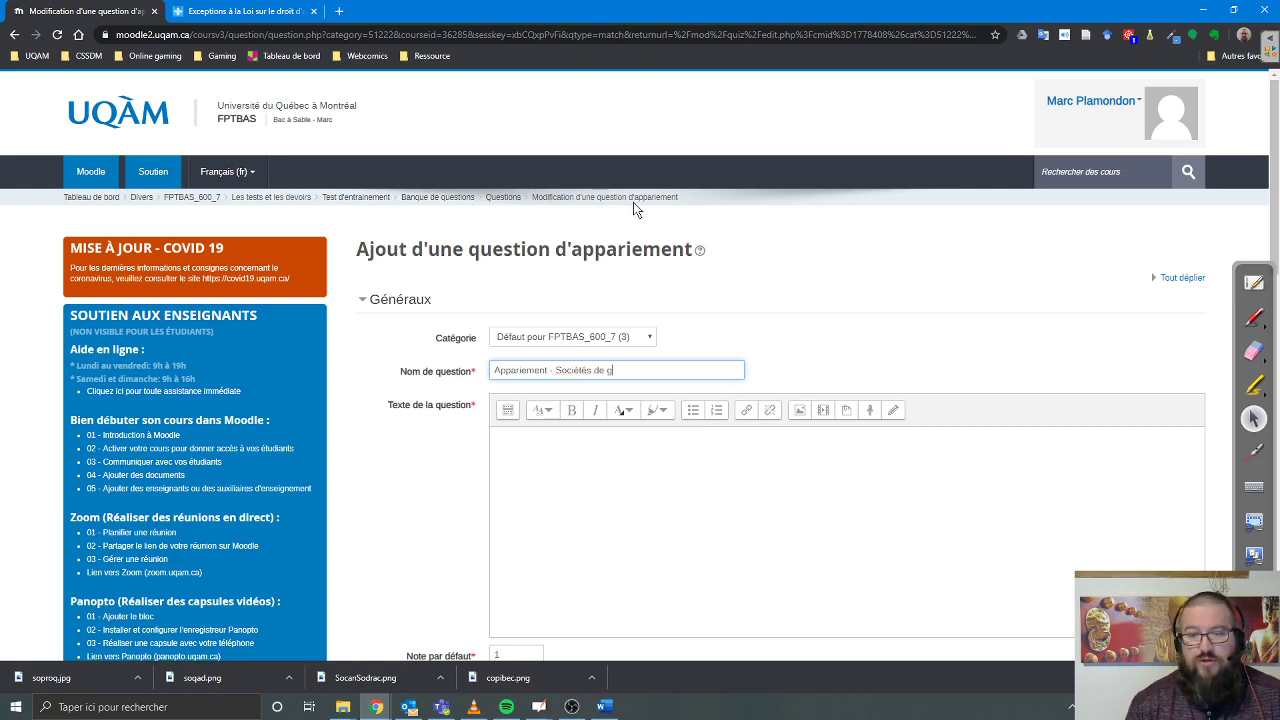
pyautogui.write('estion de')
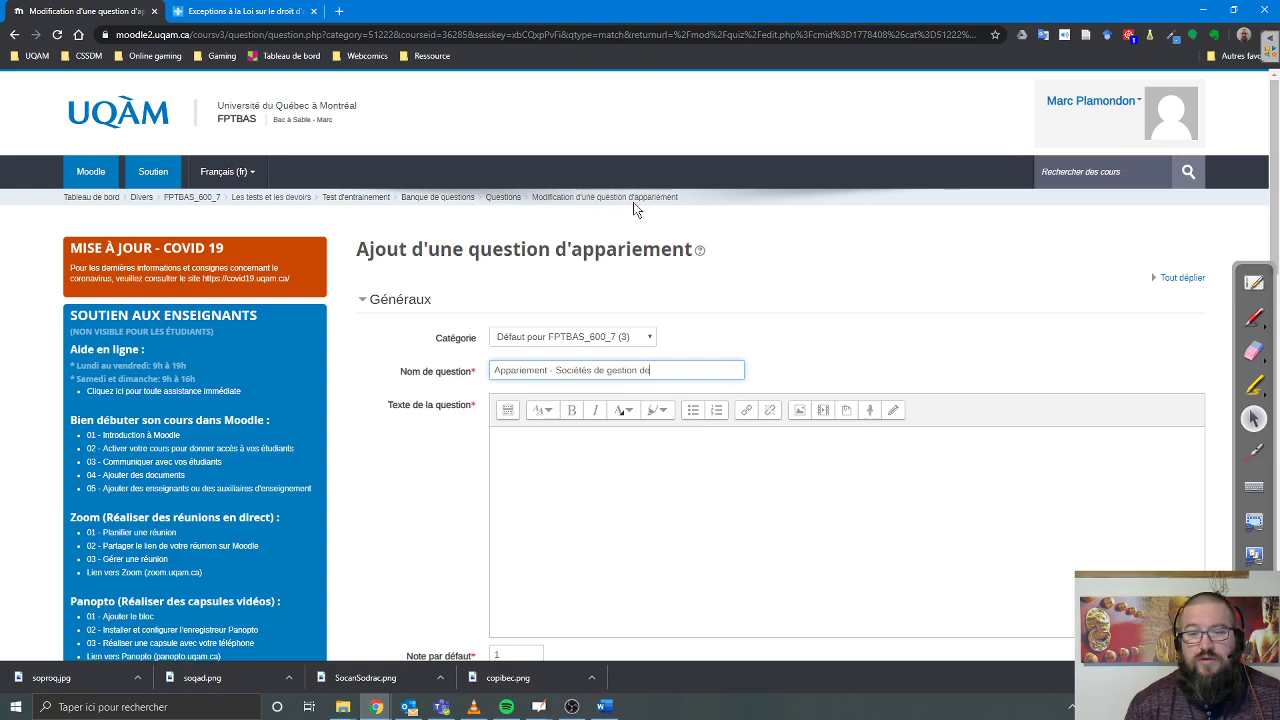
pyautogui.write("s droits d'auteurs")
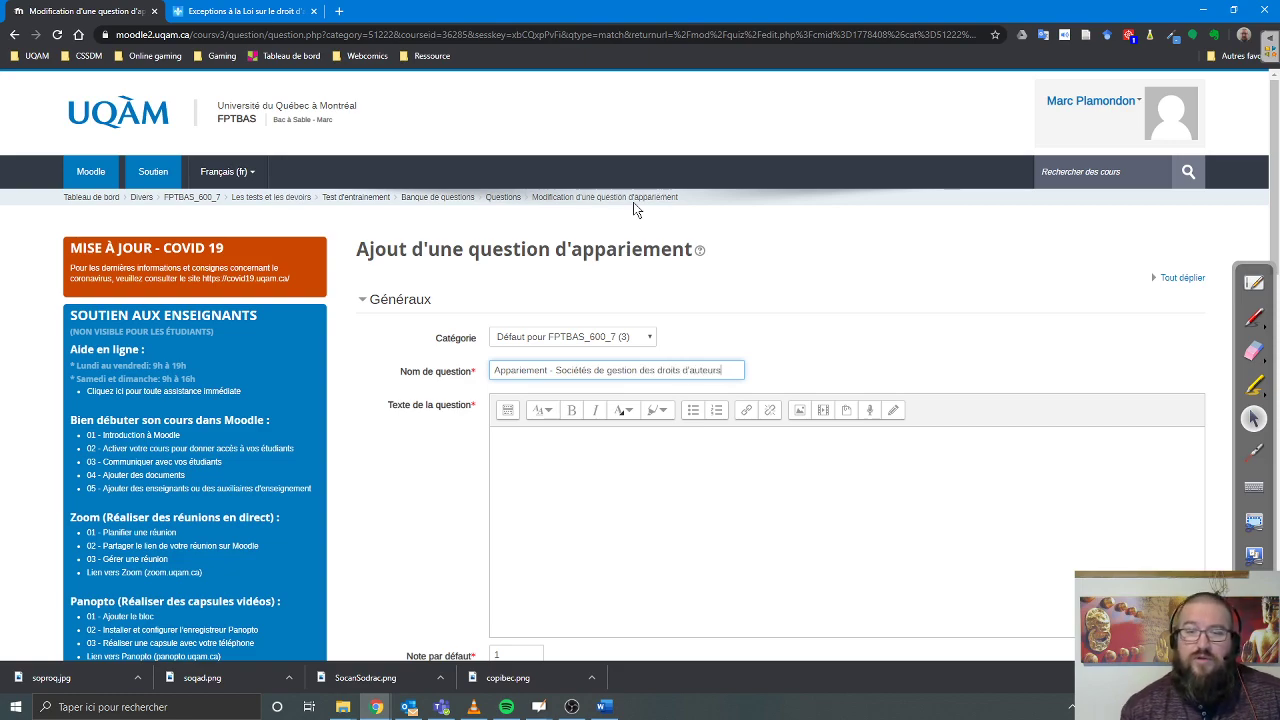
# Enter the question text "Pour chaque société de gestion des droits d'auteurs, associer l'œuvre correspondante."
pyautogui.click(723, 474)
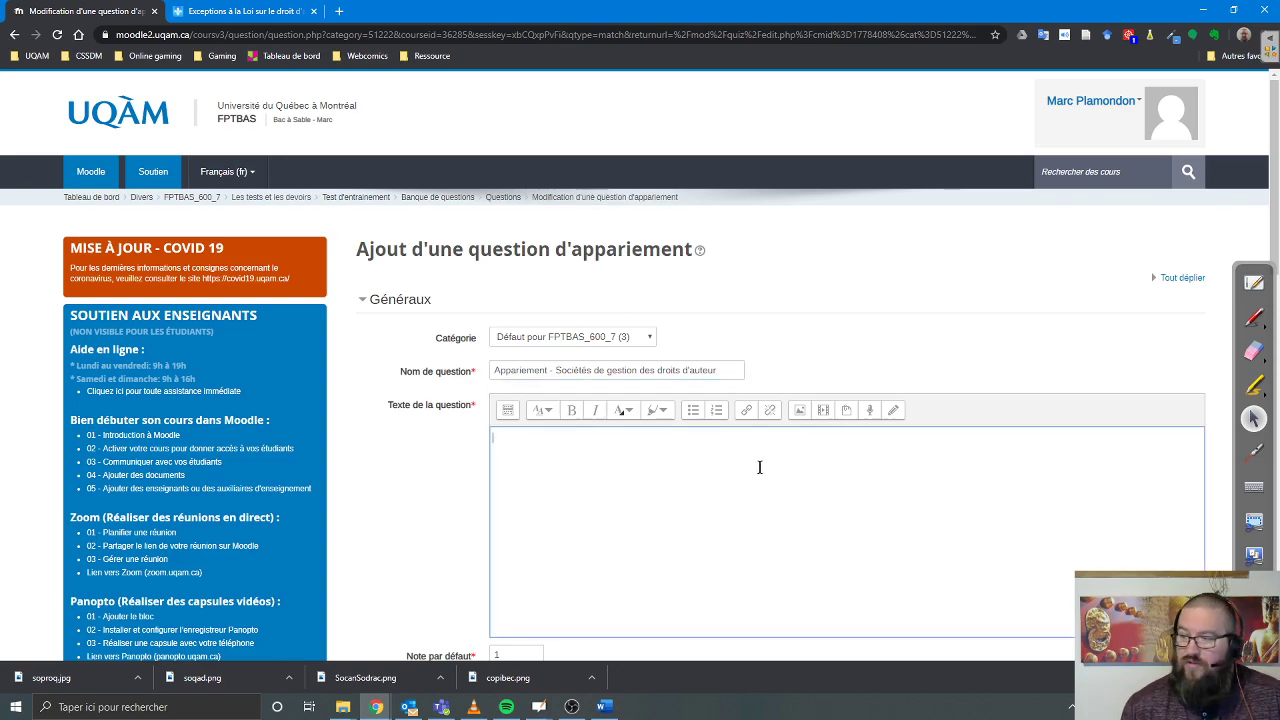
pyautogui.hotkey('alt', 'Tab')
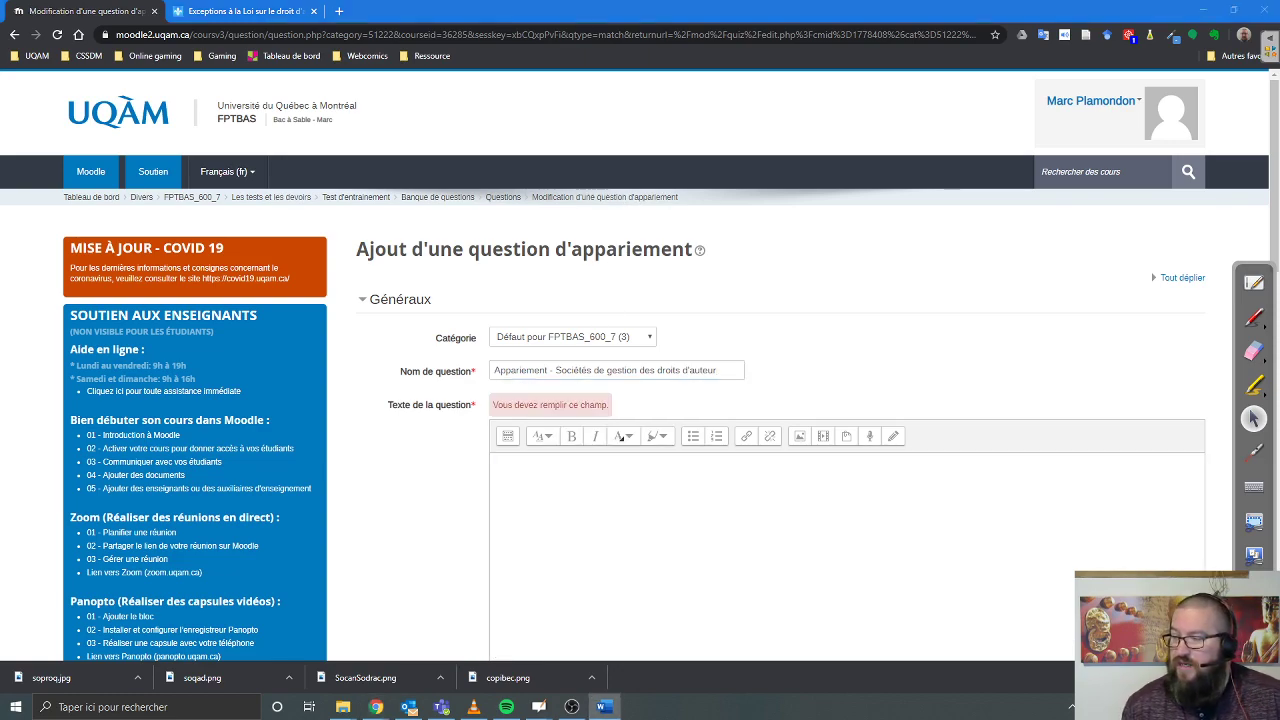
pyautogui.click(600, 513)
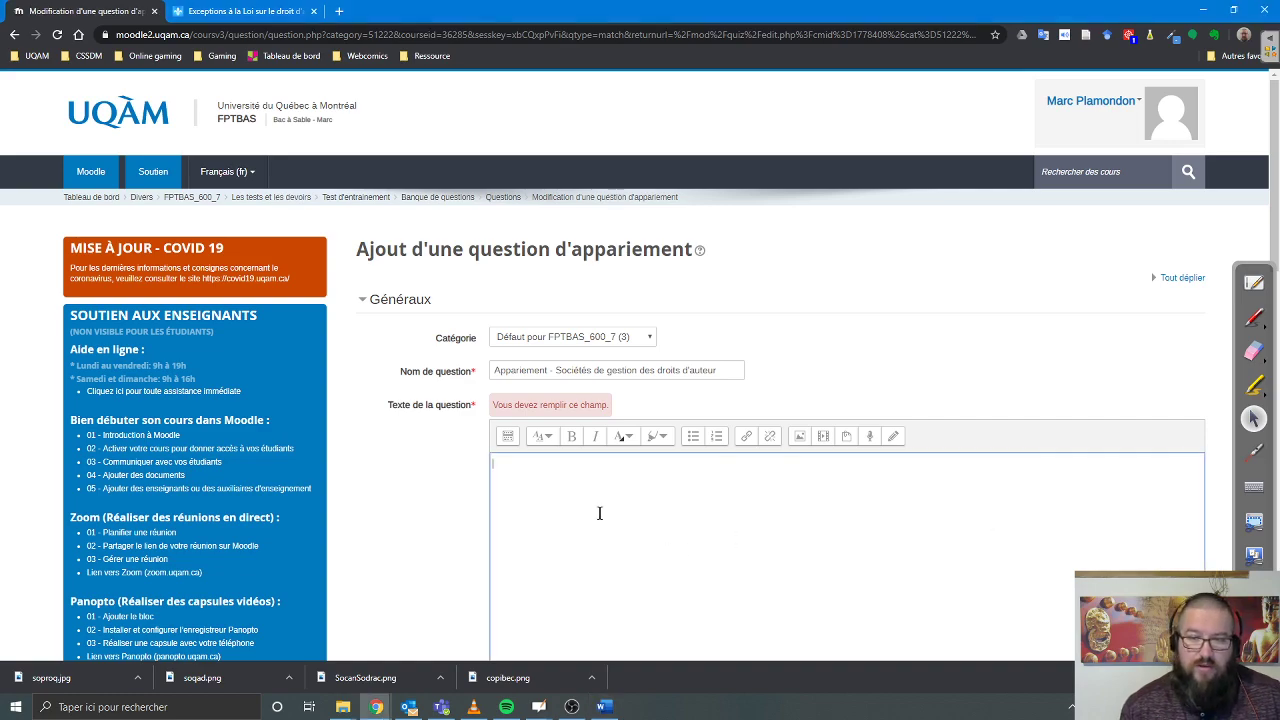
pyautogui.write("Pour chaque société de gestion des droits d'auteurs, associer l'œuvre correspondante.")
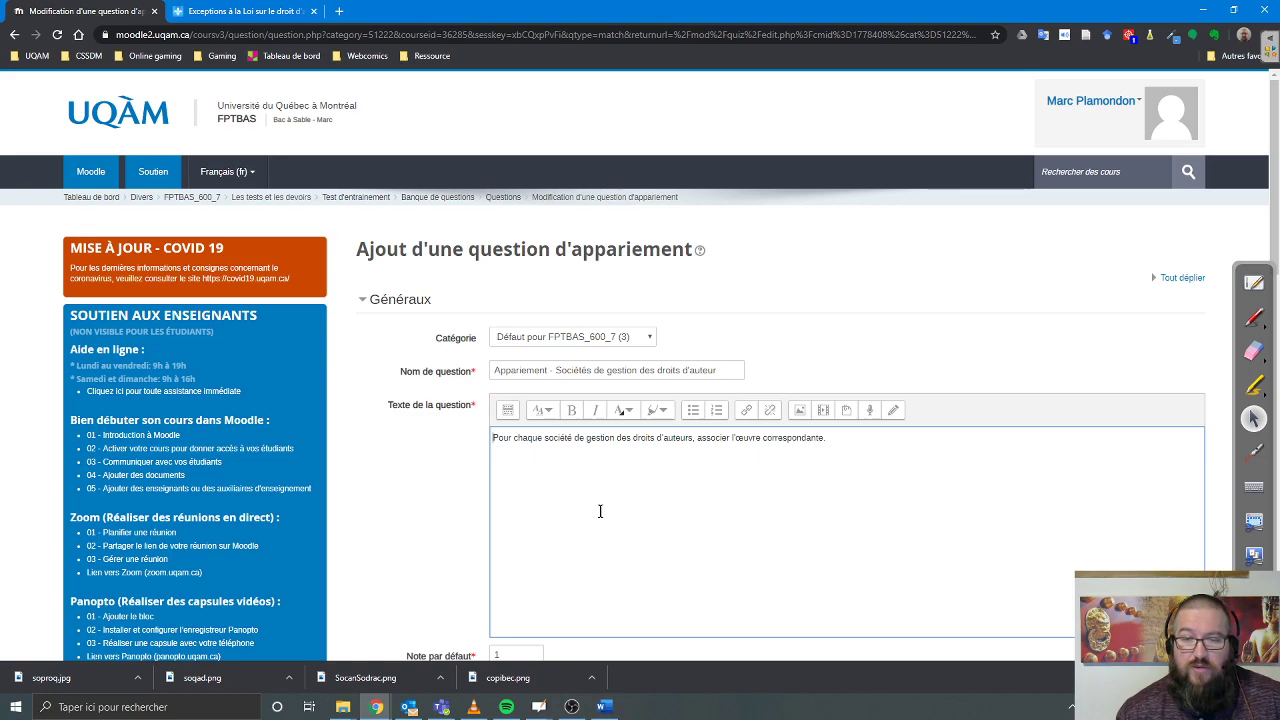
# Begin the matching question's general feedback with the text "Source :"
pyautogui.scroll(-5, 745, 510)
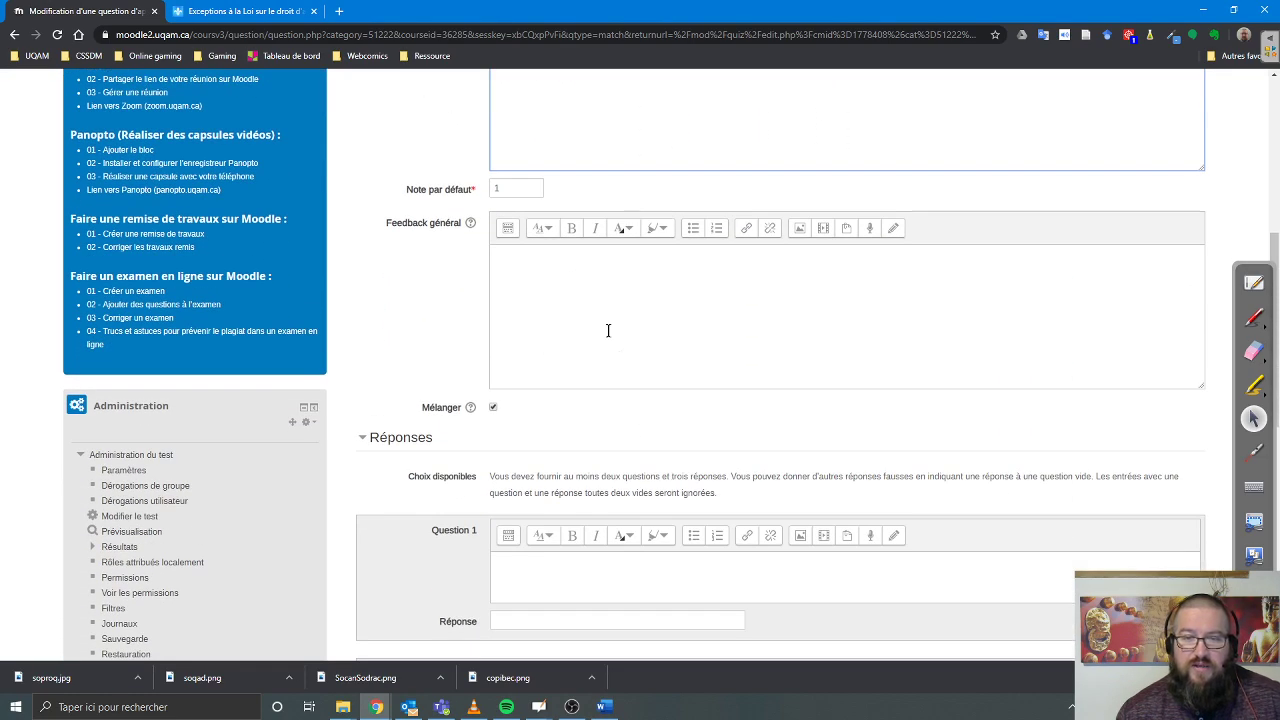
pyautogui.click(608, 330)
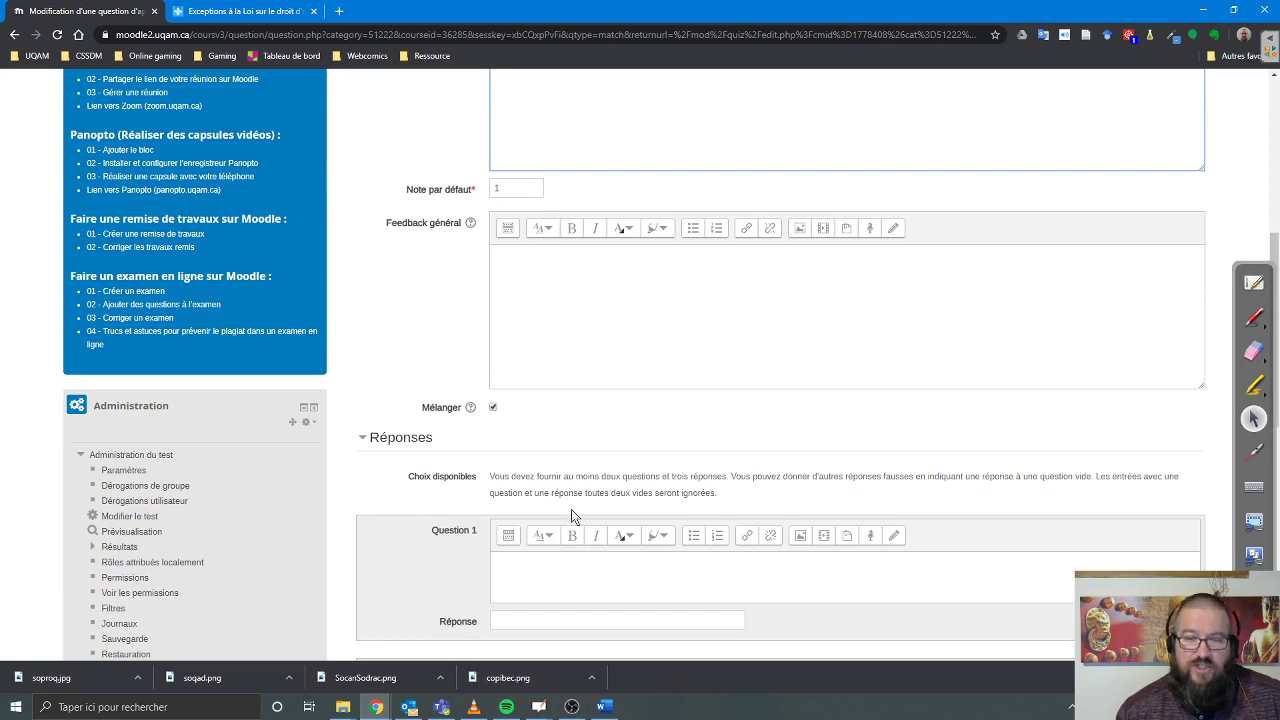
pyautogui.click(570, 294)
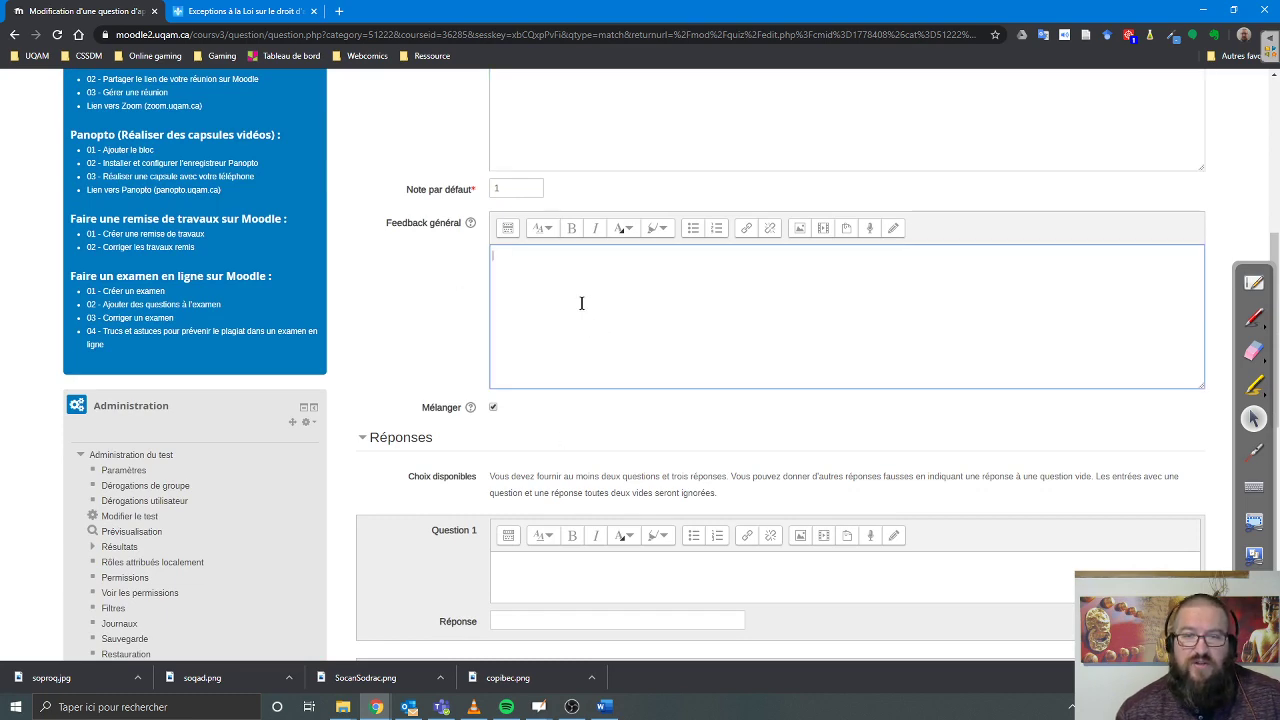
pyautogui.click(214, 10)
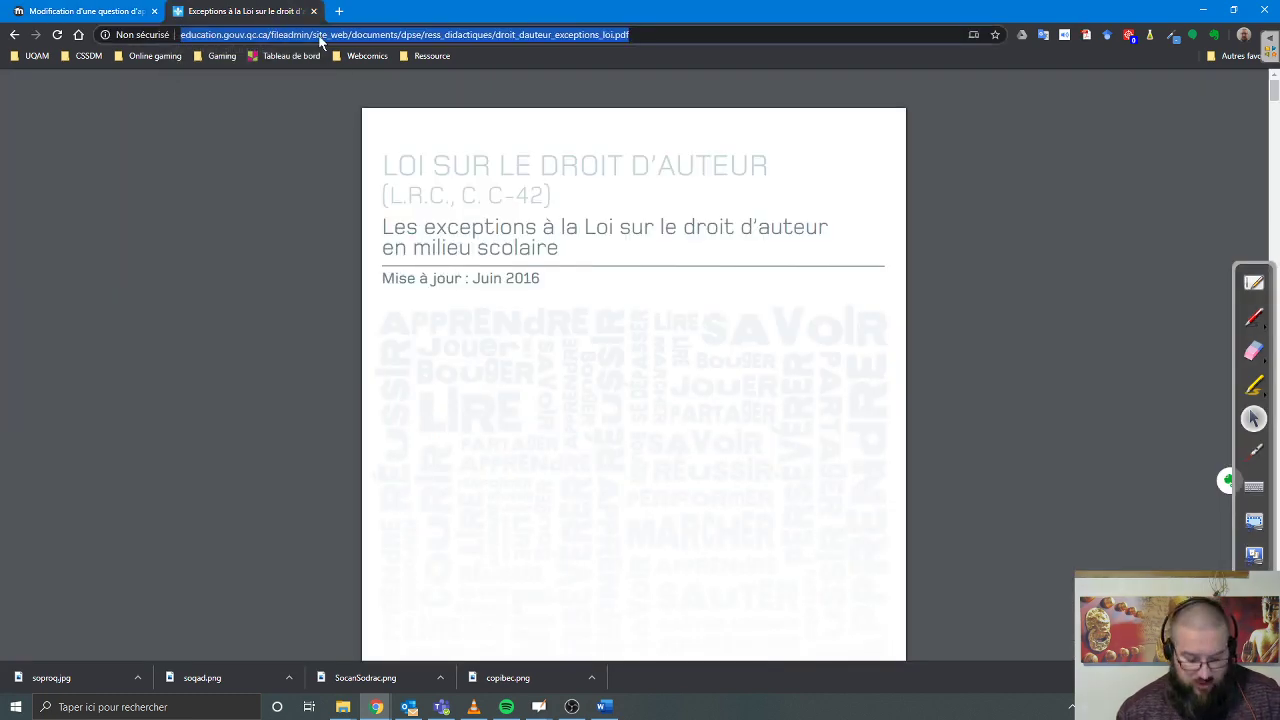
pyautogui.click(100, 11)
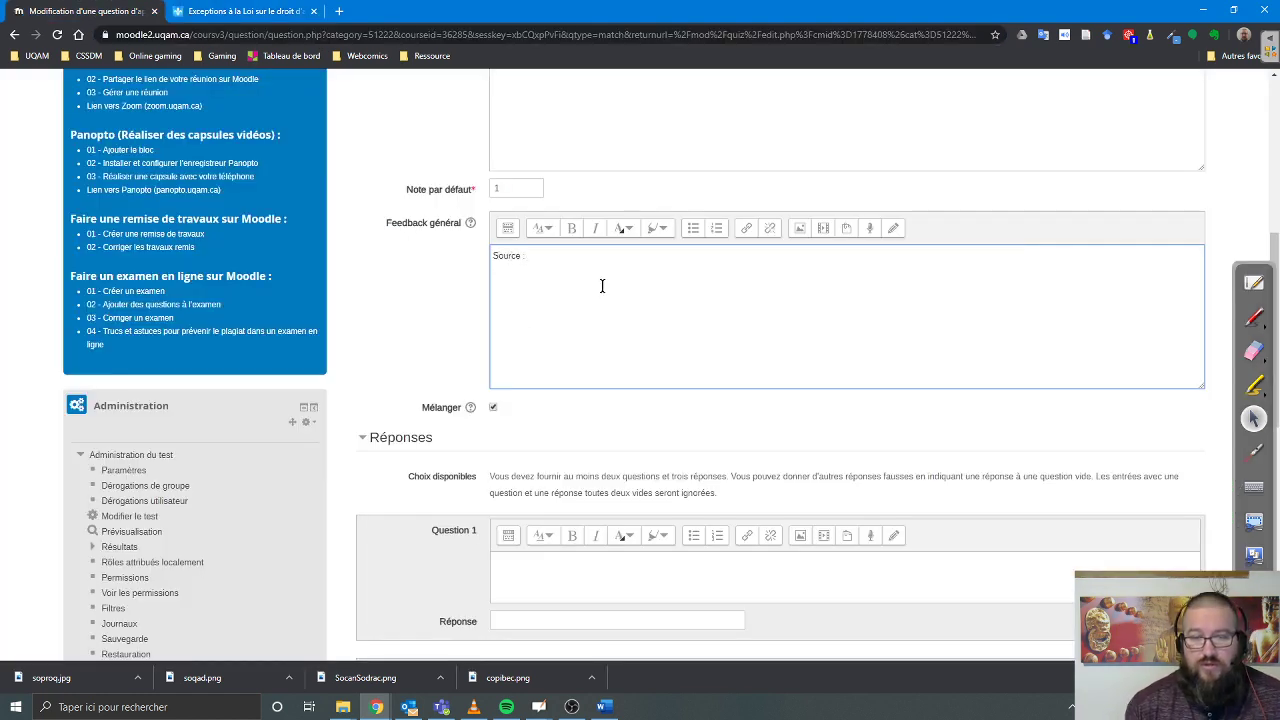
# Search the web for "mees droit d'auteur" and open the education ministry's Droit d'auteur page
pyautogui.click(237, 10)
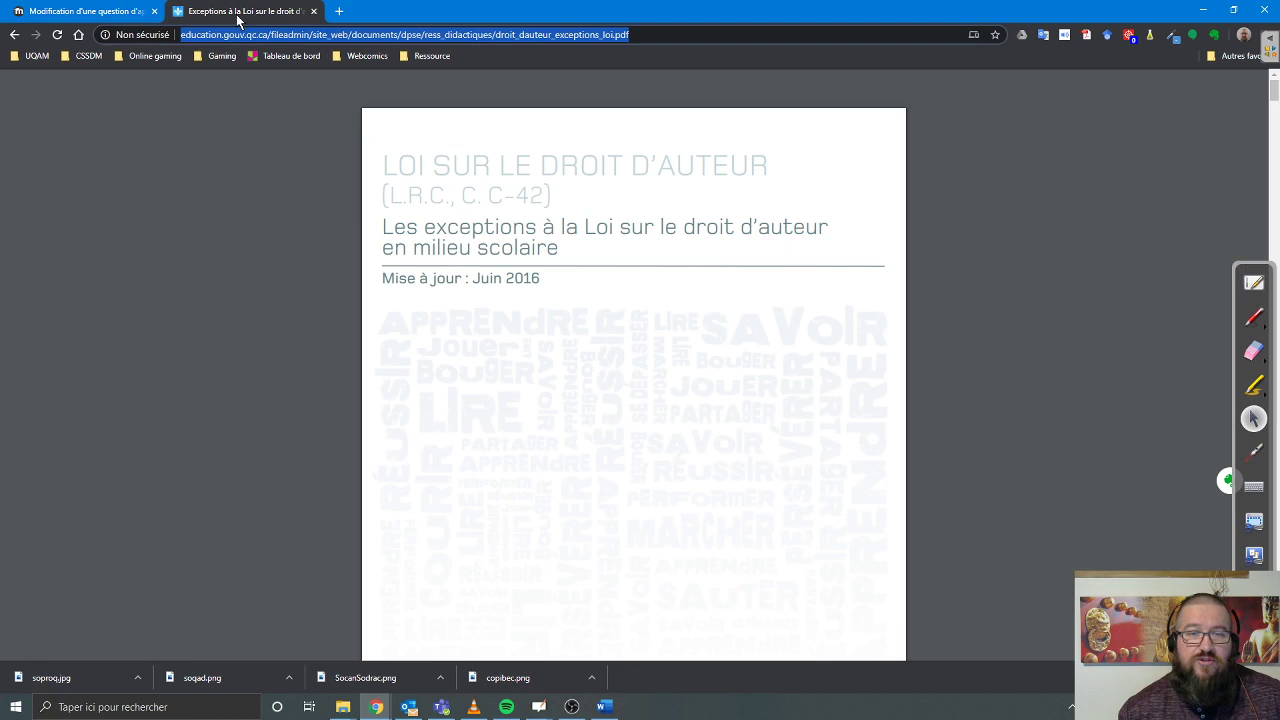
pyautogui.click(339, 10)
pyautogui.write('mees ')
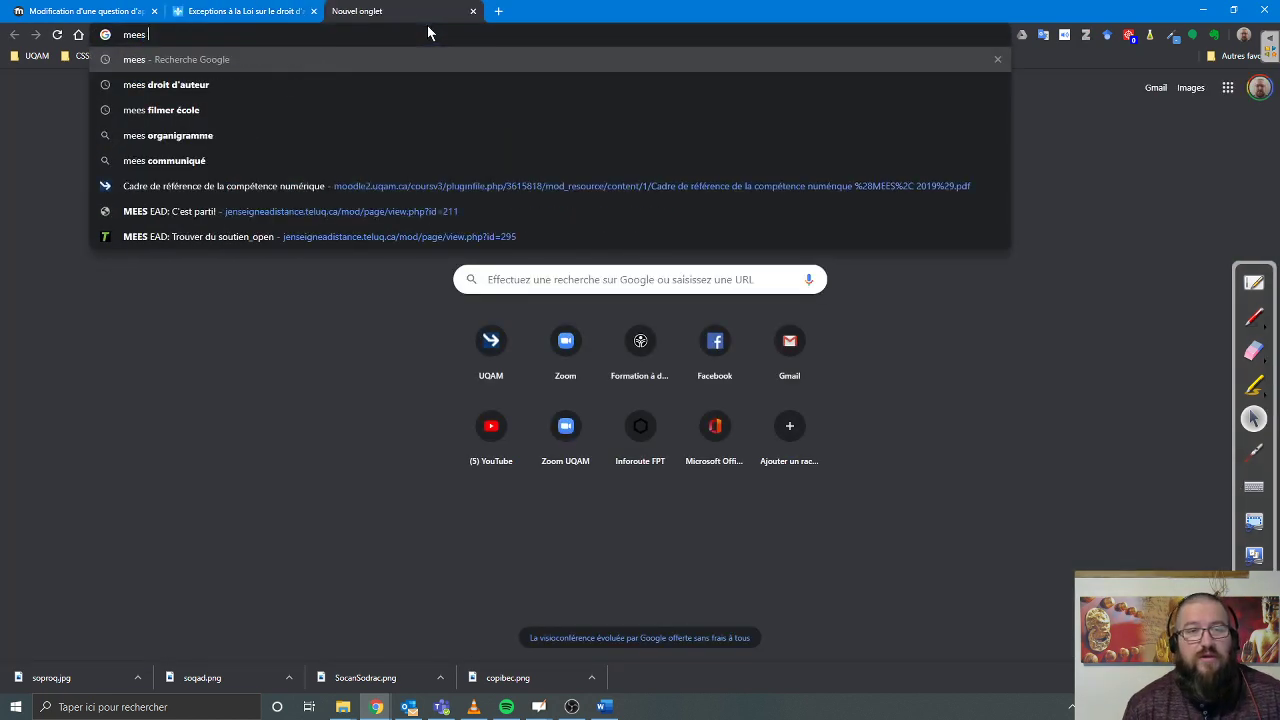
pyautogui.write("droit d'")
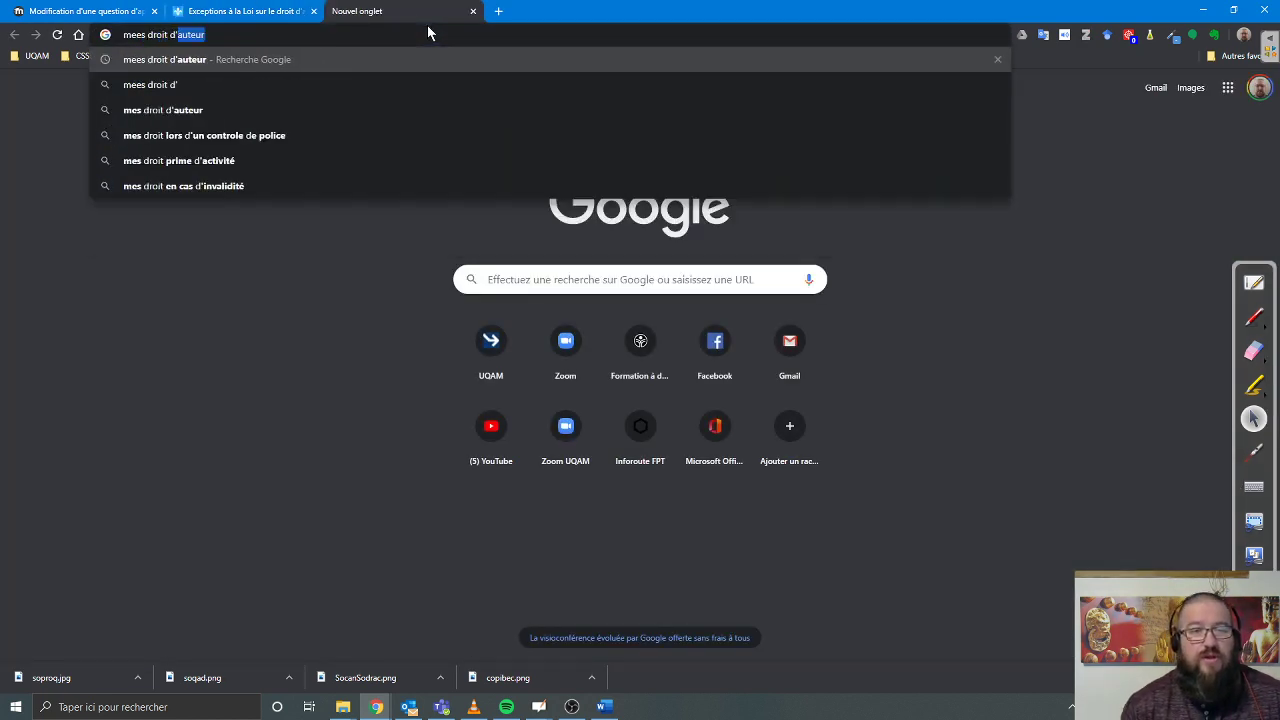
pyautogui.press('Return')
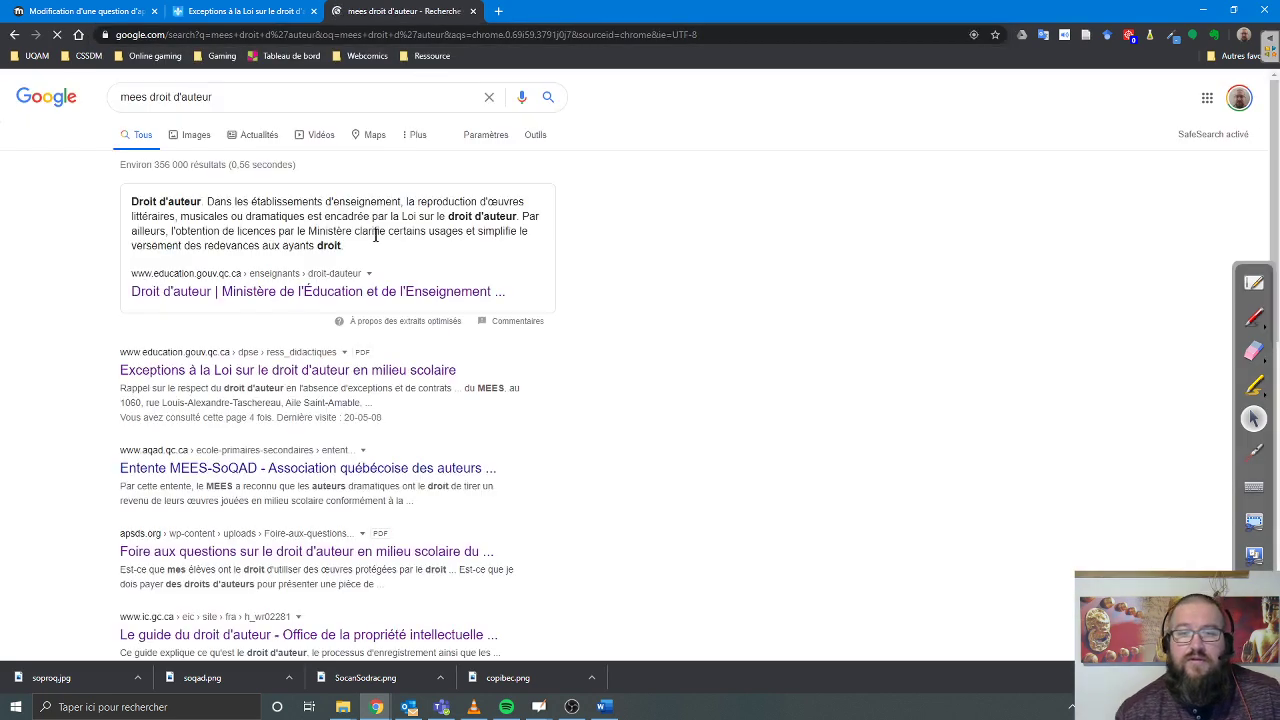
pyautogui.click(260, 370)
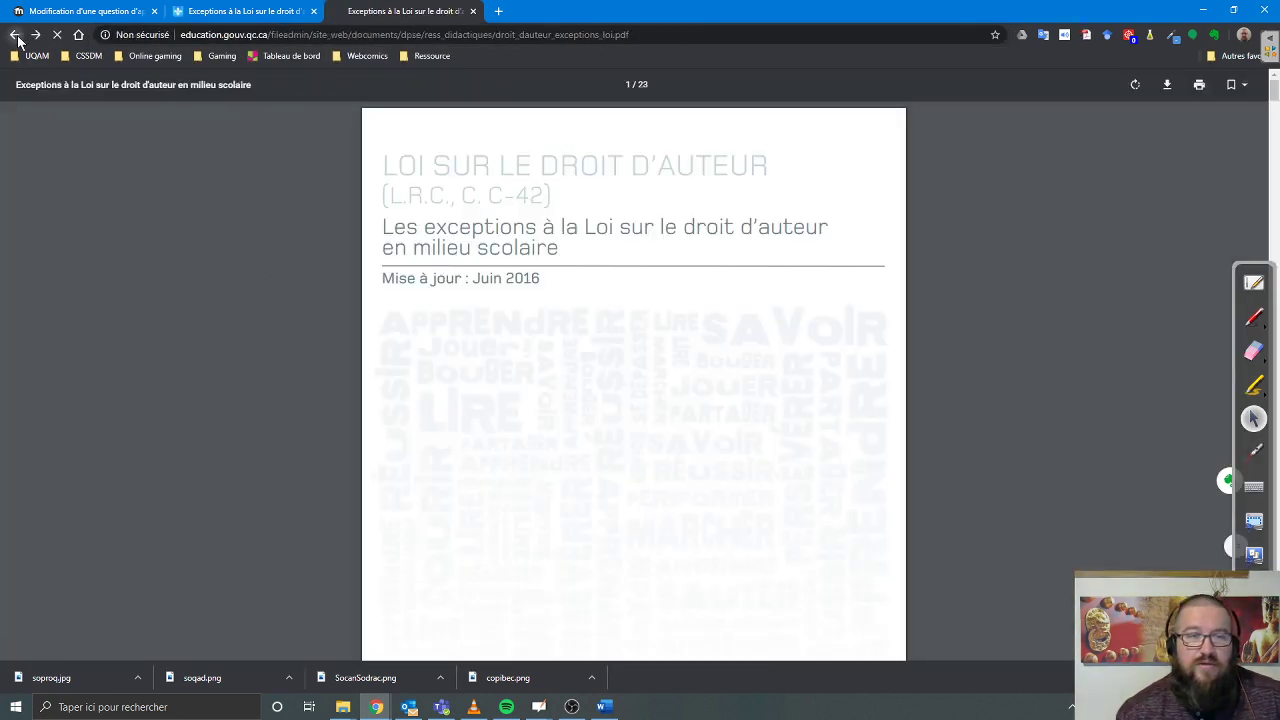
pyautogui.click(15, 35)
pyautogui.click(520, 289)
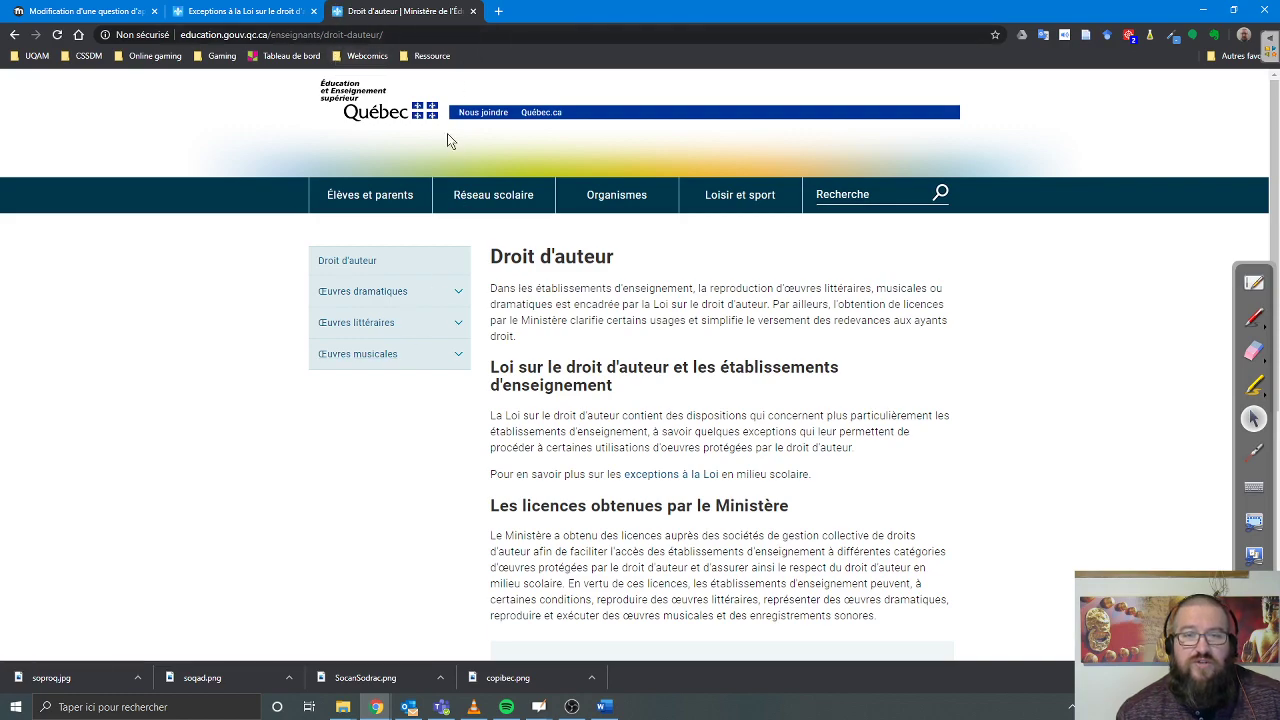
# Copy the ministry page's address after "Source :" in the general feedback and start a second "Source :" line
pyautogui.click(437, 35)
pyautogui.hotkey('ctrl', 'c')
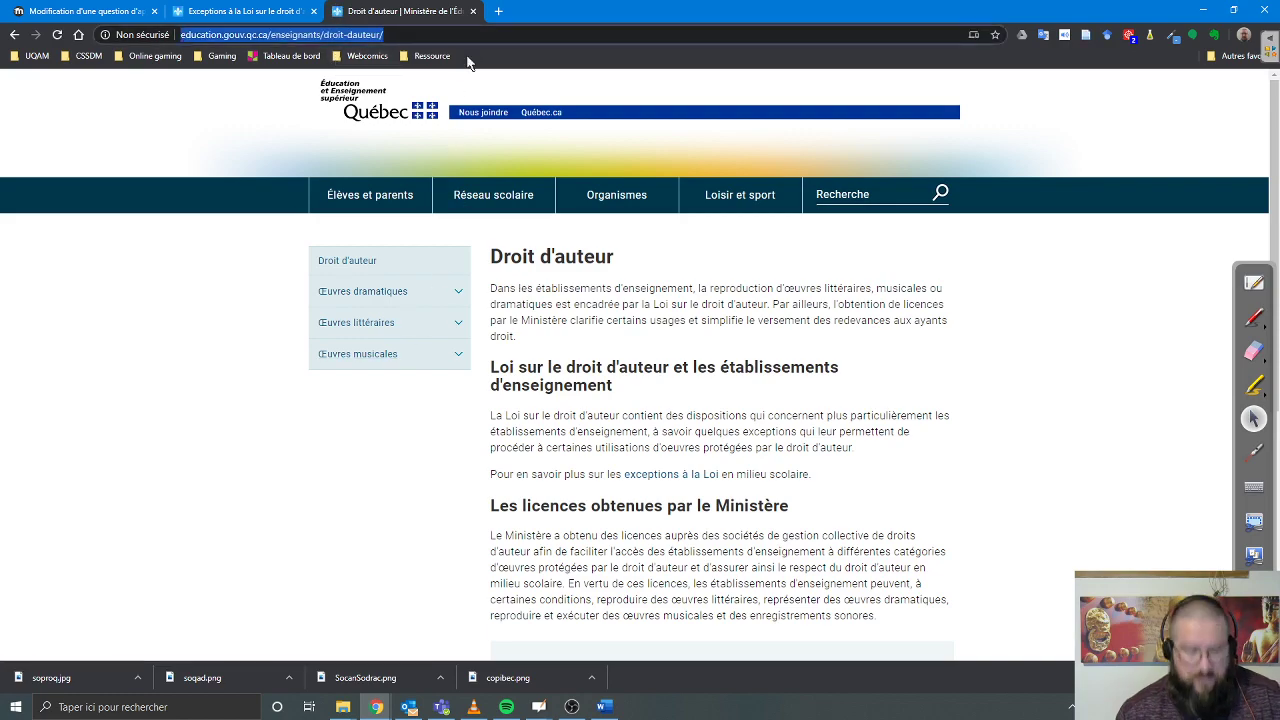
pyautogui.click(240, 13)
pyautogui.click(86, 12)
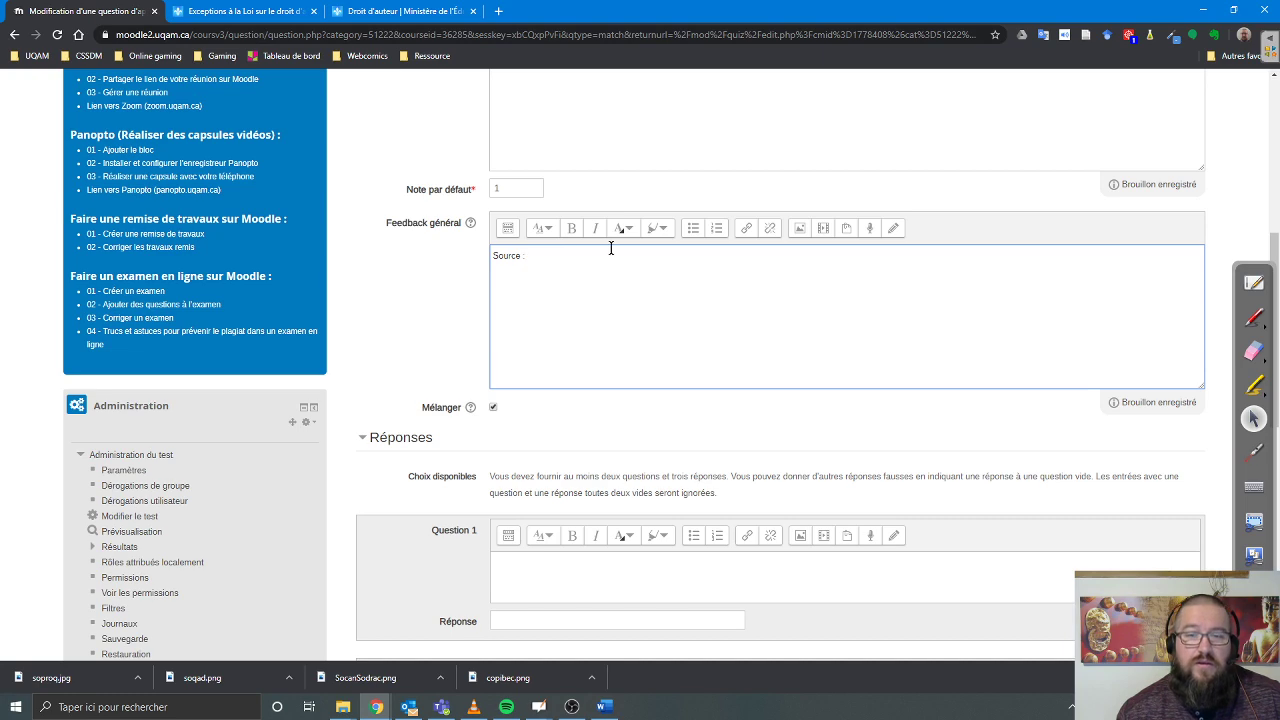
pyautogui.hotkey('ctrl', 'v')
pyautogui.press('Return')
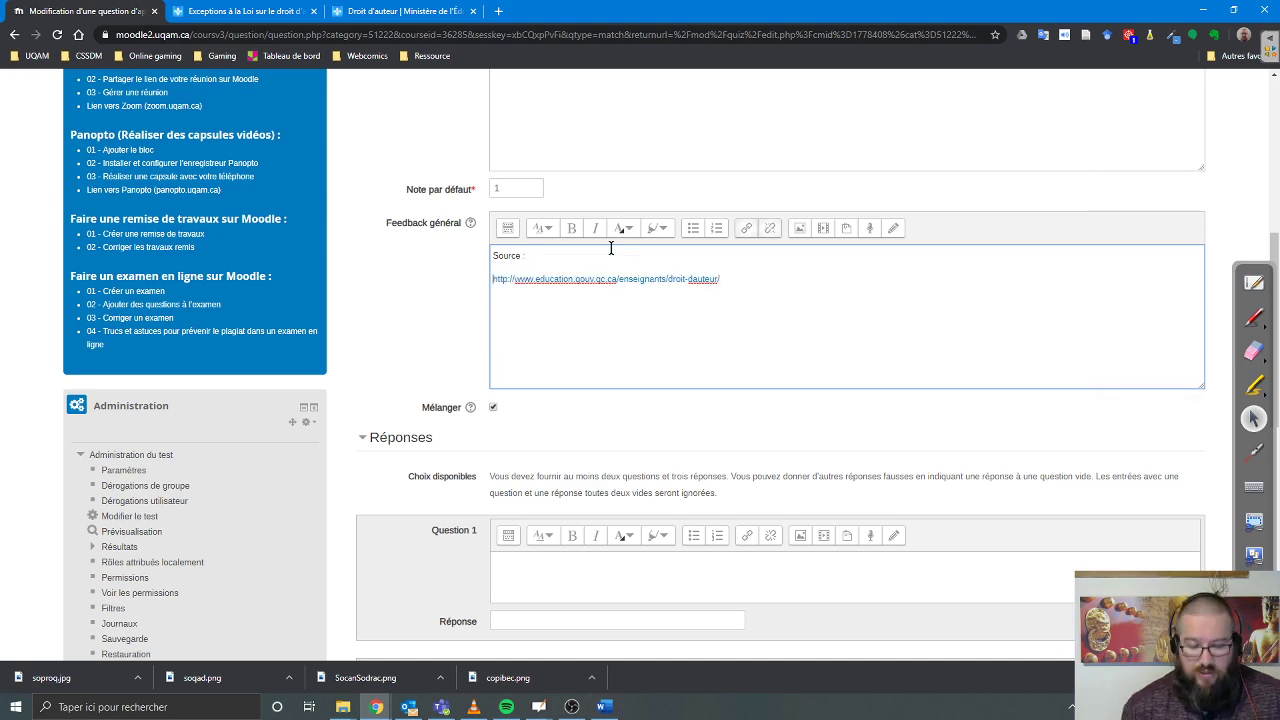
pyautogui.press('BackSpace')
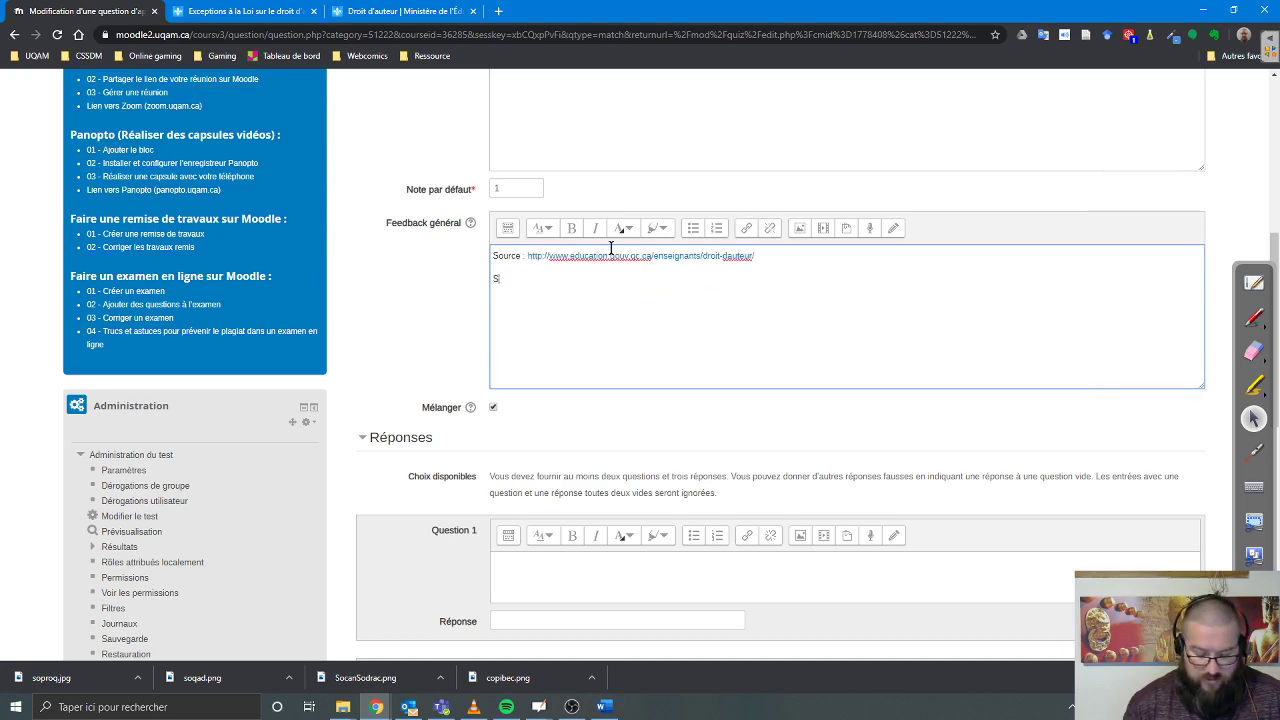
# Search the web for Copibec in a new browser tab and open its official website
pyautogui.click(498, 11)
pyautogui.write('copi')
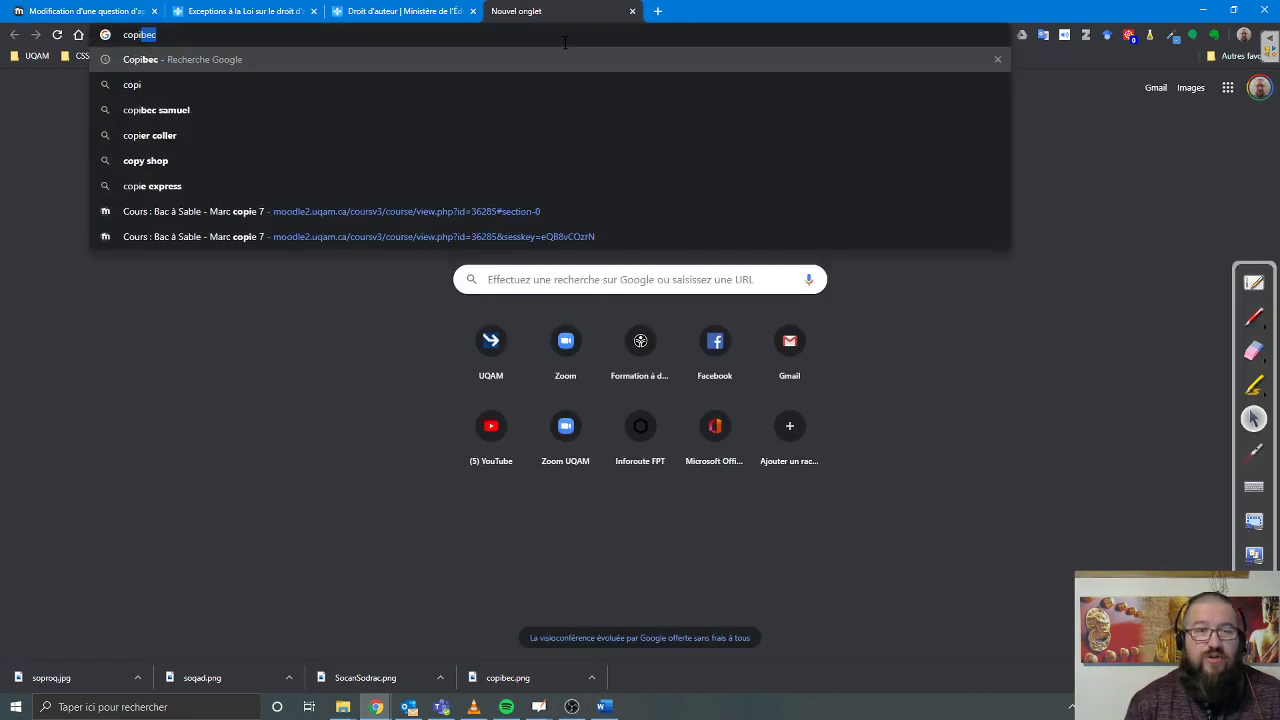
pyautogui.press('Return')
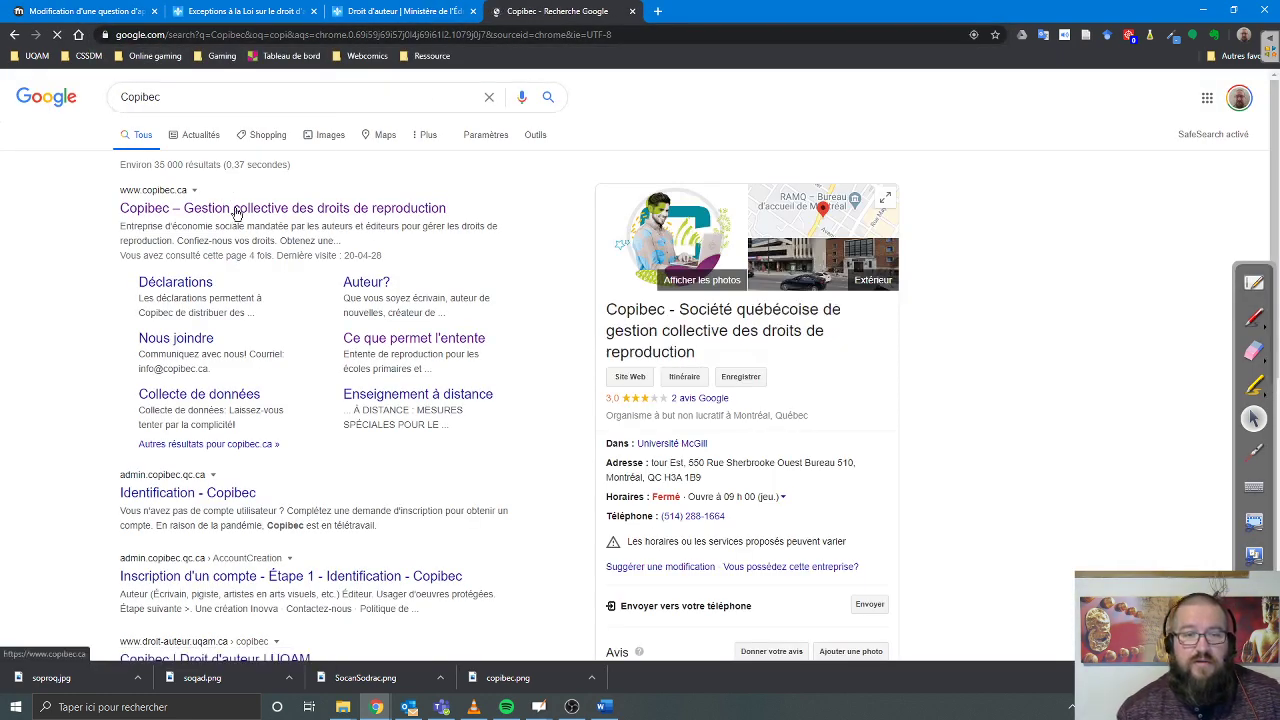
pyautogui.click(229, 180)
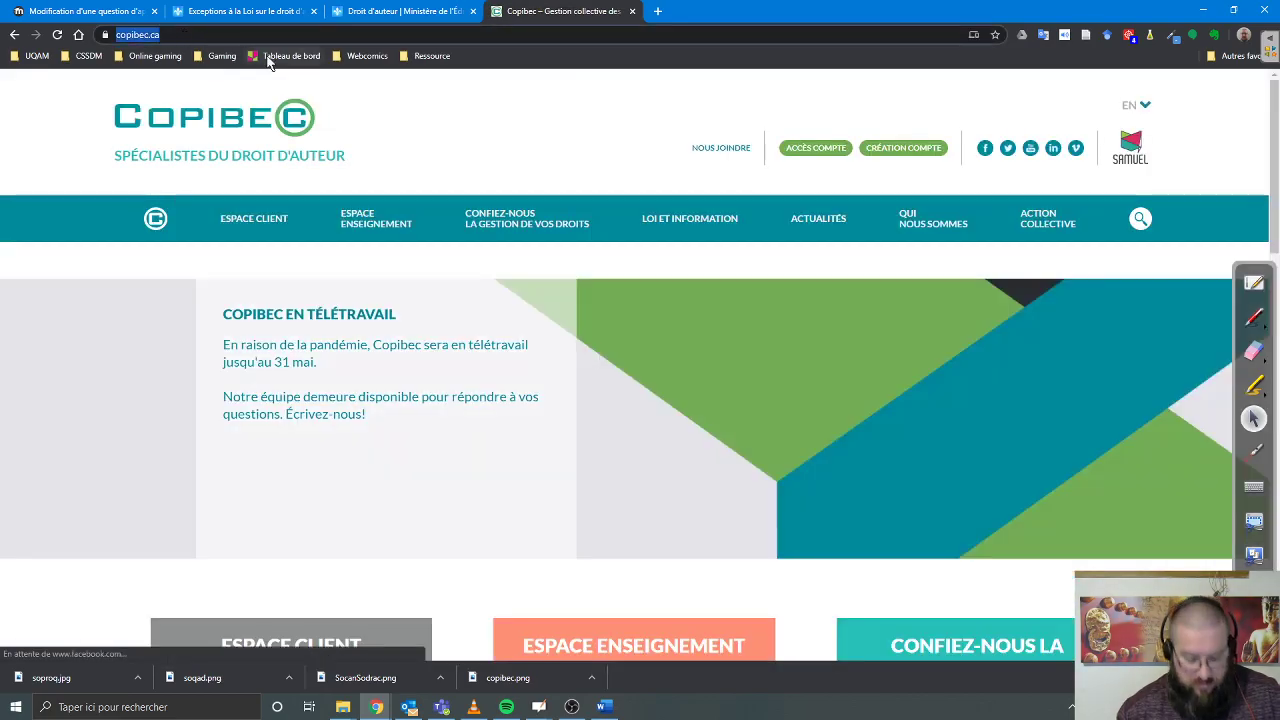
pyautogui.click(160, 36)
pyautogui.hotkey('ctrl', 'c')
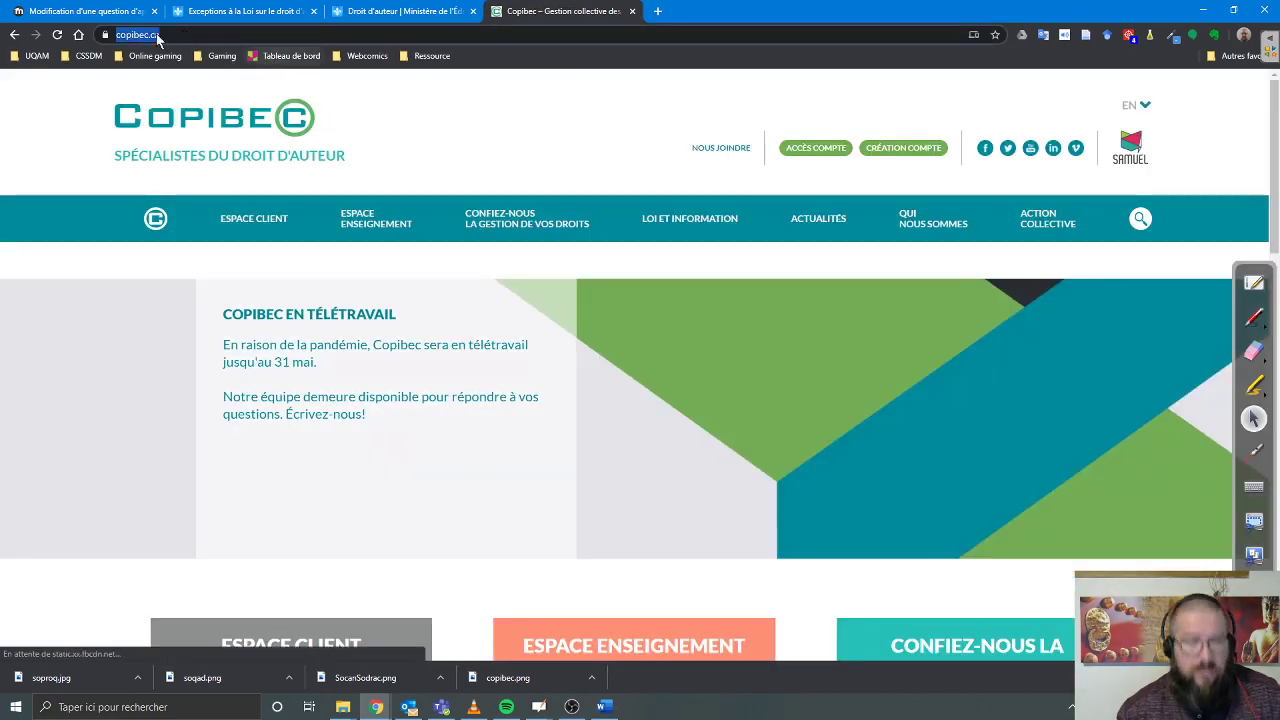
pyautogui.click(55, 10)
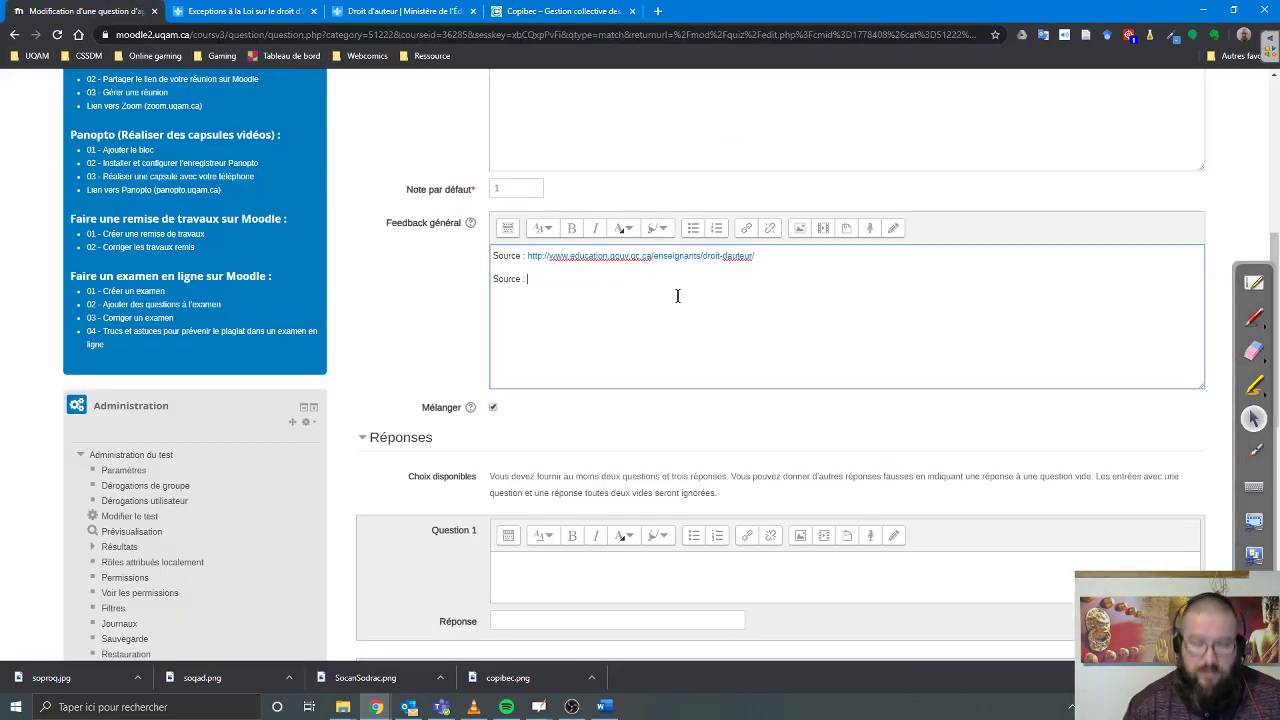
pyautogui.hotkey('ctrl', 'v')
pyautogui.press('Return')
pyautogui.hotkey('ctrl', 'z')
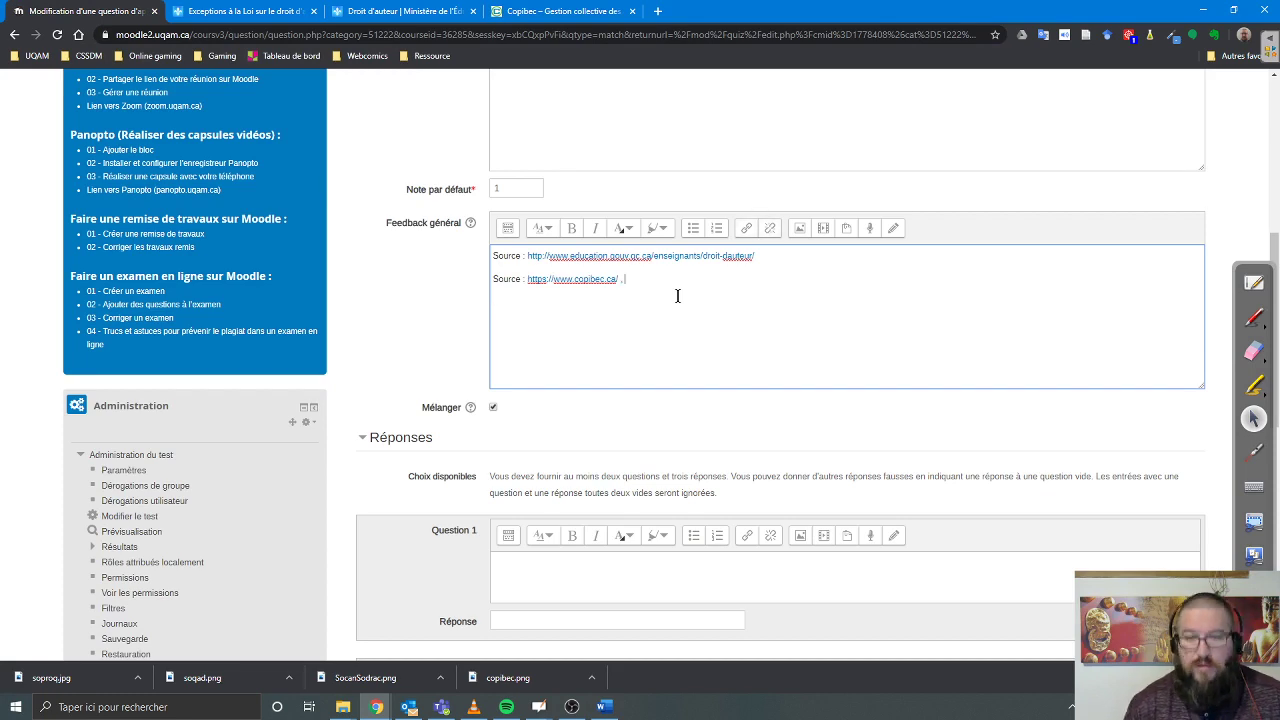
pyautogui.click(579, 14)
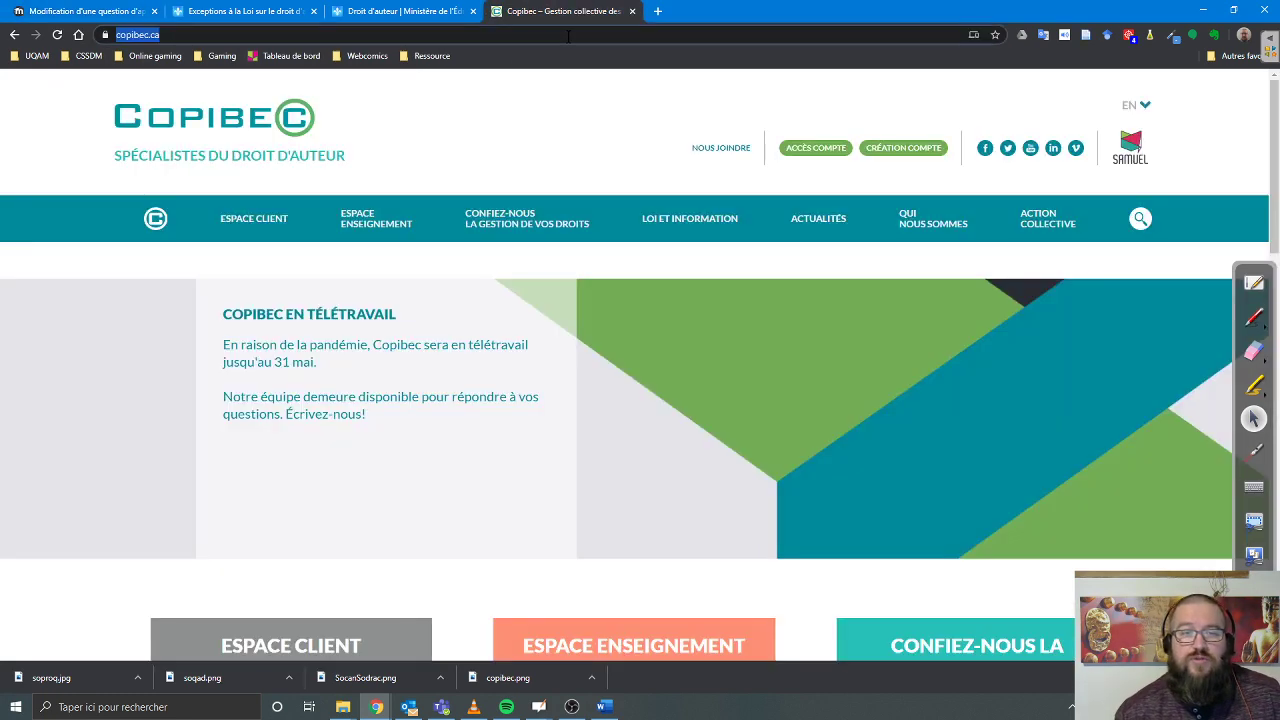
pyautogui.write('sodrac')
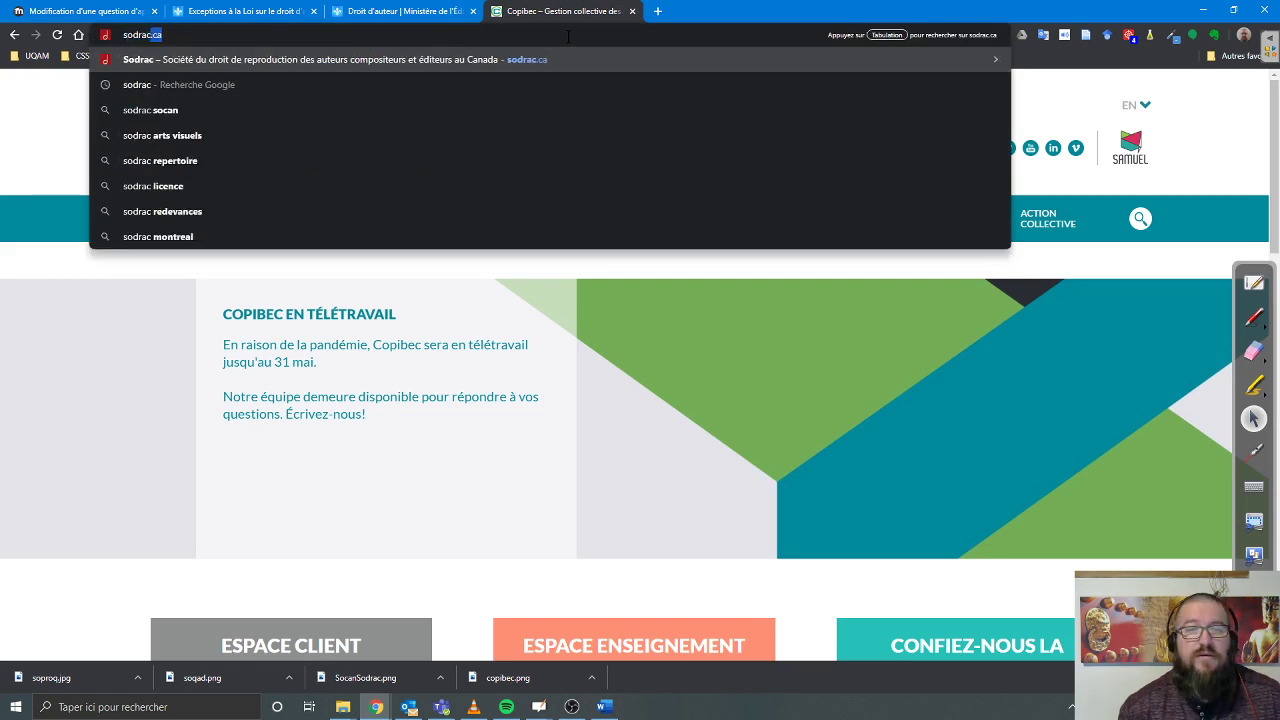
pyautogui.press('Return')
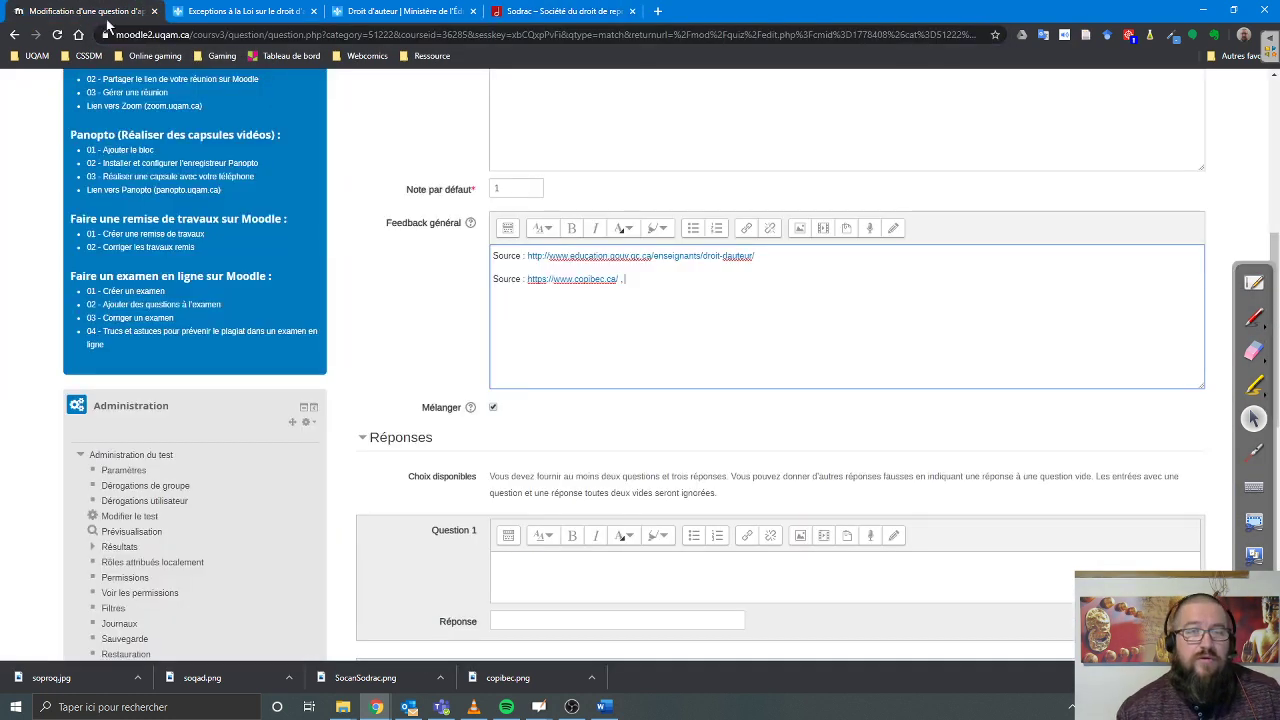
pyautogui.click(85, 12)
pyautogui.write('https://sodrac.ca/')
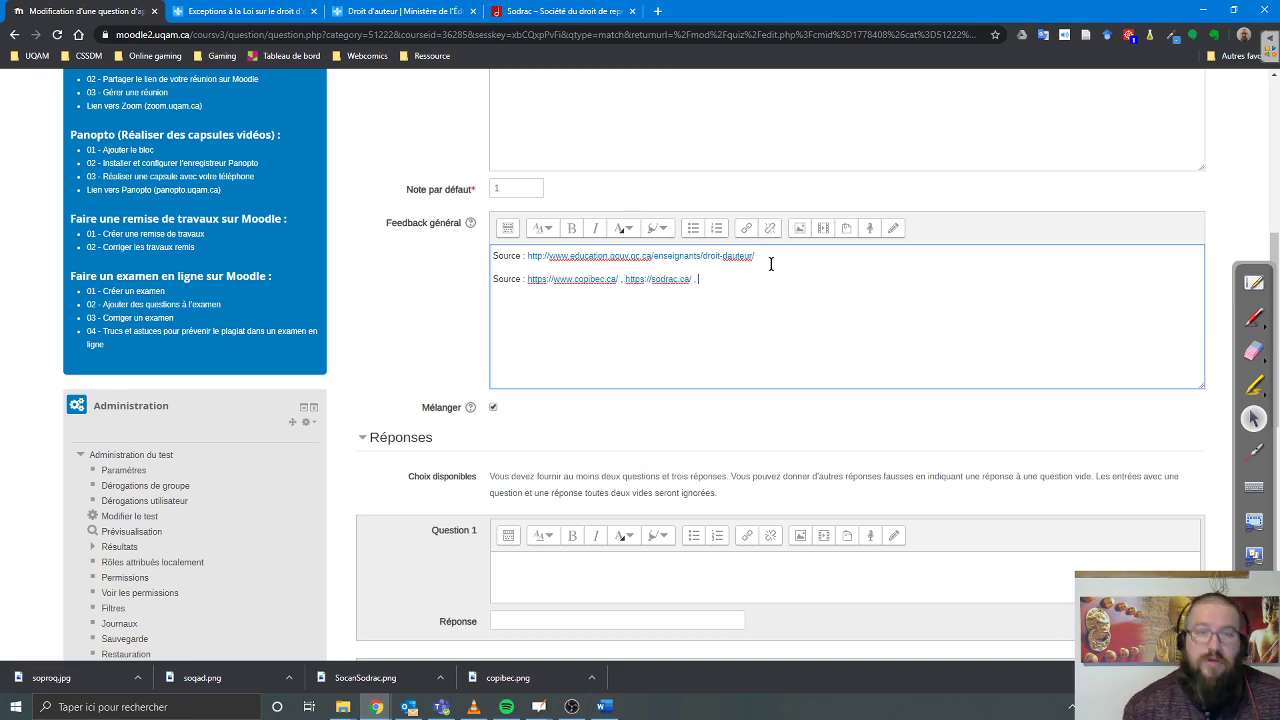
pyautogui.click(553, 12)
pyautogui.write('socan')
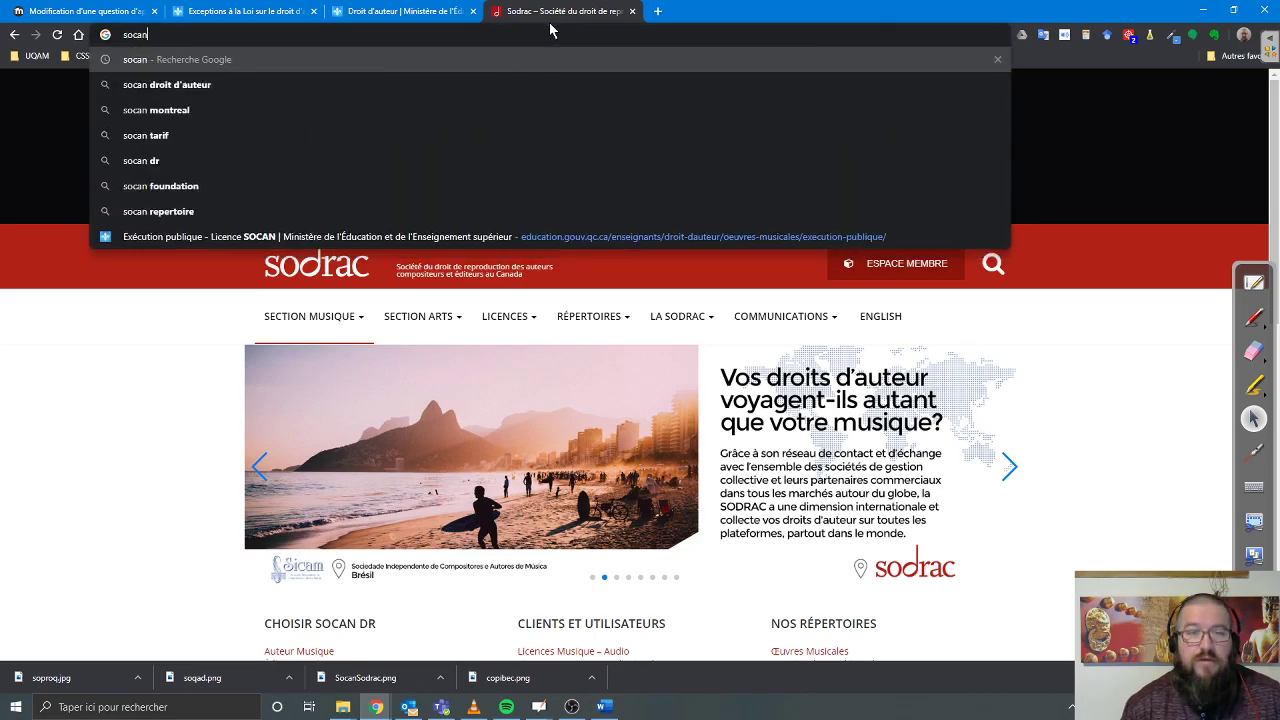
pyautogui.press('Return')
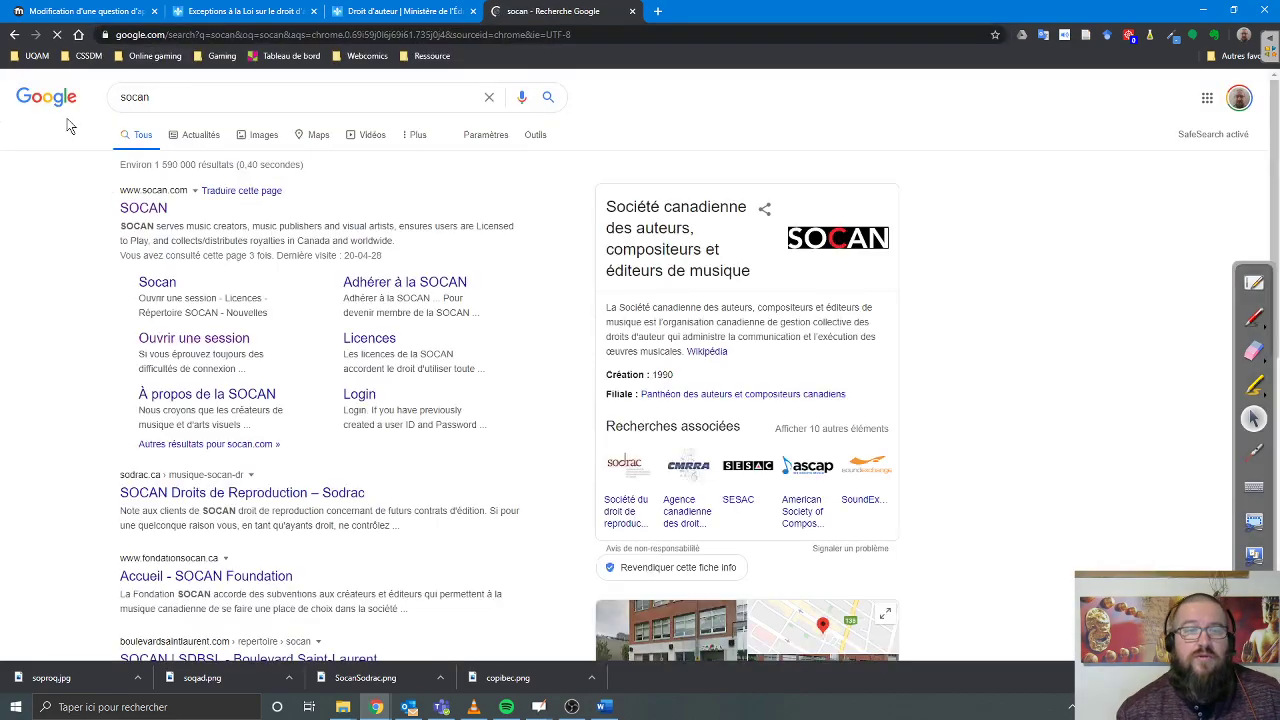
pyautogui.click(143, 207)
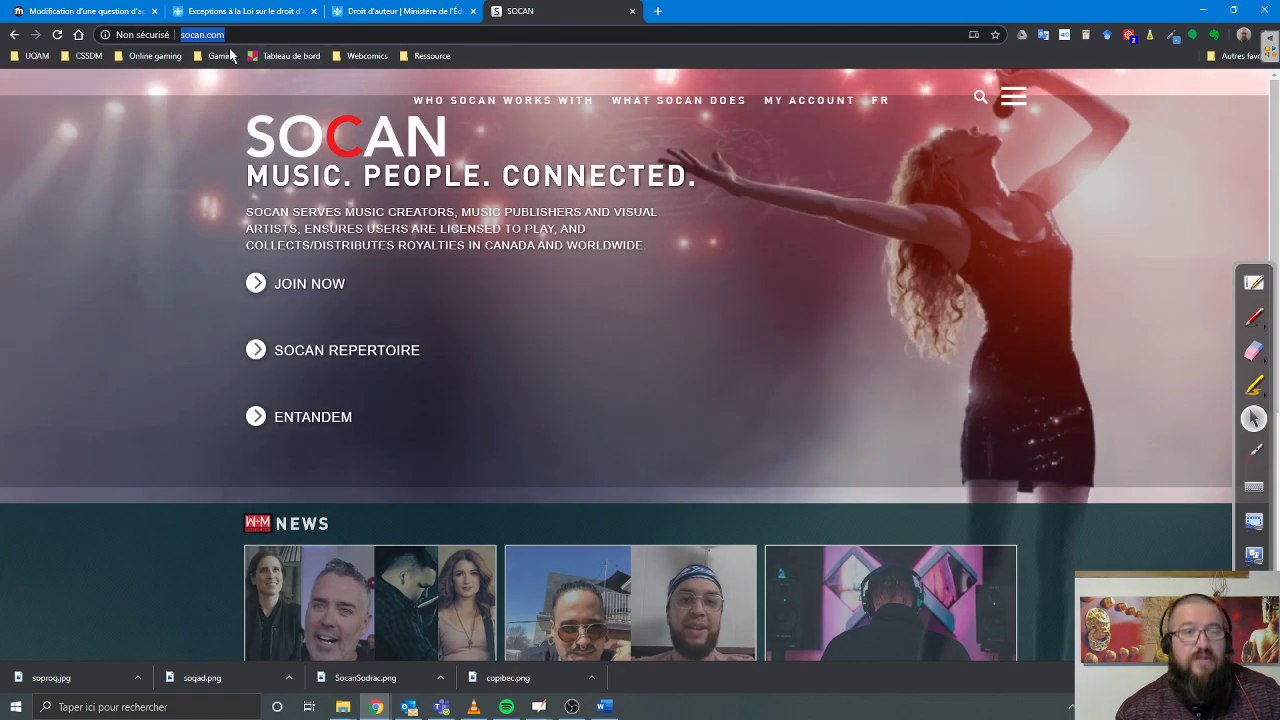
pyautogui.click(80, 12)
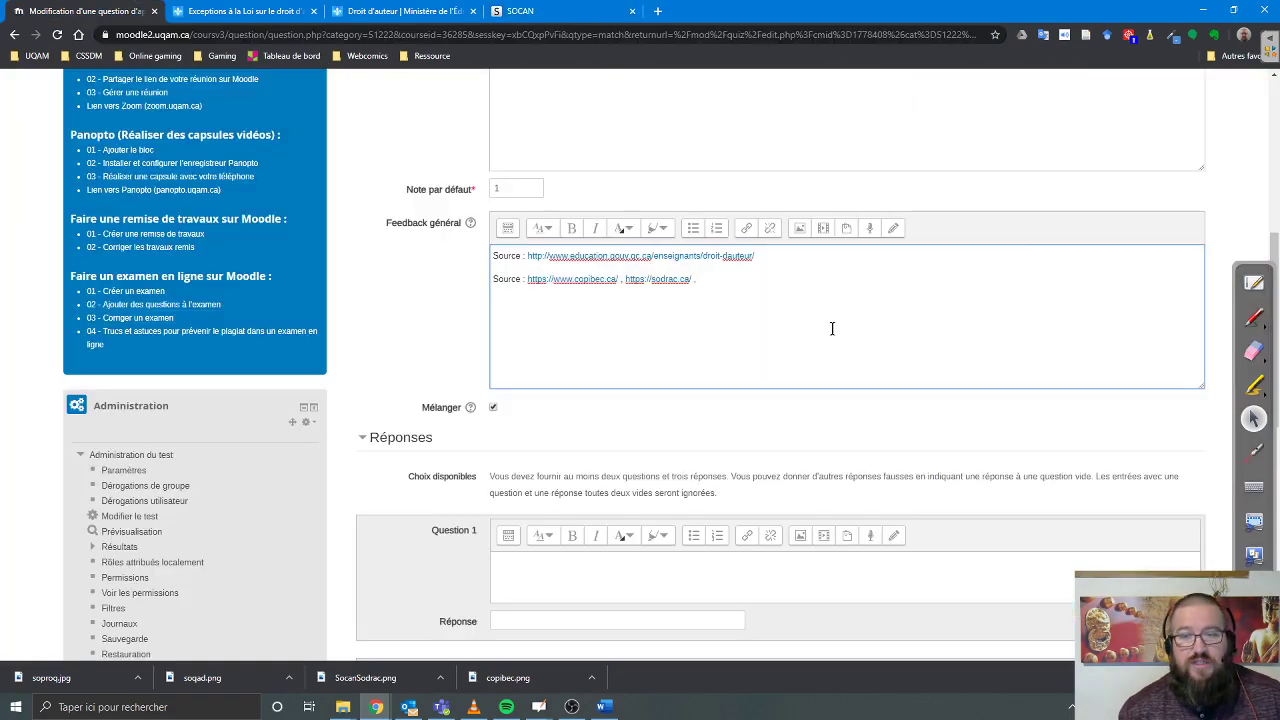
pyautogui.write('http://www.socan.com/')
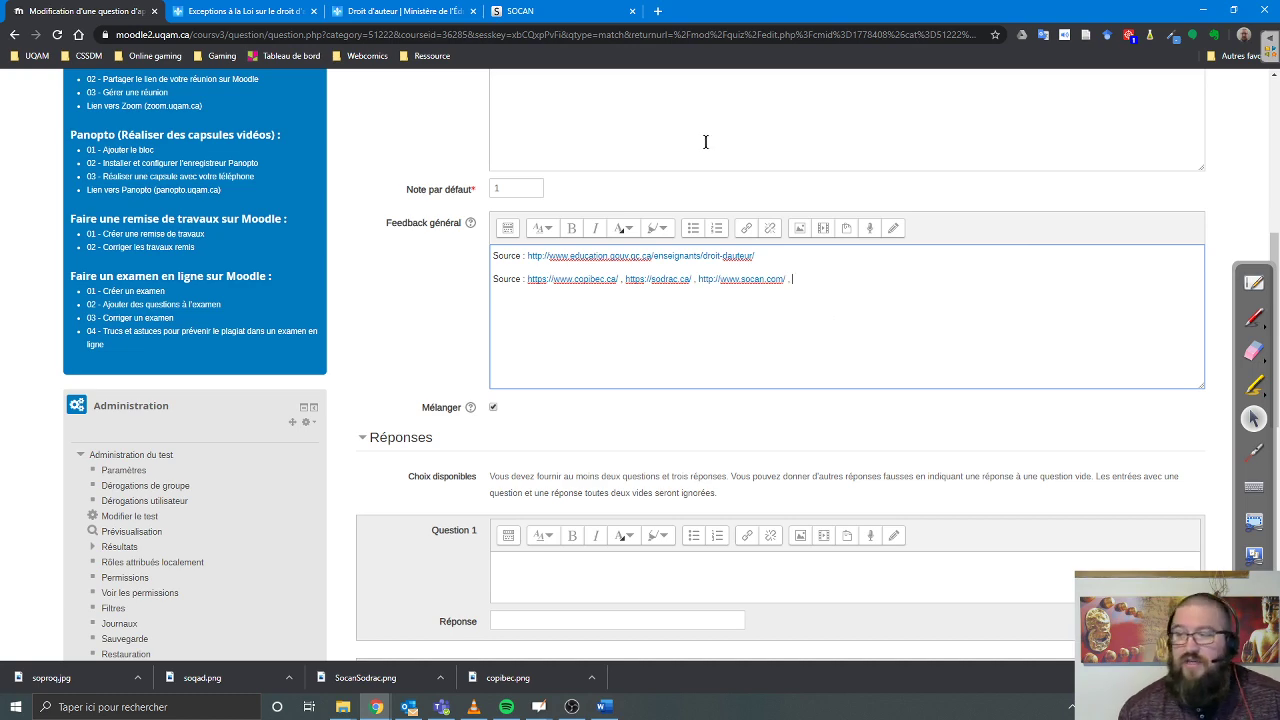
# Search the web for SoQAD and open the result "L'AQAD et la SoQAD toujours actives"
pyautogui.click(548, 12)
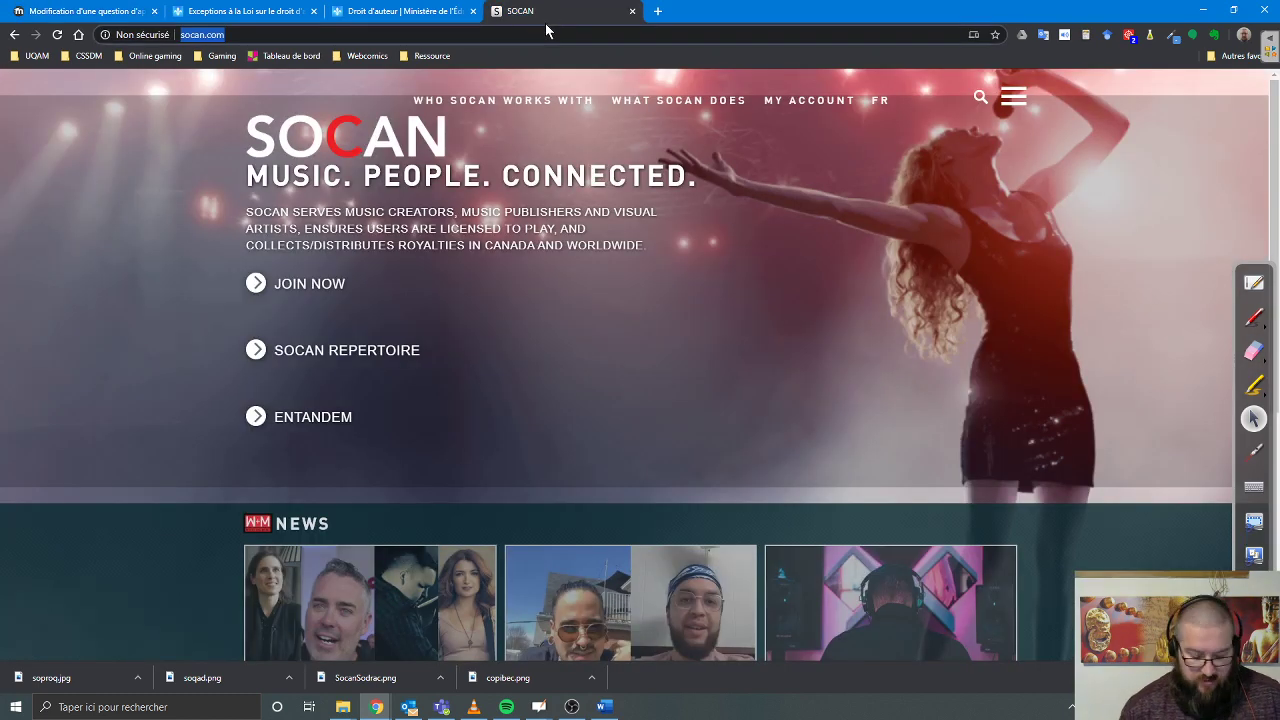
pyautogui.write('SoQAD')
pyautogui.press('Return')
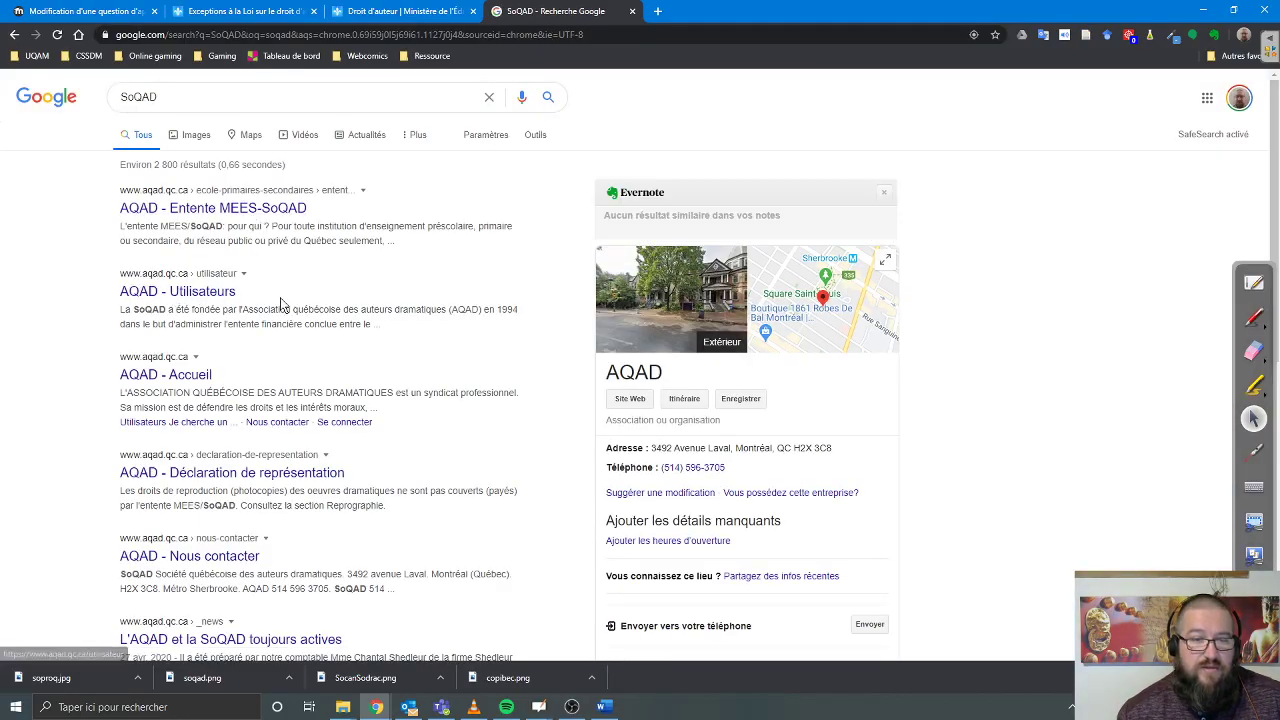
pyautogui.scroll(-2, 283, 305)
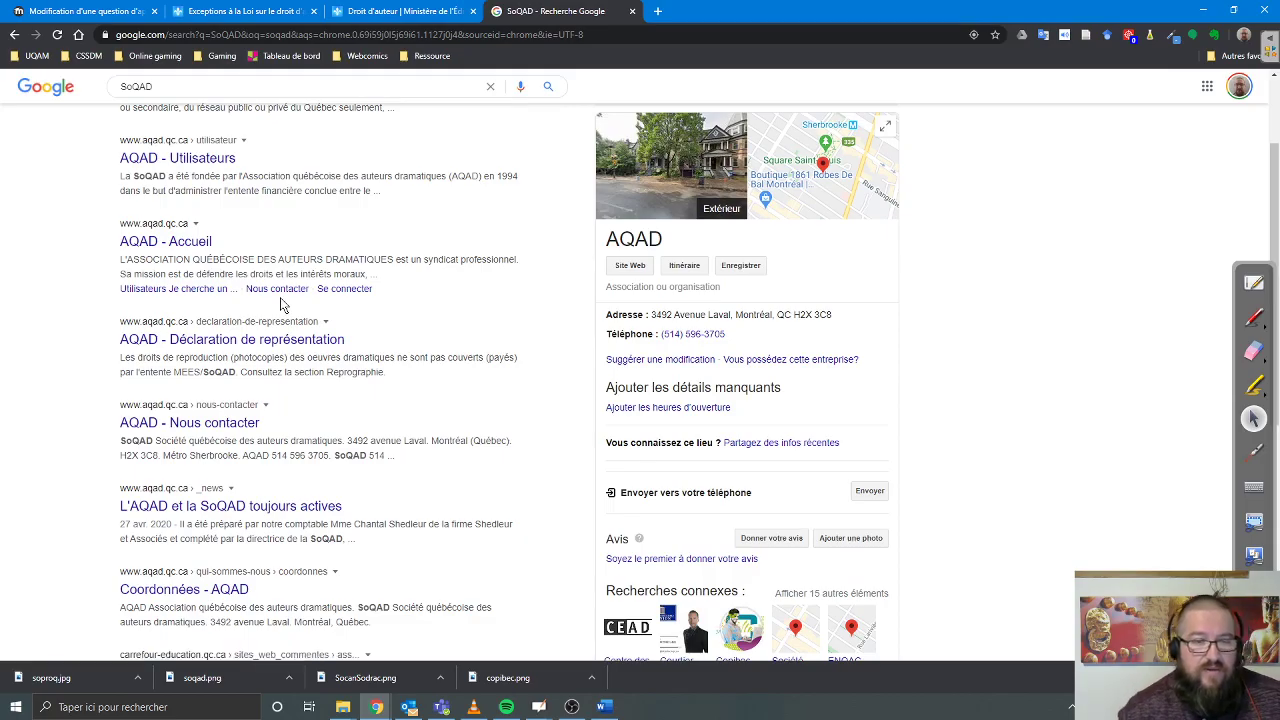
pyautogui.scroll(-4, 283, 305)
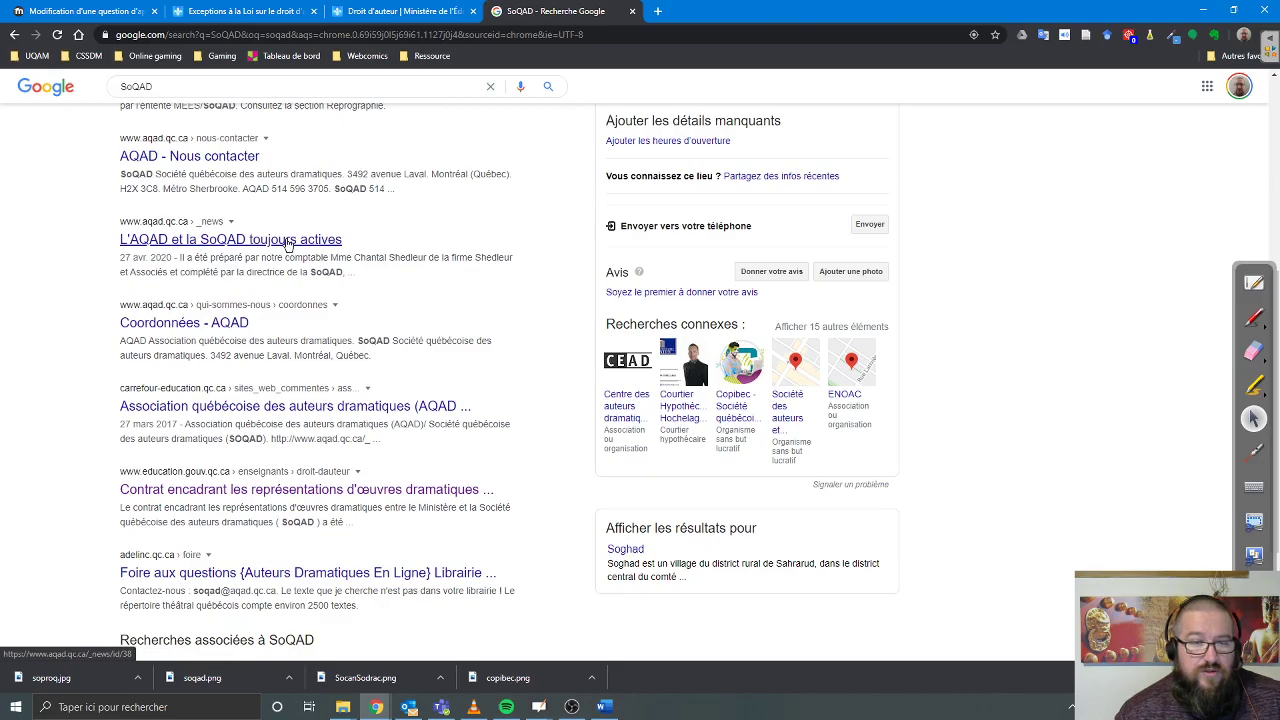
pyautogui.click(287, 241)
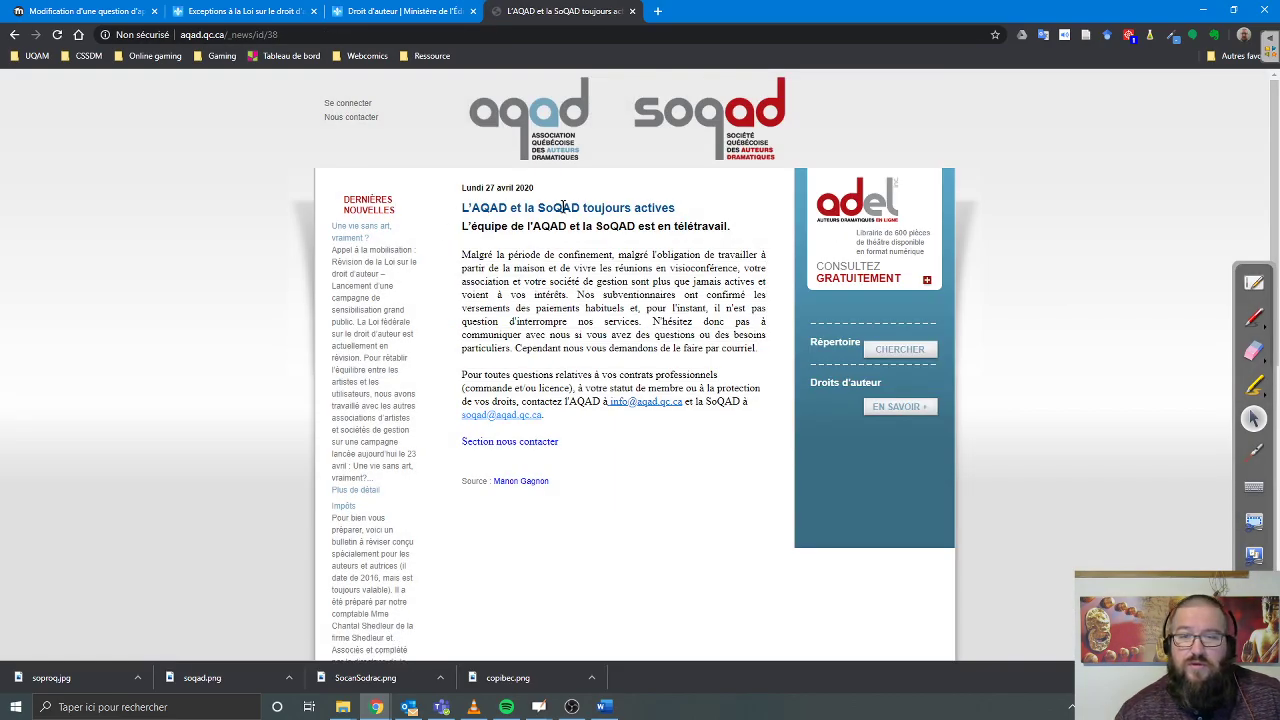
pyautogui.click(682, 120)
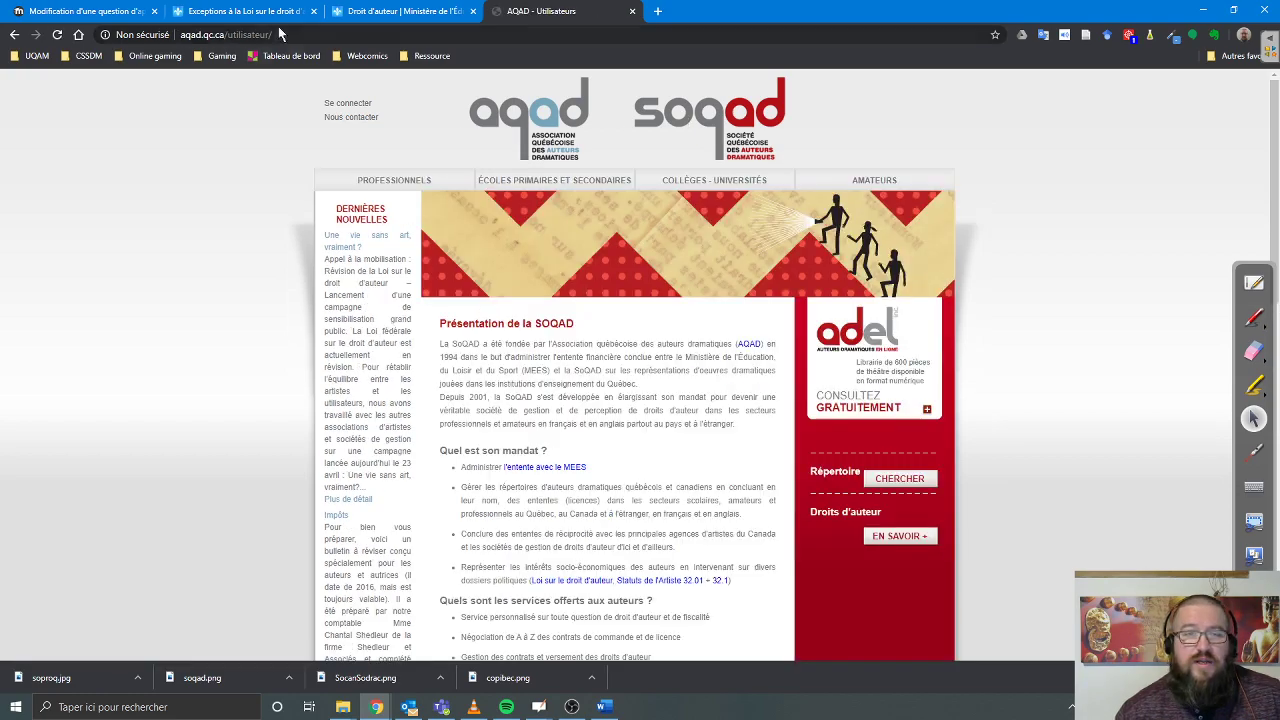
pyautogui.click(278, 32)
pyautogui.hotkey('ctrl', 'c')
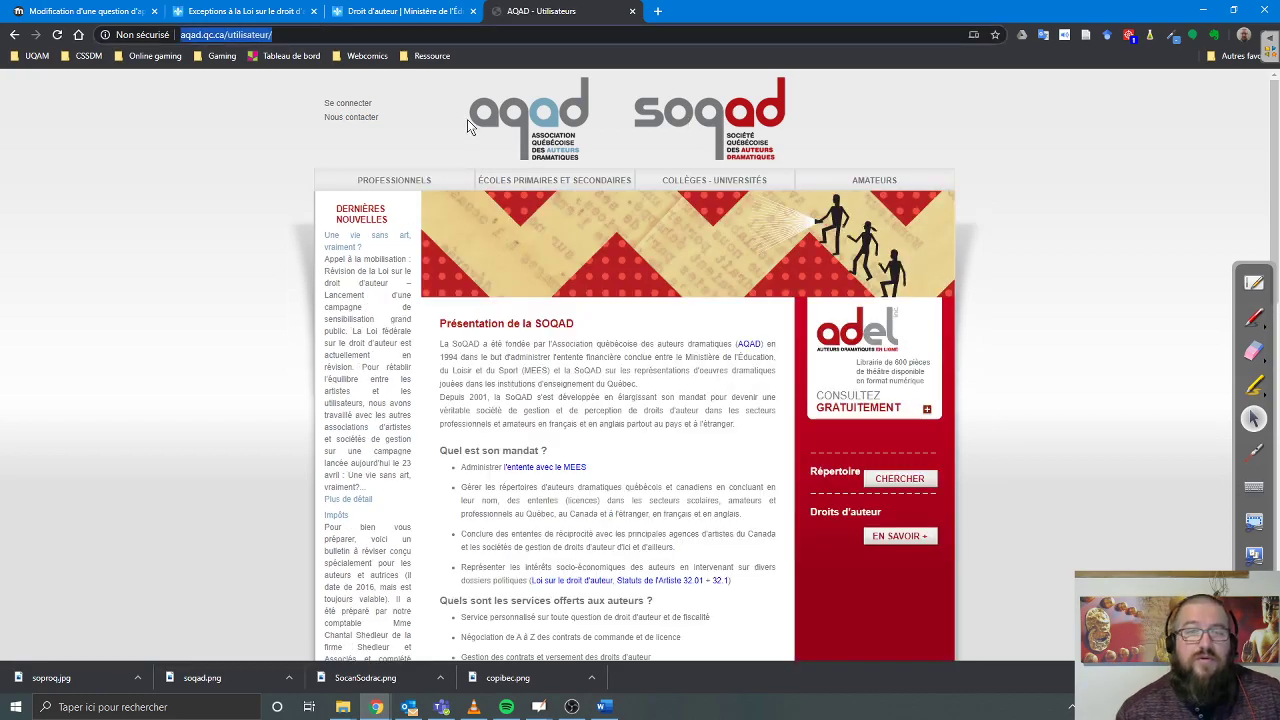
pyautogui.click(70, 8)
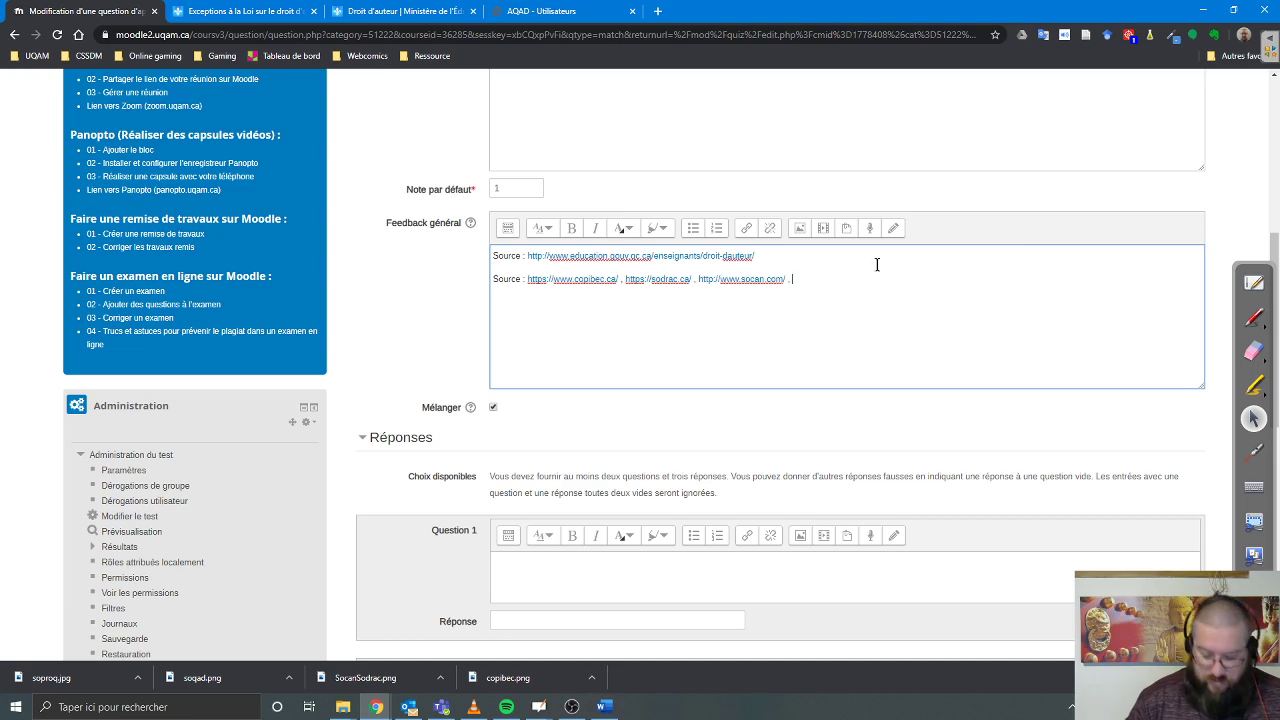
pyautogui.hotkey('ctrl', 'v')
# Expand the formatting toolbar of the Question 1 editor and place the cursor in its text area
pyautogui.scroll(-3, 571, 323)
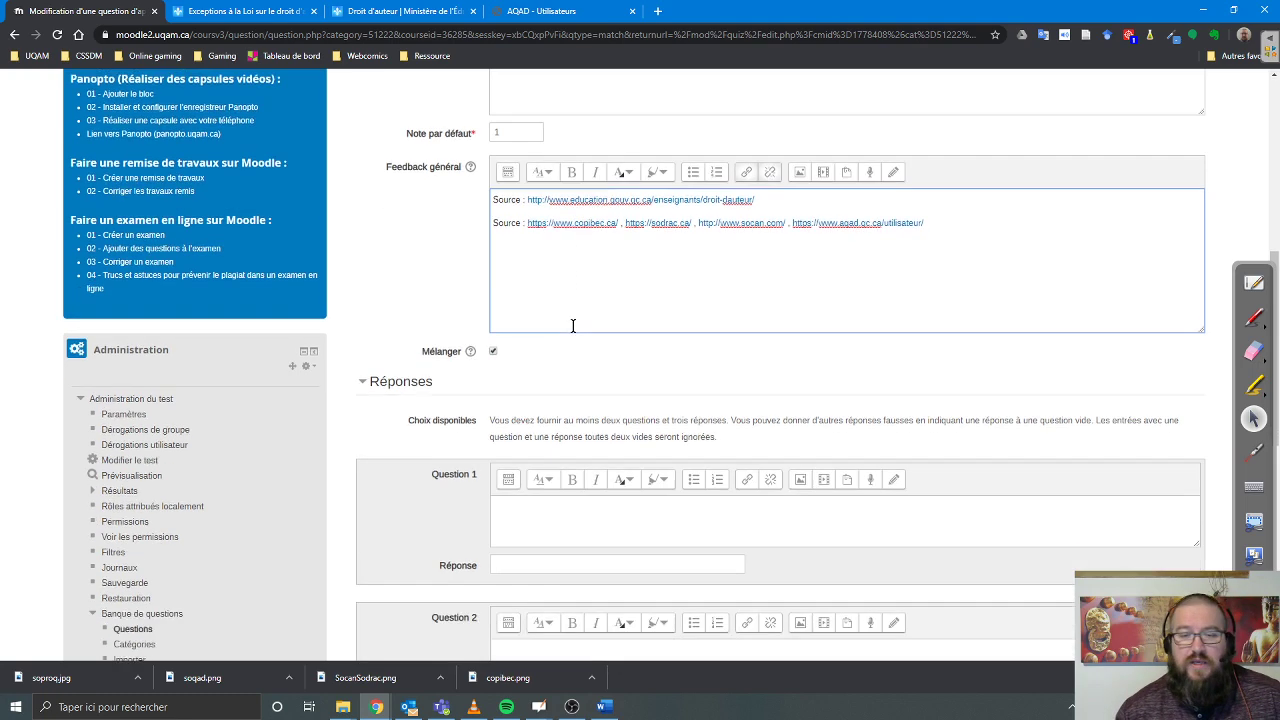
pyautogui.click(571, 323)
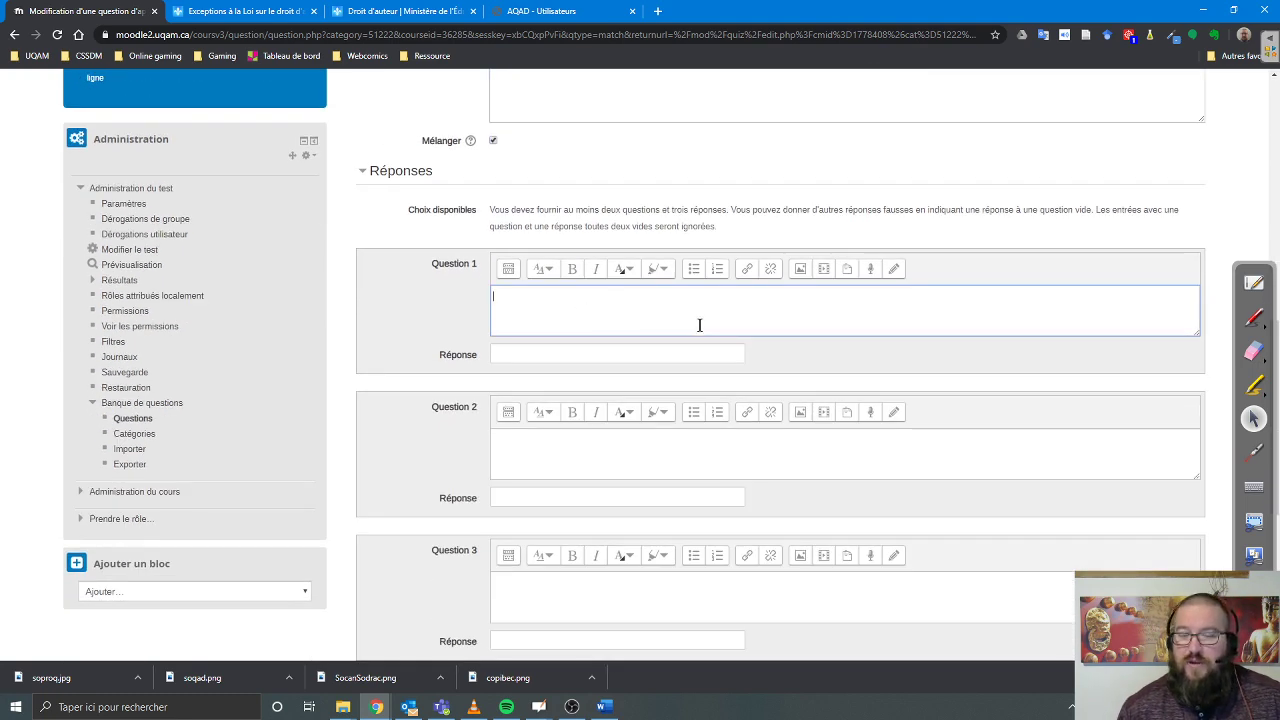
pyautogui.scroll(-1, 699, 325)
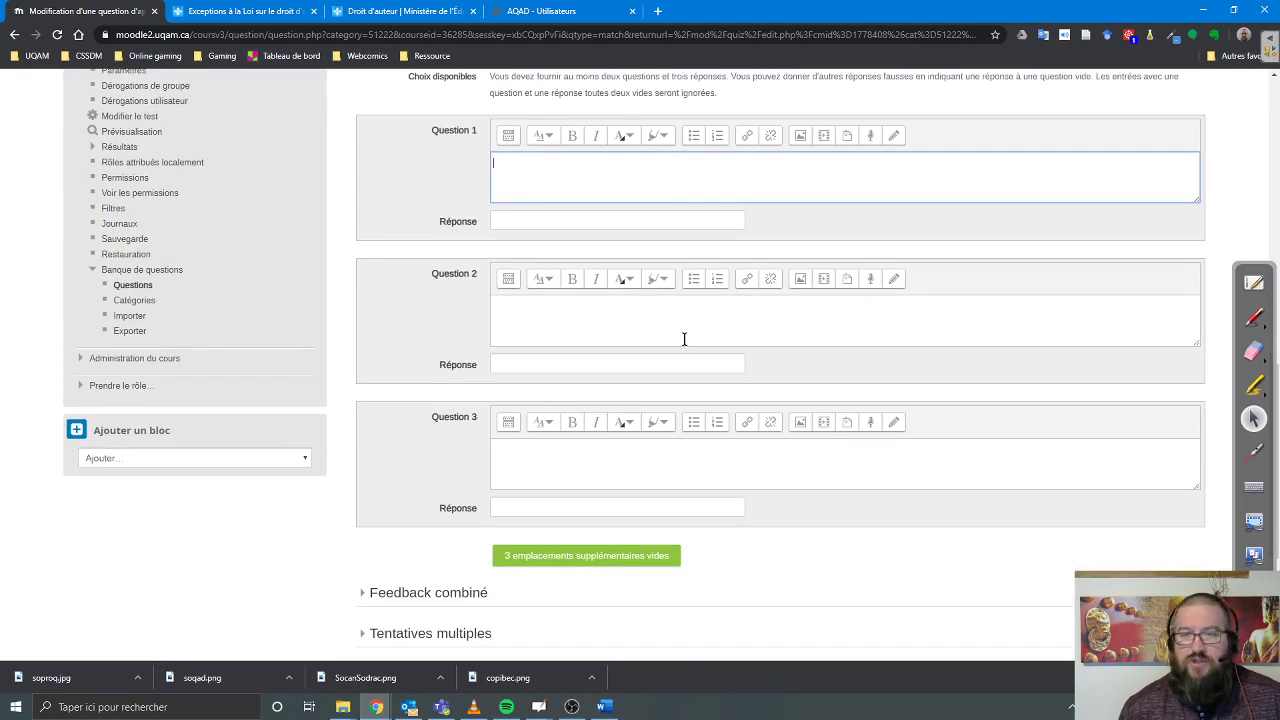
pyautogui.click(508, 136)
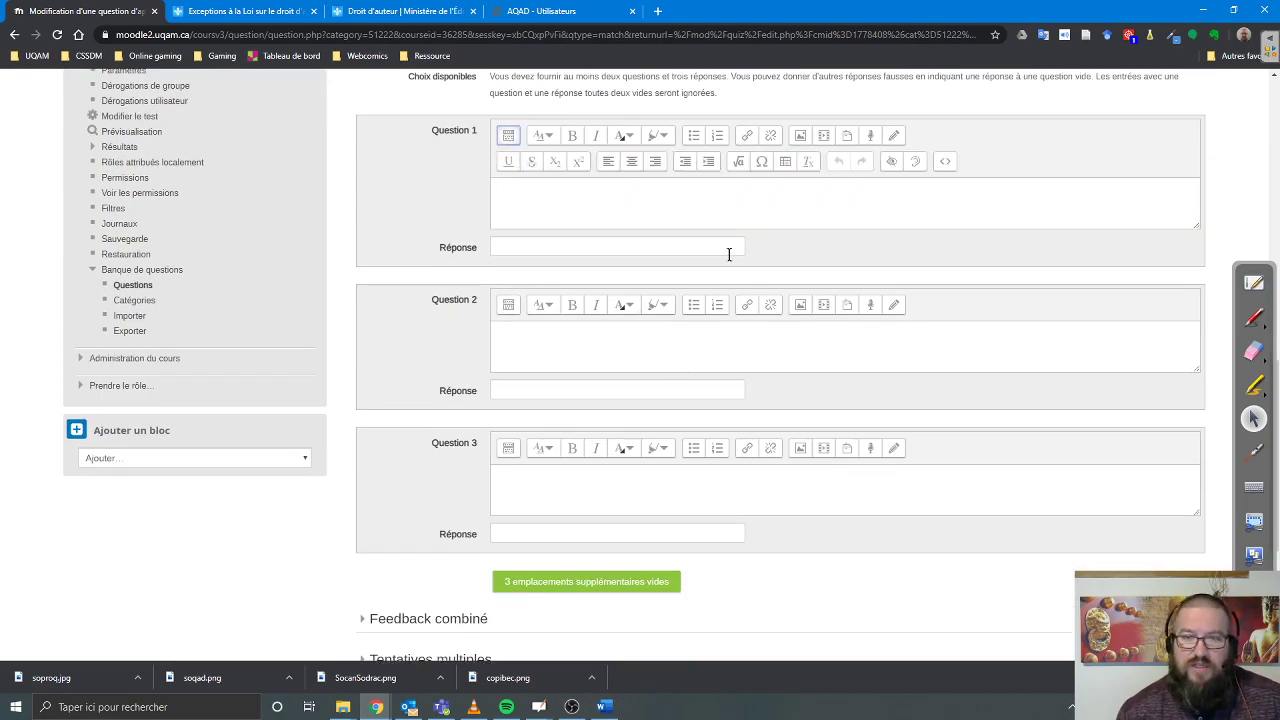
pyautogui.click(592, 214)
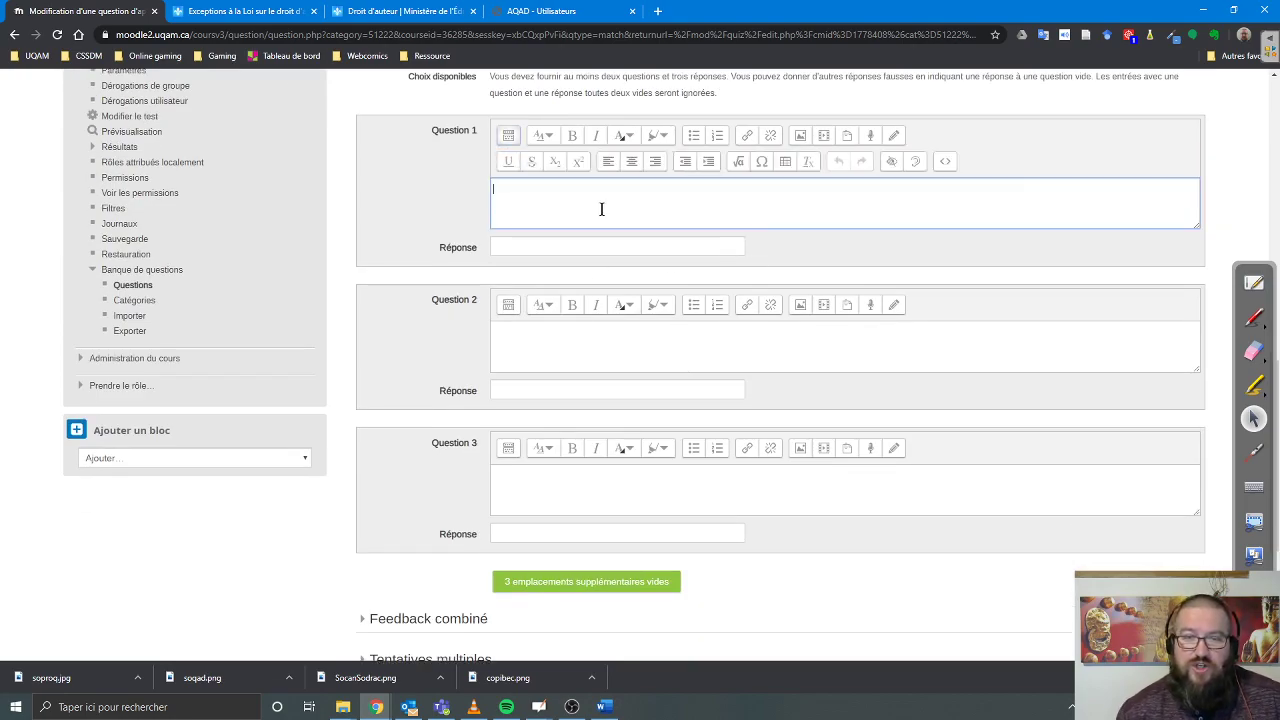
# Upload copibec.png from the Greenshots folder as the image for Question 1
pyautogui.click(800, 138)
pyautogui.click(531, 306)
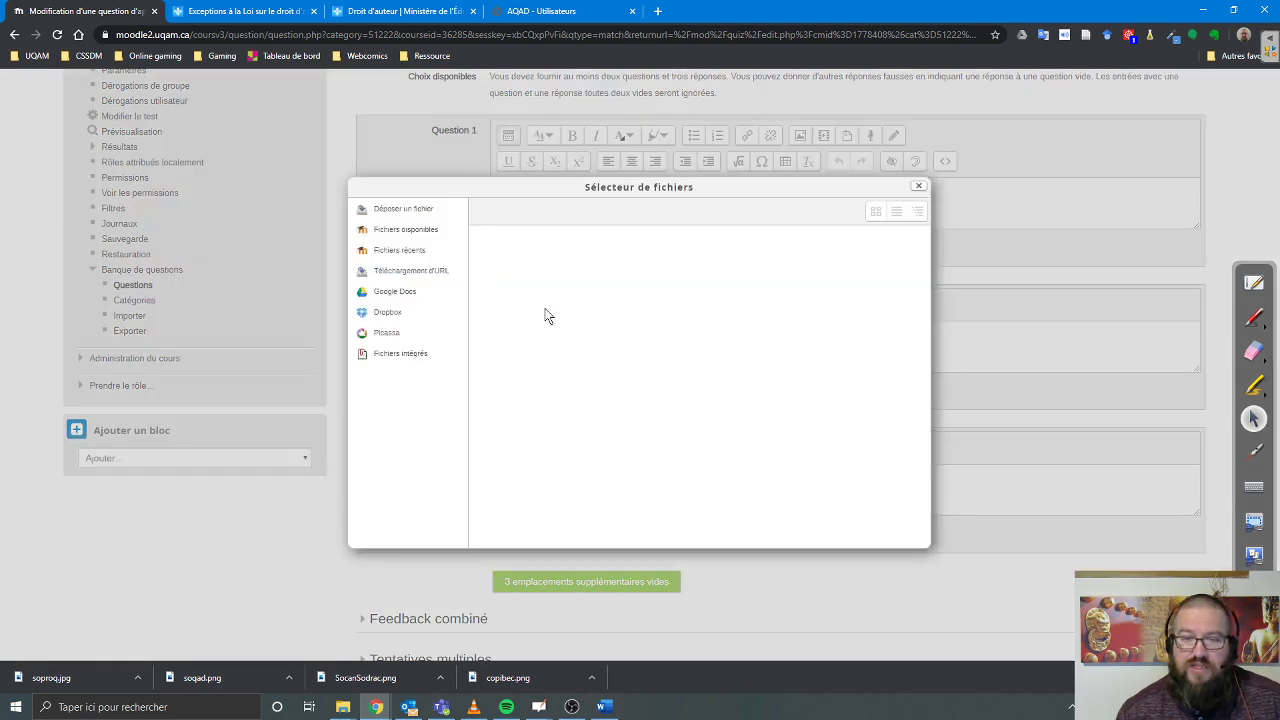
pyautogui.click(398, 210)
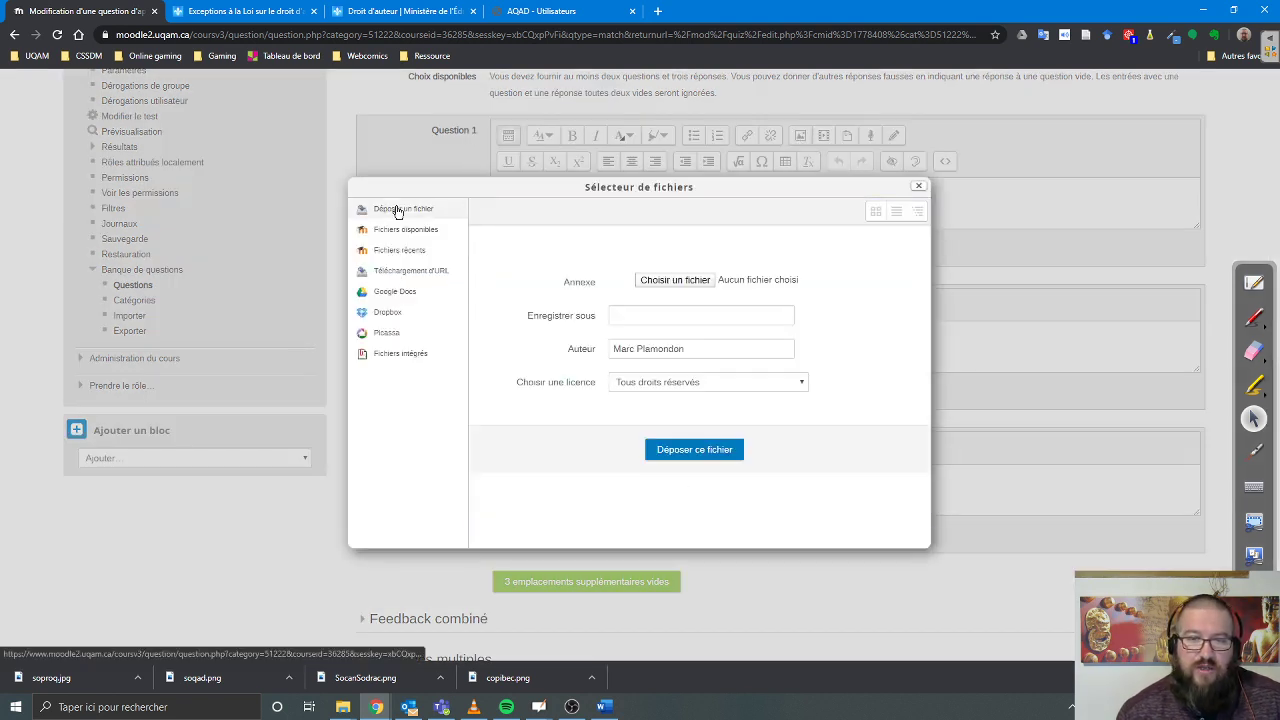
pyautogui.click(672, 281)
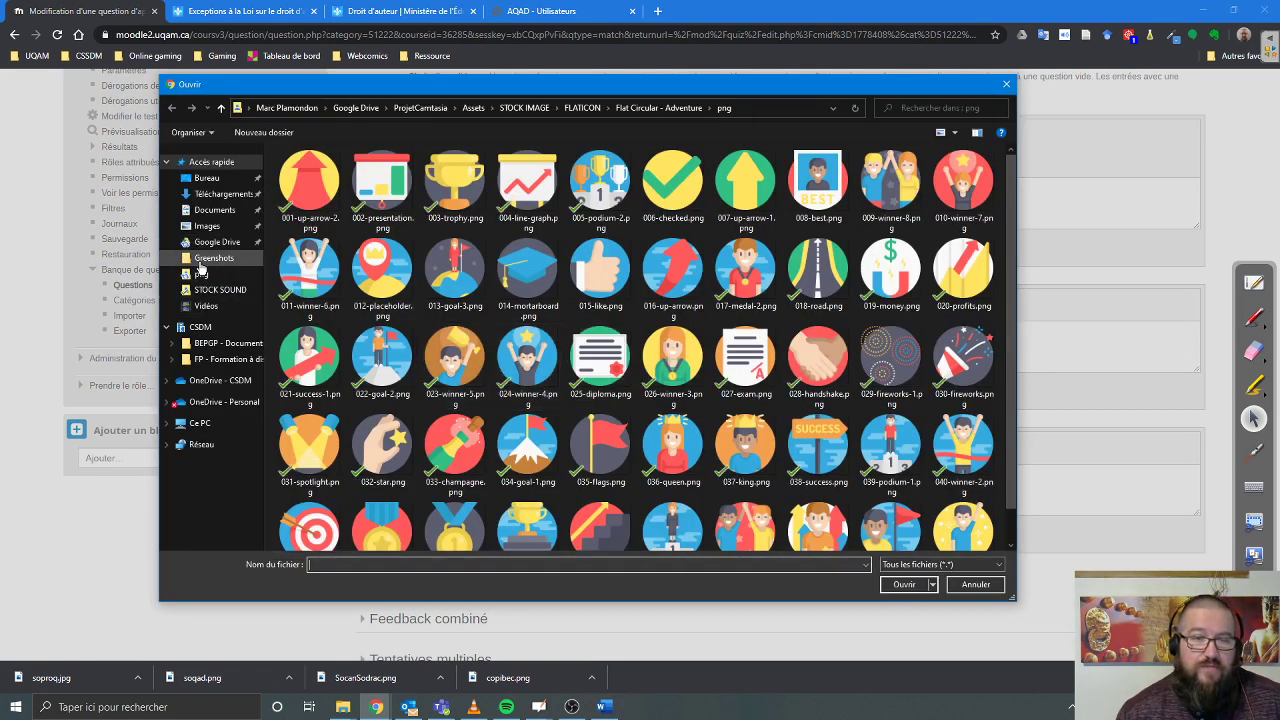
pyautogui.click(199, 262)
pyautogui.scroll(-5, 452, 360)
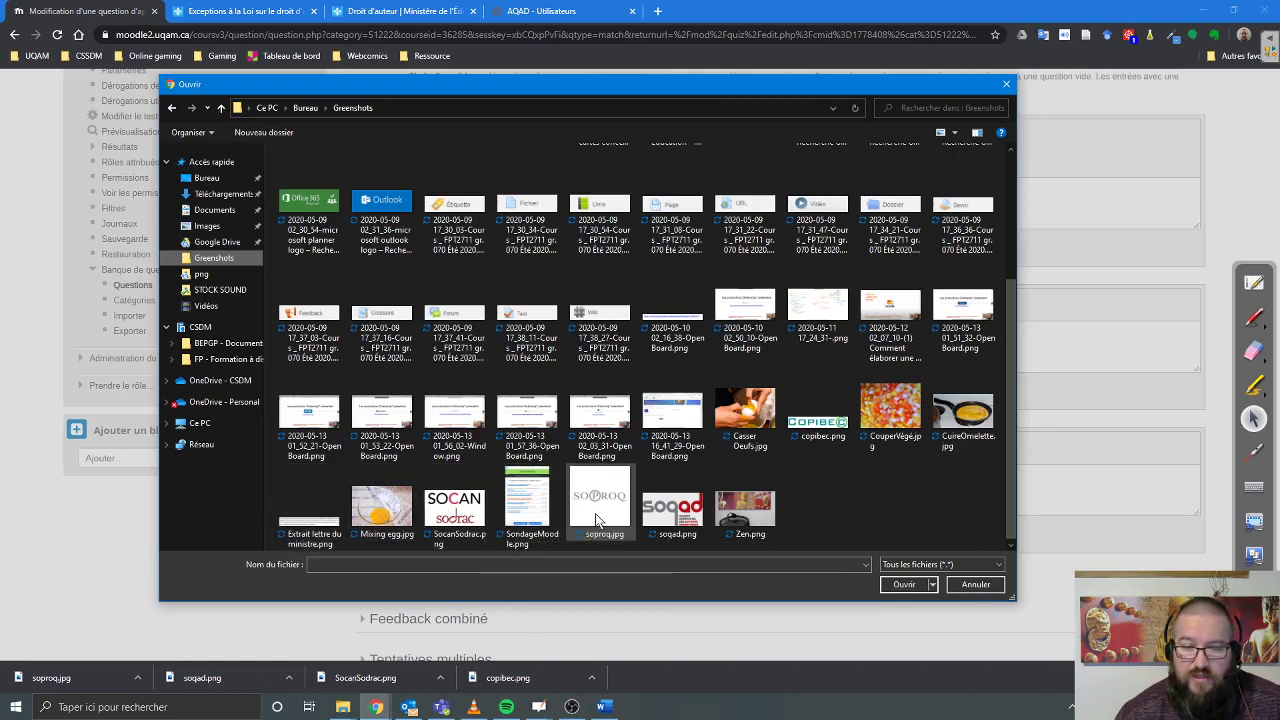
pyautogui.scroll(3, 434, 484)
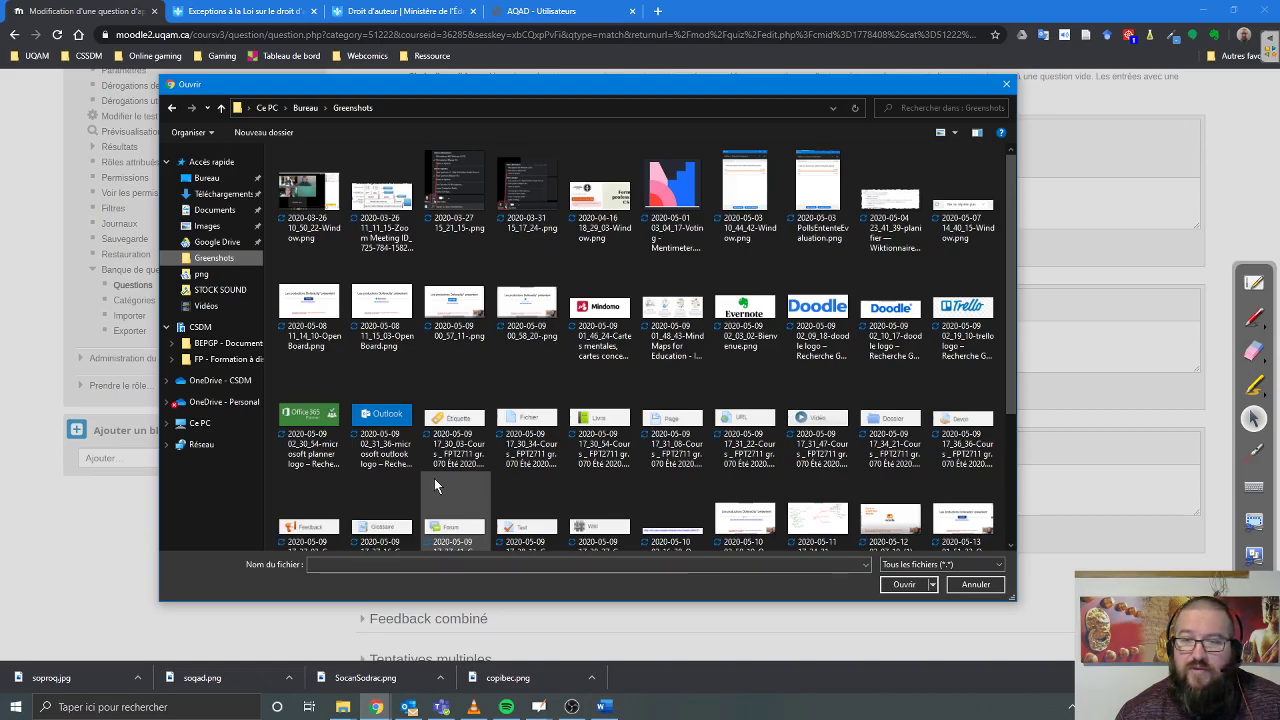
pyautogui.scroll(-3, 434, 480)
pyautogui.click(830, 445)
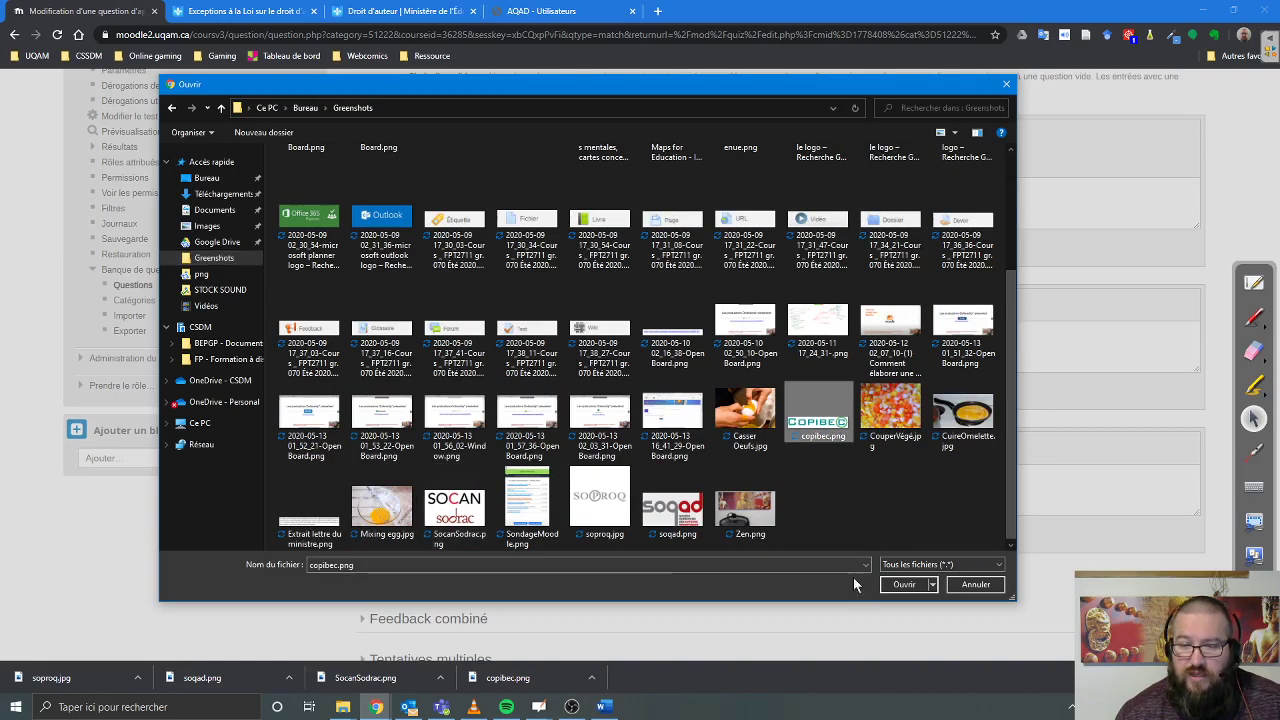
pyautogui.click(900, 584)
pyautogui.click(687, 450)
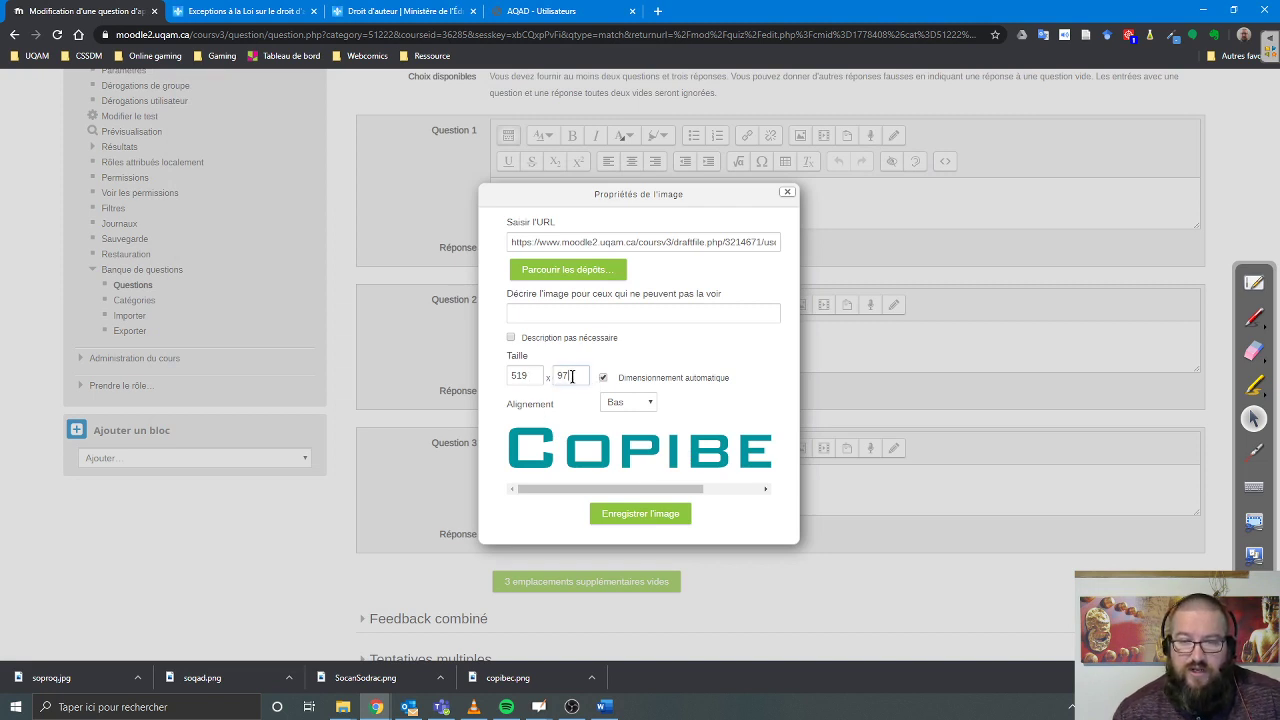
# Set the Copibec image height to 100 with automatic sizing, mark the description as unnecessary, align it "Gauche" and save the image
pyautogui.moveTo(572, 376); pyautogui.dragTo(553, 377)
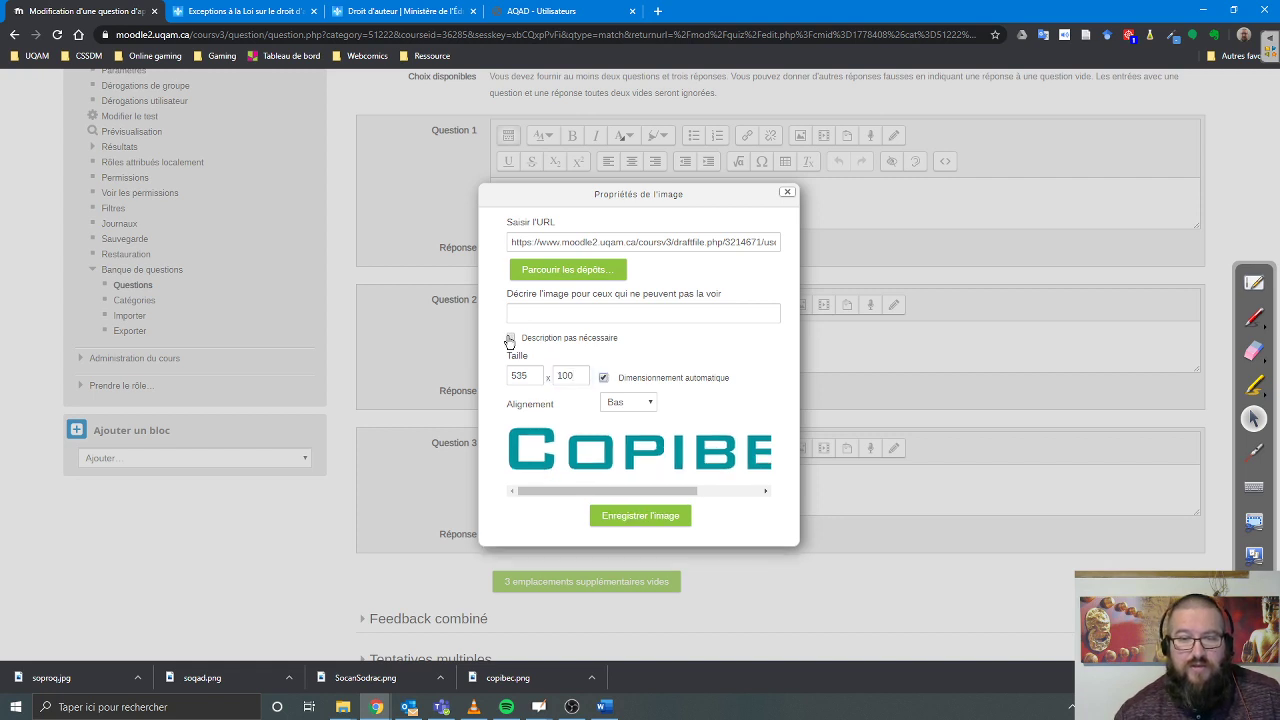
pyautogui.click(511, 337)
pyautogui.click(620, 402)
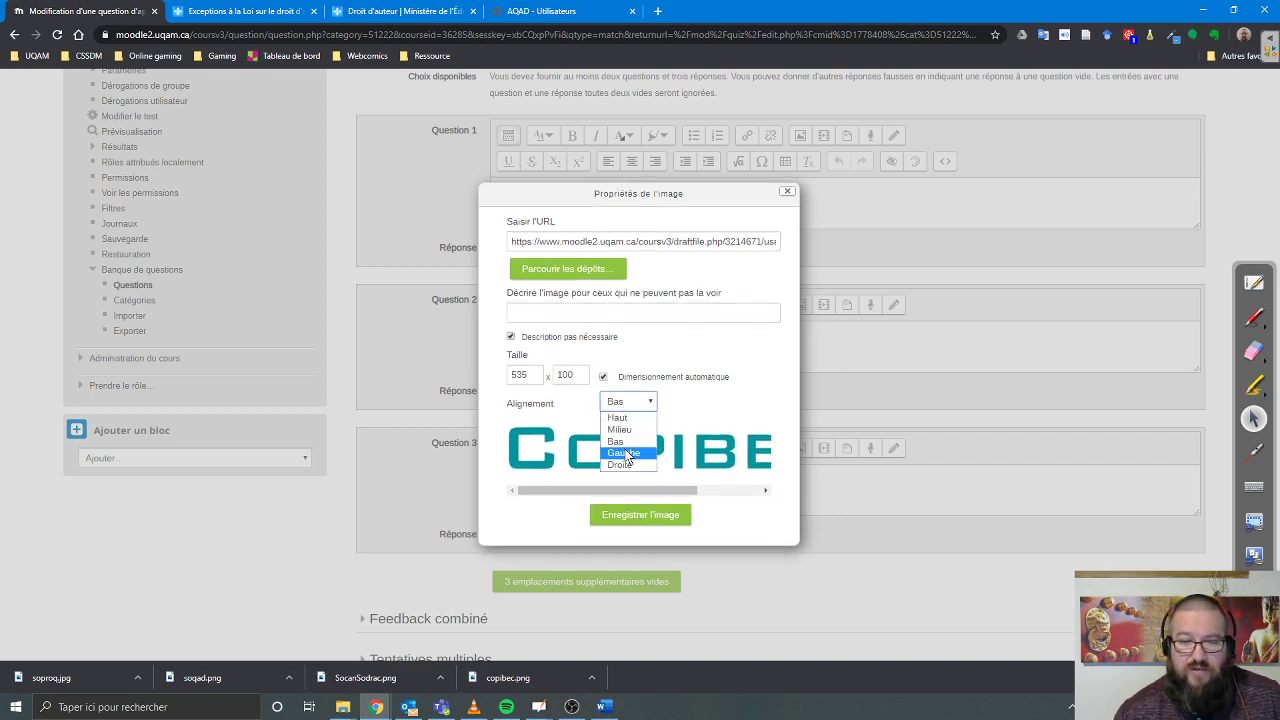
pyautogui.click(623, 460)
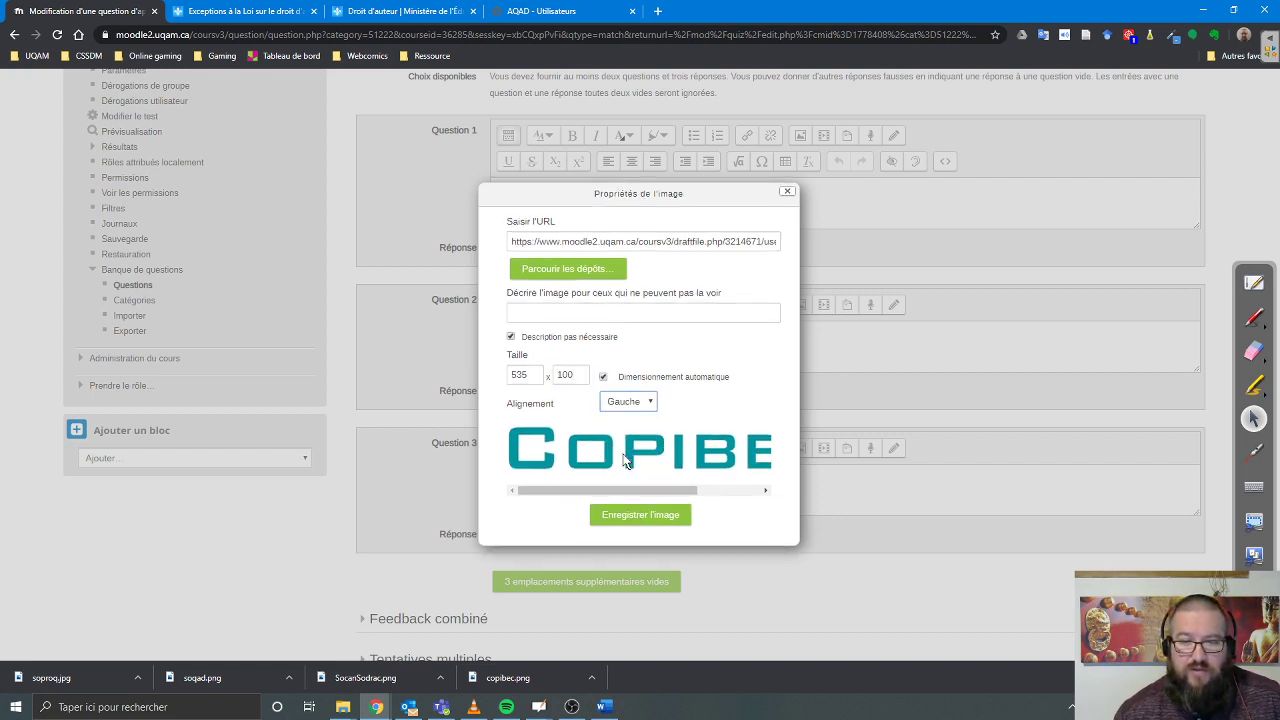
pyautogui.click(641, 517)
# Enter "Œuvre littéraire" as the answer to Question 1
pyautogui.click(514, 247)
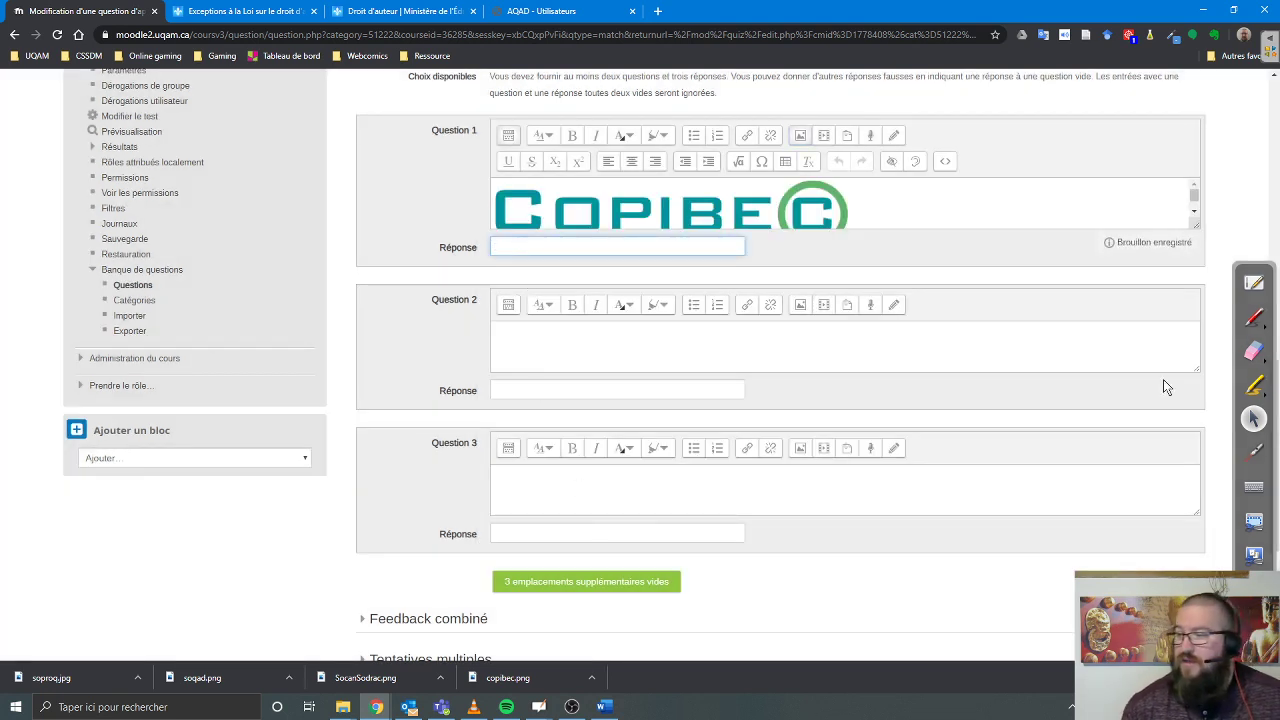
pyautogui.hotkey('alt', 'Tab')
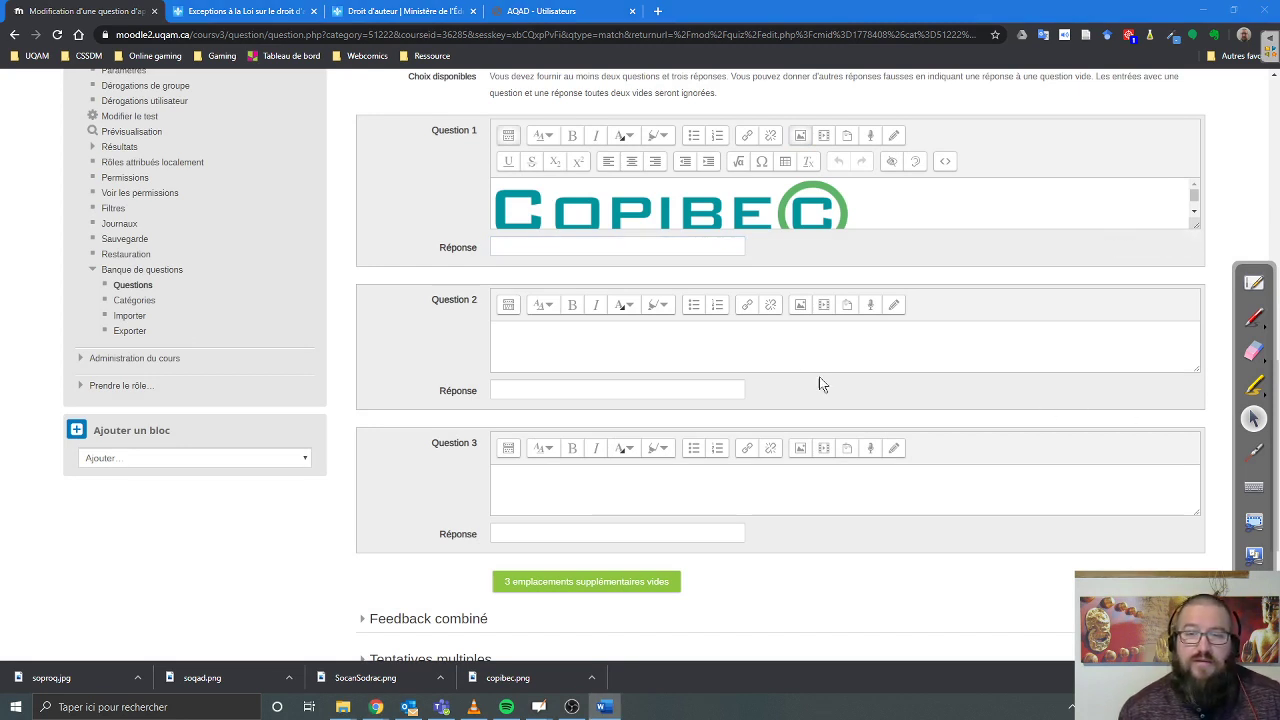
pyautogui.click(708, 244)
pyautogui.write('Œuvre littéraire')
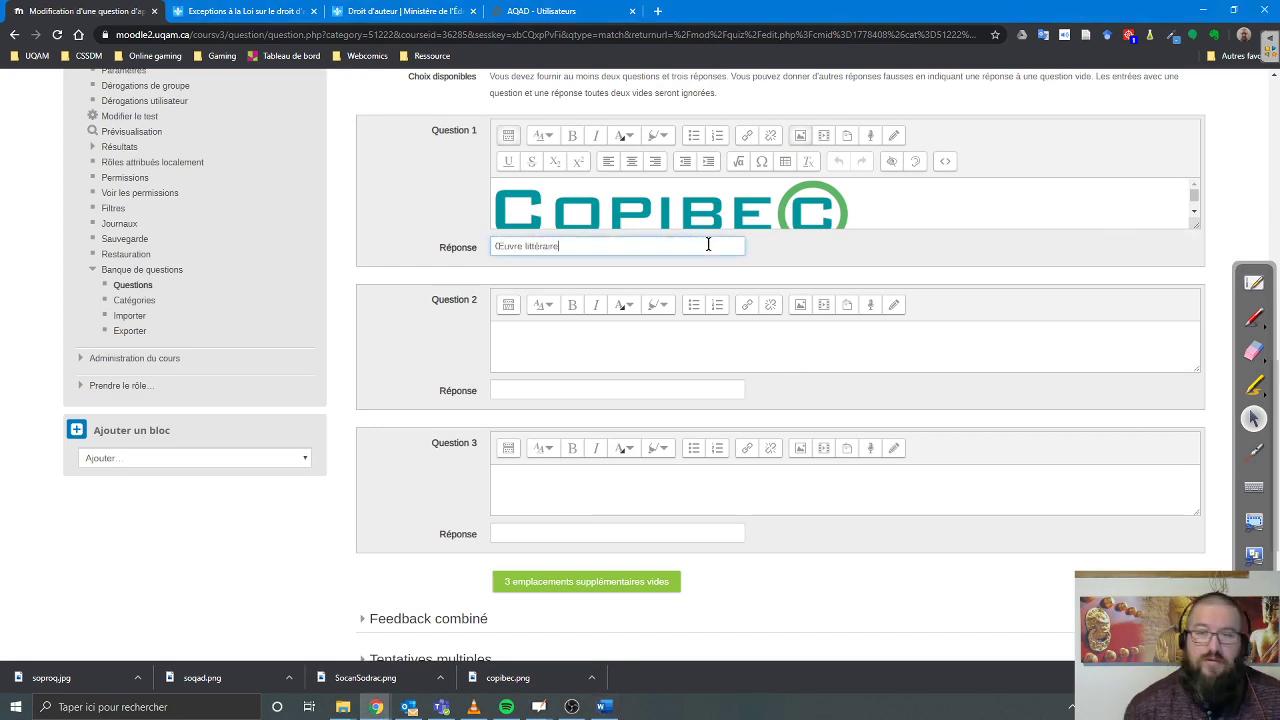
# Upload SocanSodrac.png from the Greenshots folder as the image for Question 2
pyautogui.click(664, 324)
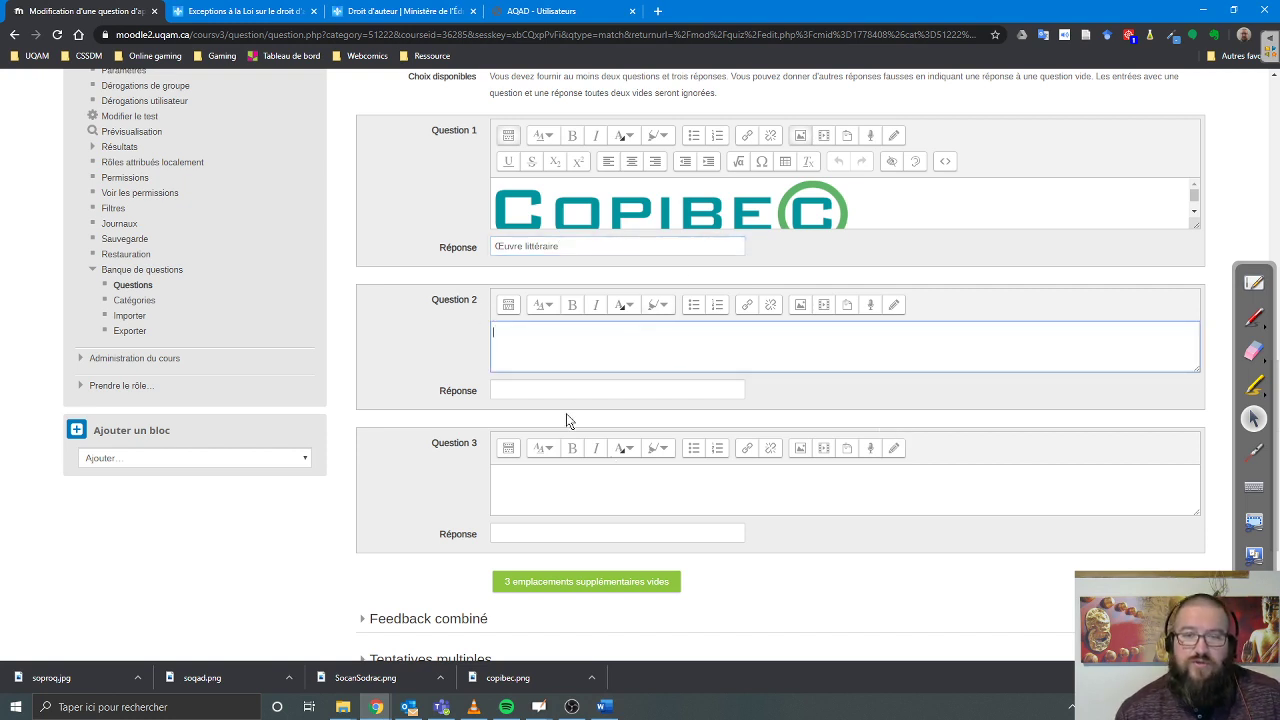
pyautogui.click(222, 10)
pyautogui.click(118, 10)
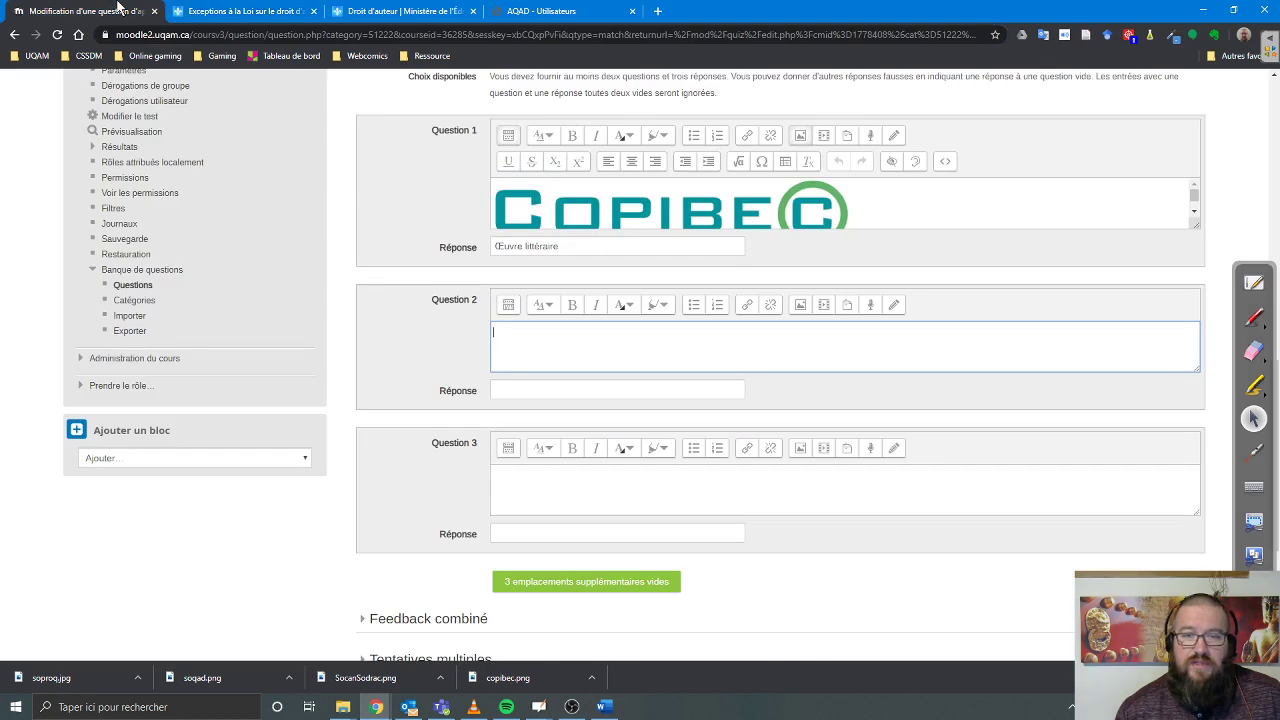
pyautogui.click(800, 304)
pyautogui.click(545, 312)
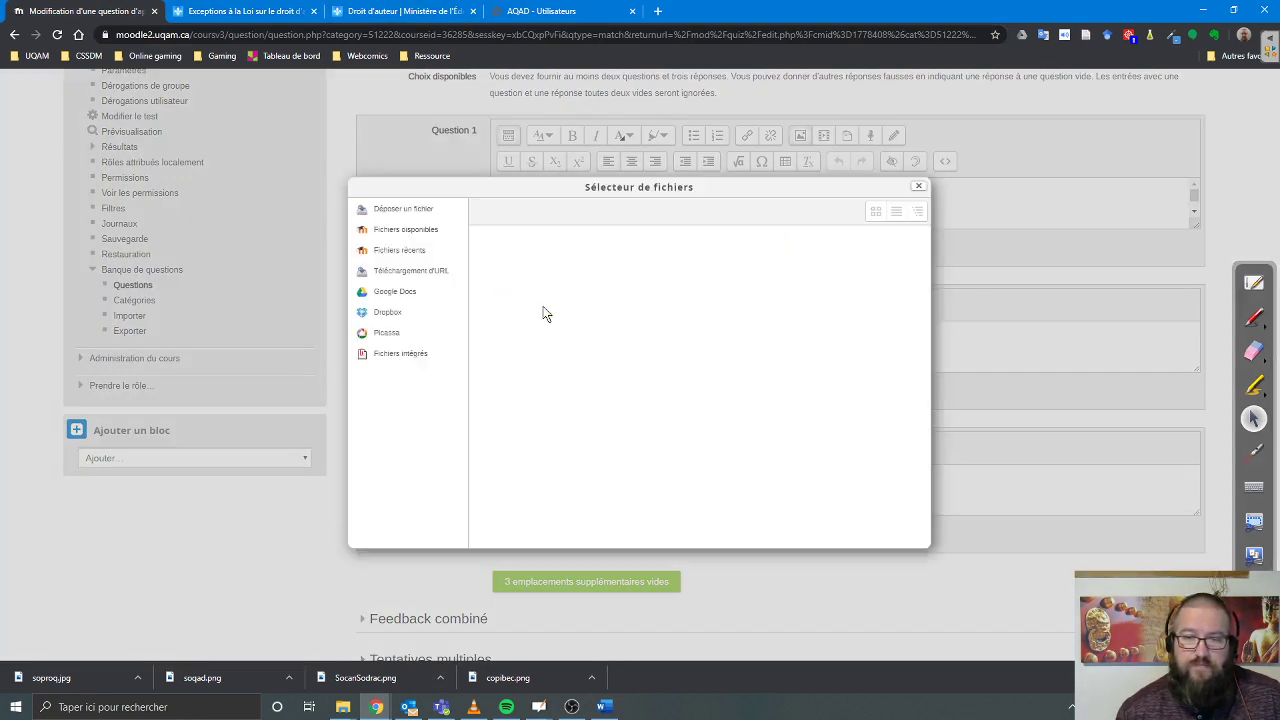
pyautogui.click(673, 280)
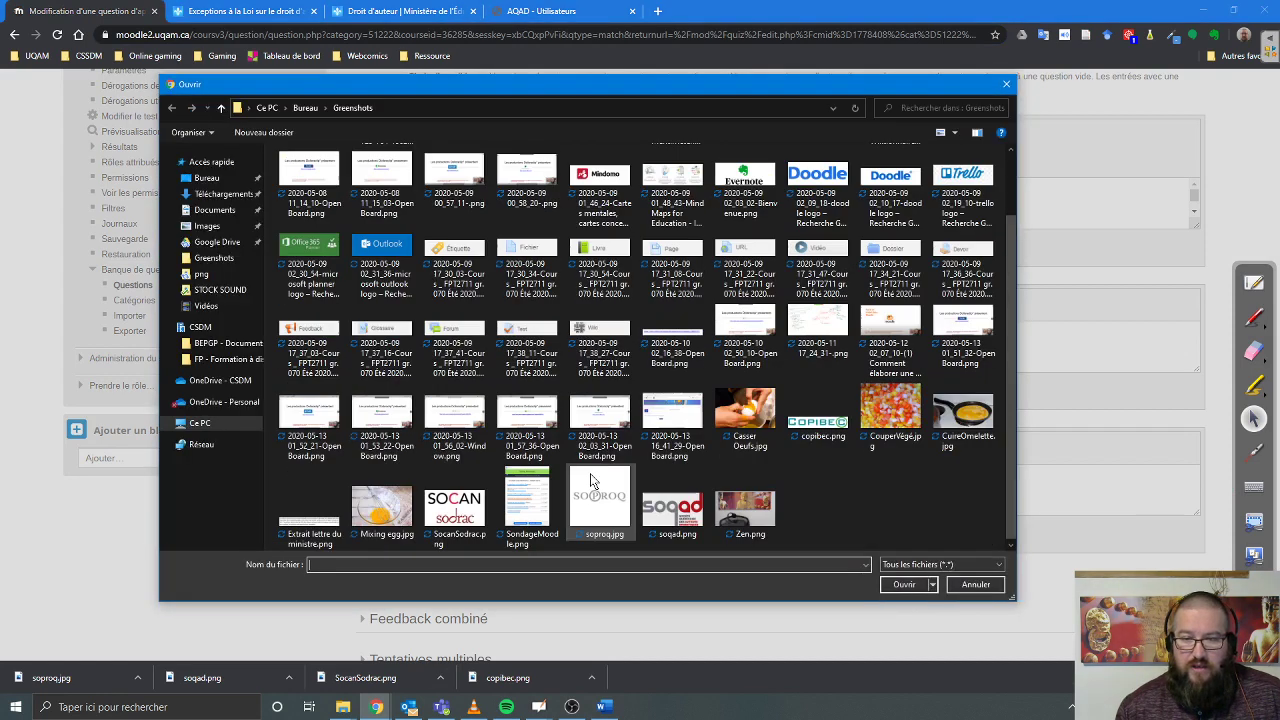
pyautogui.click(455, 510)
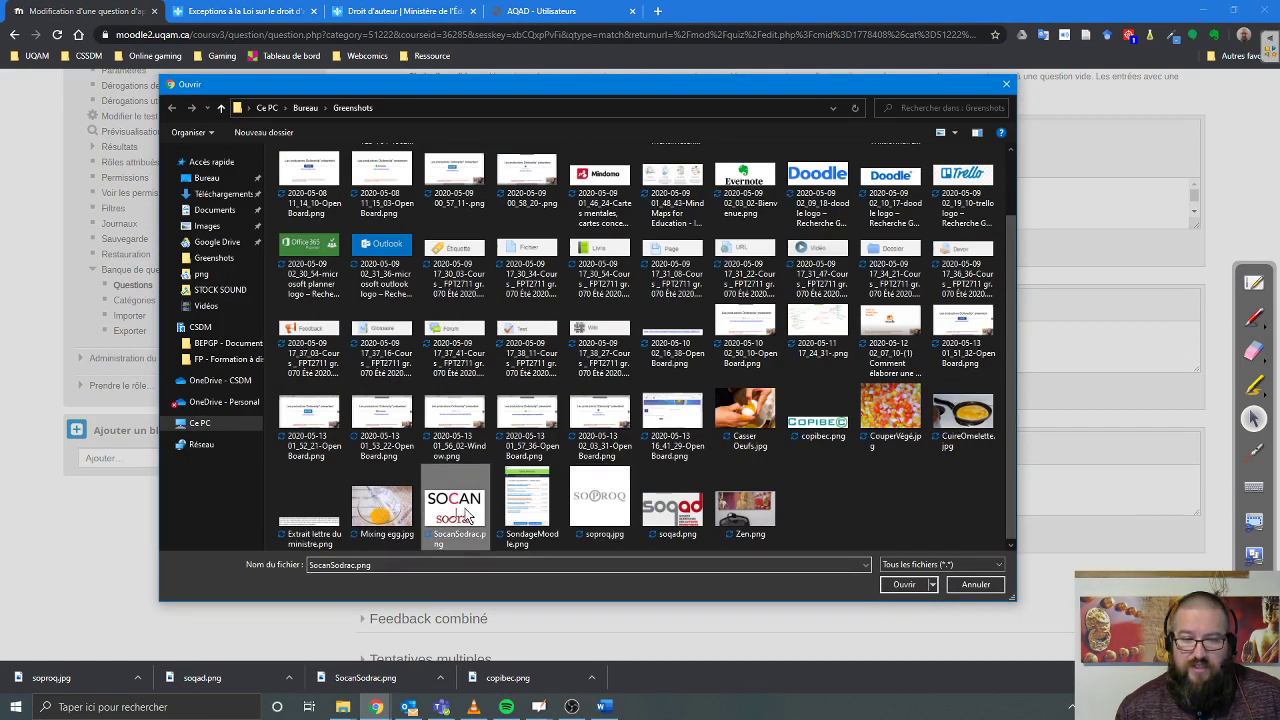
pyautogui.click(902, 584)
pyautogui.click(693, 451)
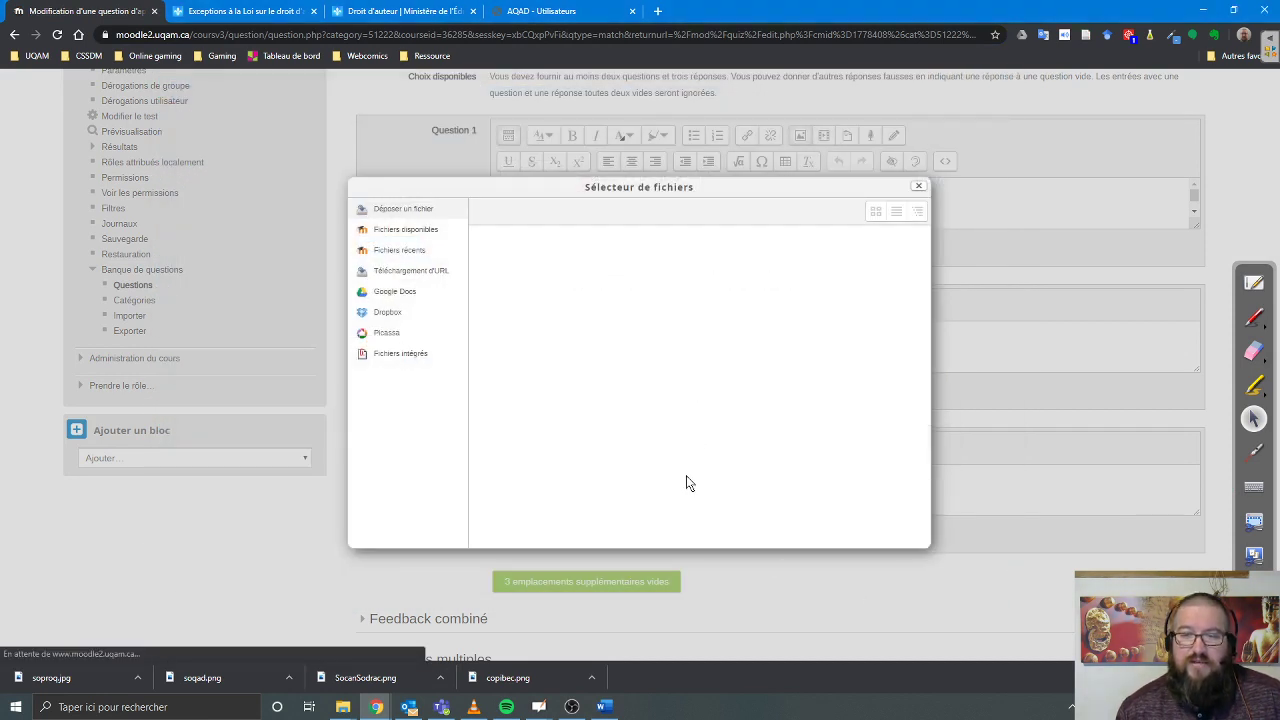
# Set the SOCAN/Sodrac image height to 100 with automatic sizing, mark the description as unnecessary and save the image
pyautogui.doubleClick(556, 357)
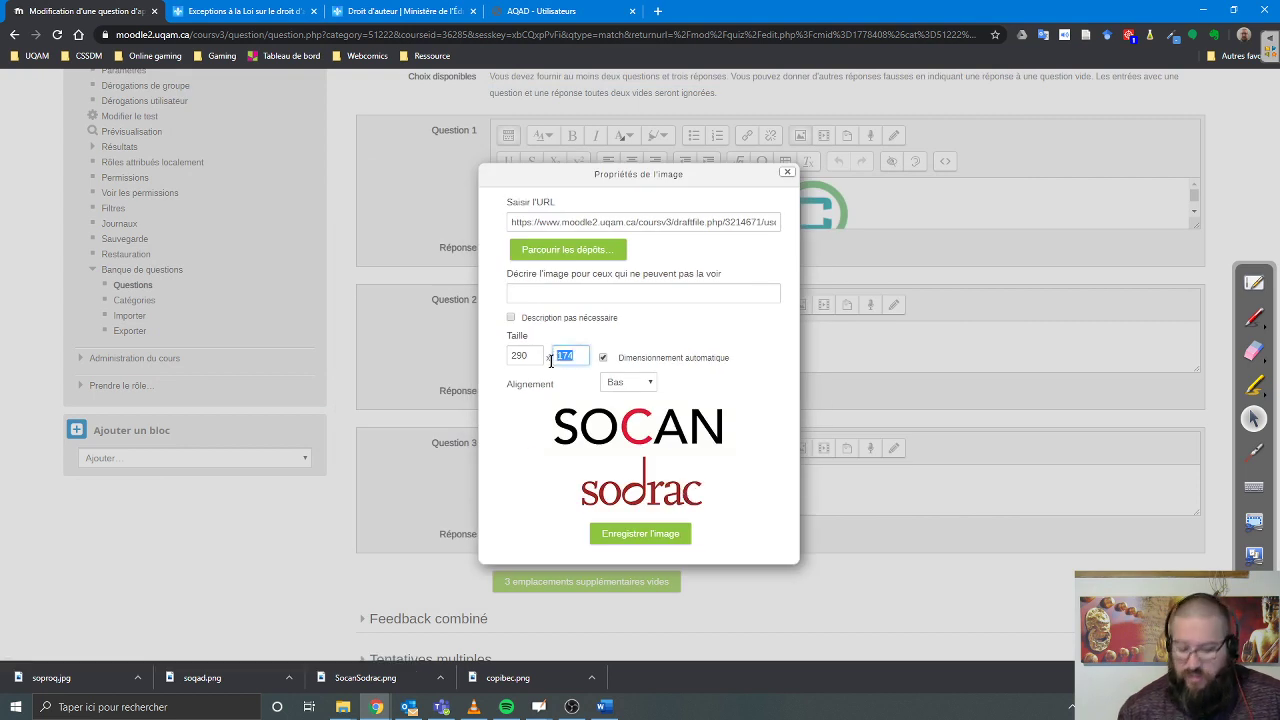
pyautogui.write('100')
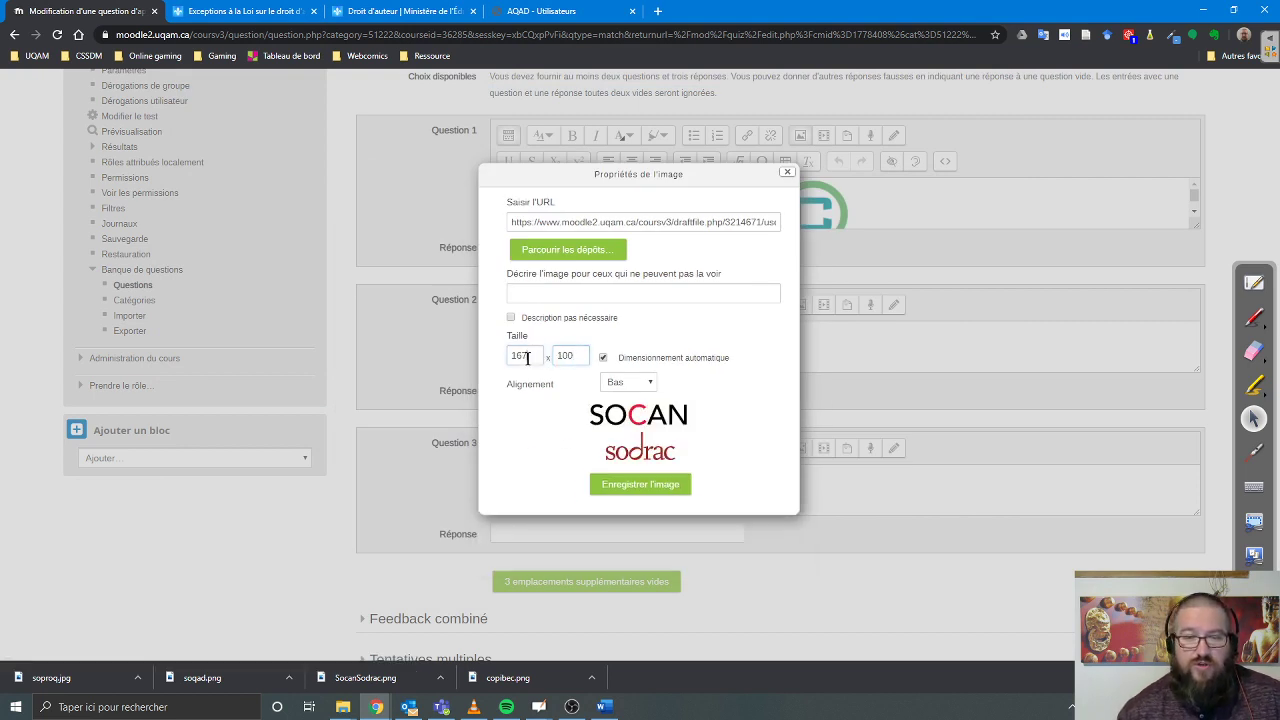
pyautogui.click(511, 317)
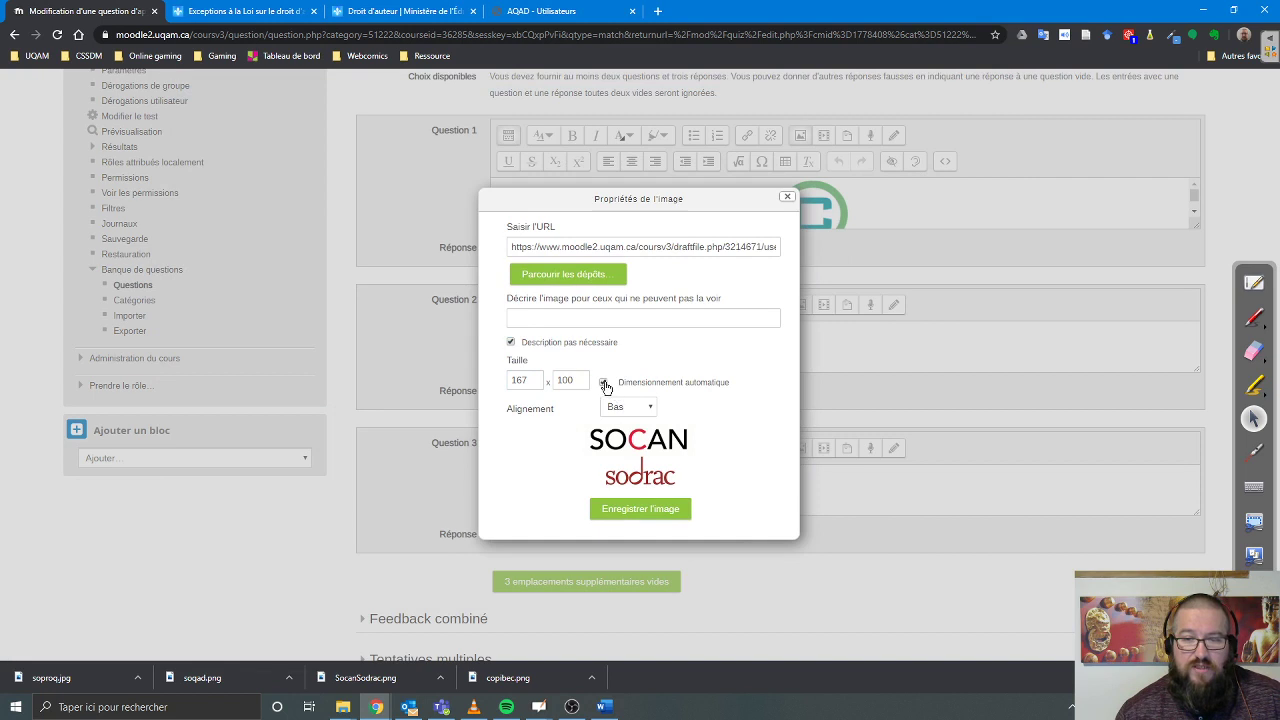
pyautogui.click(640, 509)
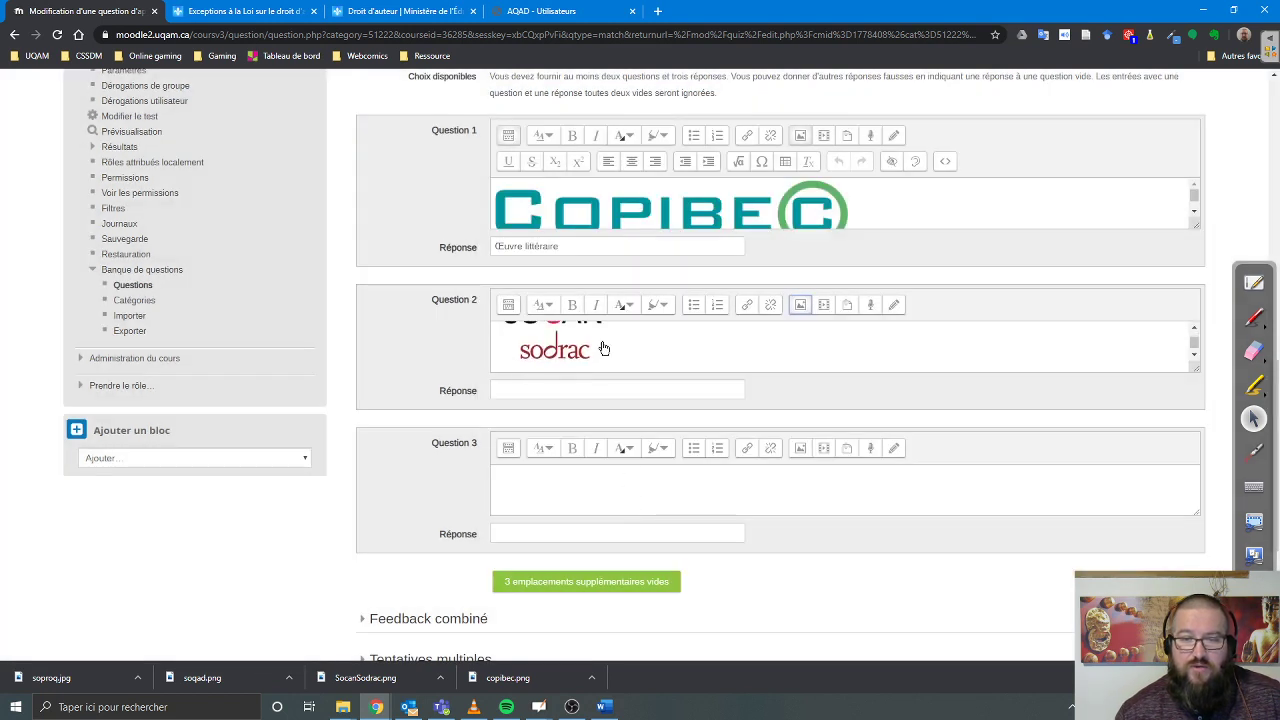
# Enter "Œuvre musicale" as the answer to Question 2 and place the cursor in the Question 3 text area
pyautogui.click(587, 390)
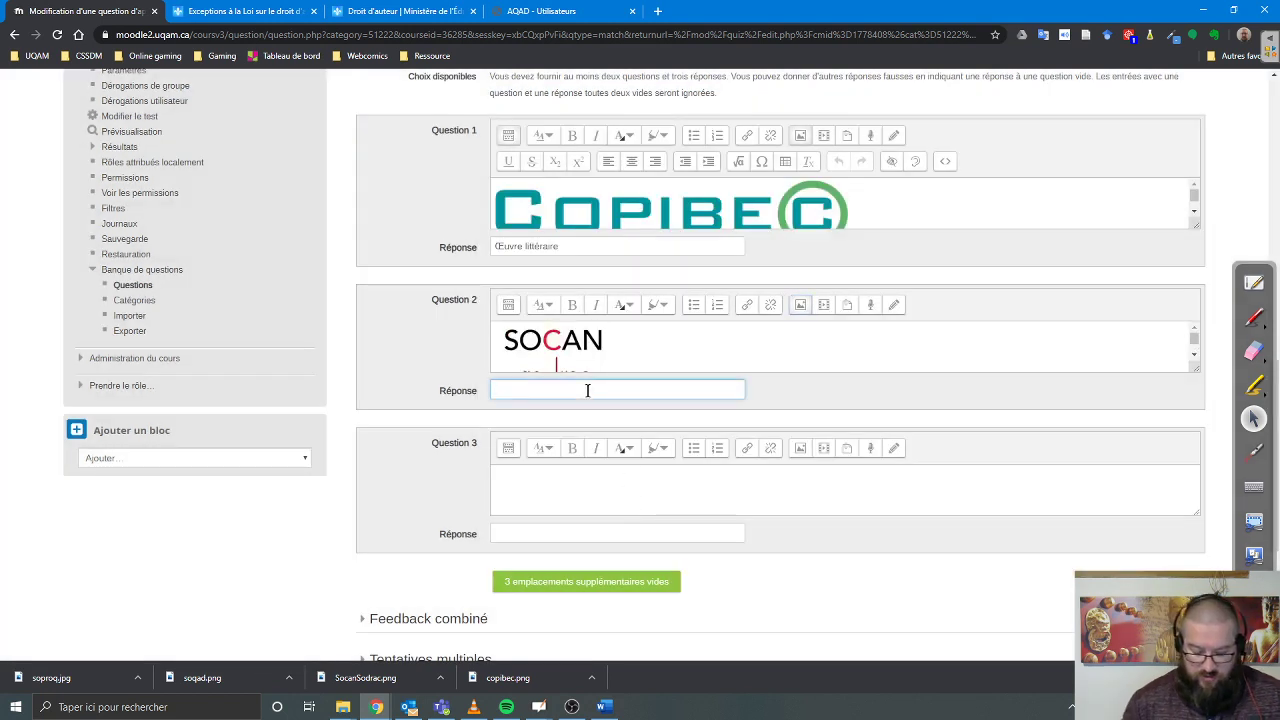
pyautogui.hotkey('alt', 'Tab')
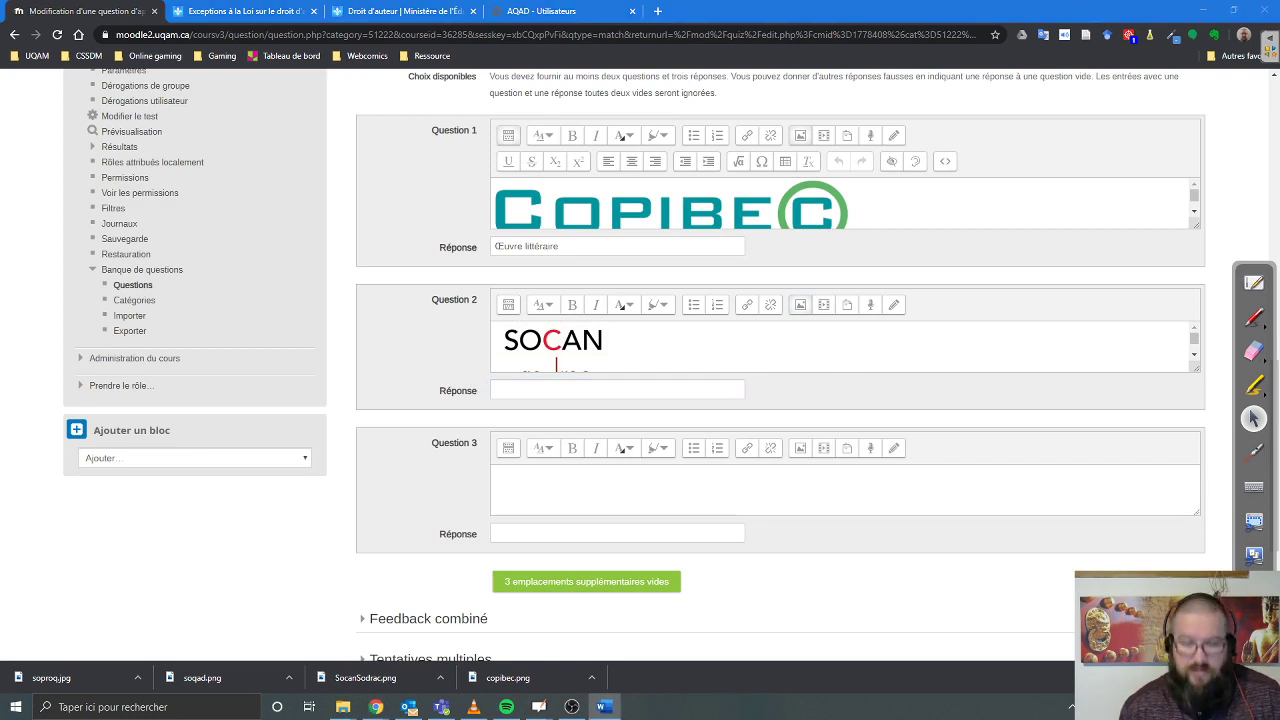
pyautogui.click(660, 390)
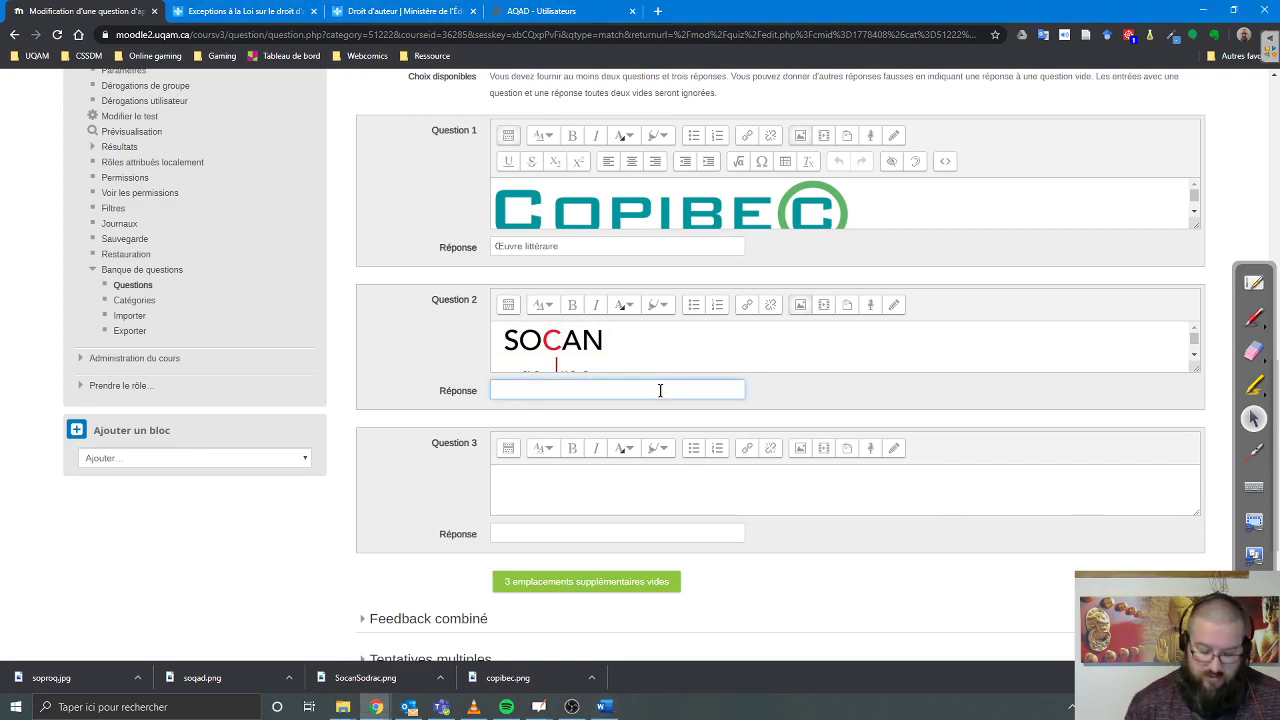
pyautogui.write('Œuvre musicale')
pyautogui.click(562, 506)
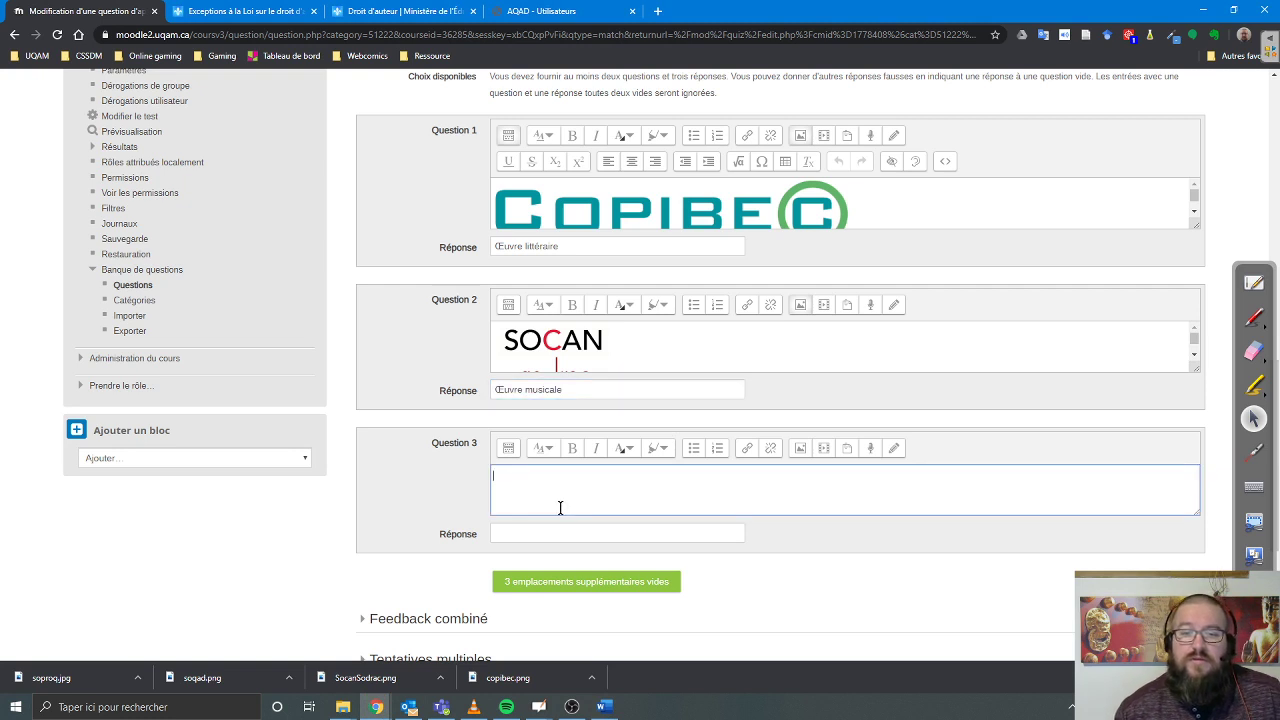
# Upload soqad.png from the Greenshots folder as the image for Question 3
pyautogui.click(537, 15)
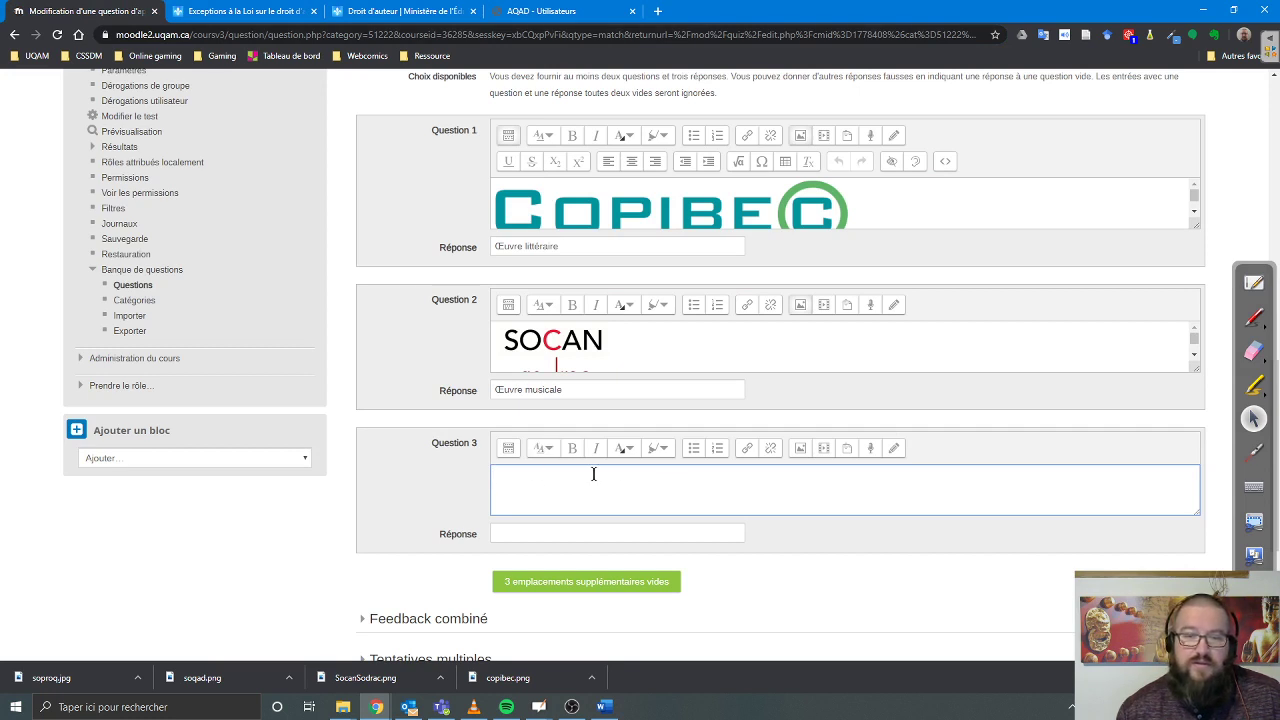
pyautogui.click(799, 448)
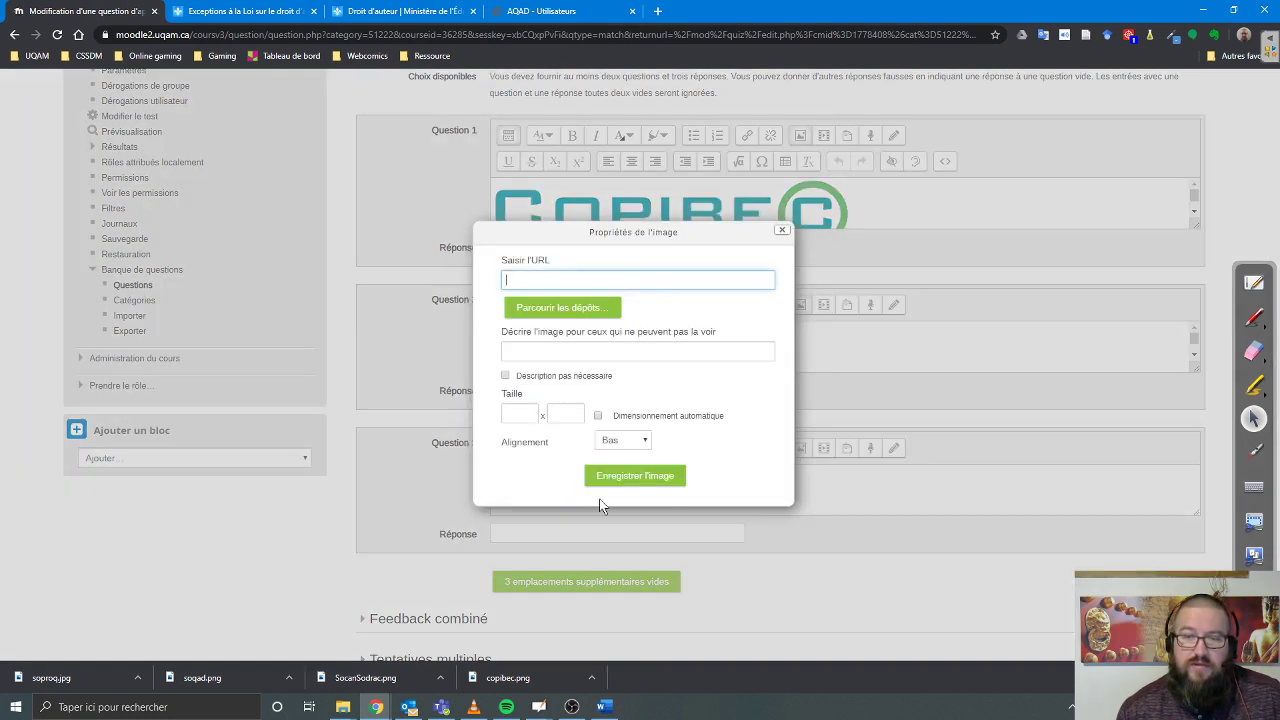
pyautogui.click(531, 308)
pyautogui.click(681, 284)
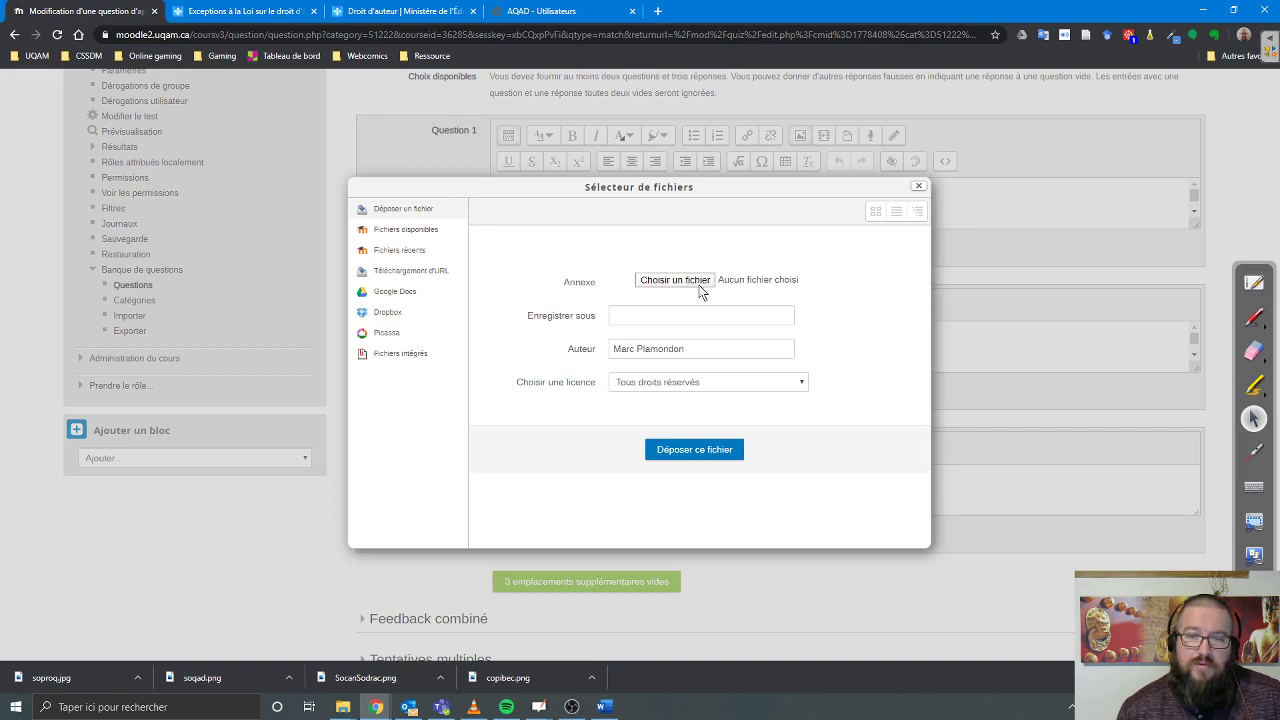
pyautogui.scroll(-2, 540, 353)
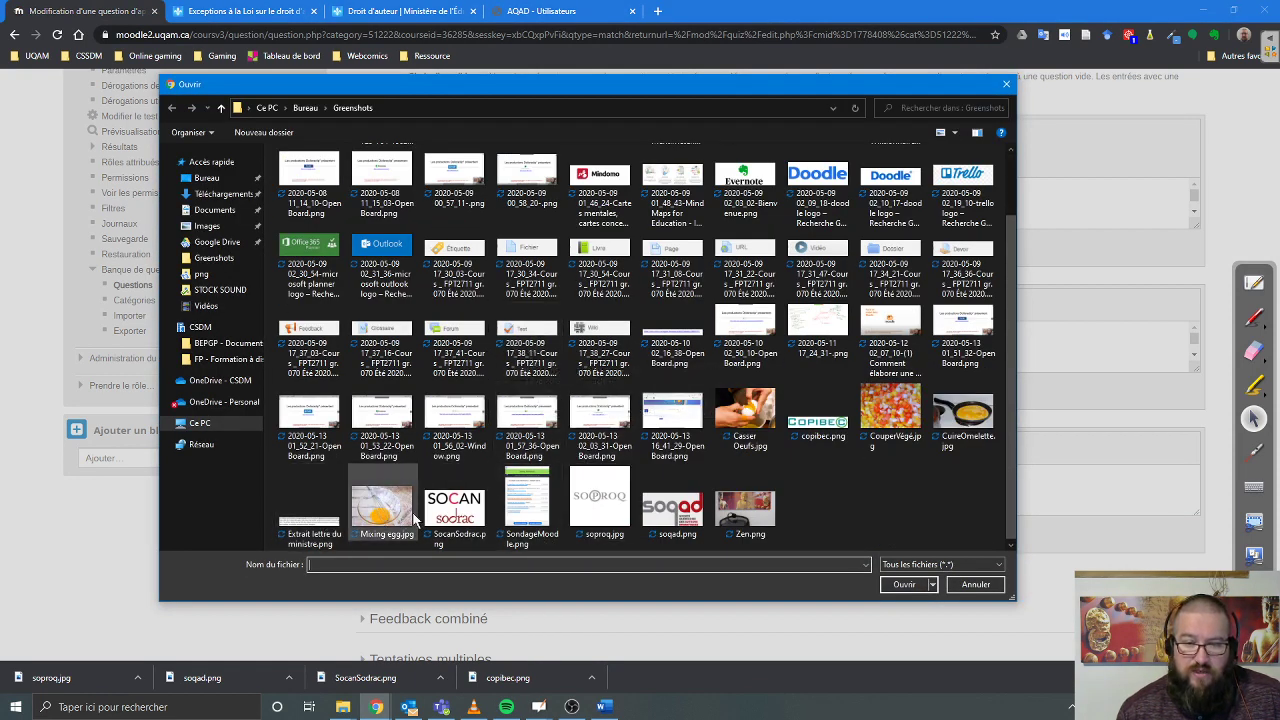
pyautogui.click(674, 508)
pyautogui.click(904, 584)
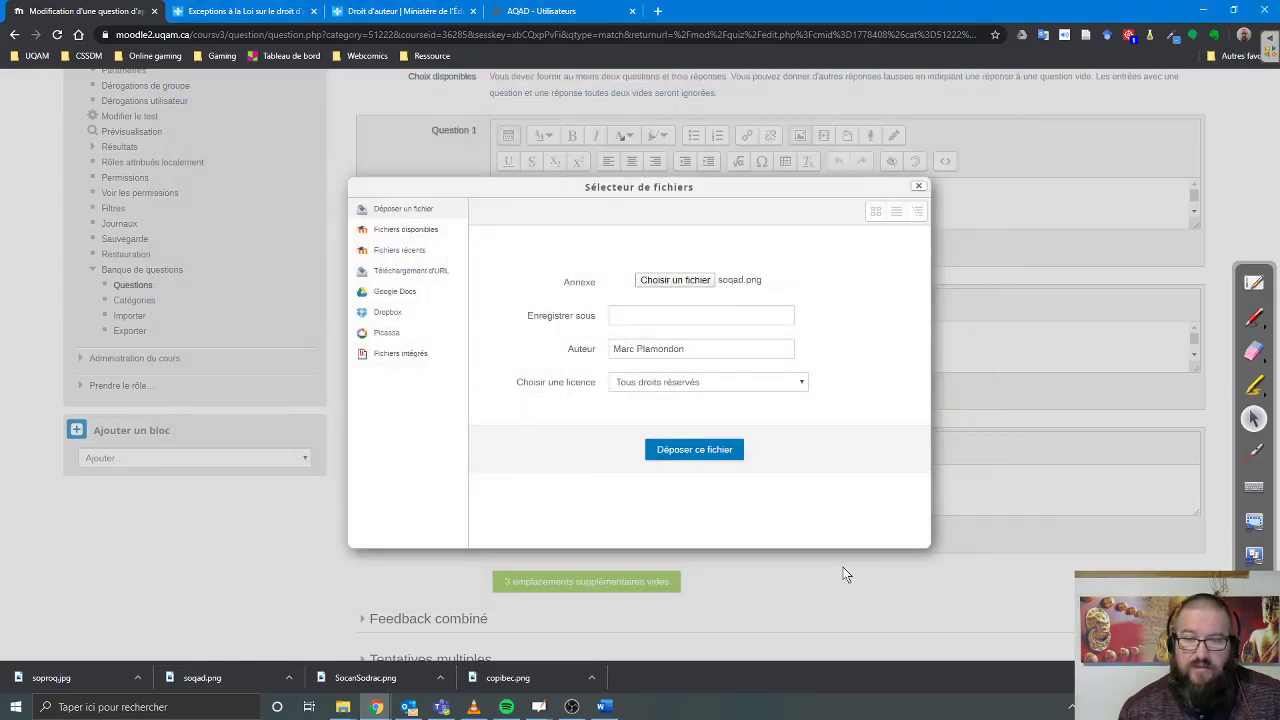
pyautogui.click(722, 450)
# Set the soqad image height to 100 with automatic sizing and mark its description as unnecessary
pyautogui.doubleClick(575, 372)
pyautogui.write('100')
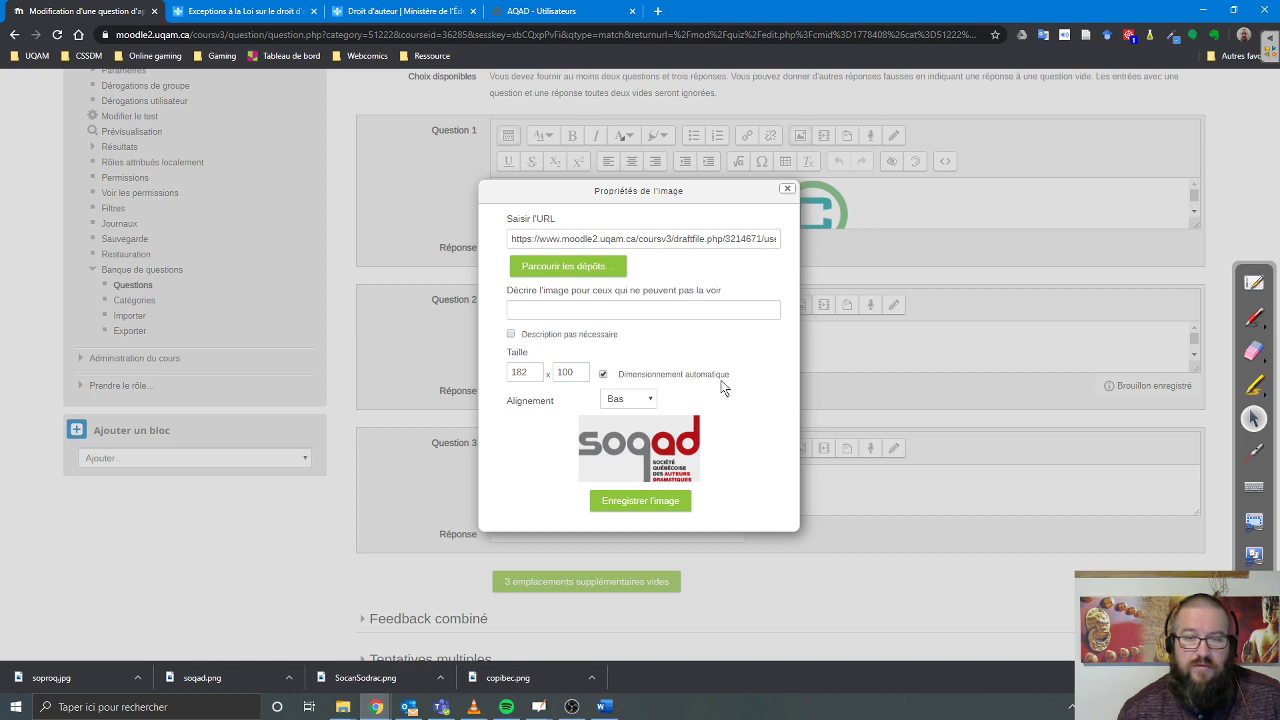
pyautogui.click(518, 338)
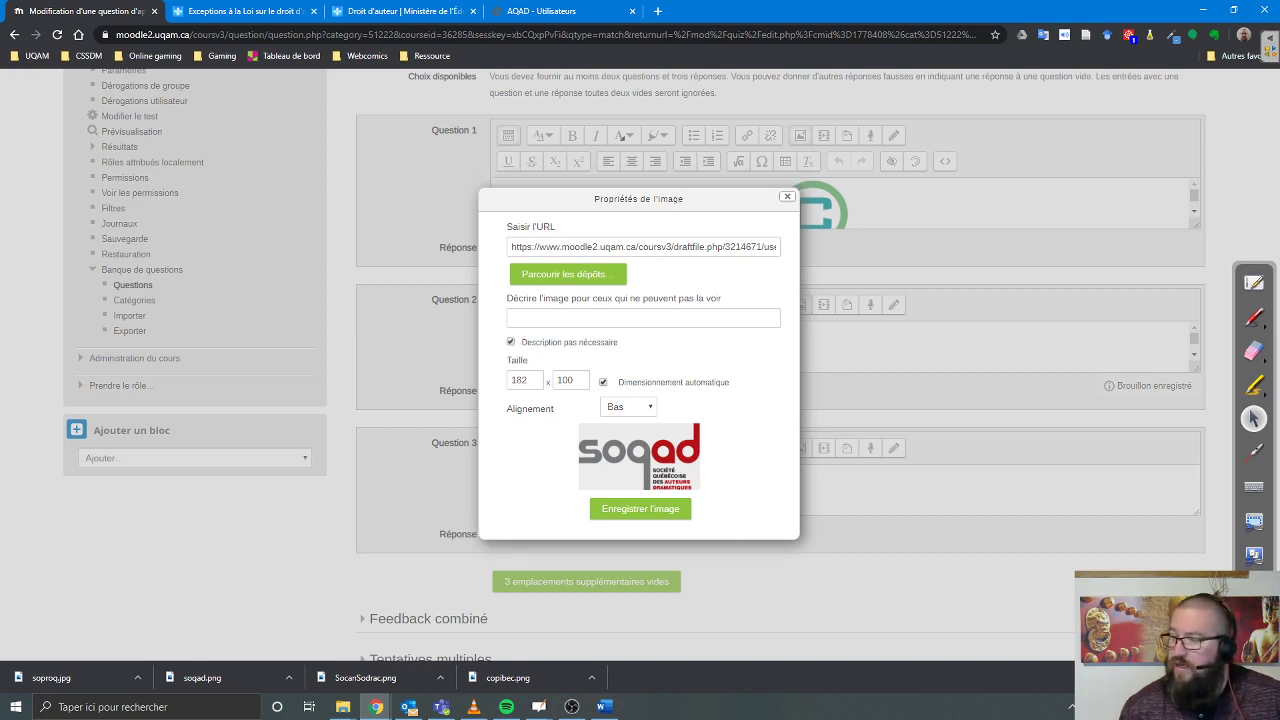
pyautogui.hotkey('alt', 'Tab')
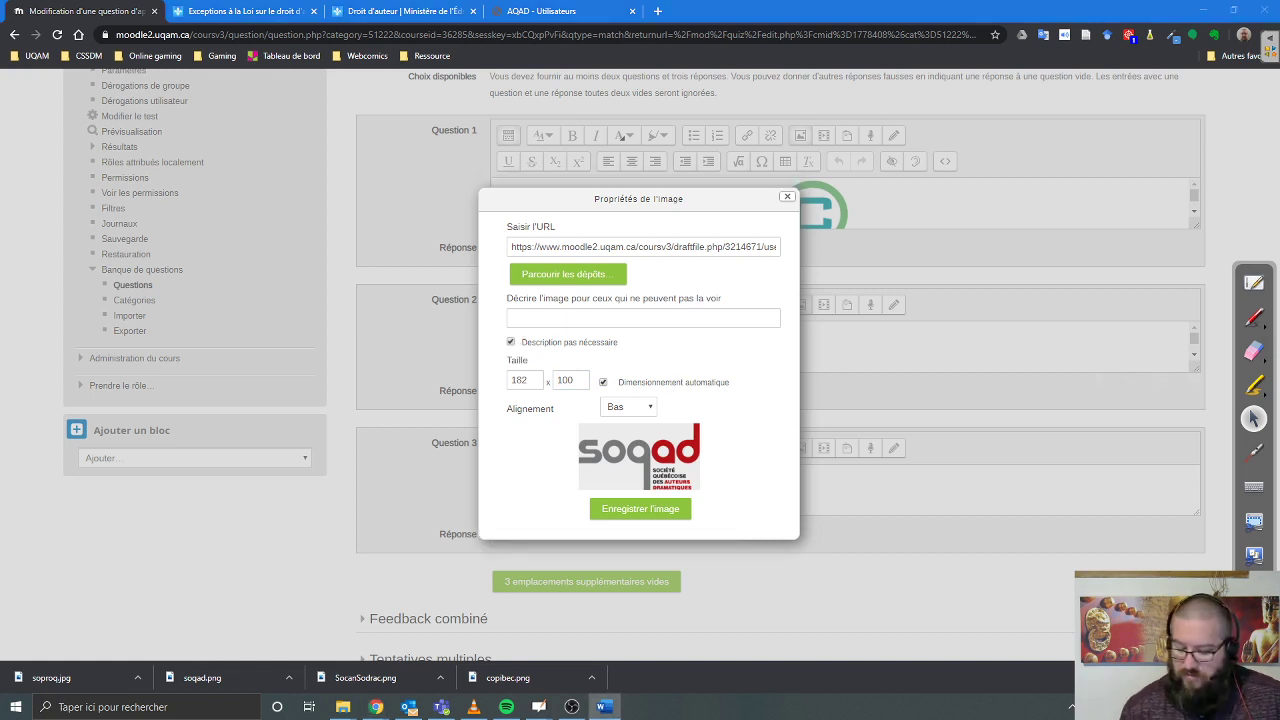
pyautogui.press('XF86AudioLowerVolume')
pyautogui.press('XF86AudioLowerVolume')
pyautogui.press('XF86AudioLowerVolume')
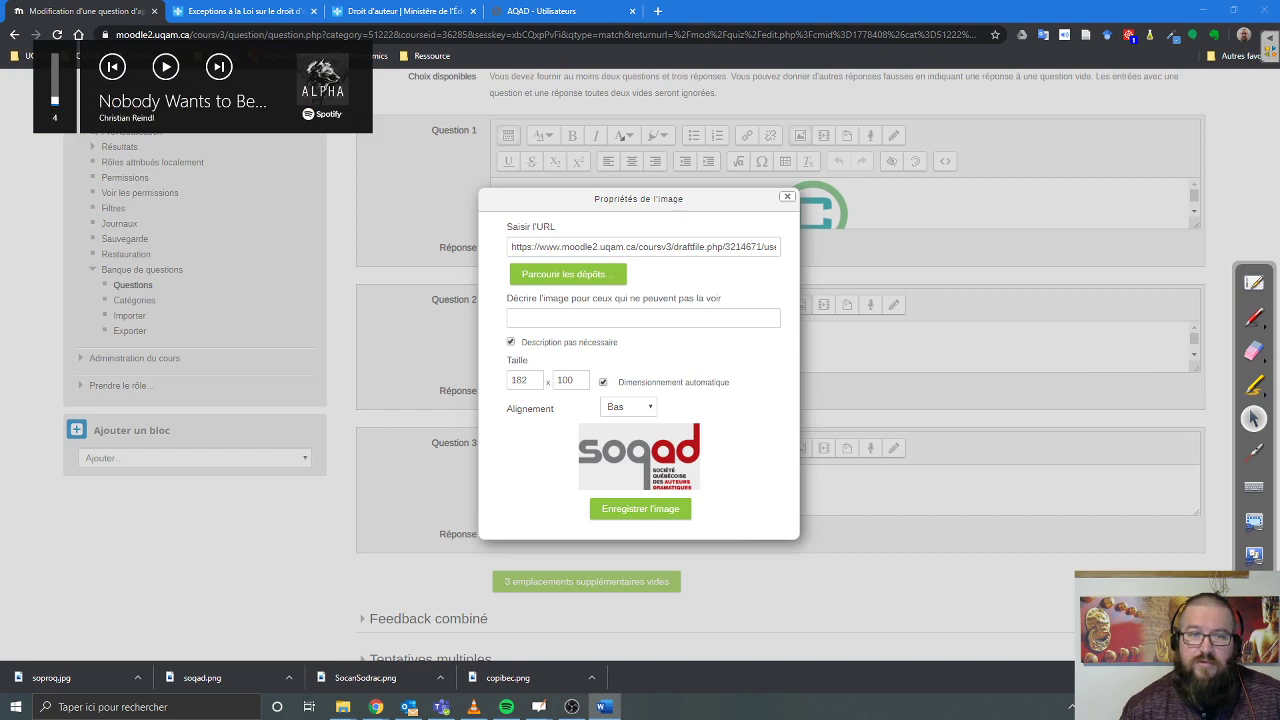
# Set the soqad image's alignment to Gauche and save the image in Question 3
pyautogui.click(638, 408)
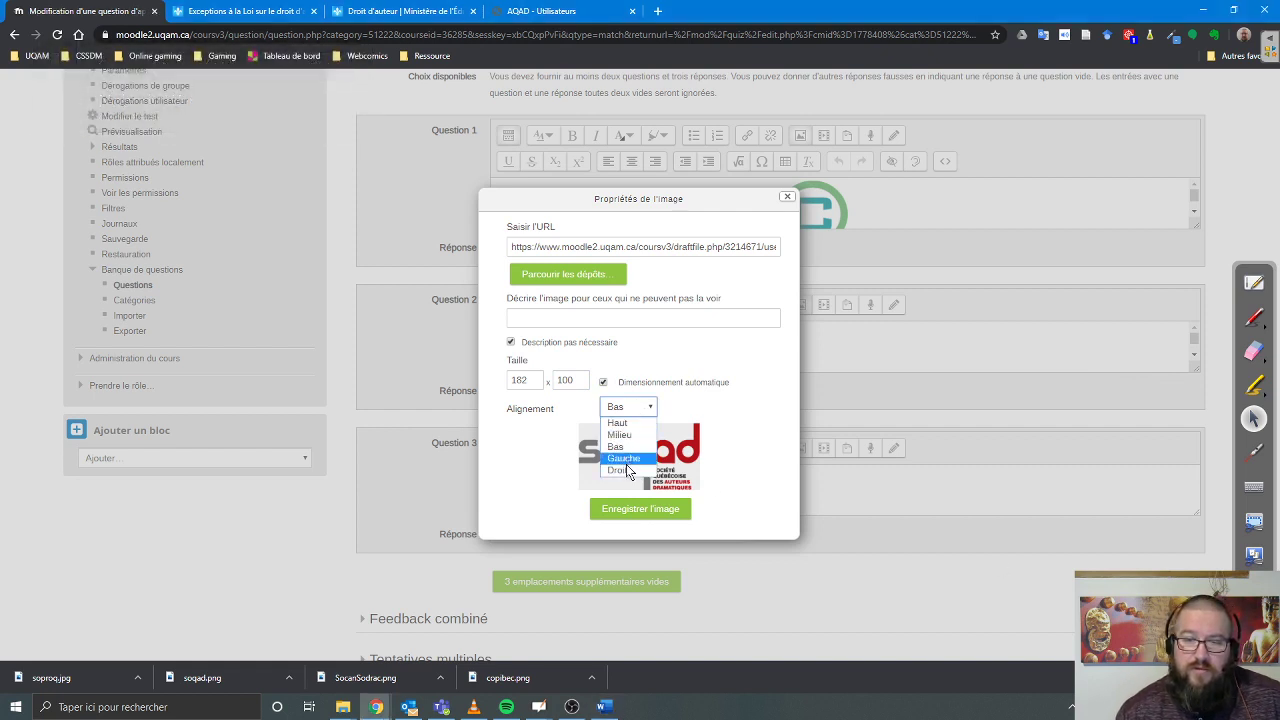
pyautogui.click(626, 459)
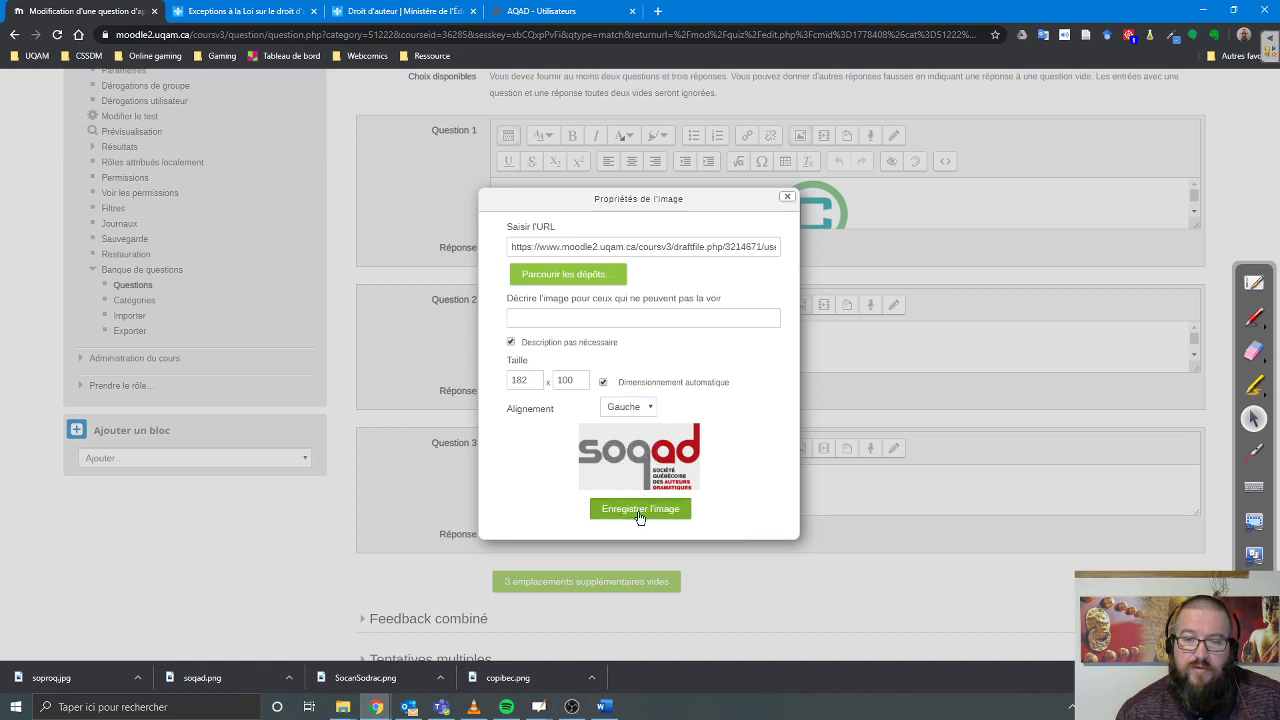
pyautogui.click(640, 509)
# Set the SOCAN/Sodrac image's alignment to Gauche in Question 2, and check and save the Copibec image's properties in Question 1
pyautogui.doubleClick(566, 362)
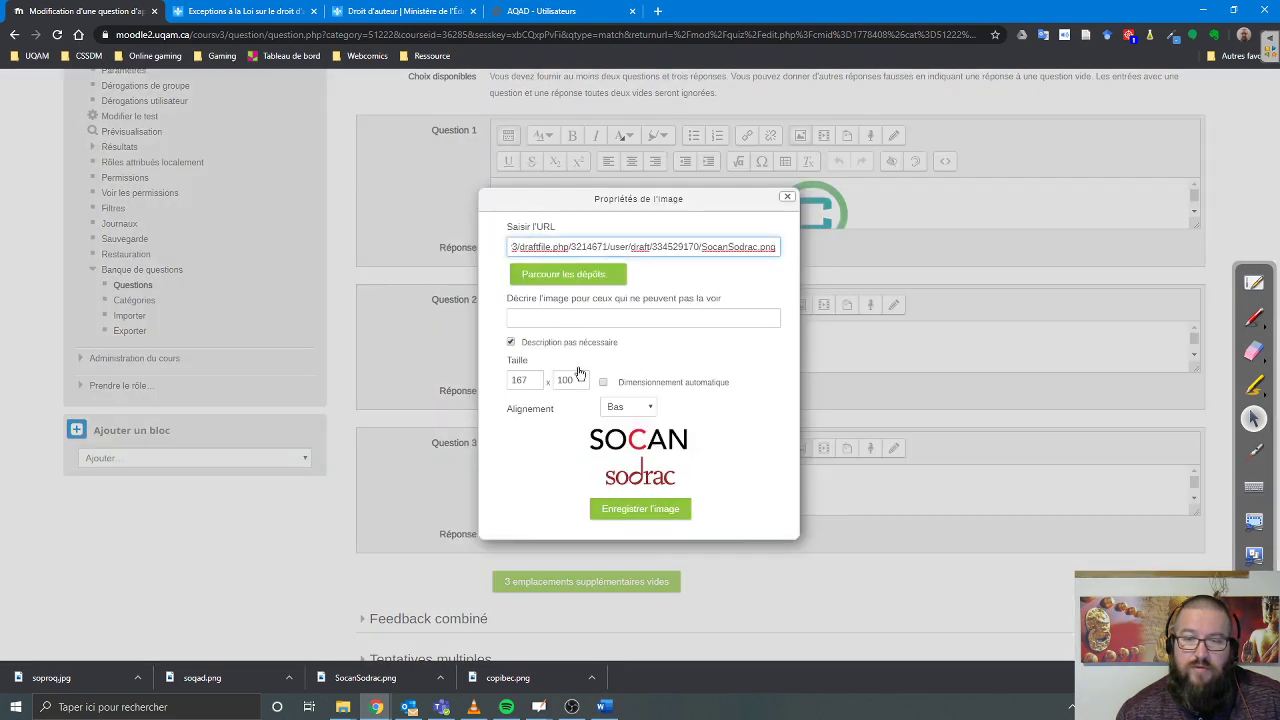
pyautogui.click(630, 407)
pyautogui.click(626, 459)
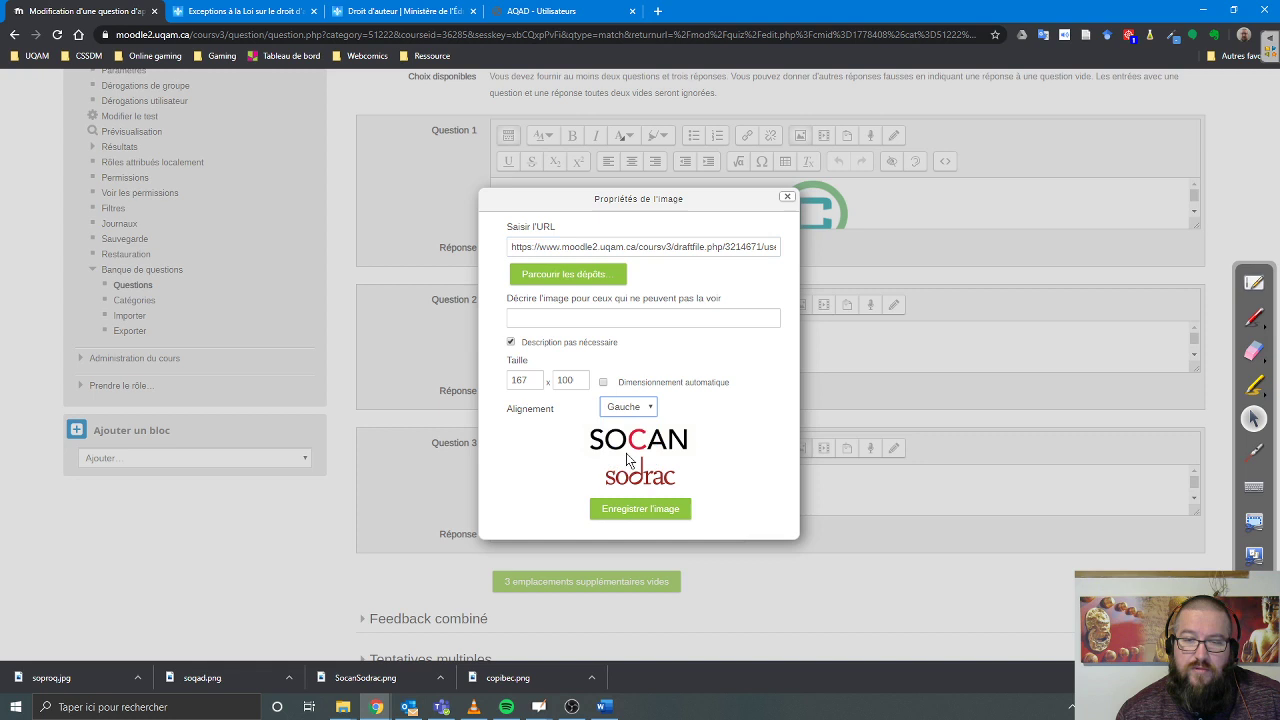
pyautogui.click(637, 510)
pyautogui.doubleClick(546, 213)
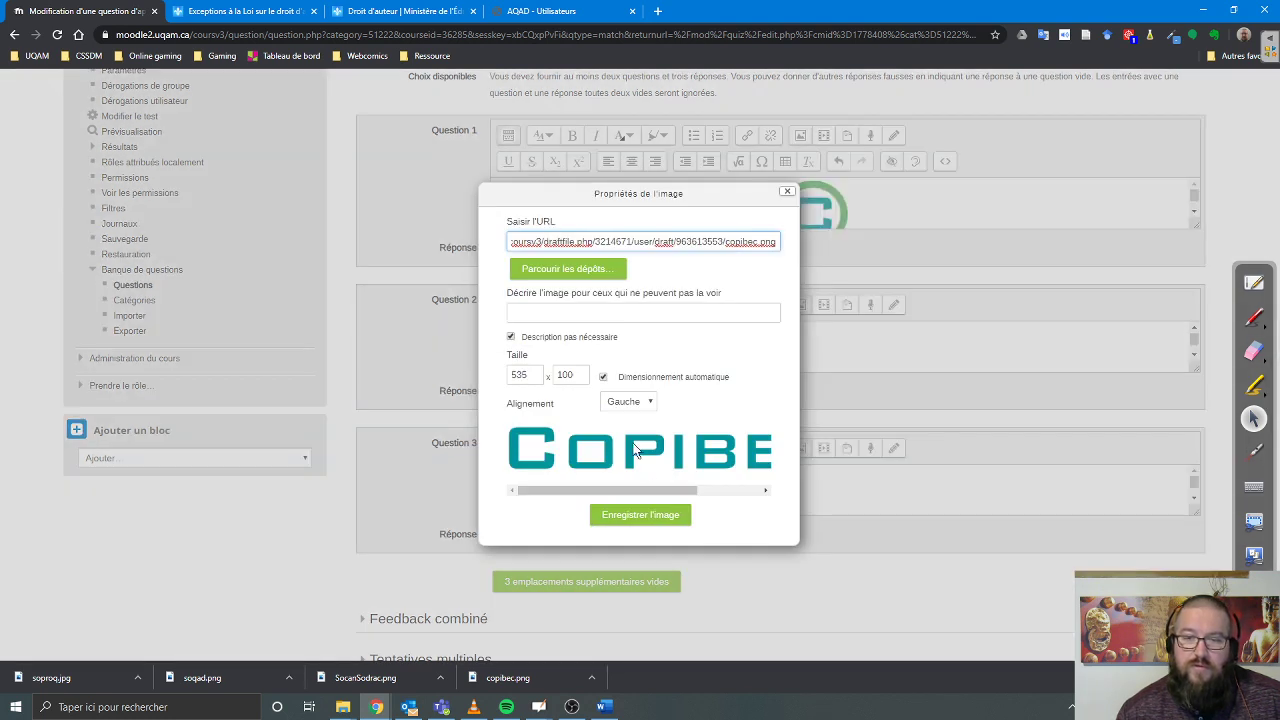
pyautogui.click(640, 512)
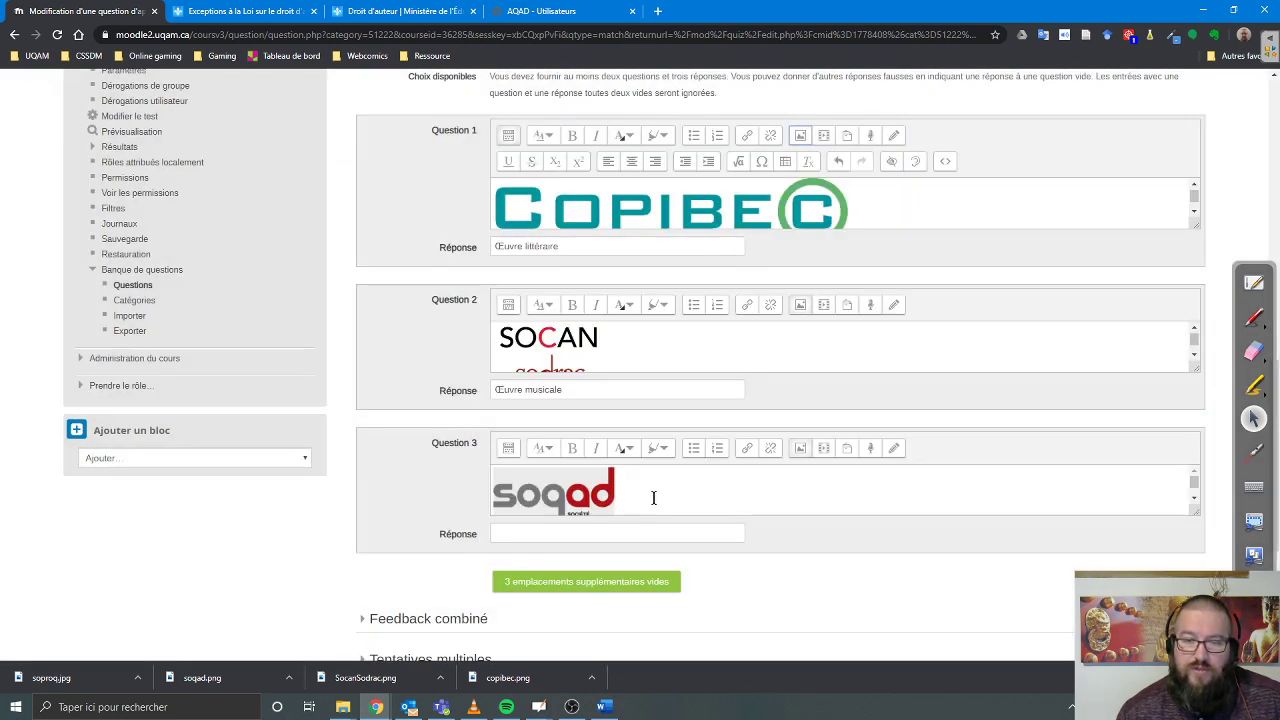
# Enter "Œuvre dramatique" as the answer to Question 3
pyautogui.click(609, 532)
pyautogui.hotkey('alt', 'Tab')
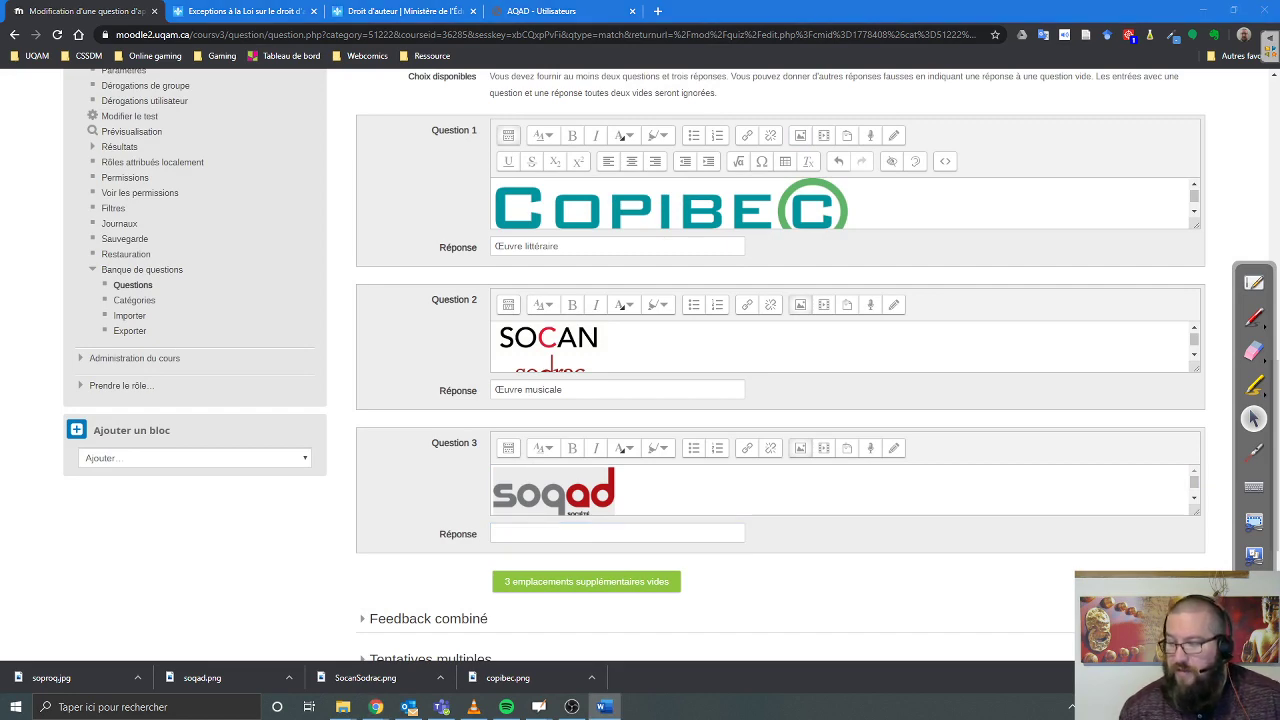
pyautogui.click(707, 527)
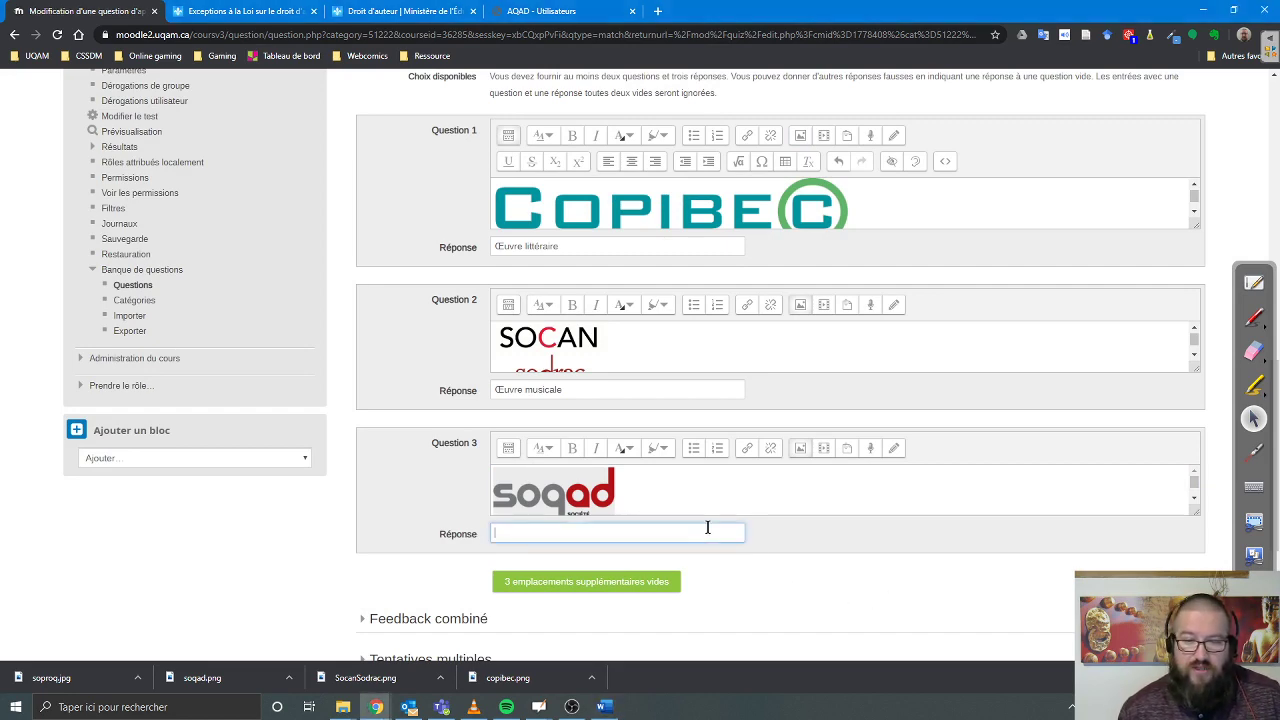
pyautogui.write('Œuvre dramatique')
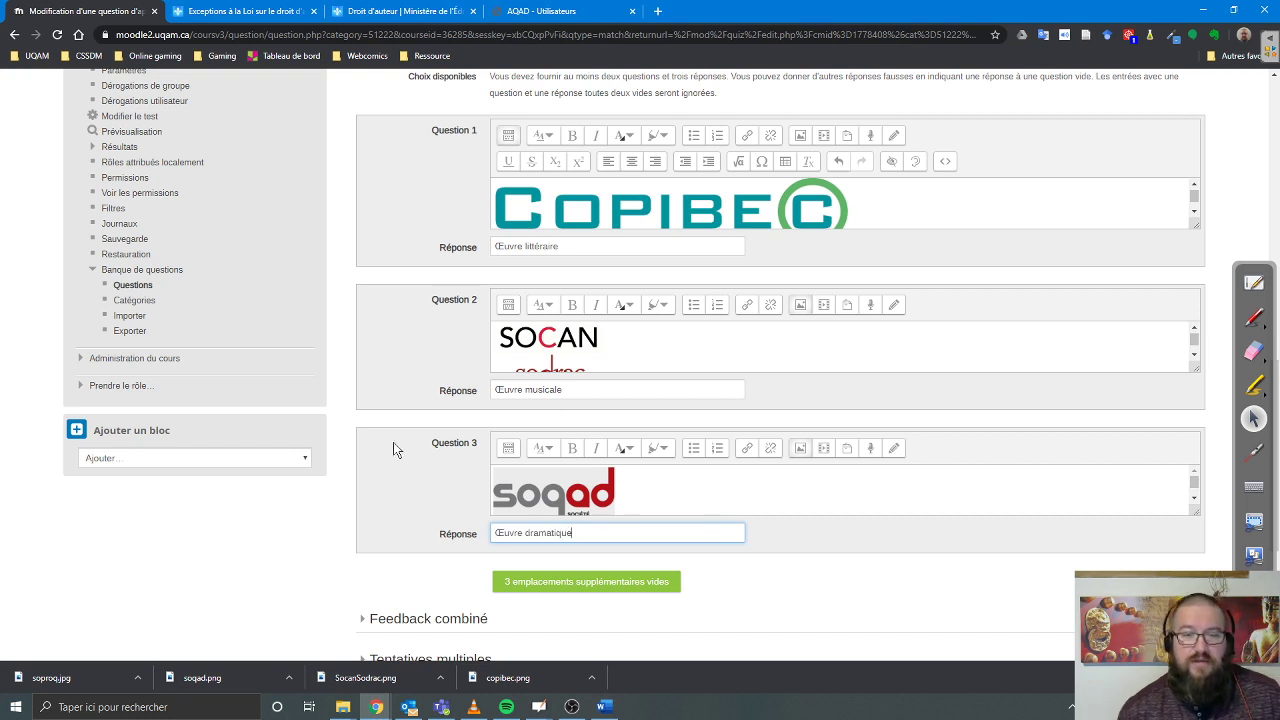
# Add 3 more blank question-and-answer slots to the matching question
pyautogui.scroll(-2, 391, 449)
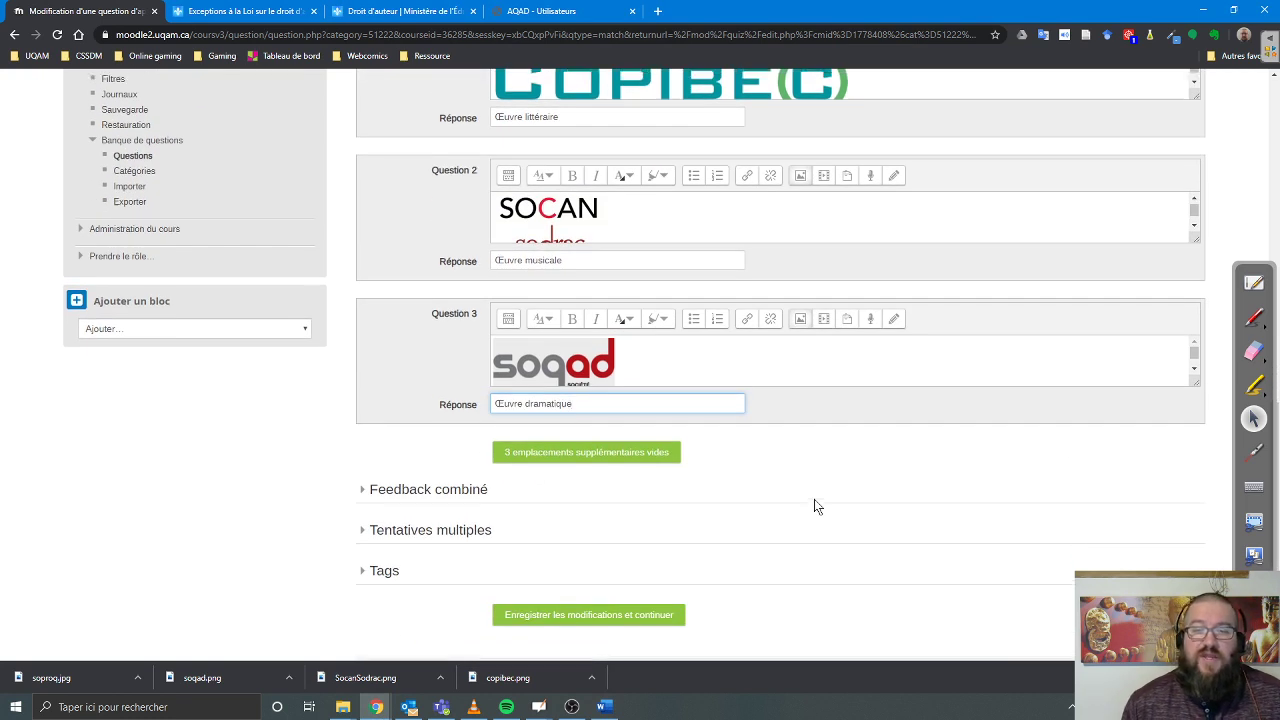
pyautogui.scroll(2, 815, 506)
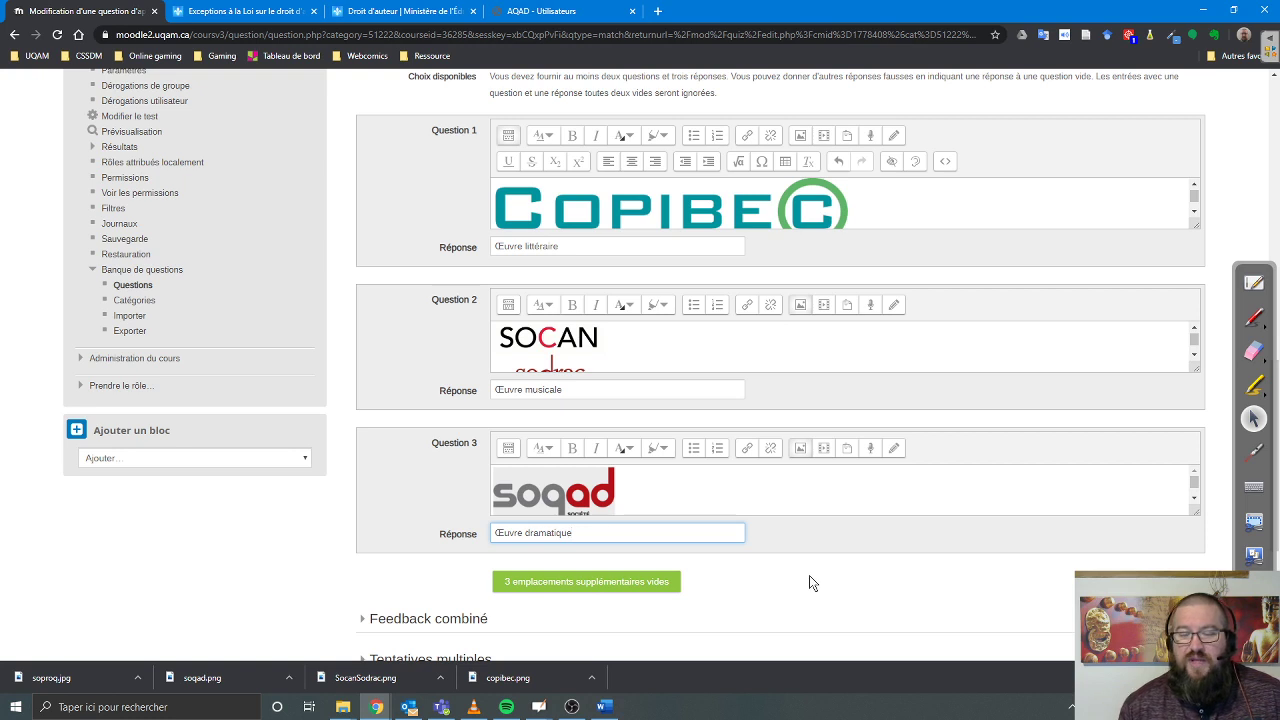
pyautogui.click(625, 582)
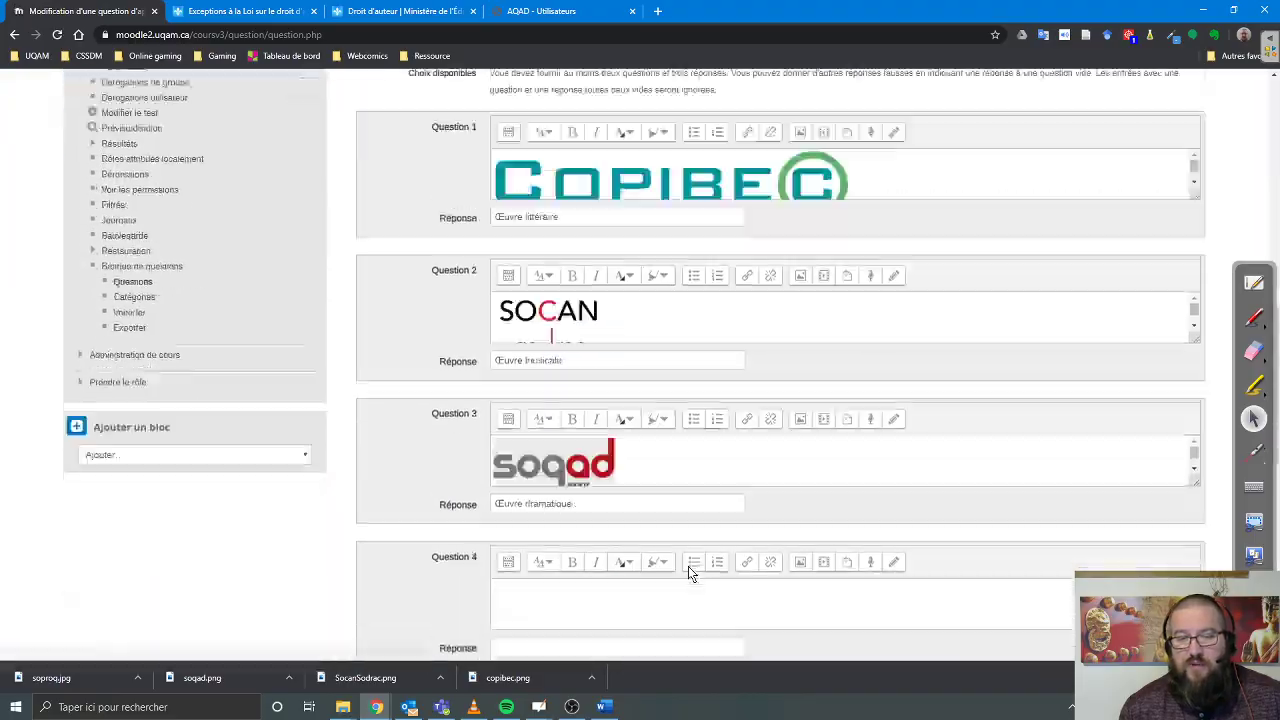
pyautogui.scroll(1, 688, 566)
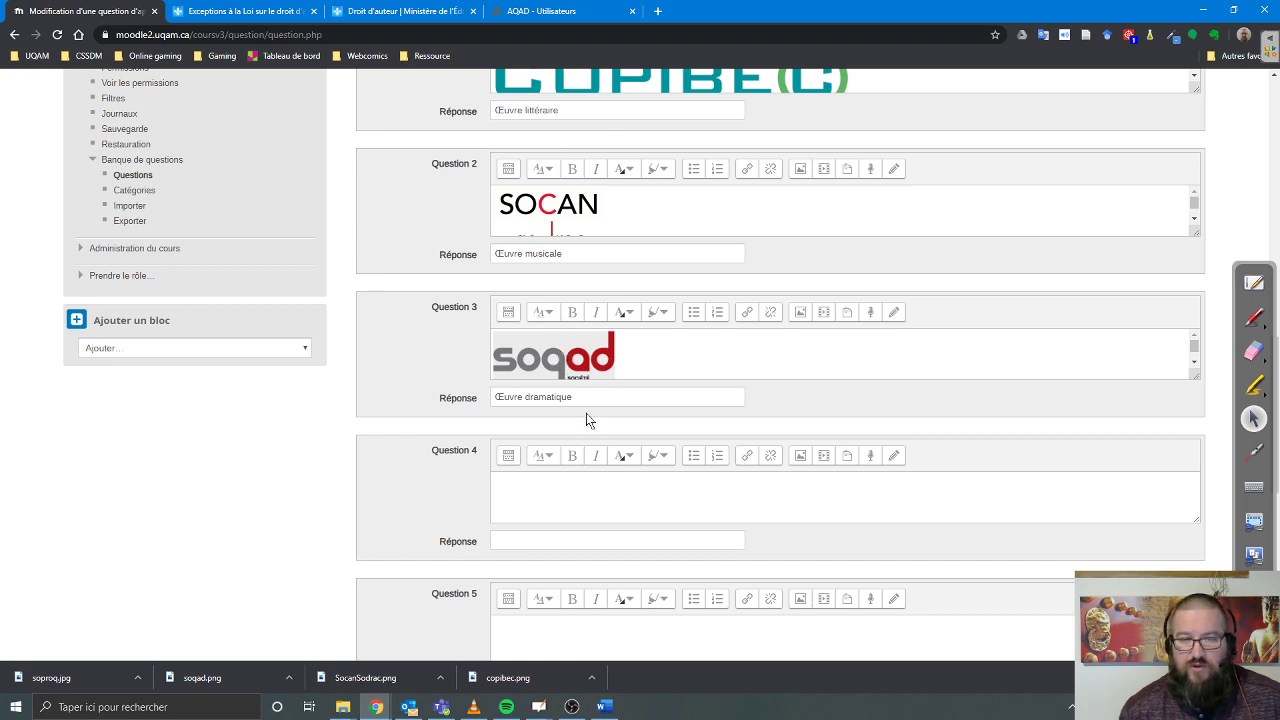
# Enter "Œuvre cullinaire" as the answer to Question 4, reusing the word "Œuvre" from Question 3 and leaving its question text blank
pyautogui.click(718, 533)
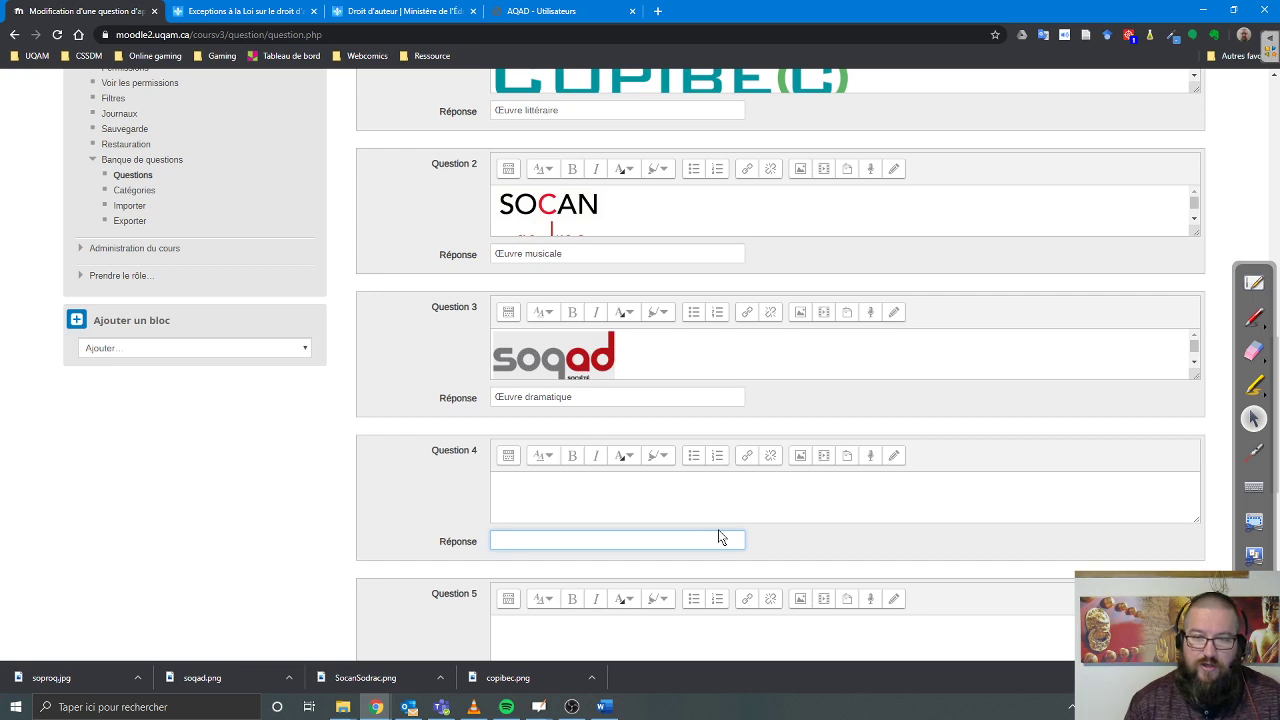
pyautogui.click(524, 396)
pyautogui.doubleClick(524, 396)
pyautogui.hotkey('ctrl', 'c')
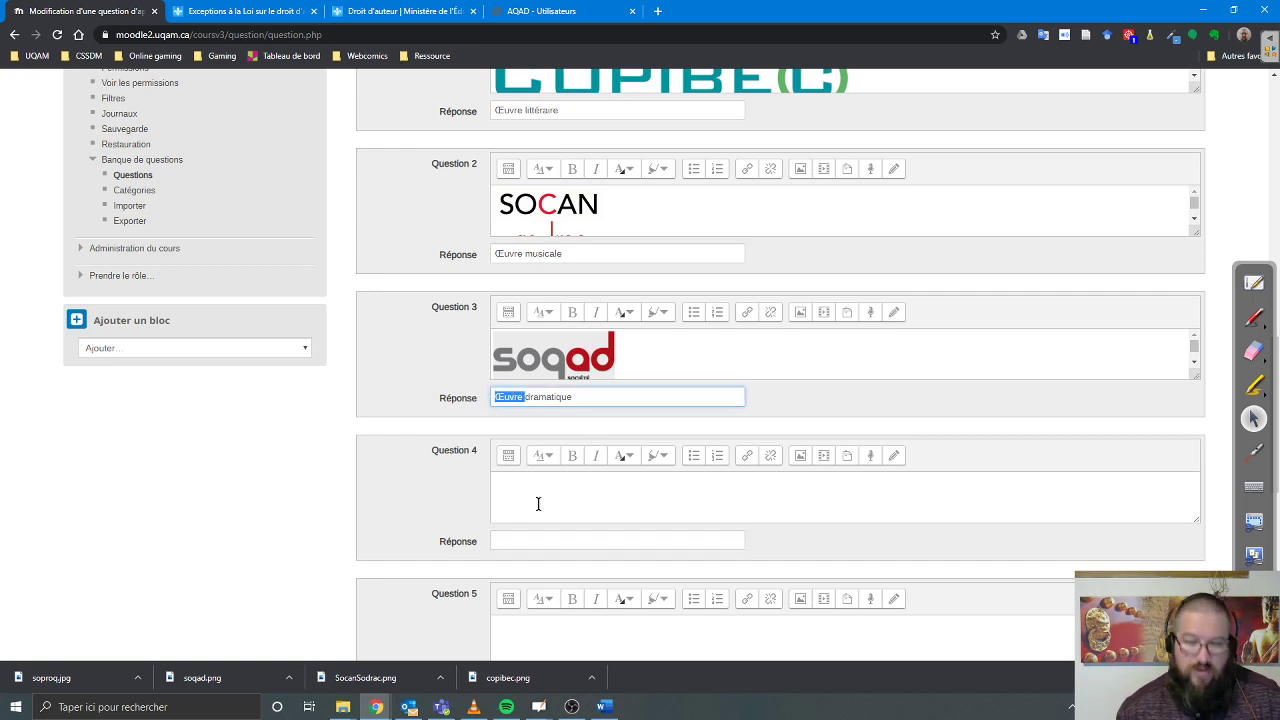
pyautogui.click(538, 534)
pyautogui.hotkey('ctrl', 'v')
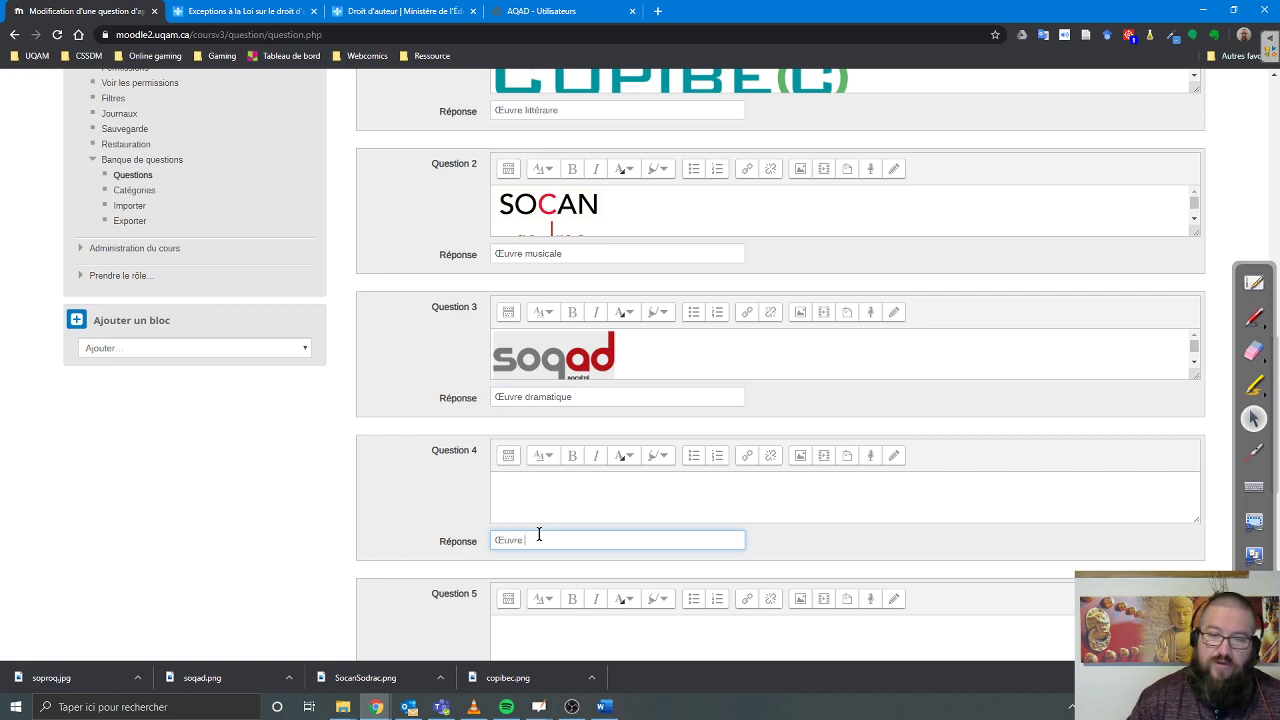
pyautogui.write('cullinaire')
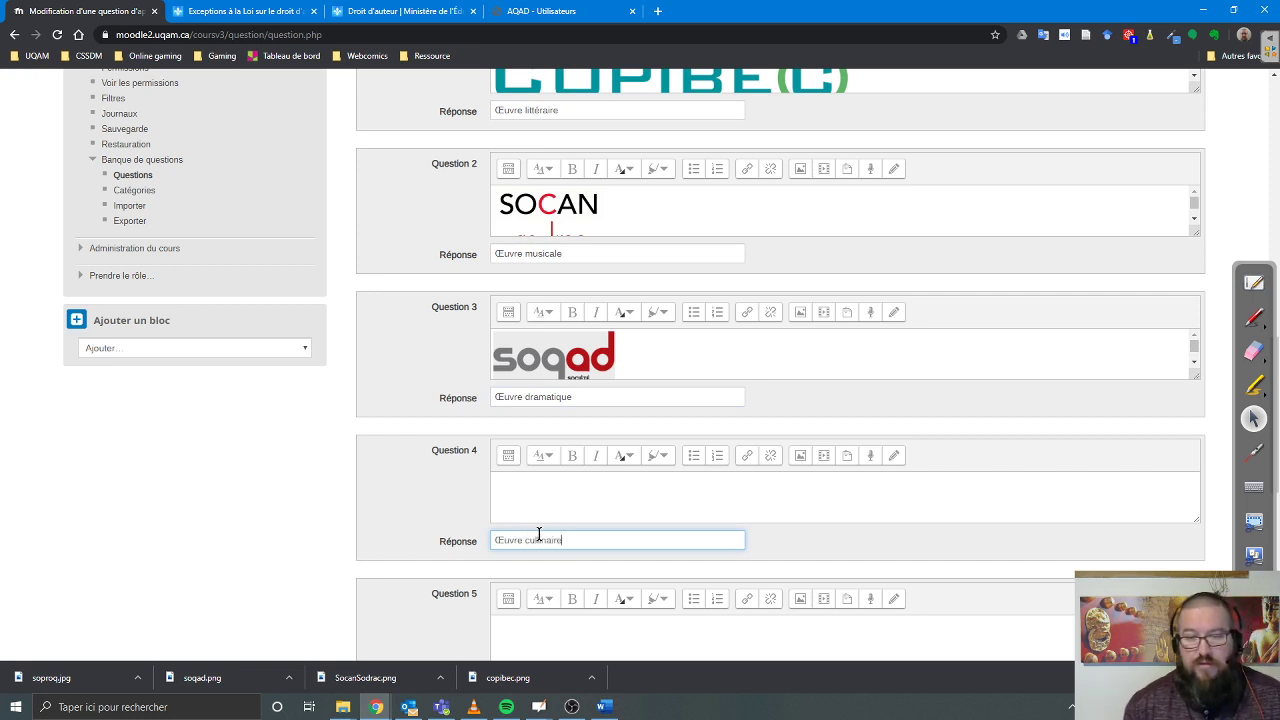
# Enter "Œuvre pédagogique" as the answer to Question 5, leaving its question text blank
pyautogui.scroll(-1, 533, 531)
pyautogui.scroll(-1, 533, 531)
pyautogui.click(538, 550)
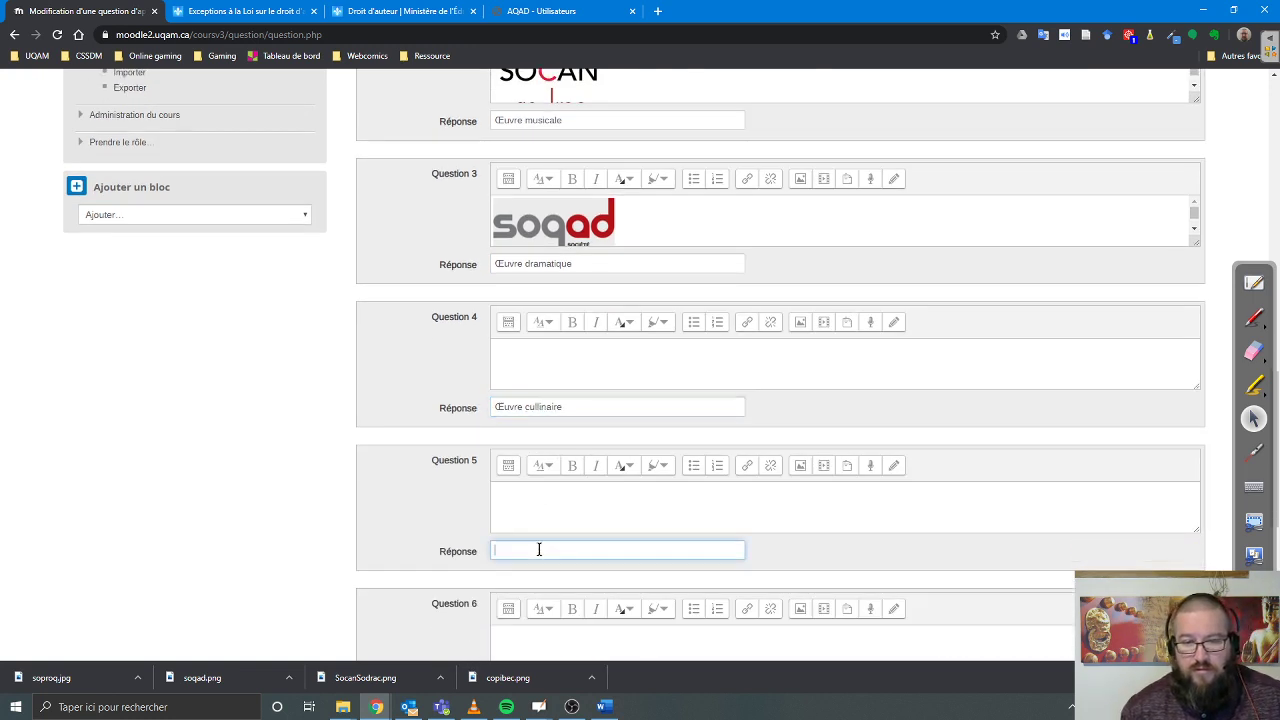
pyautogui.hotkey('ctrl', 'v')
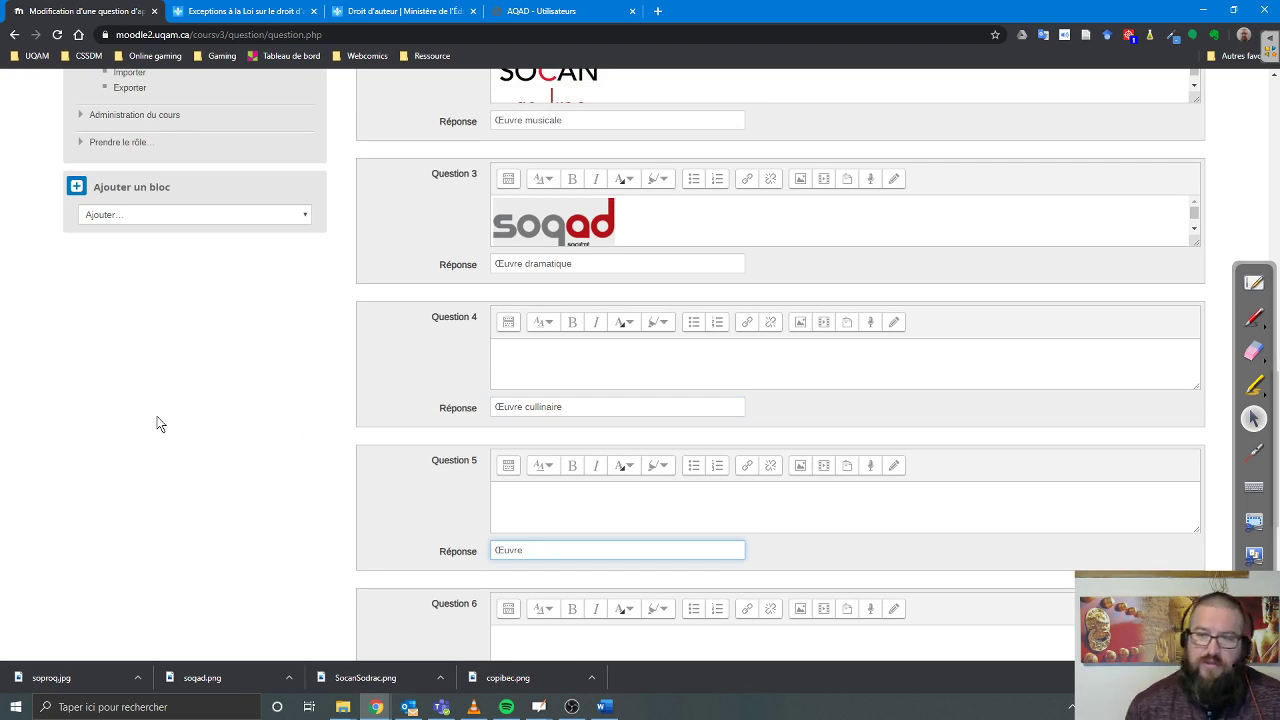
pyautogui.write('pédagogique')
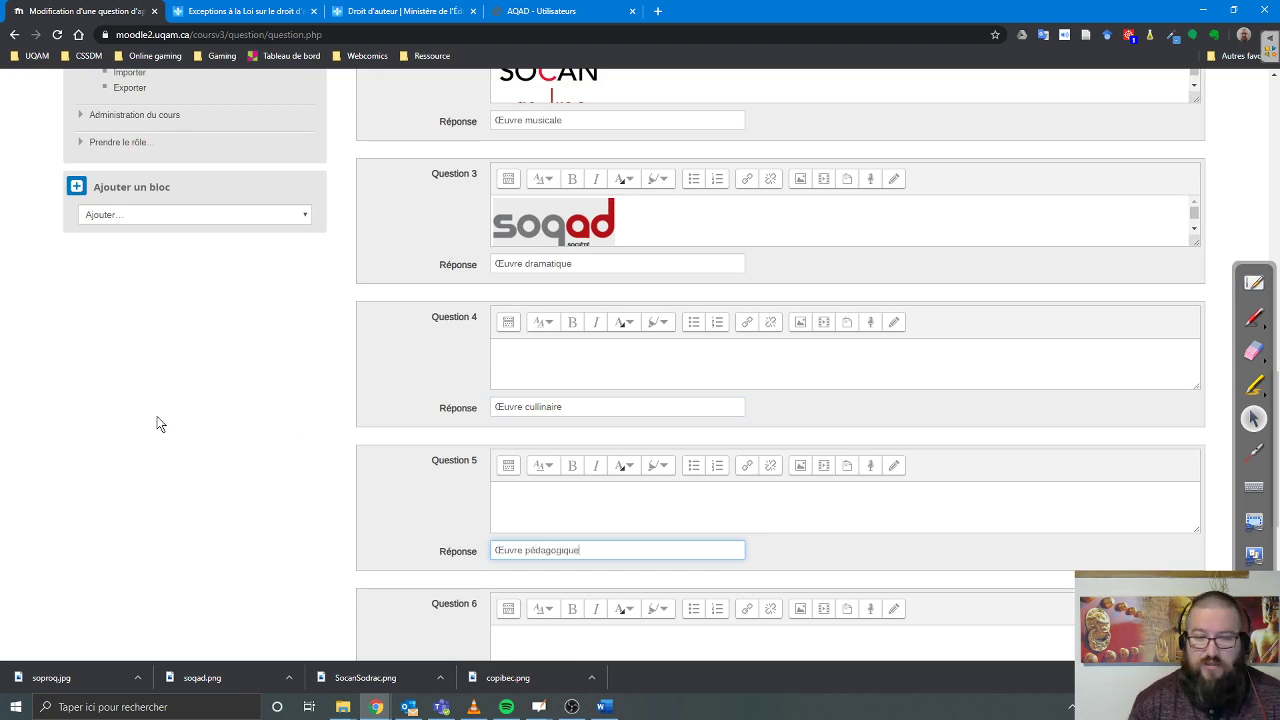
pyautogui.click(255, 476)
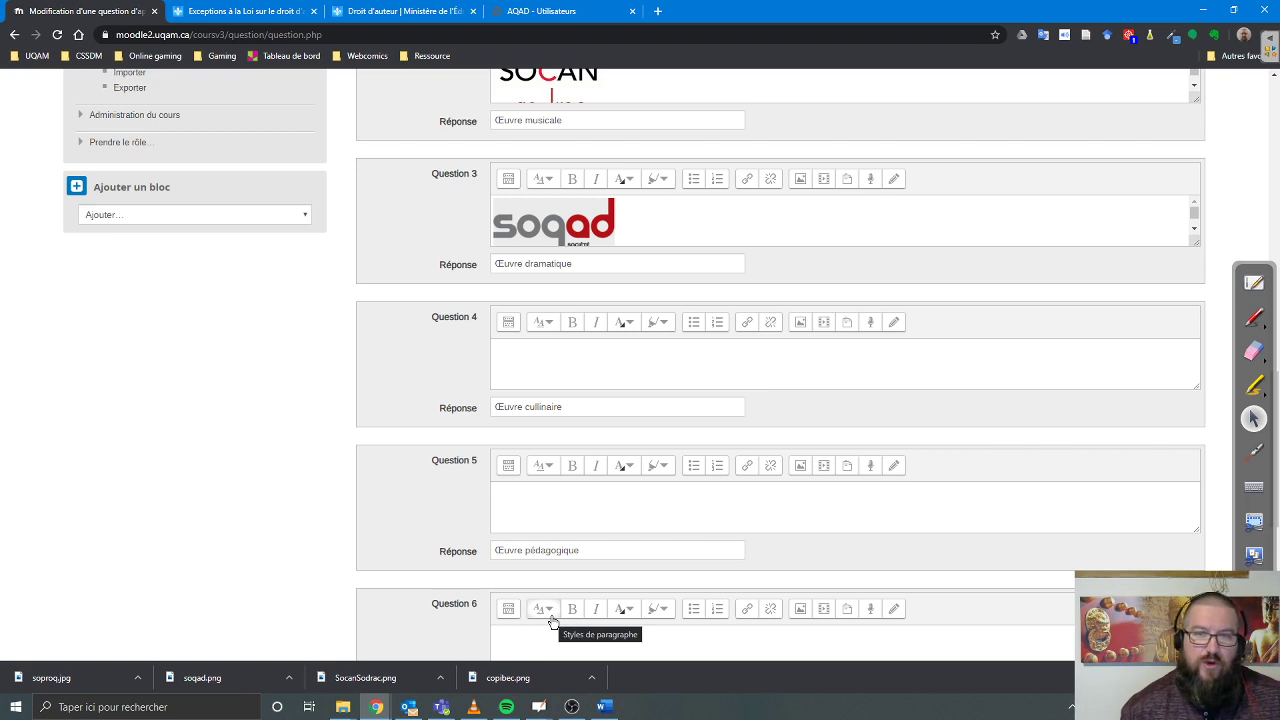
# Expand the combined feedback section and review the messages for correct, partially correct and incorrect answers
pyautogui.scroll(-4, 460, 514)
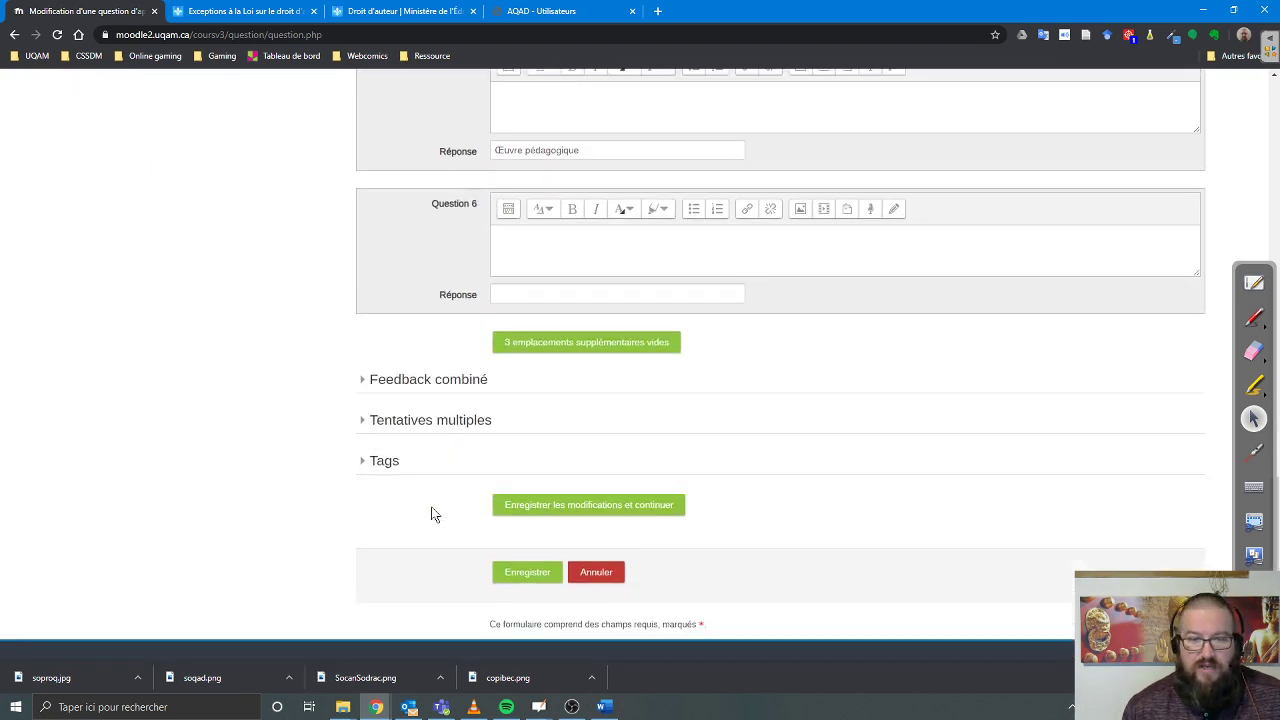
pyautogui.click(428, 379)
pyautogui.scroll(-2, 735, 488)
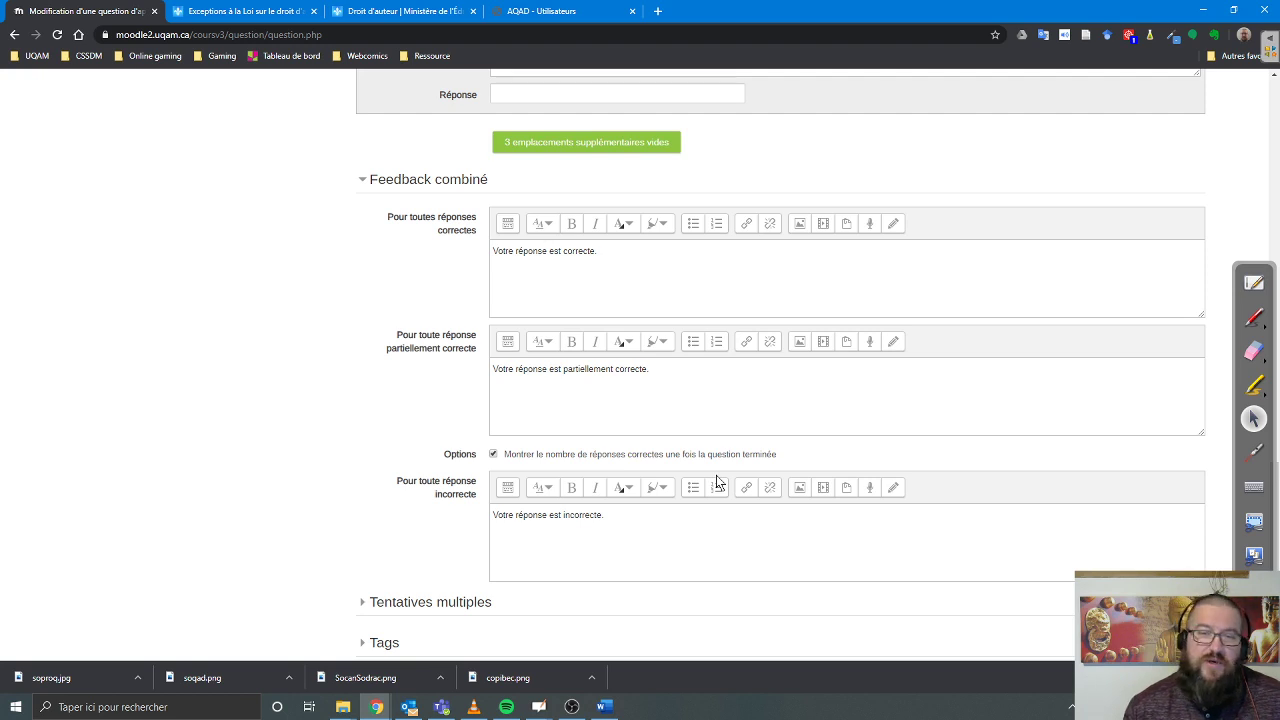
pyautogui.scroll(5, 716, 482)
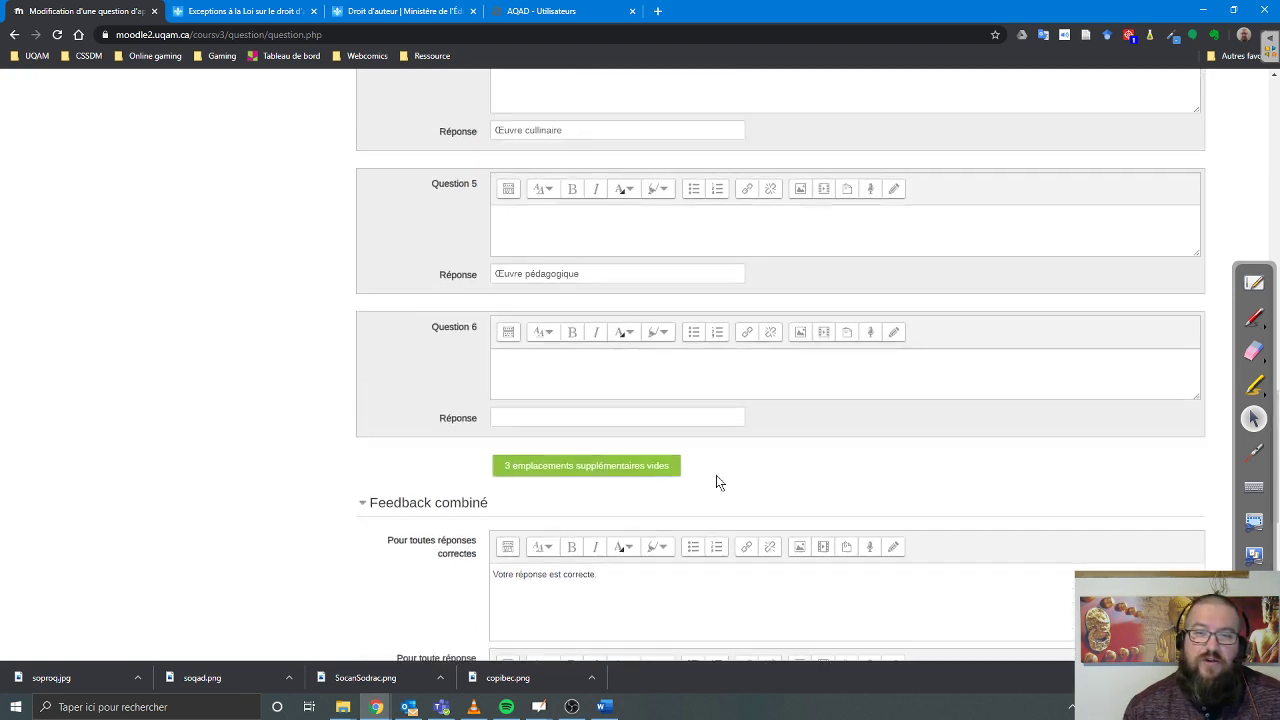
pyautogui.scroll(-3, 612, 467)
pyautogui.scroll(-2, 614, 465)
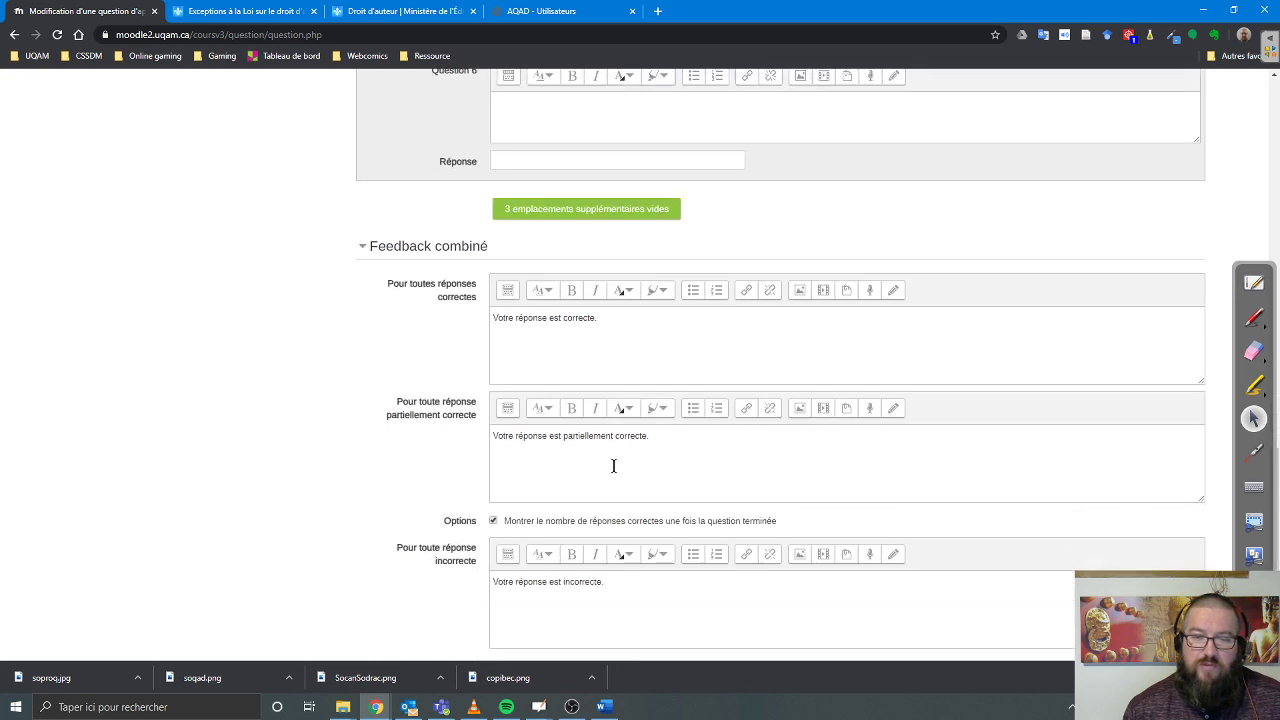
pyautogui.scroll(-1, 614, 465)
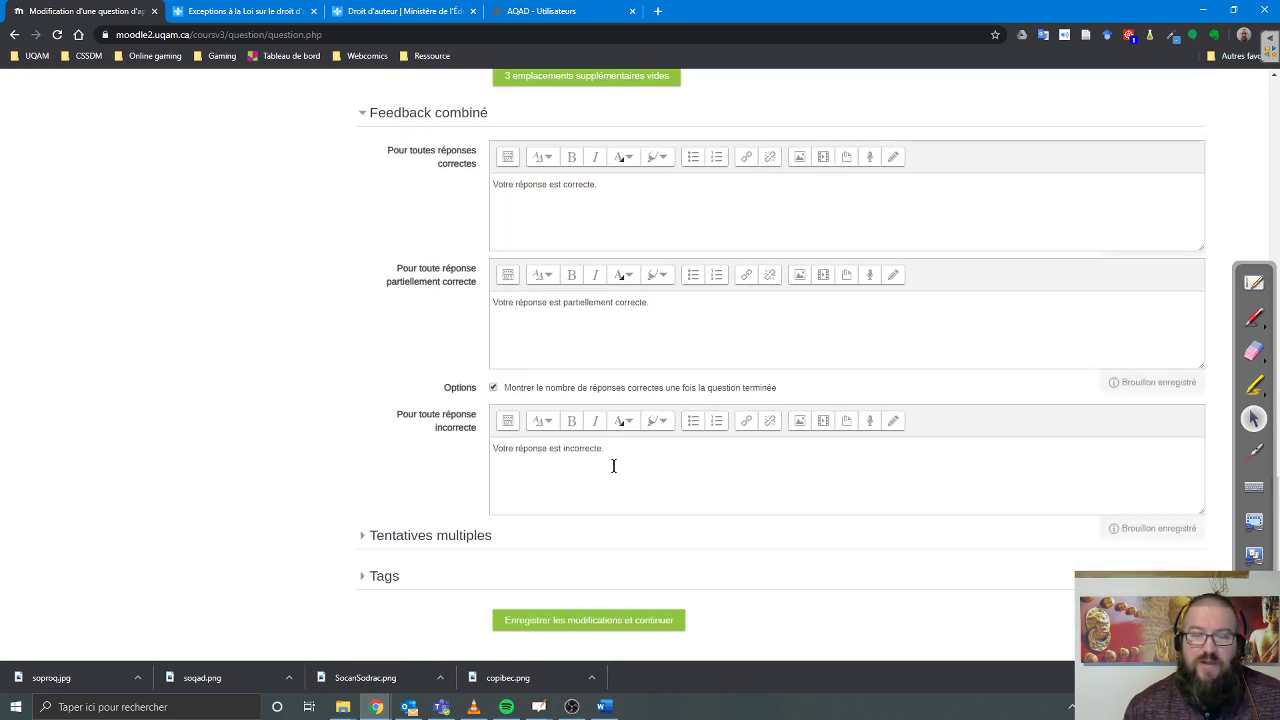
# Reword the combined feedback for fully correct answers in the plural as "Vos réponses sont correctes."
pyautogui.click(415, 162)
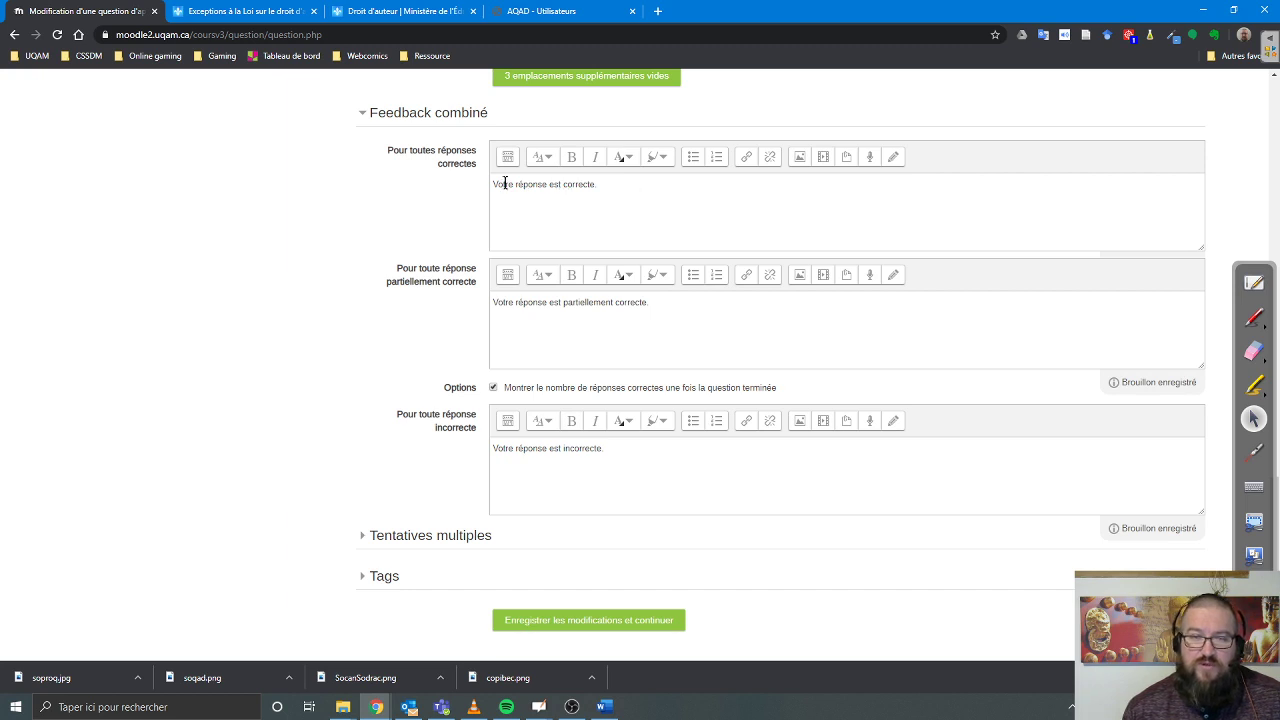
pyautogui.click(546, 212)
pyautogui.press('BackSpace')
pyautogui.press('BackSpace')
pyautogui.press('BackSpace')
pyautogui.press('BackSpace')
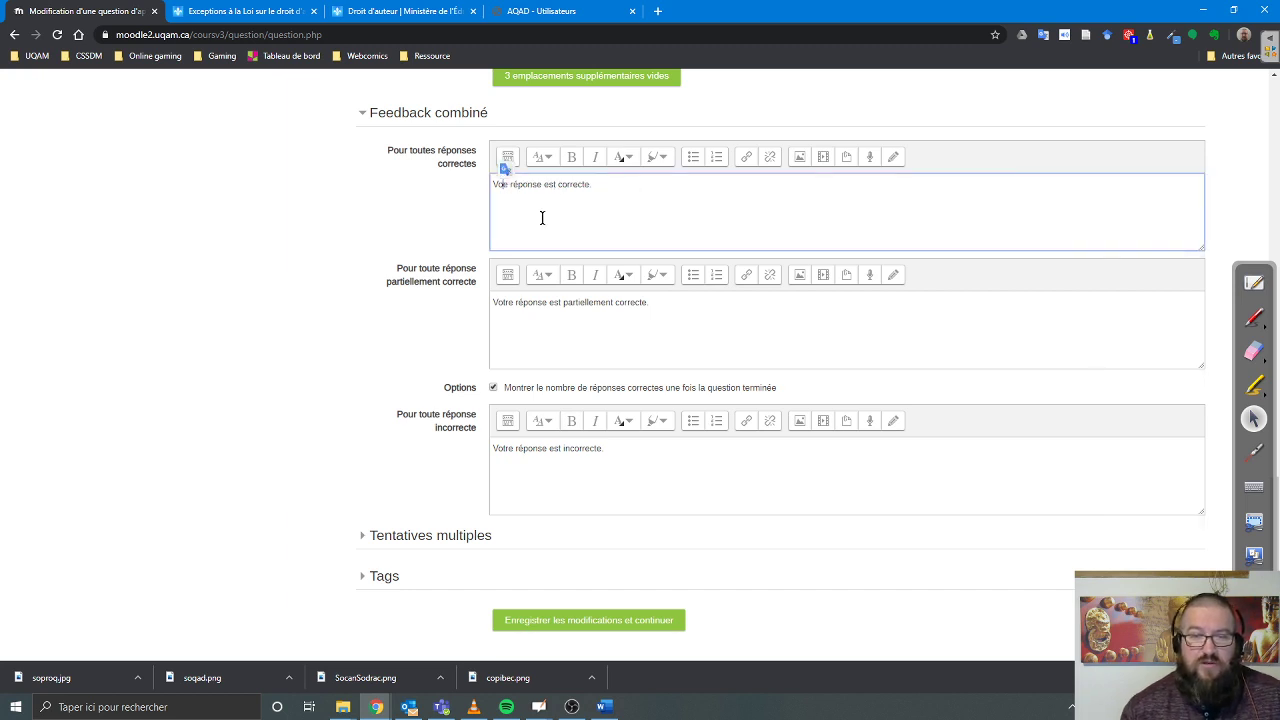
pyautogui.write('s')
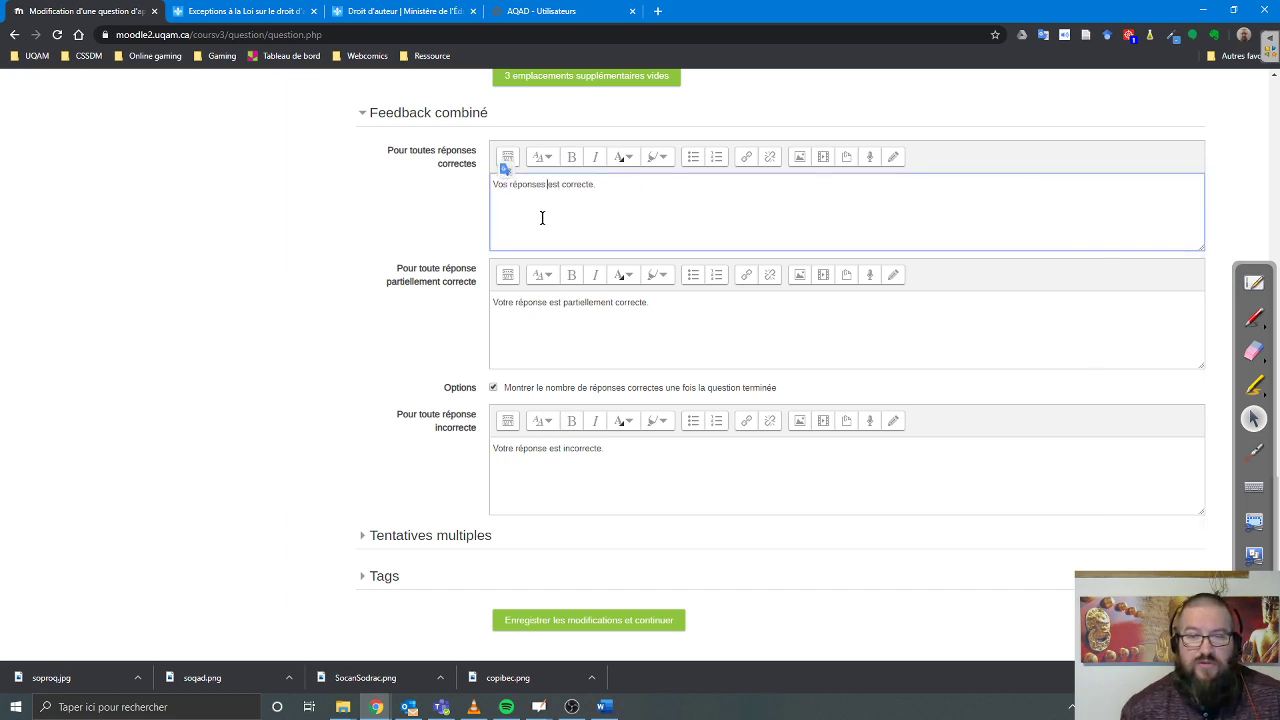
pyautogui.press('Delete')
pyautogui.press('Delete')
pyautogui.press('Delete')
pyautogui.write('sont')
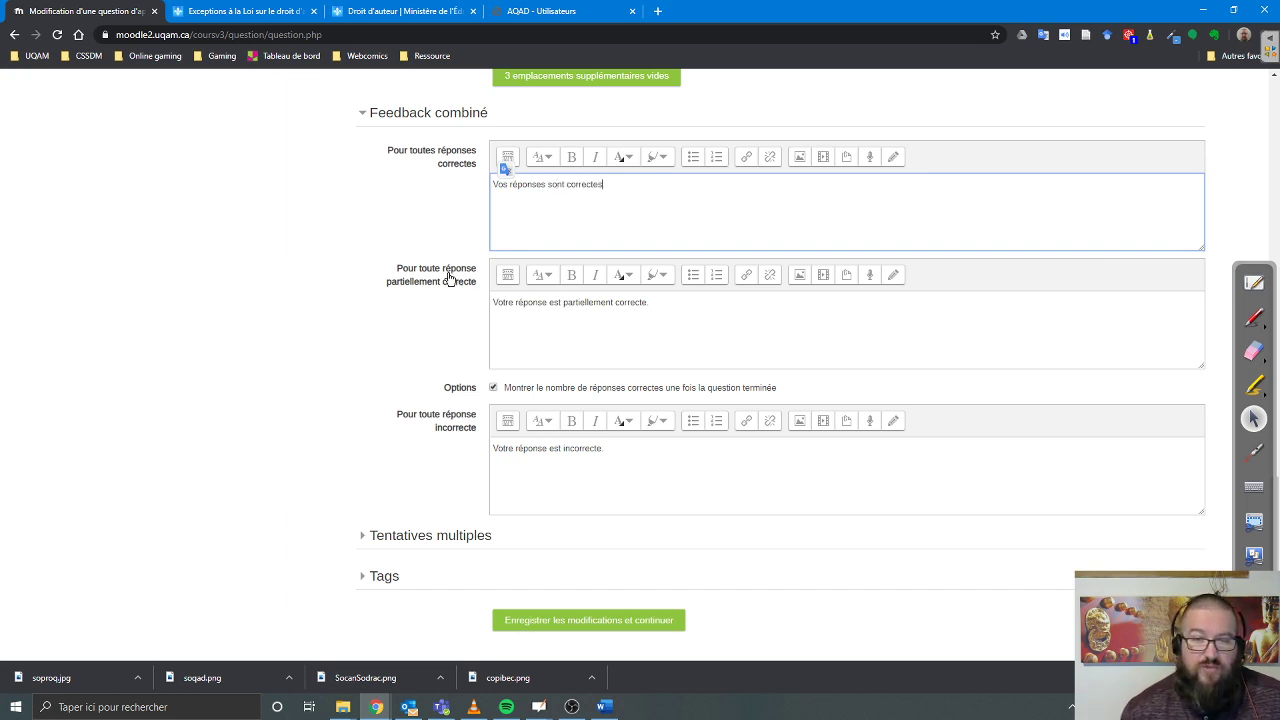
# Reword the combined feedback for partially correct answers as "Vos réponses sont partiellement correctes."
pyautogui.click(514, 301)
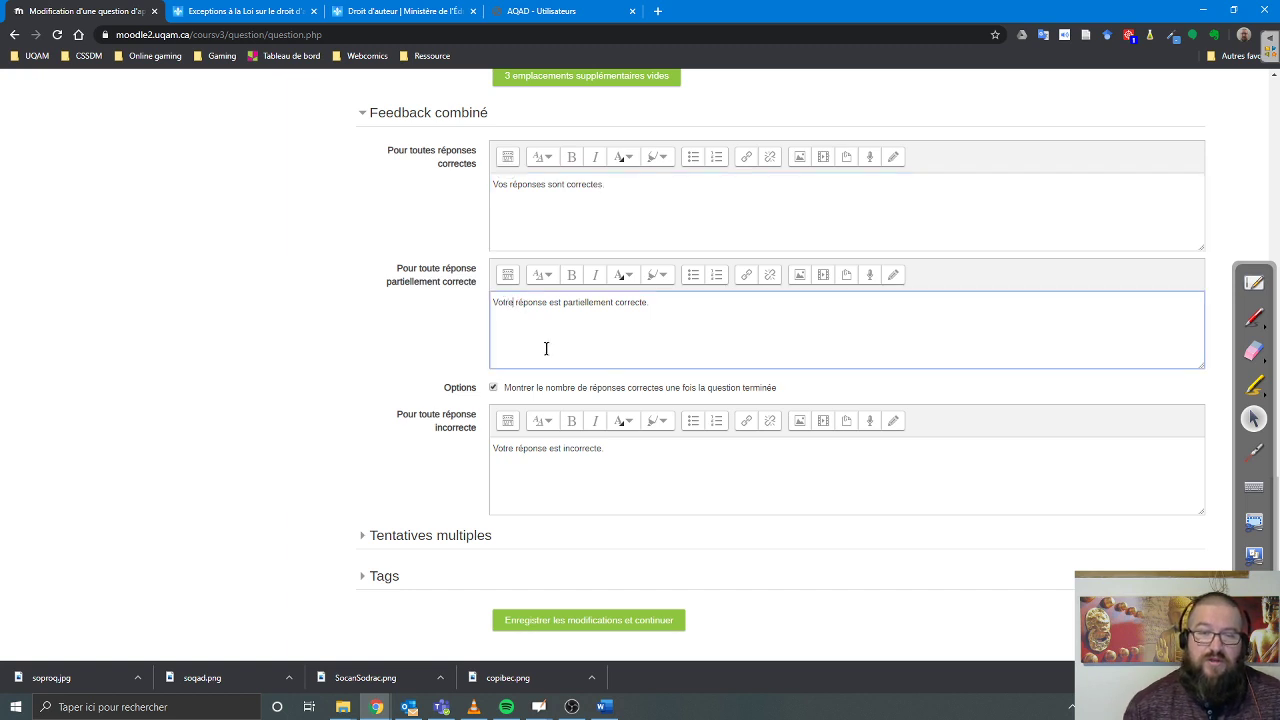
pyautogui.press('BackSpace')
pyautogui.press('BackSpace')
pyautogui.press('BackSpace')
pyautogui.write('ses')
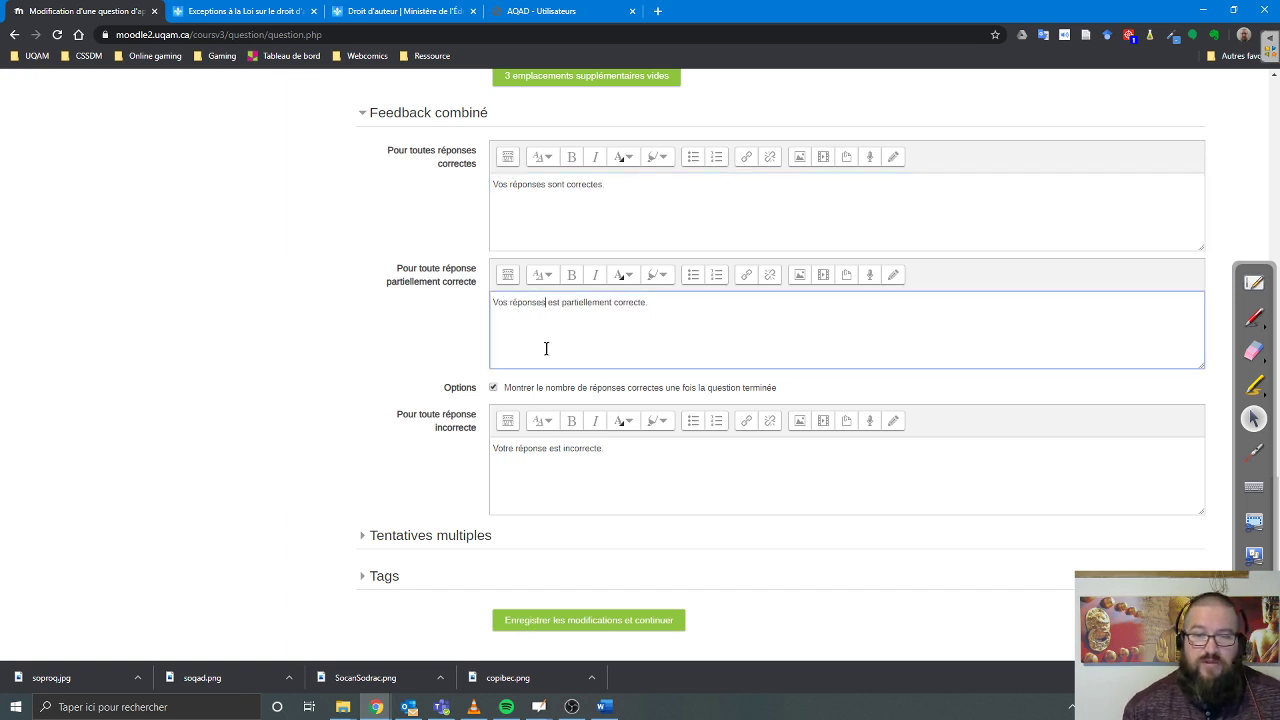
pyautogui.hotkey('ctrl', 'shift', 'Left')
pyautogui.write('sont')
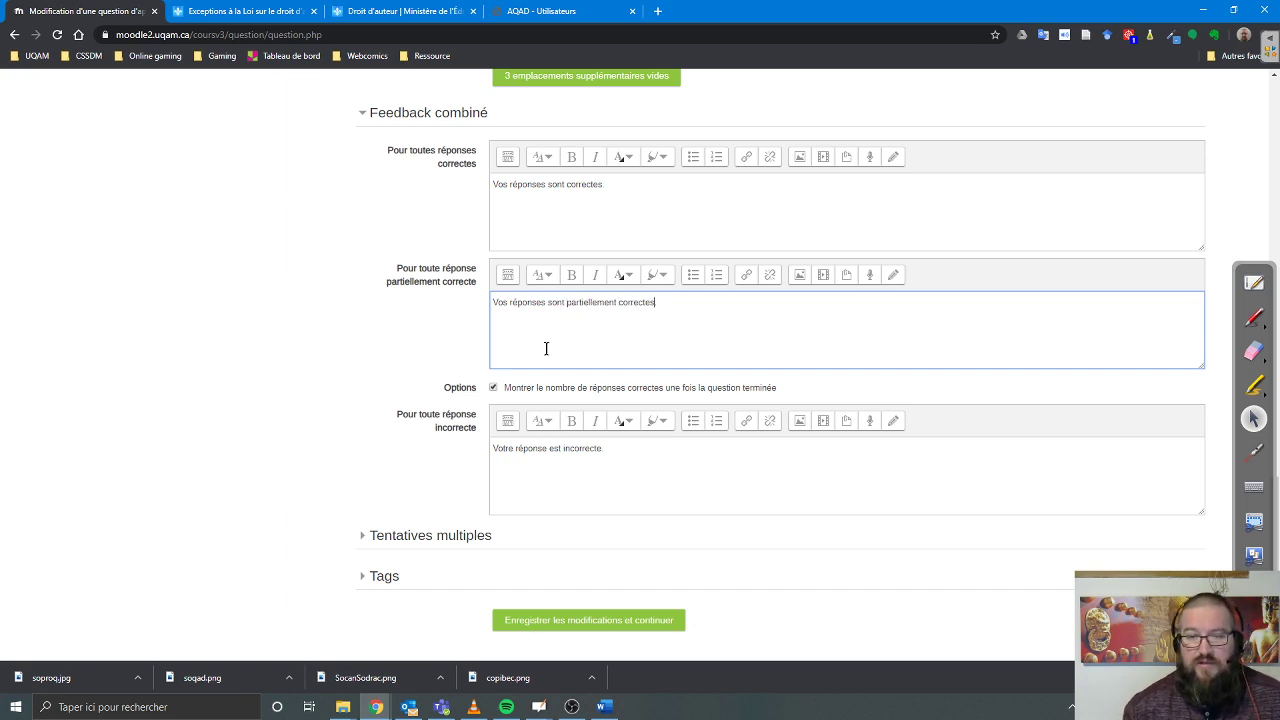
pyautogui.press('BackSpace')
# Replace the combined feedback for incorrect answers with "Aucune de vos réponses n'est correct"
pyautogui.moveTo(612, 461); pyautogui.dragTo(466, 449)
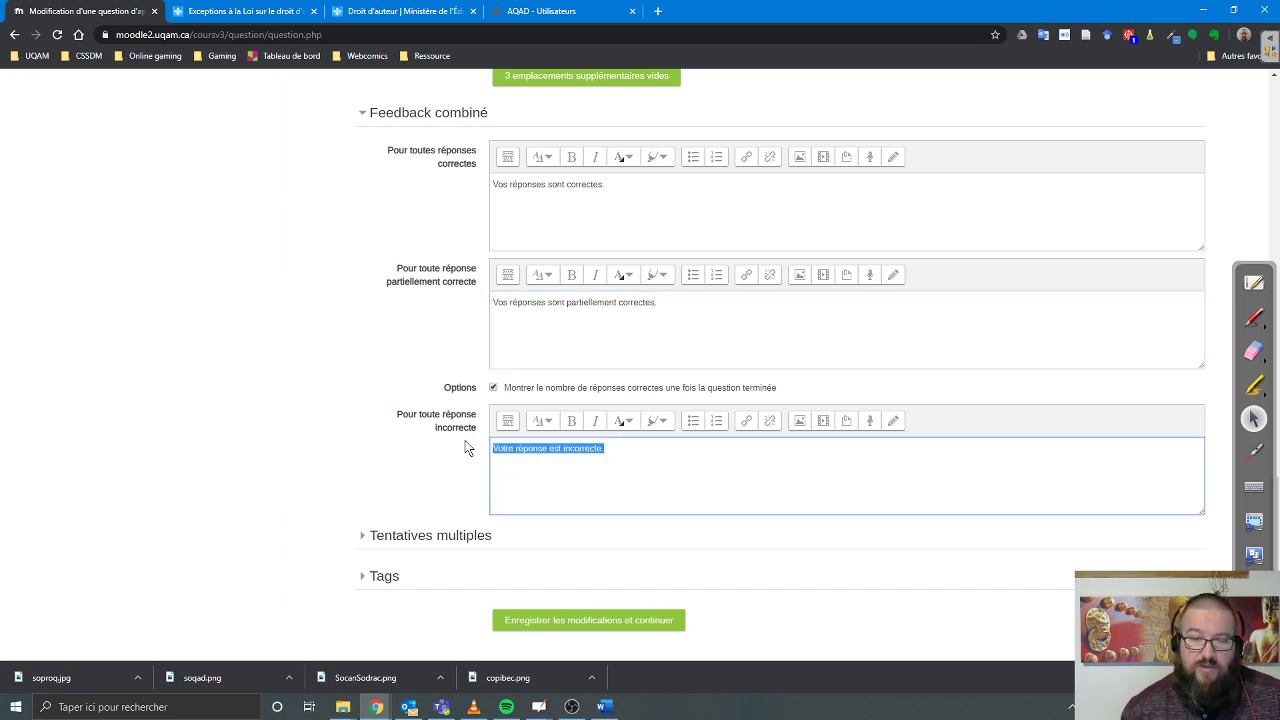
pyautogui.write('Aucune de vos réponses')
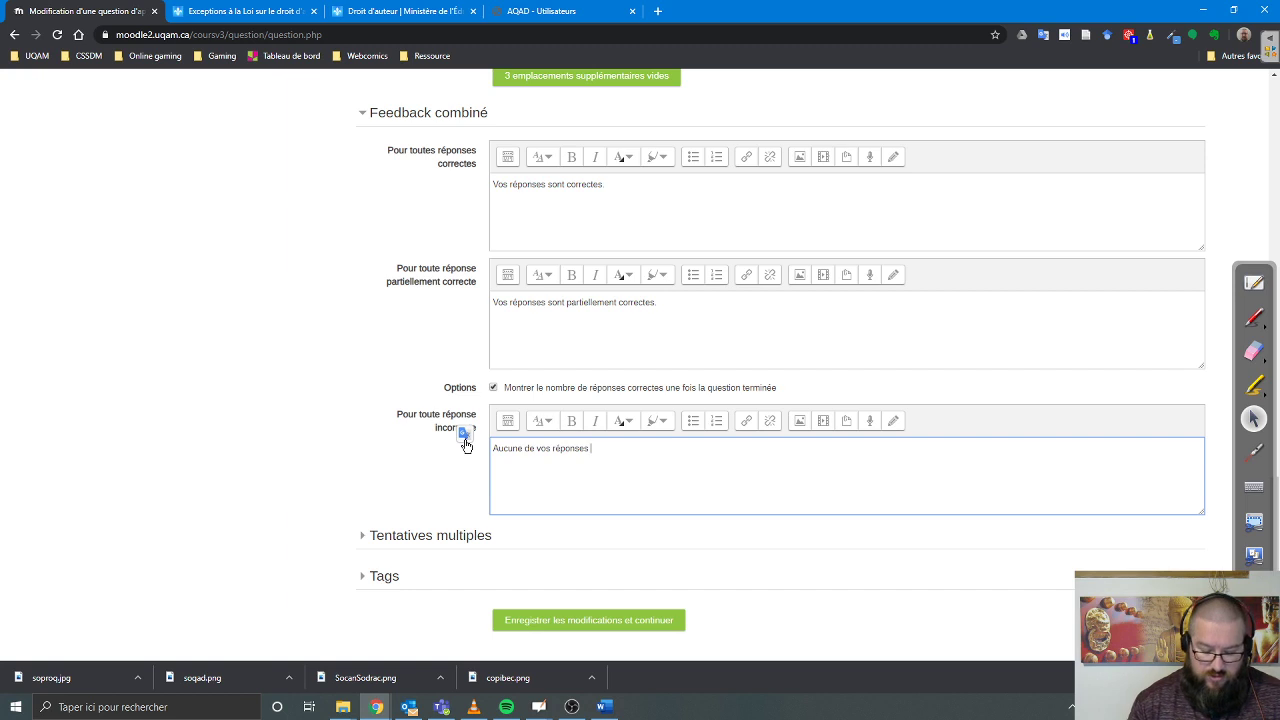
pyautogui.write(" n'est correct")
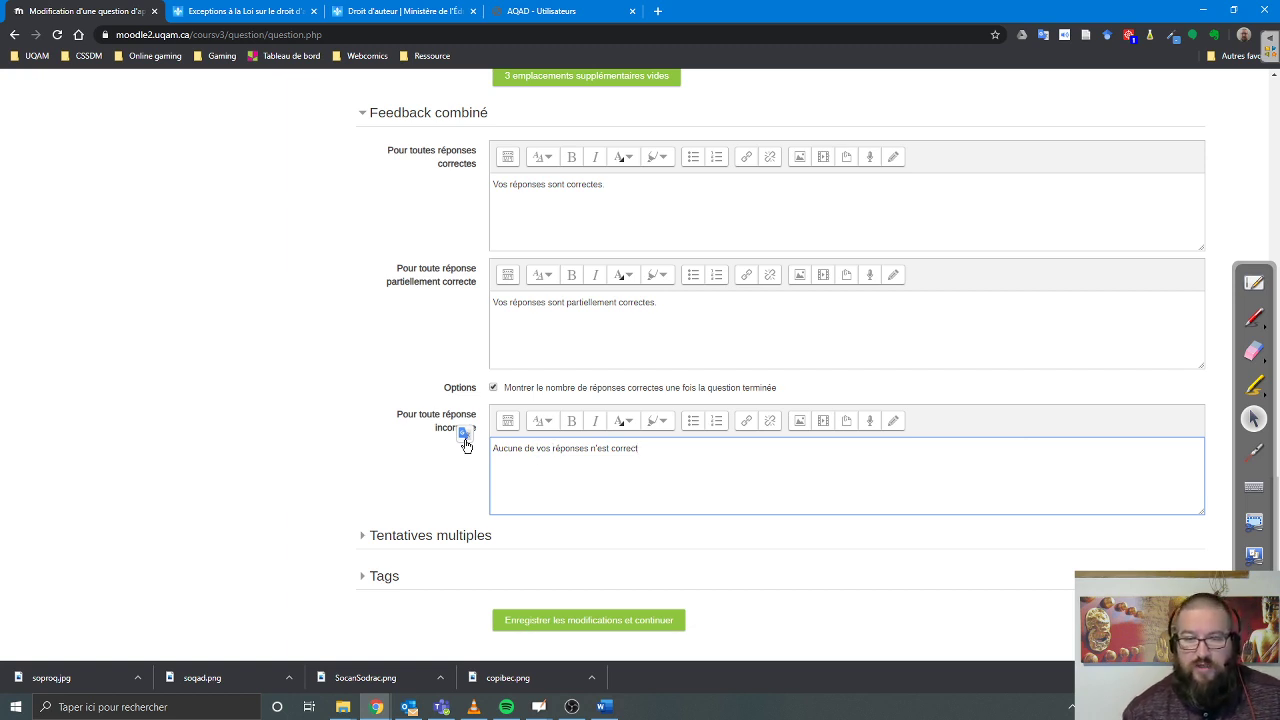
# Check the incorrect-answer message with Antidote, correct its last word to "correcte", and save the matching question
pyautogui.moveTo(660, 451); pyautogui.dragTo(492, 450)
pyautogui.rightClick(512, 452)
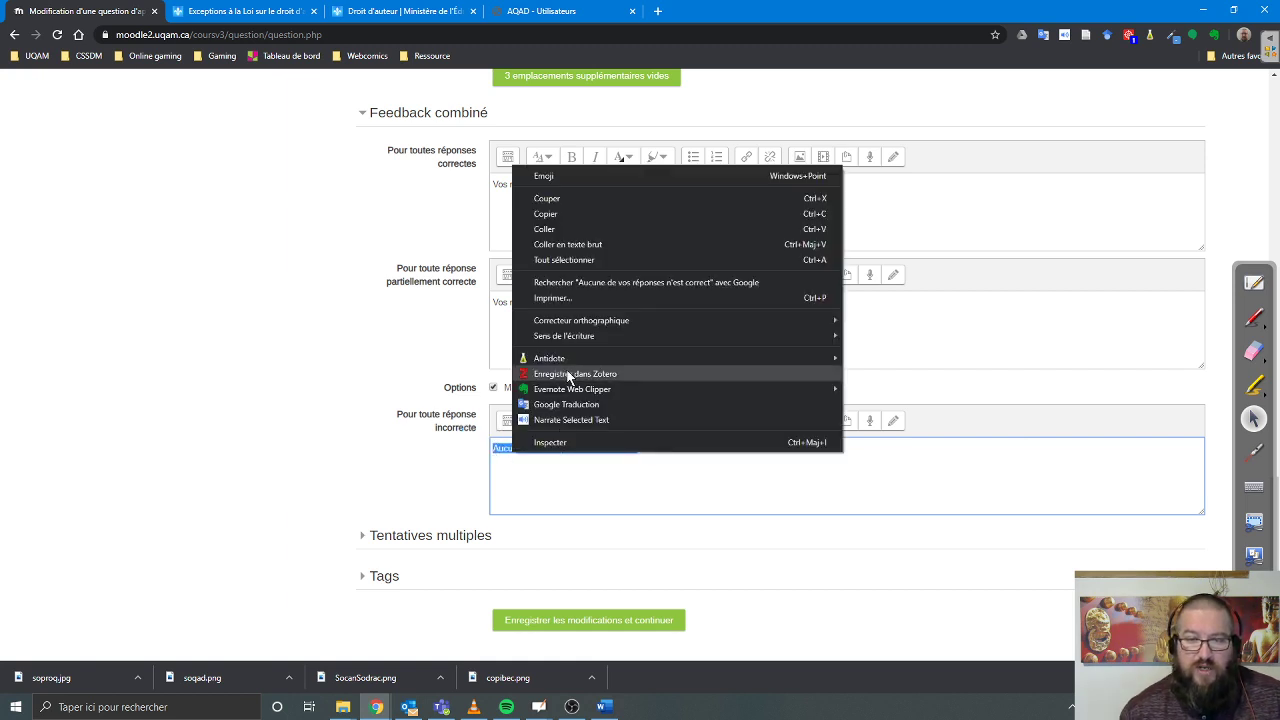
pyautogui.moveTo(578, 357)
pyautogui.click(930, 361)
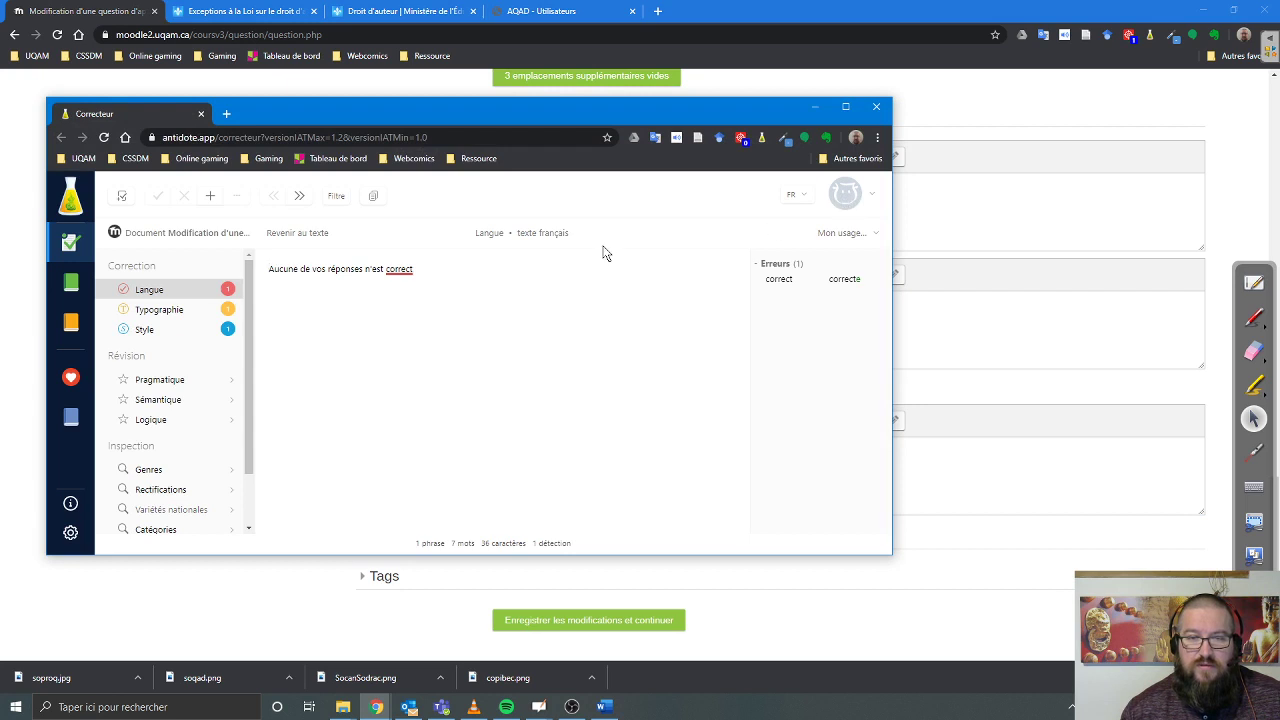
pyautogui.doubleClick(404, 271)
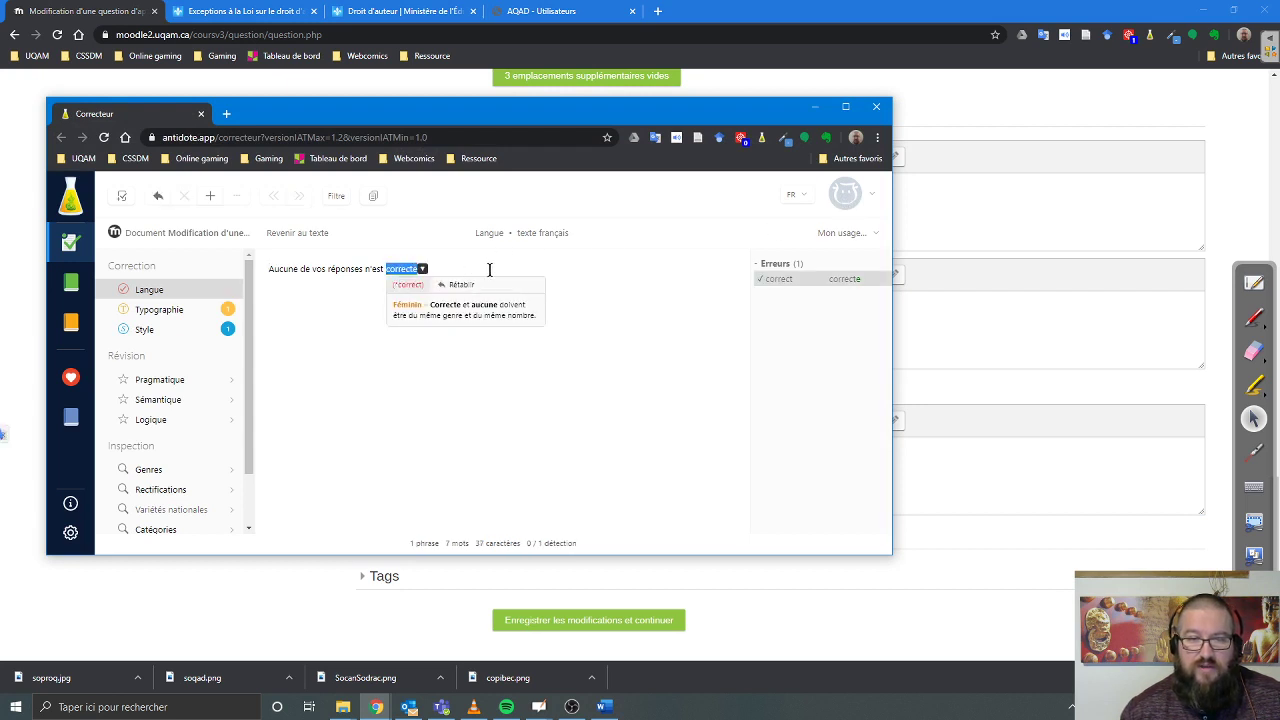
pyautogui.click(876, 106)
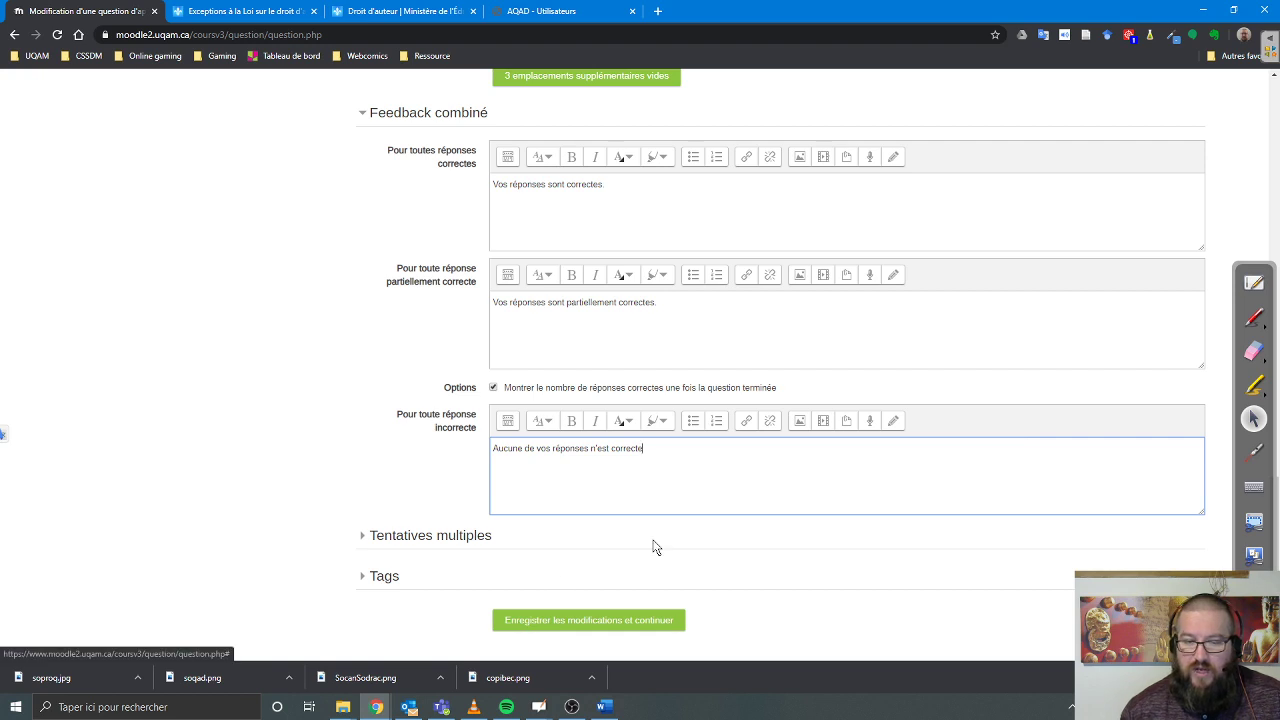
pyautogui.scroll(-1, 655, 548)
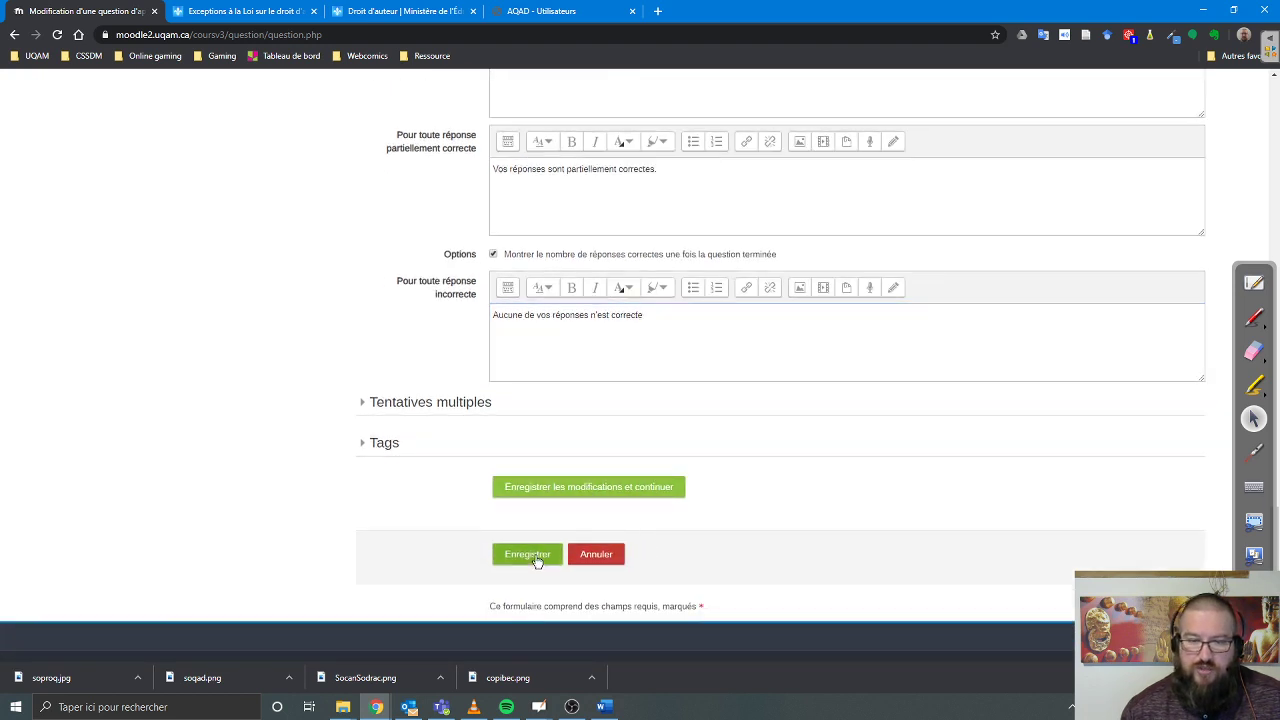
pyautogui.click(537, 561)
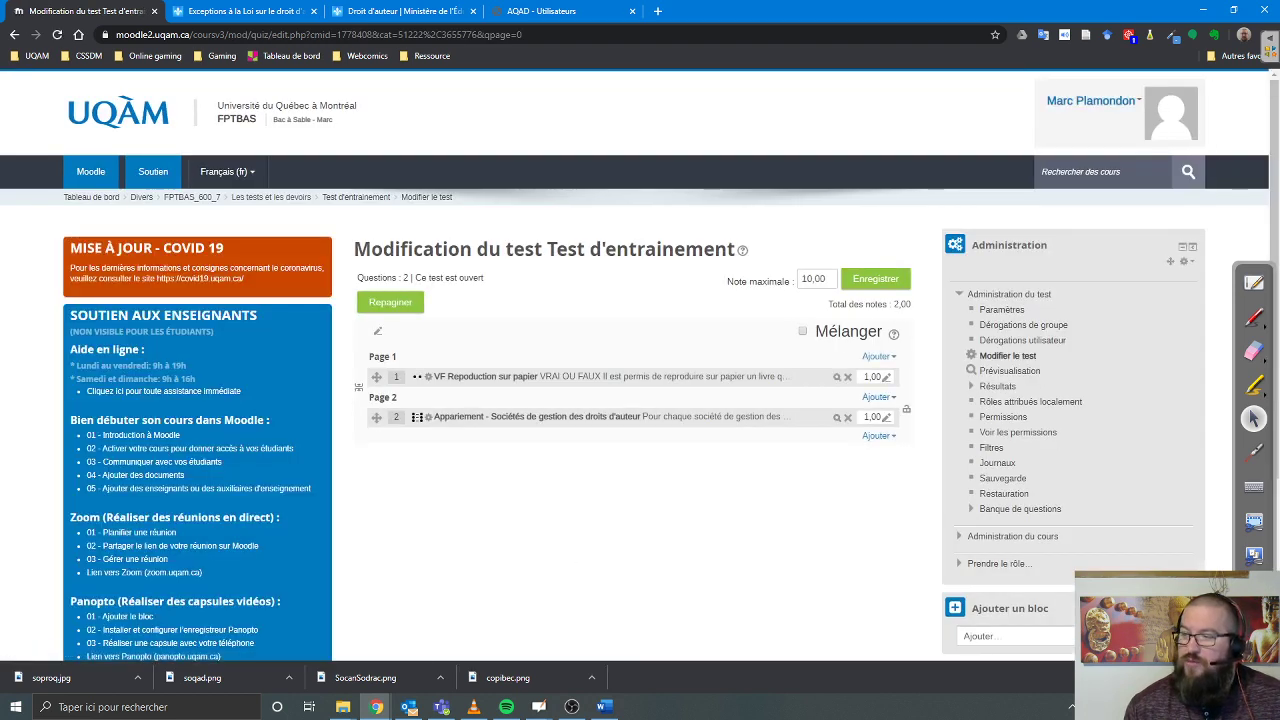
# Add a new multiple-choice question (Choix multiple) after the matching question in the quiz
pyautogui.click(879, 437)
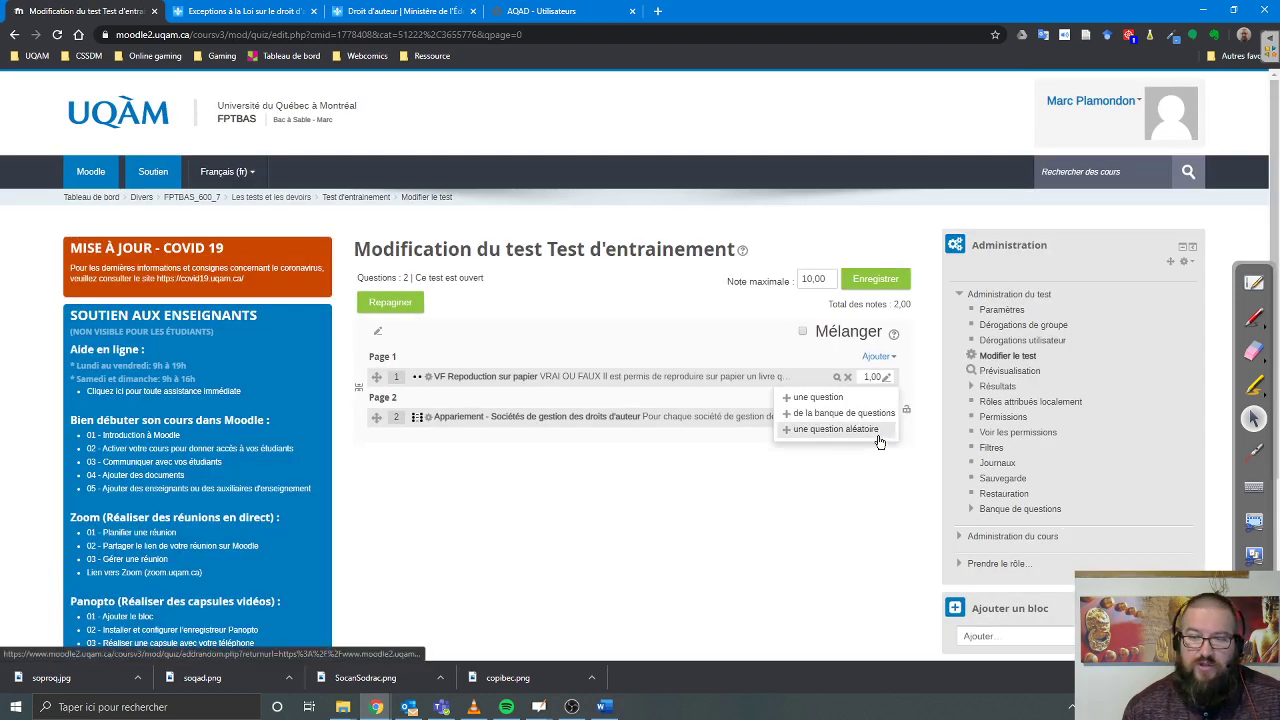
pyautogui.click(818, 397)
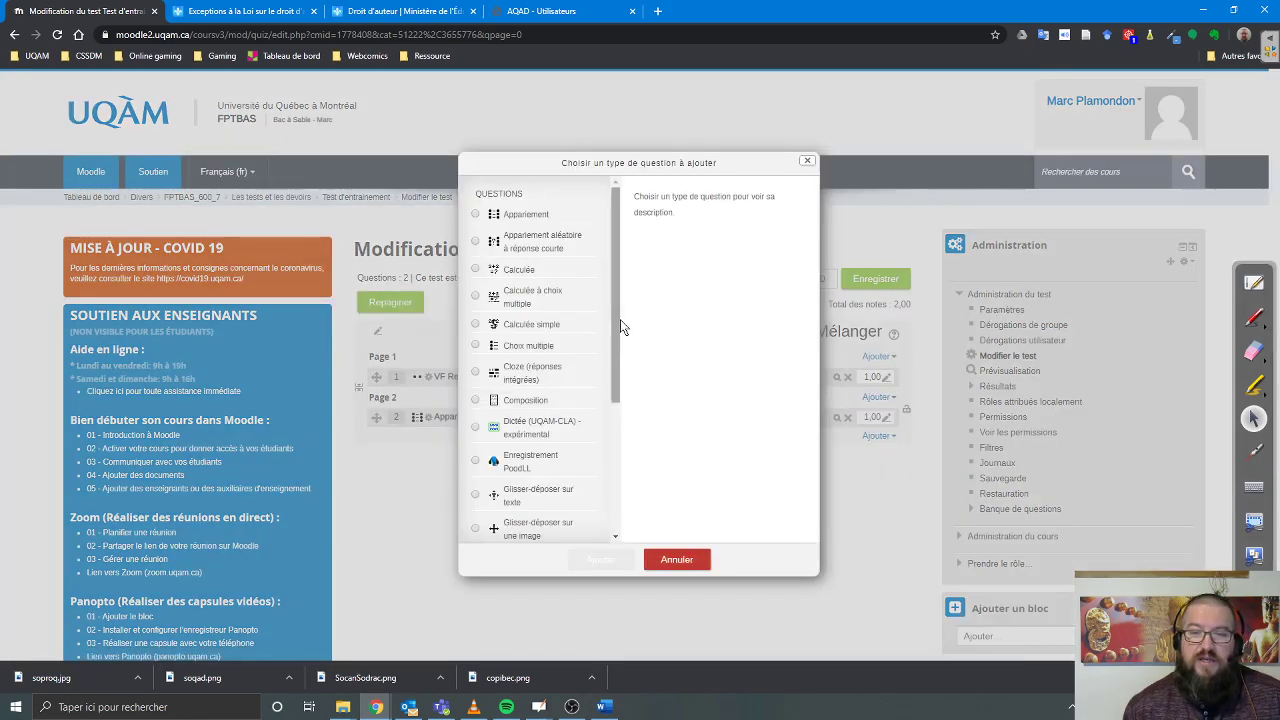
pyautogui.scroll(-1, 615, 315)
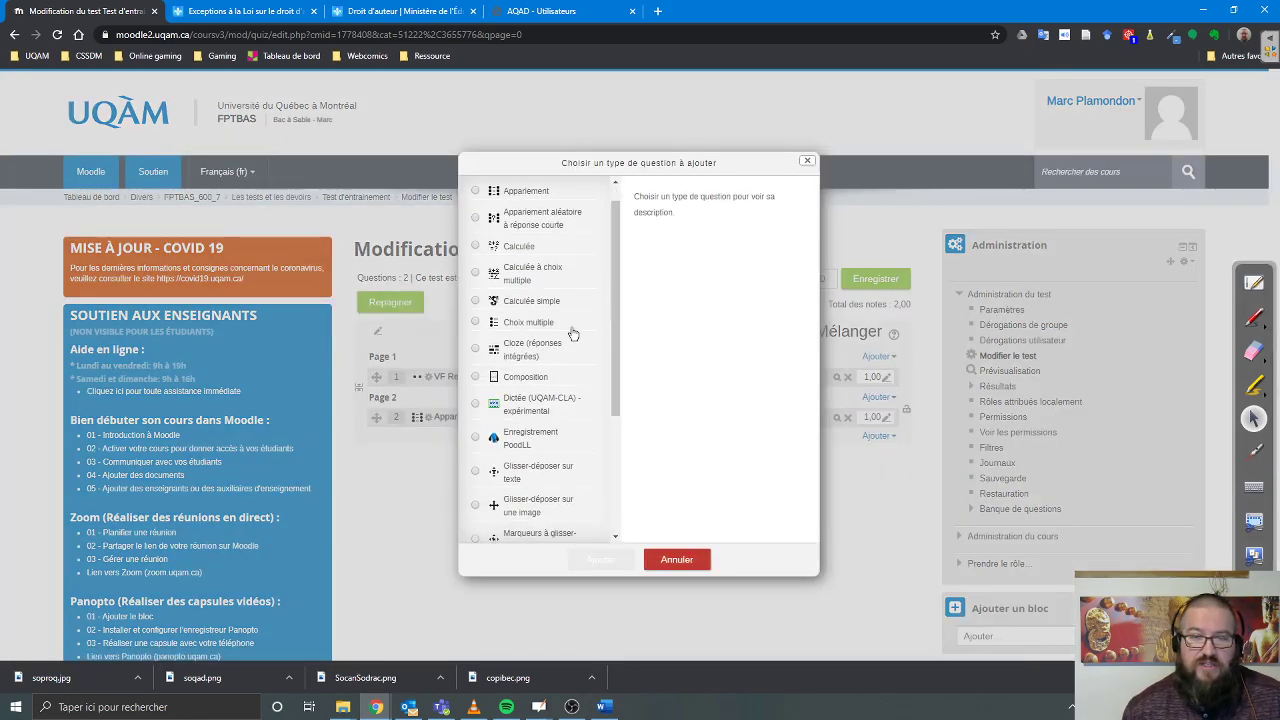
pyautogui.click(476, 322)
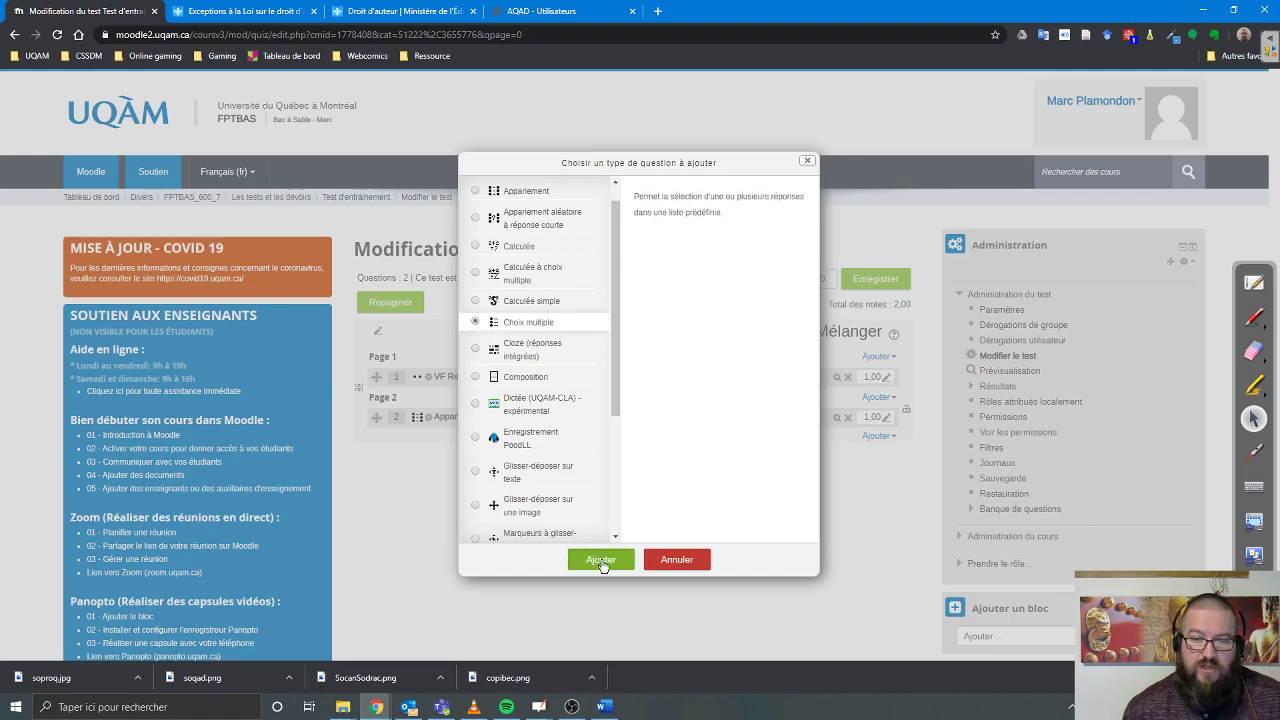
pyautogui.click(601, 560)
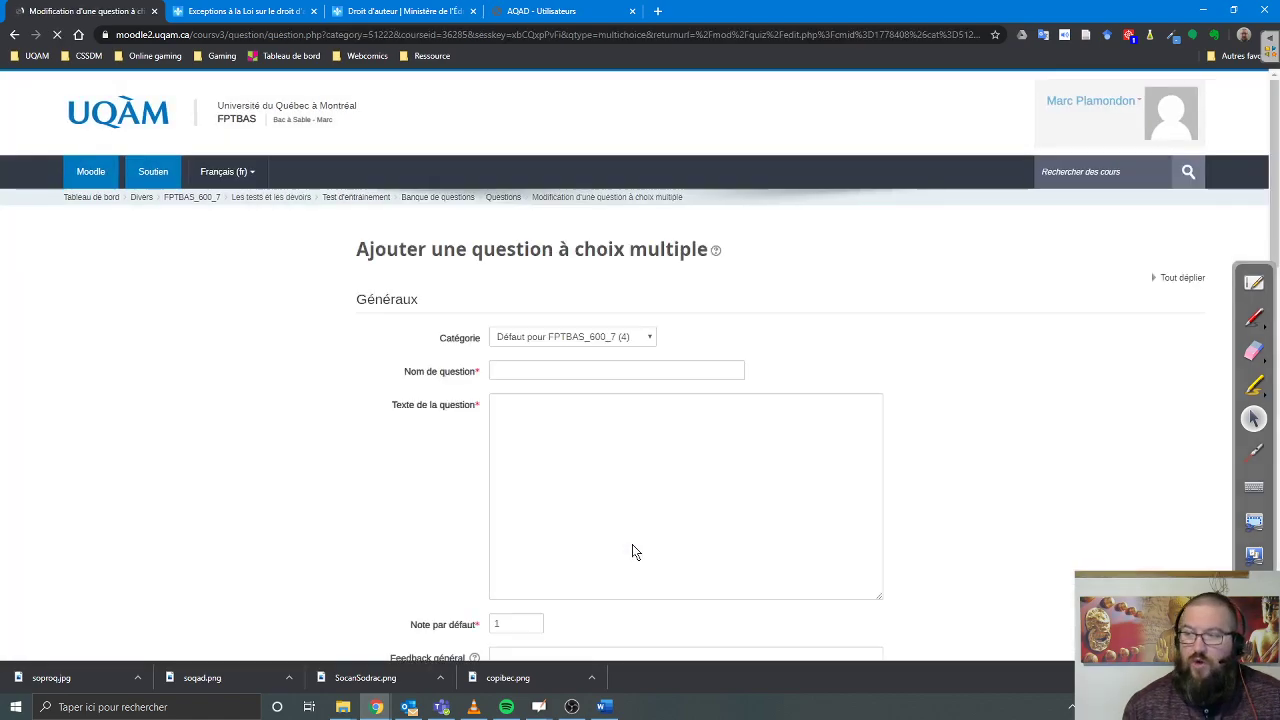
# Name the multiple-choice question "QCM Définition établissement scolaire"
pyautogui.click(524, 374)
pyautogui.write('Q')
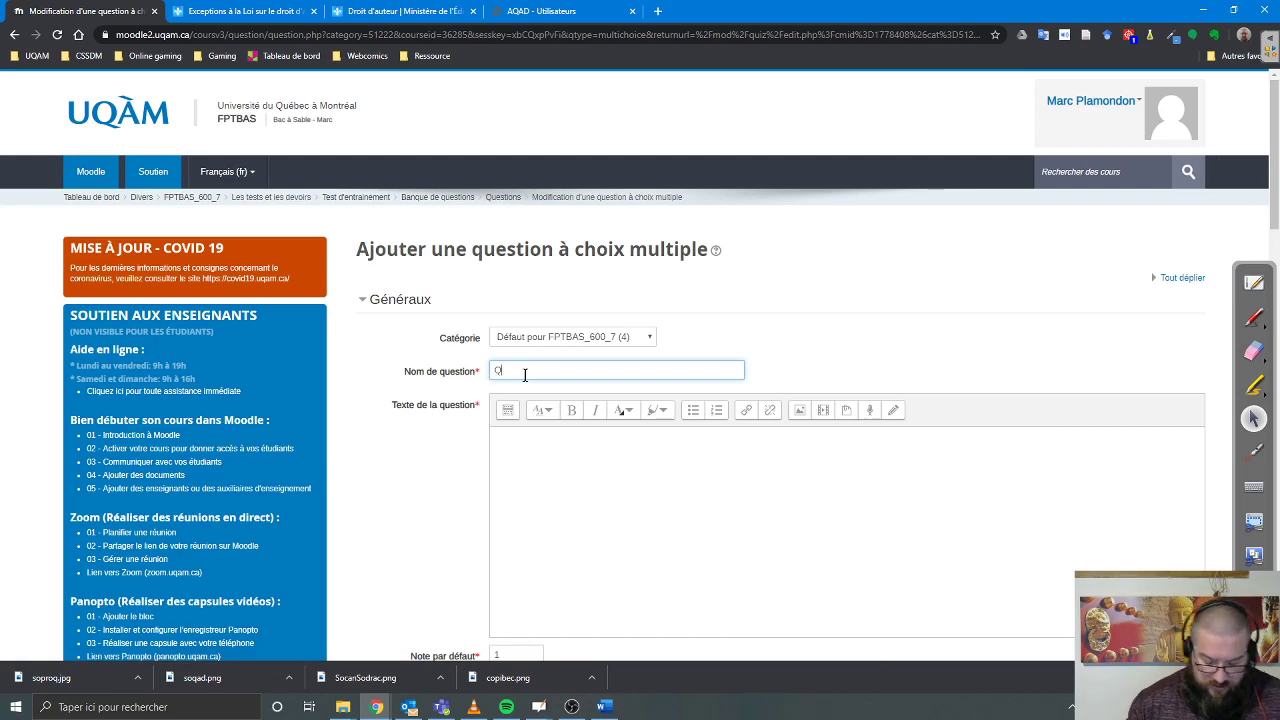
pyautogui.write('CM')
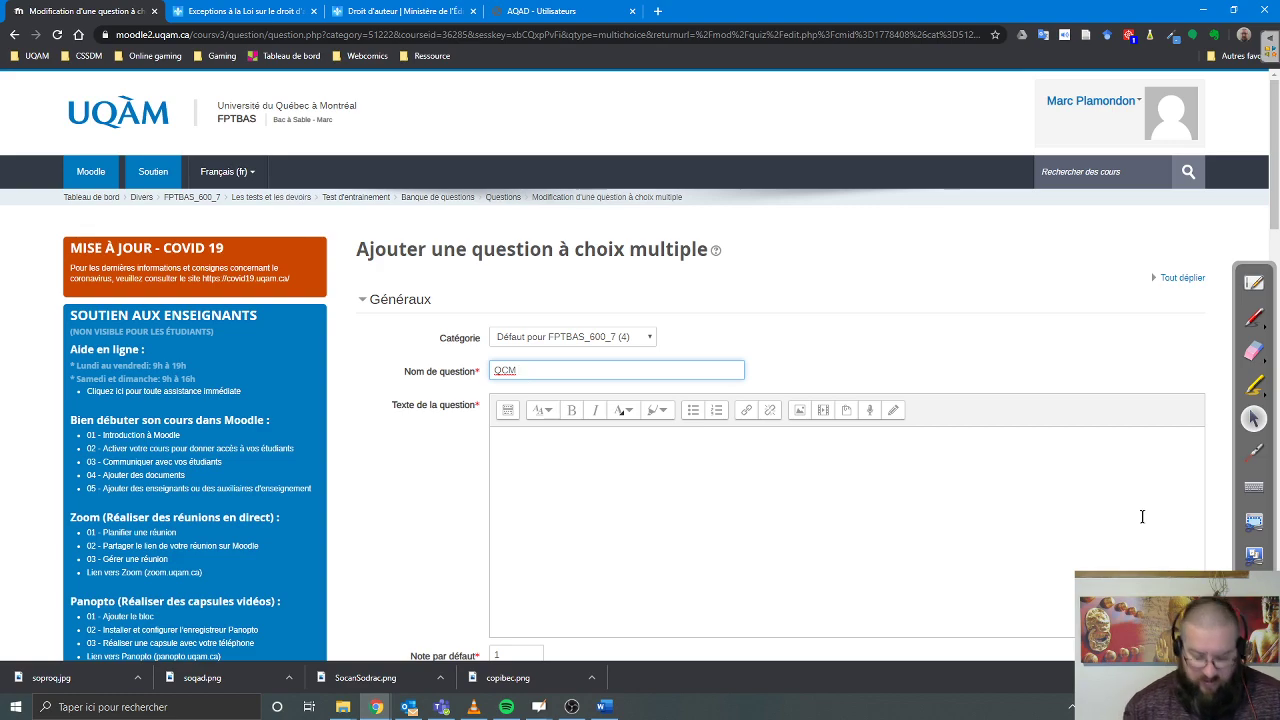
pyautogui.write(' Défin')
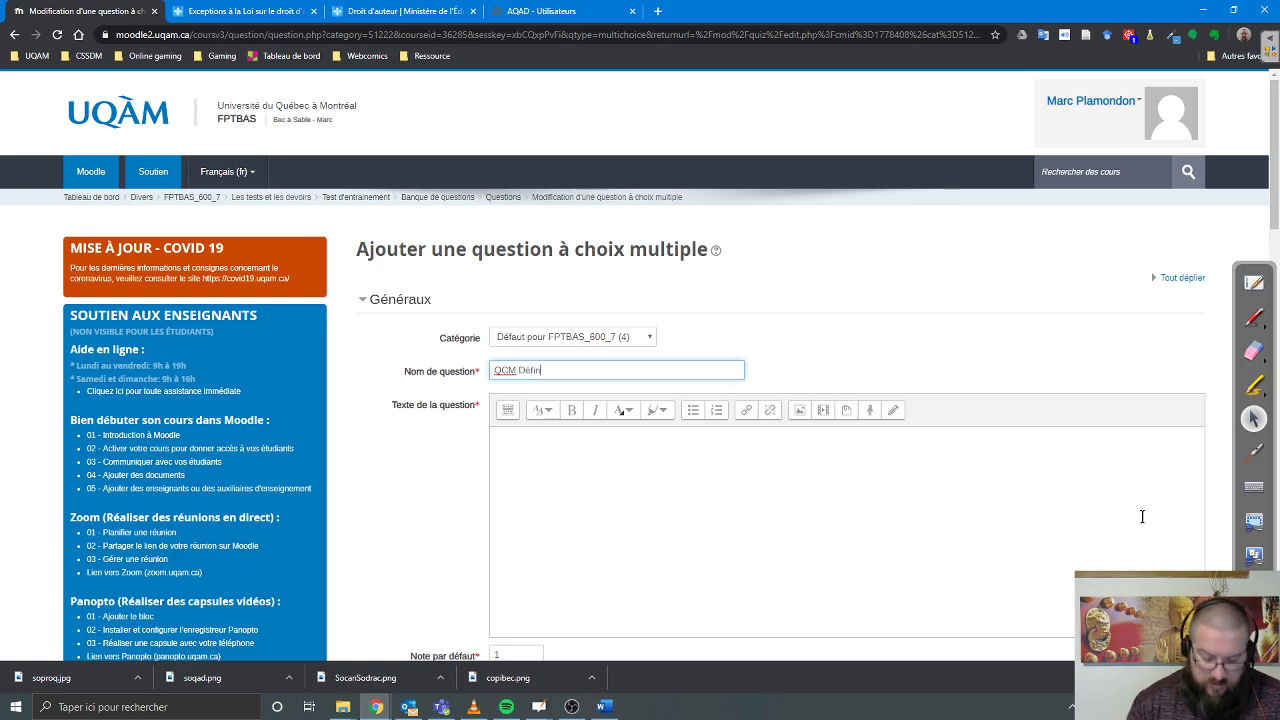
pyautogui.write('ition établi')
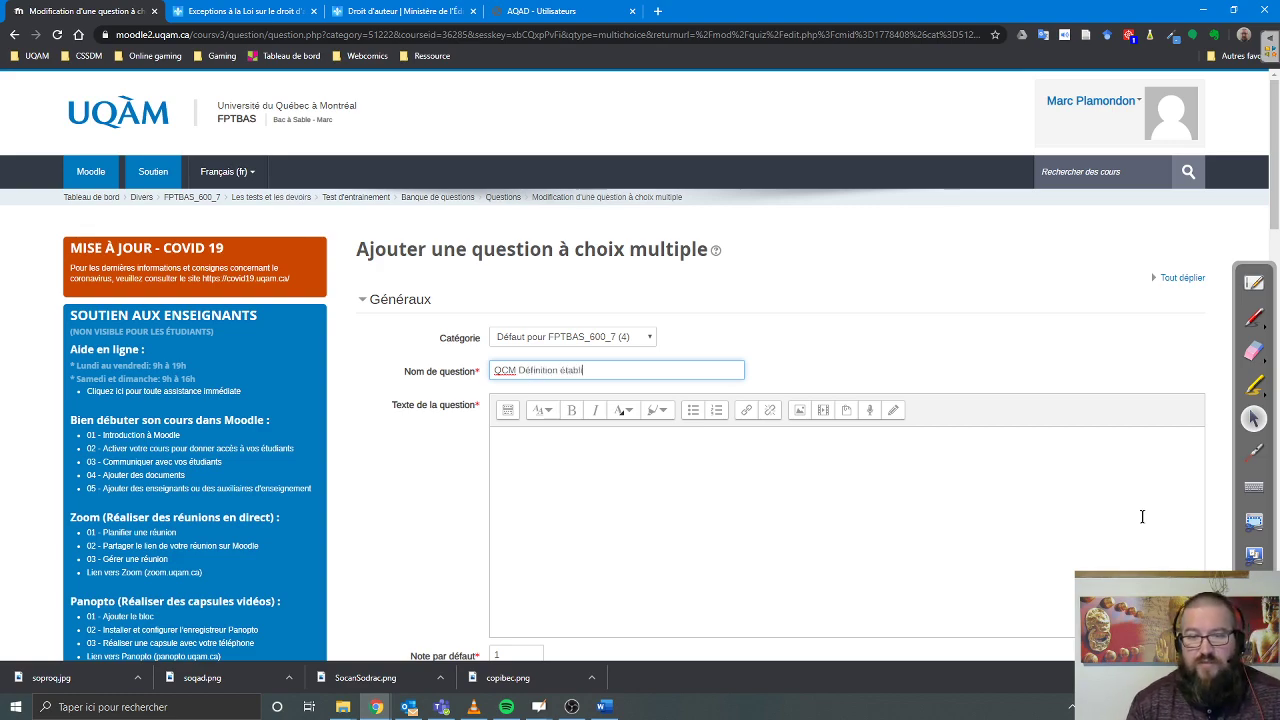
pyautogui.write('ssement scolaire')
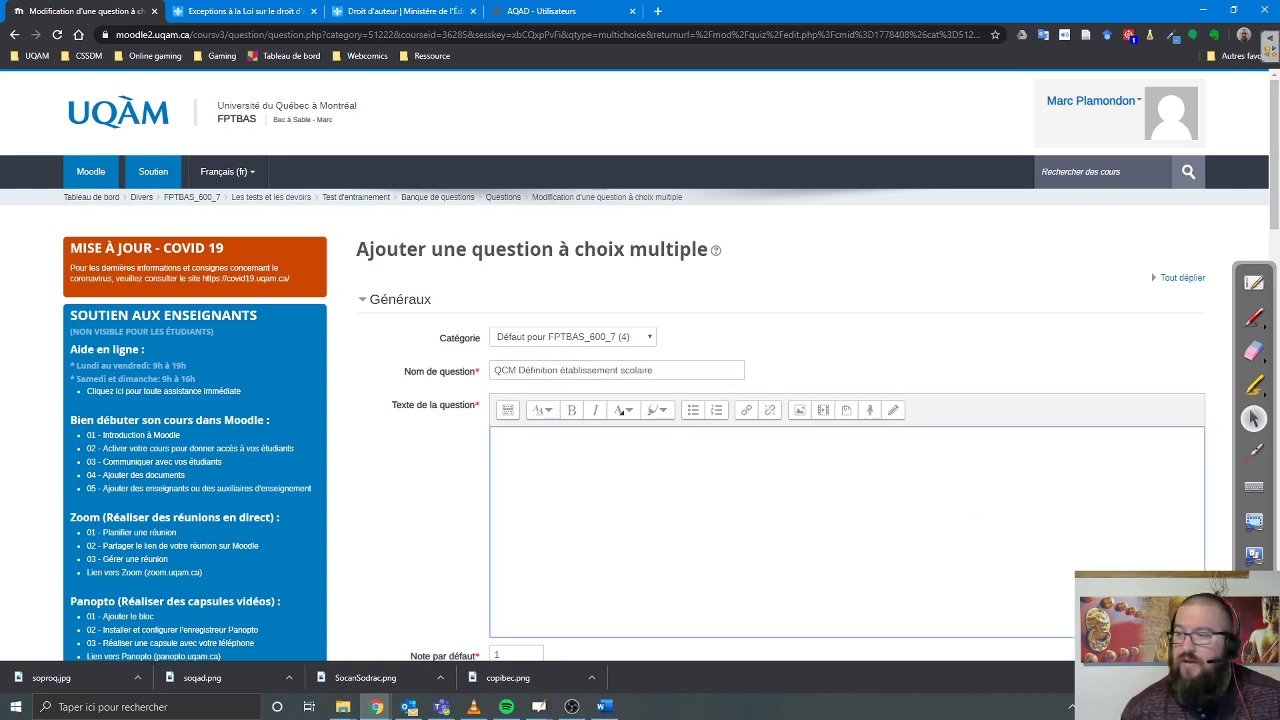
# Paste the question text "Au sens de la loi sur le droit d'auteur, quelle définition correspond le mieux à un établissement d'enseignement." from the Word document
pyautogui.hotkey('alt', 'Tab')
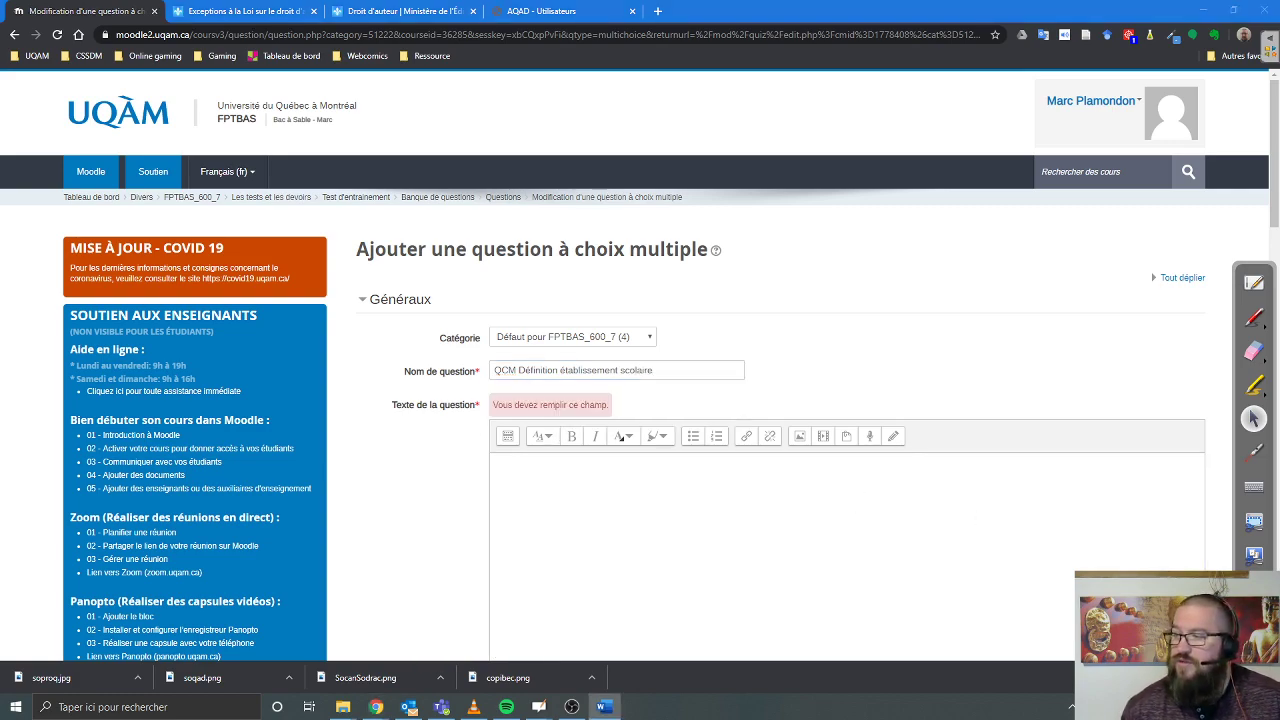
pyautogui.click(574, 499)
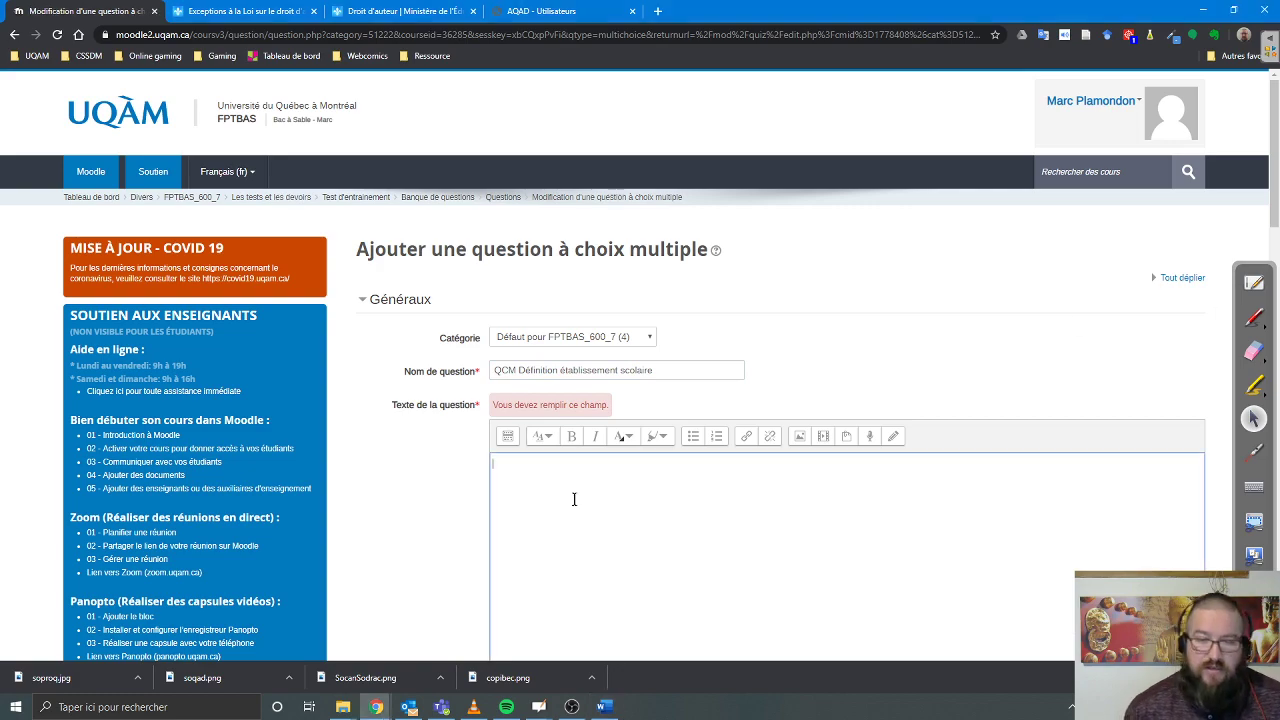
pyautogui.hotkey('ctrl', 'v')
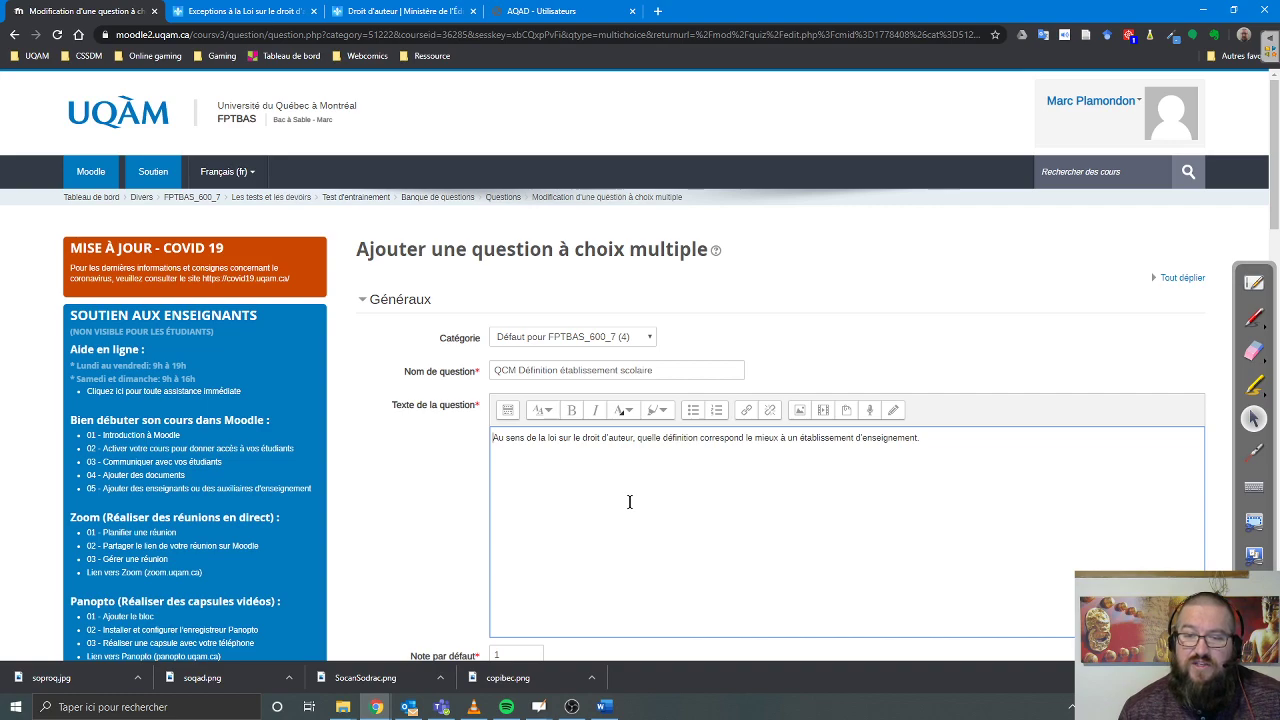
# Enter "Source :" in the general feedback, followed by the copied web address of the open PDF droit_dauteur_exceptions_loi.pdf
pyautogui.scroll(-2, 629, 501)
pyautogui.scroll(-5, 629, 501)
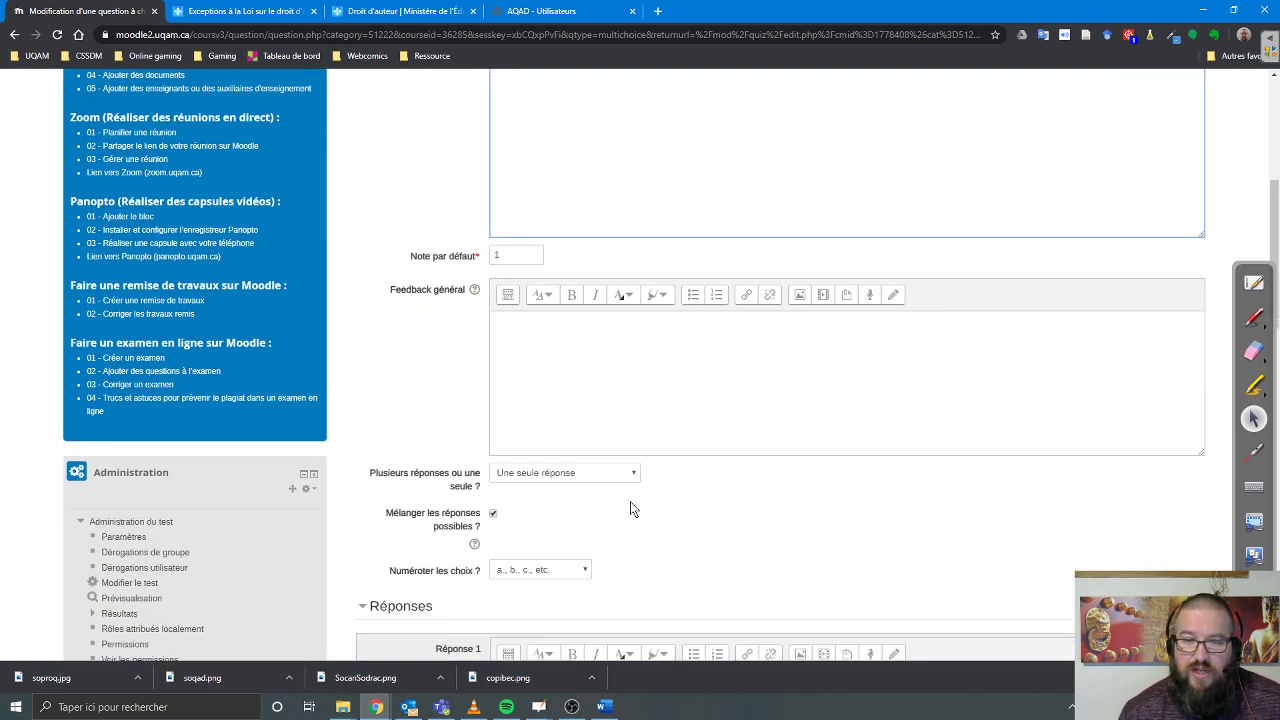
pyautogui.scroll(2, 630, 501)
pyautogui.click(600, 371)
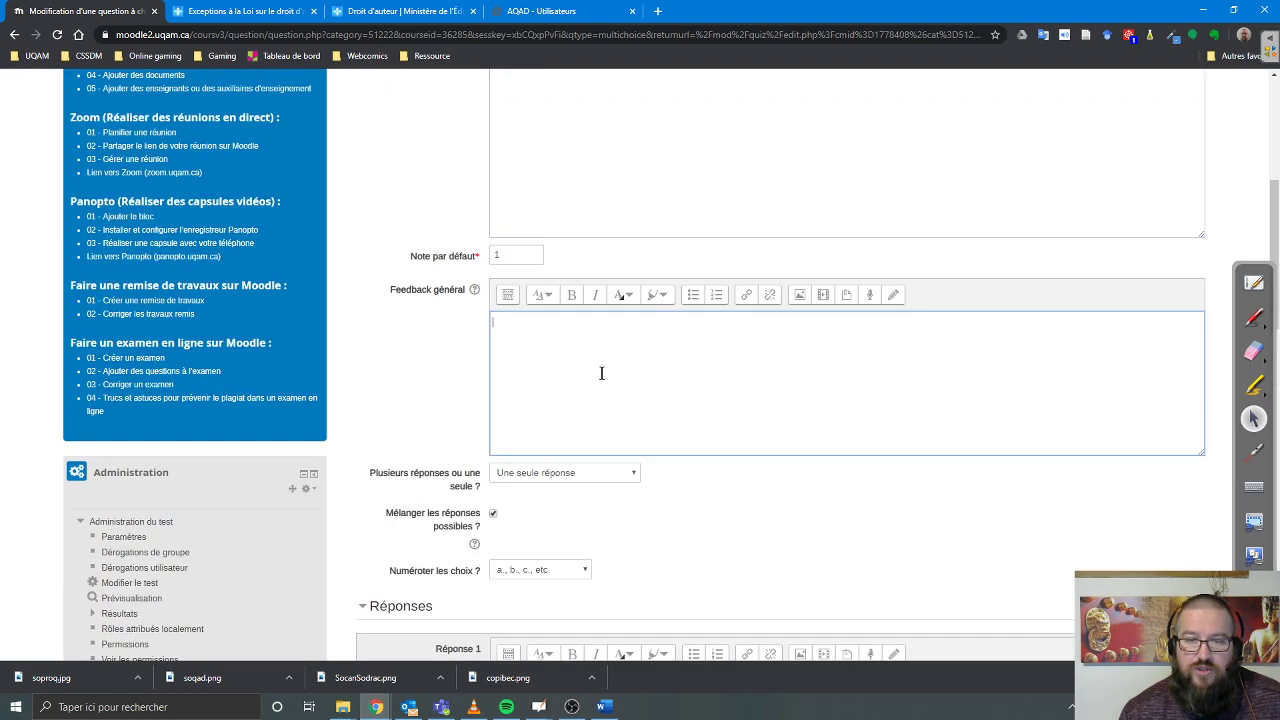
pyautogui.click(222, 11)
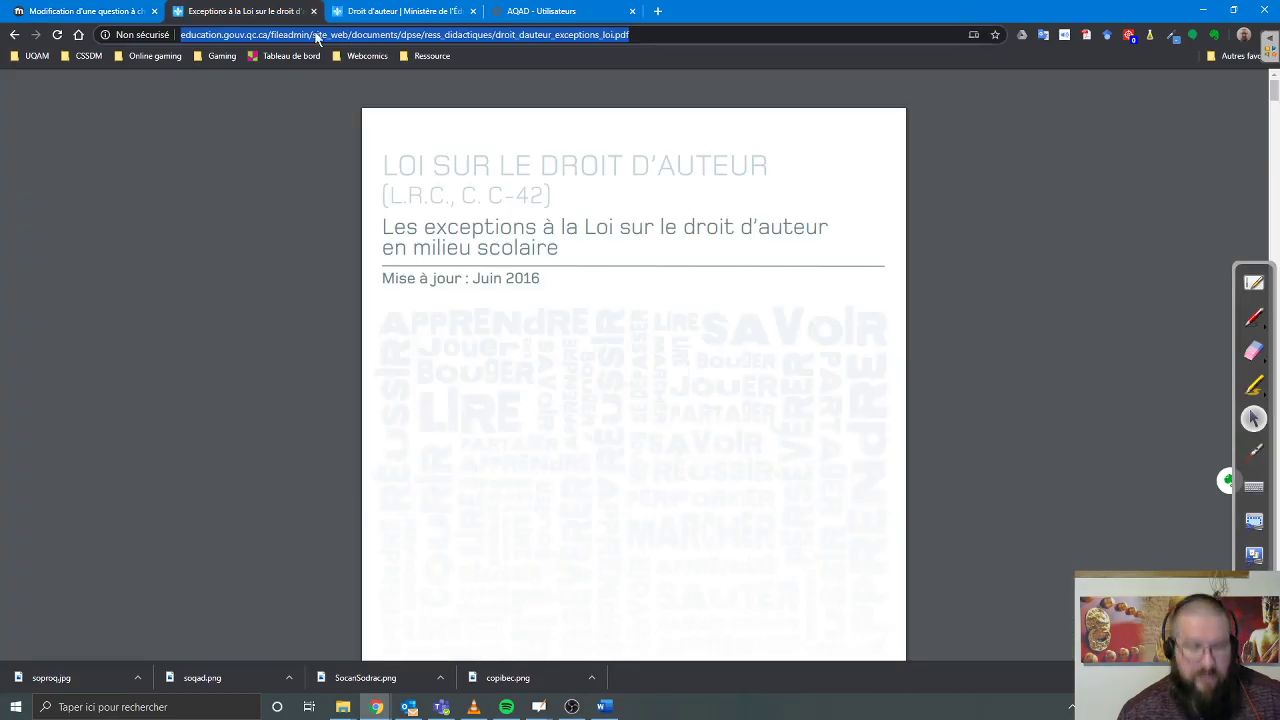
pyautogui.click(80, 11)
pyautogui.write('Sour')
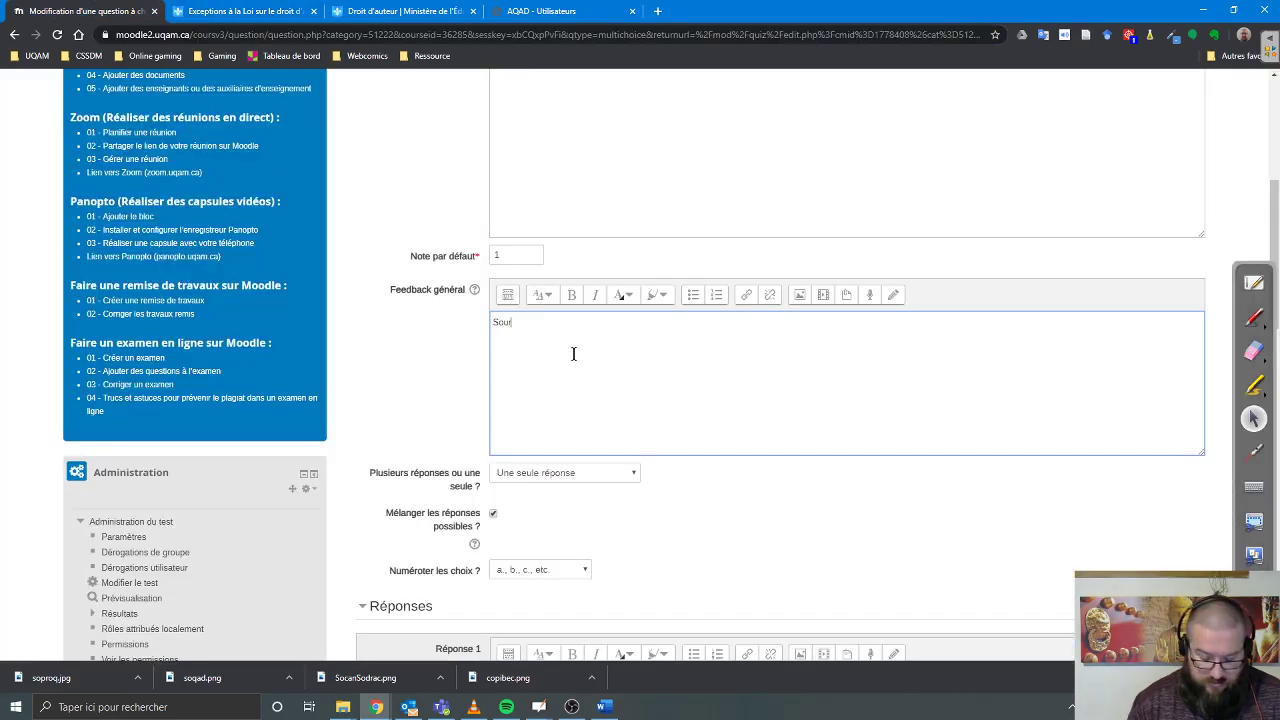
pyautogui.write('ce :')
pyautogui.write('http://www.education.gouv.qc.ca/fileadmin/site_web/documents/dpse/ress_didactiques/droit_dauteur_exceptions_loi.pdf')
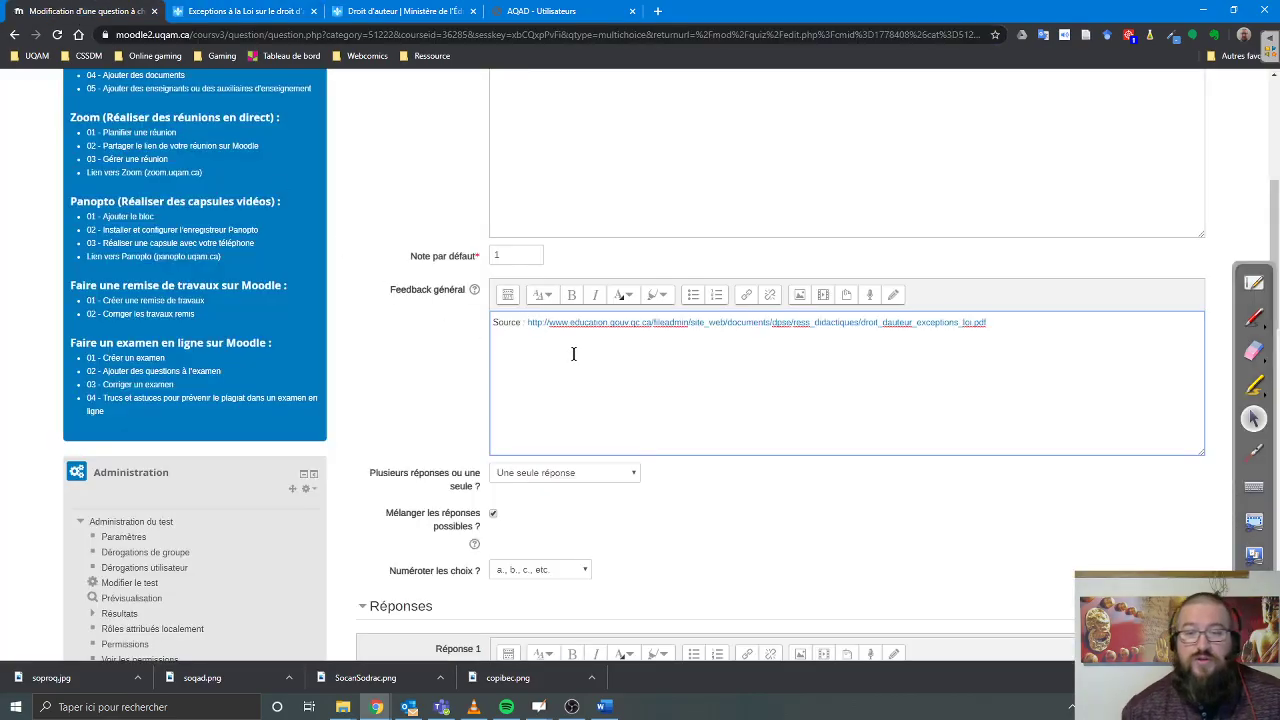
pyautogui.scroll(-3, 573, 353)
pyautogui.scroll(-1, 777, 354)
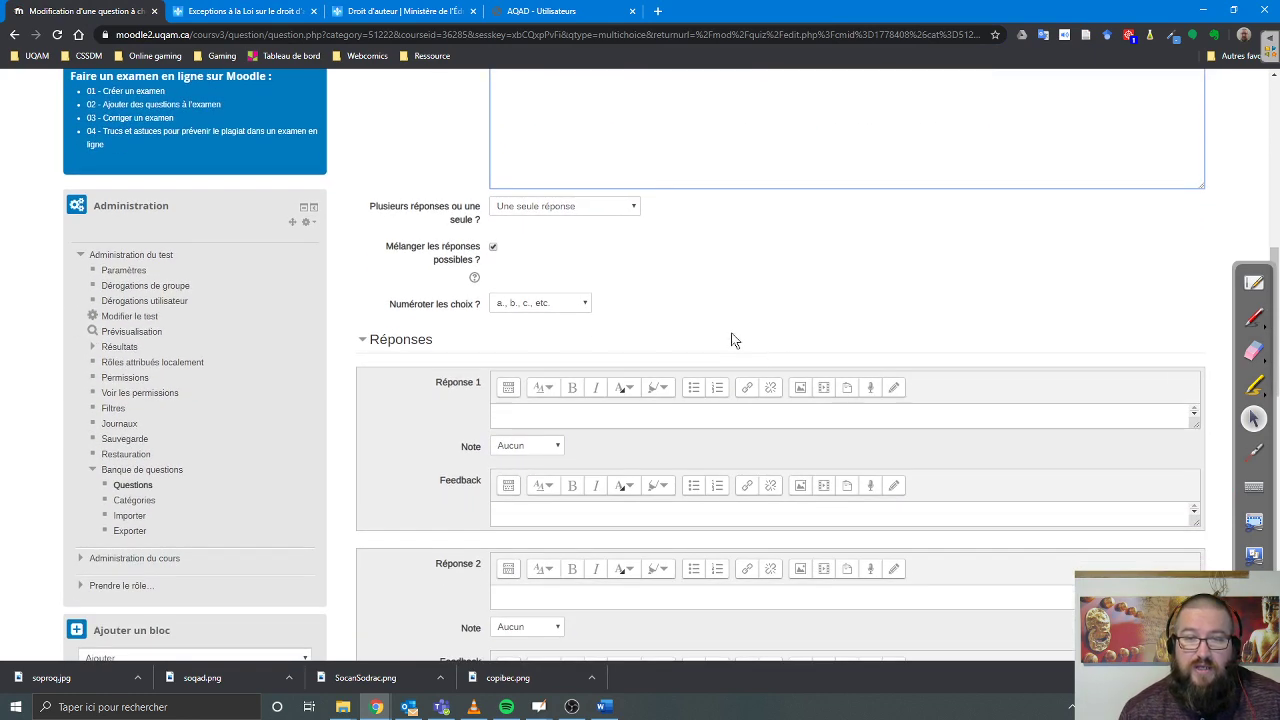
# Set the numbering of the answer choices to "A., B., C., etc."
pyautogui.moveTo(361, 194)
pyautogui.mouseDown()
pyautogui.moveTo(509, 222)
pyautogui.moveTo(651, 226)
pyautogui.mouseUp()
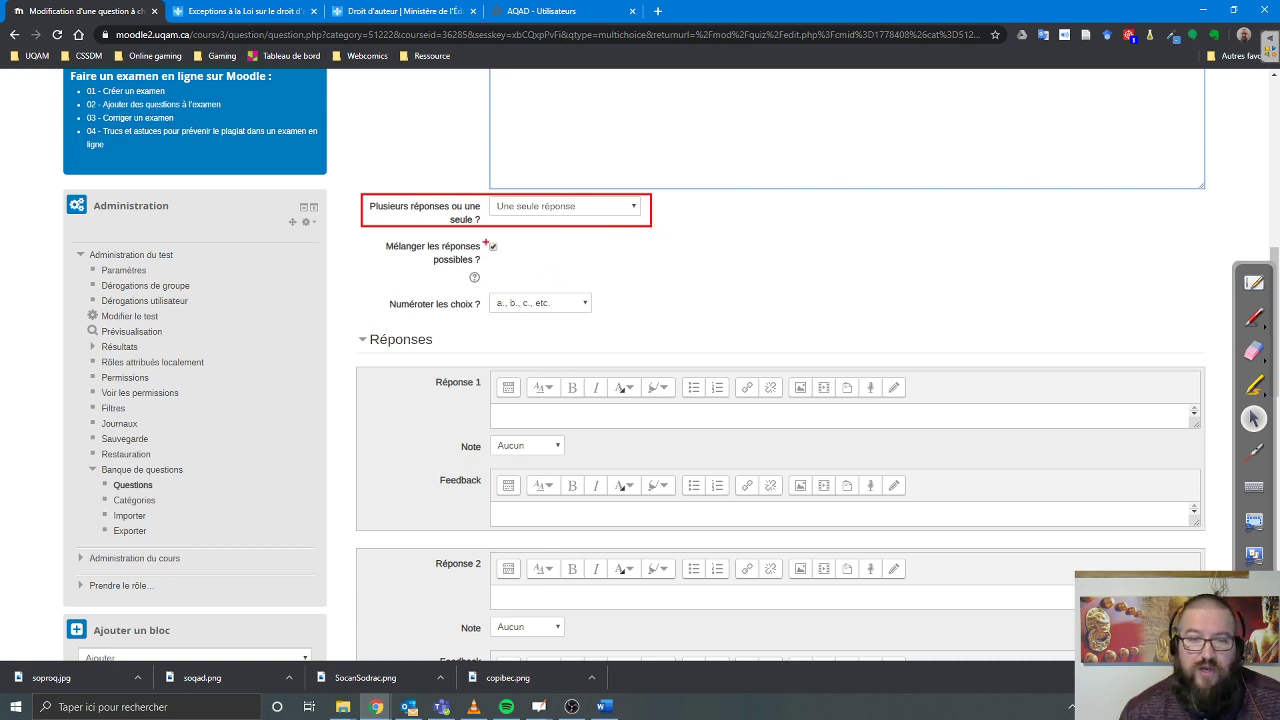
pyautogui.moveTo(374, 236)
pyautogui.mouseDown()
pyautogui.moveTo(523, 272)
pyautogui.moveTo(607, 323)
pyautogui.mouseUp()
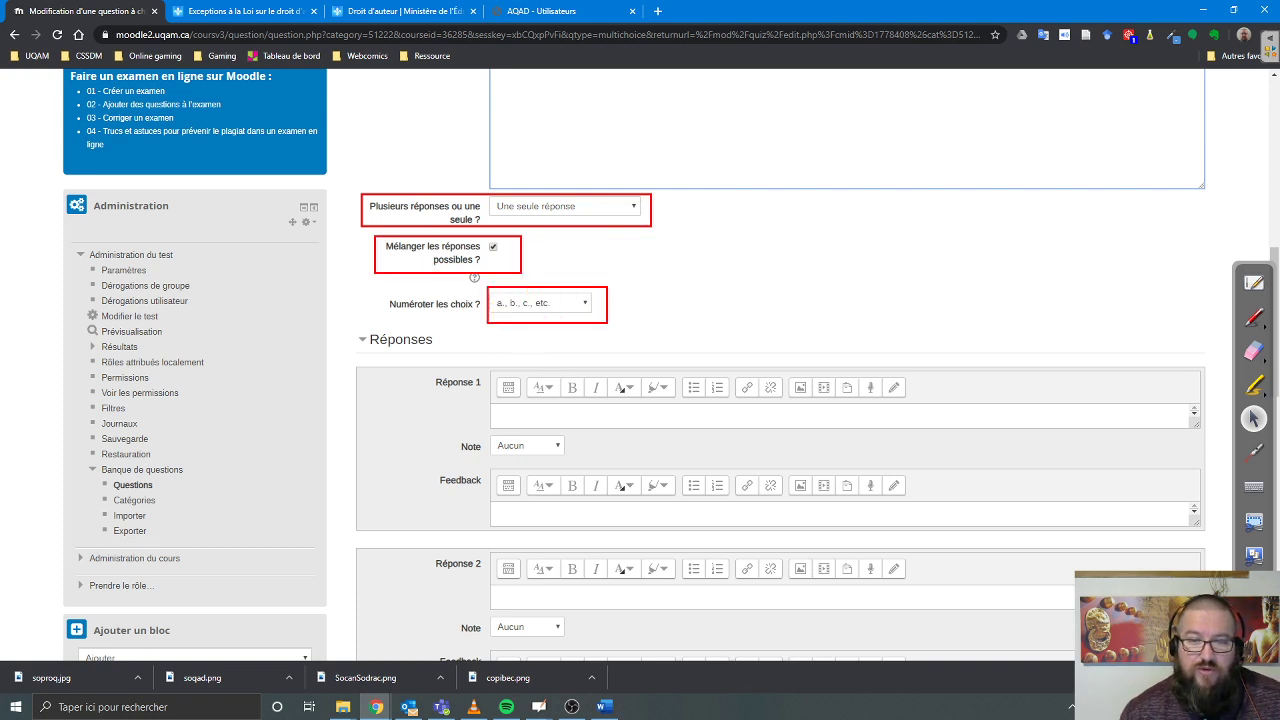
pyautogui.click(584, 307)
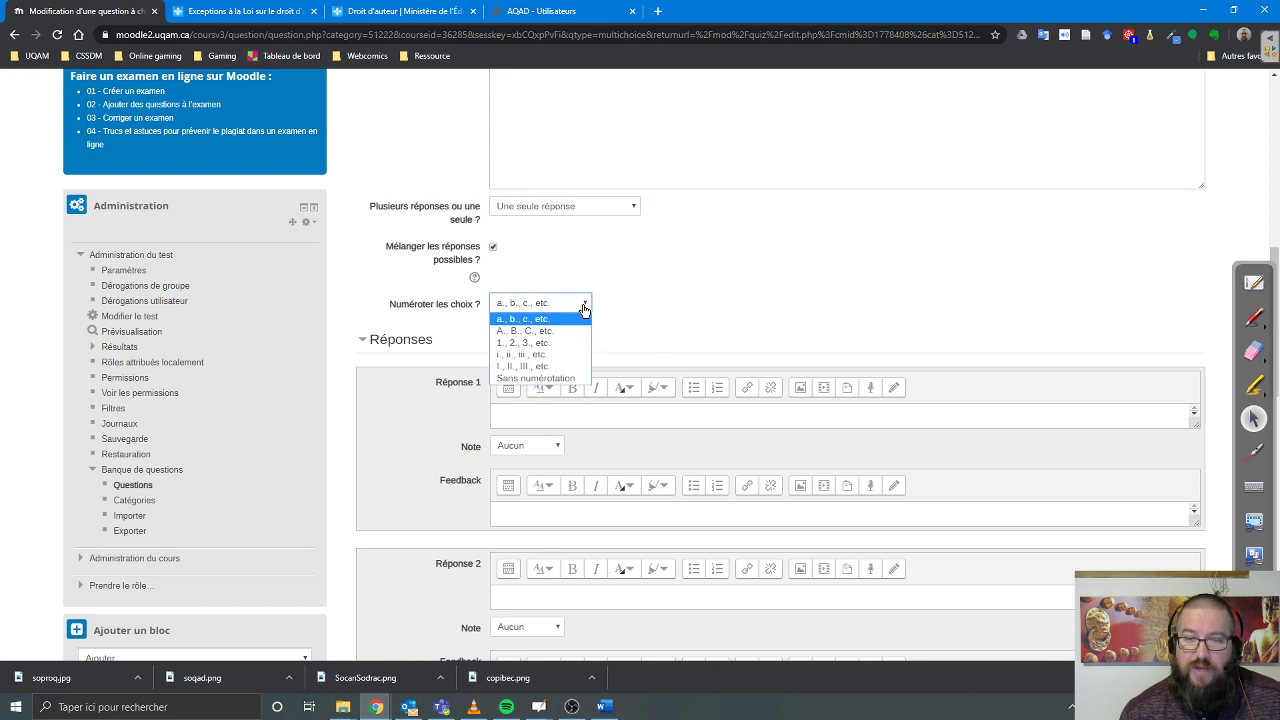
pyautogui.click(531, 330)
# Fill answer 1 with the definition beginning "Établissement sans but lucratif placé sous l'autorité d'un conseil scolaire régi par une loi provinciale"
pyautogui.scroll(-2, 727, 308)
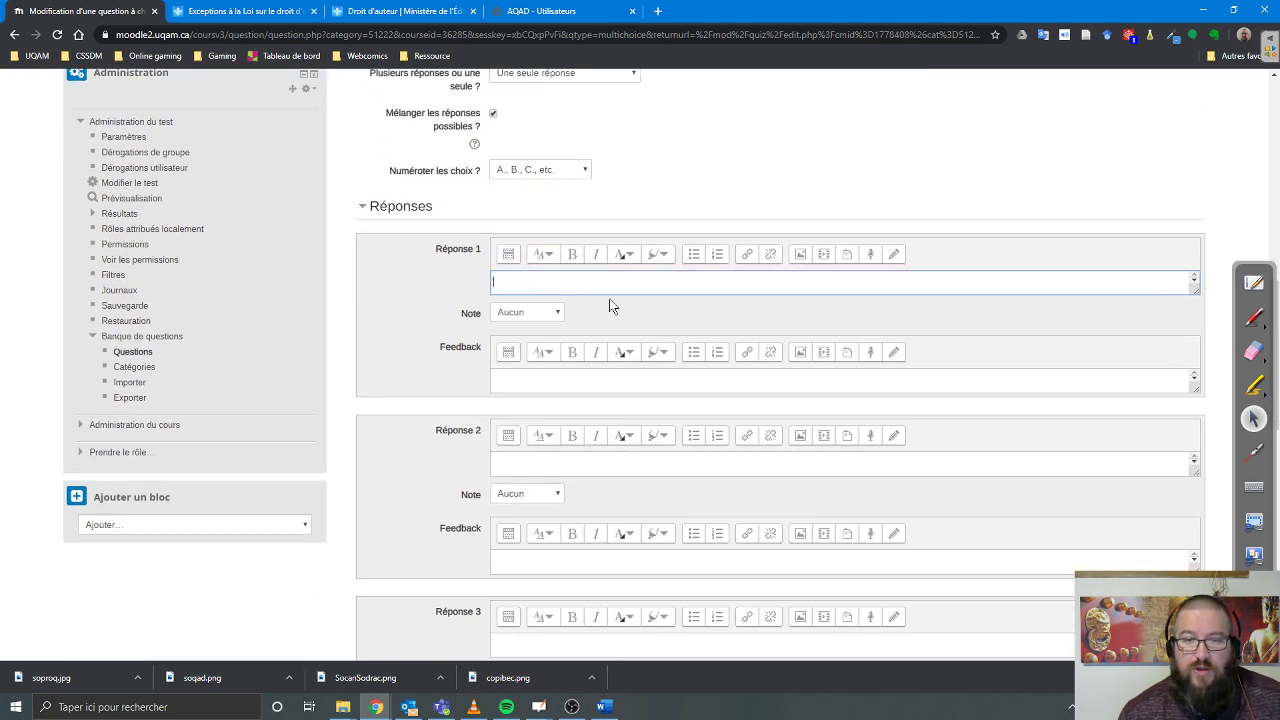
pyautogui.click(730, 283)
pyautogui.write("Établissement sans but lucratif placé sous l'autorité d'un conseil scolaire régi par une loi provinciale et qui dispense des cours d'éducation ou de formation permanente, technique")
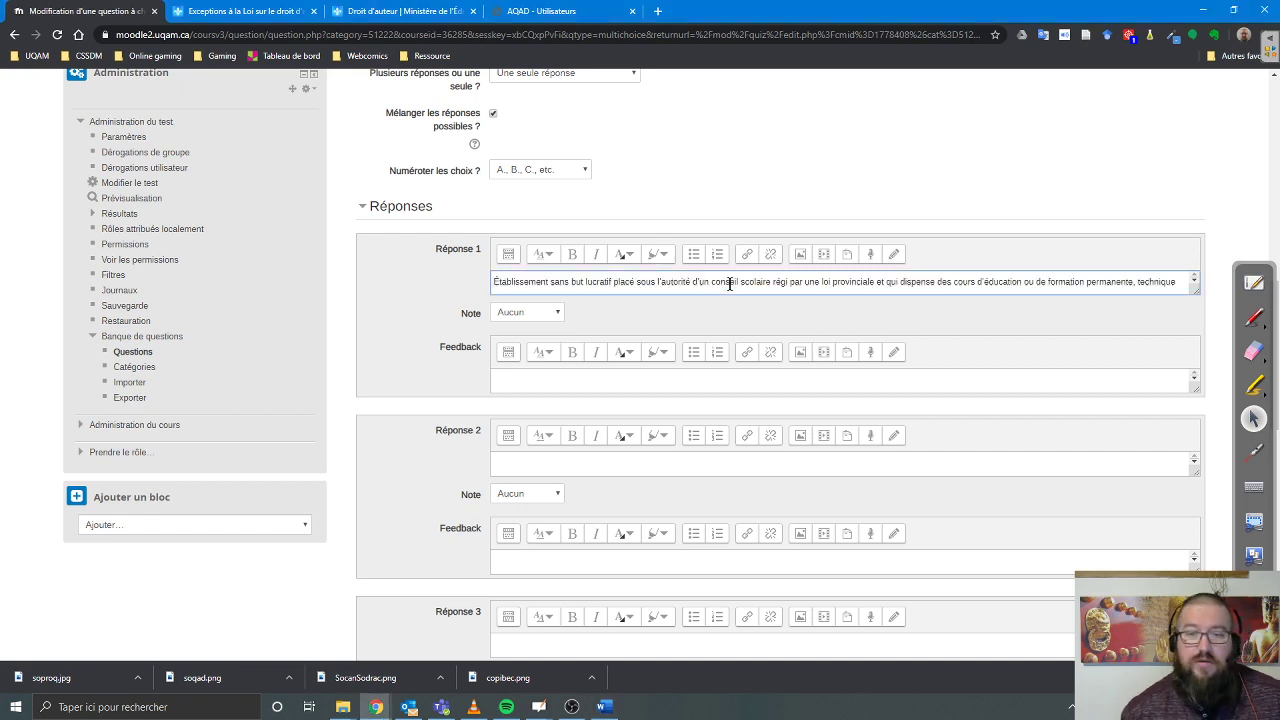
# Copy the definition beginning "Établissement placé sous l'autorité d'un conseil d'administration régi par une loi provinciale" from the Word document into answer 2
pyautogui.hotkey('alt', 'Tab')
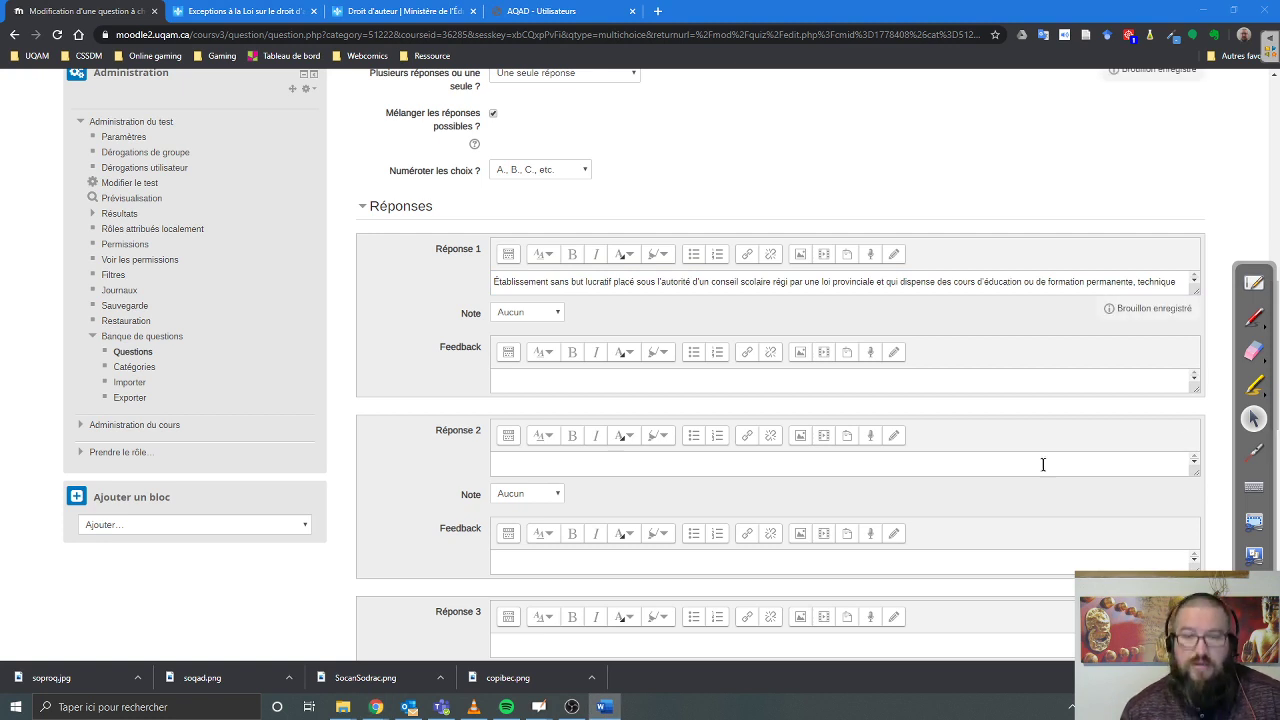
pyautogui.click(531, 463)
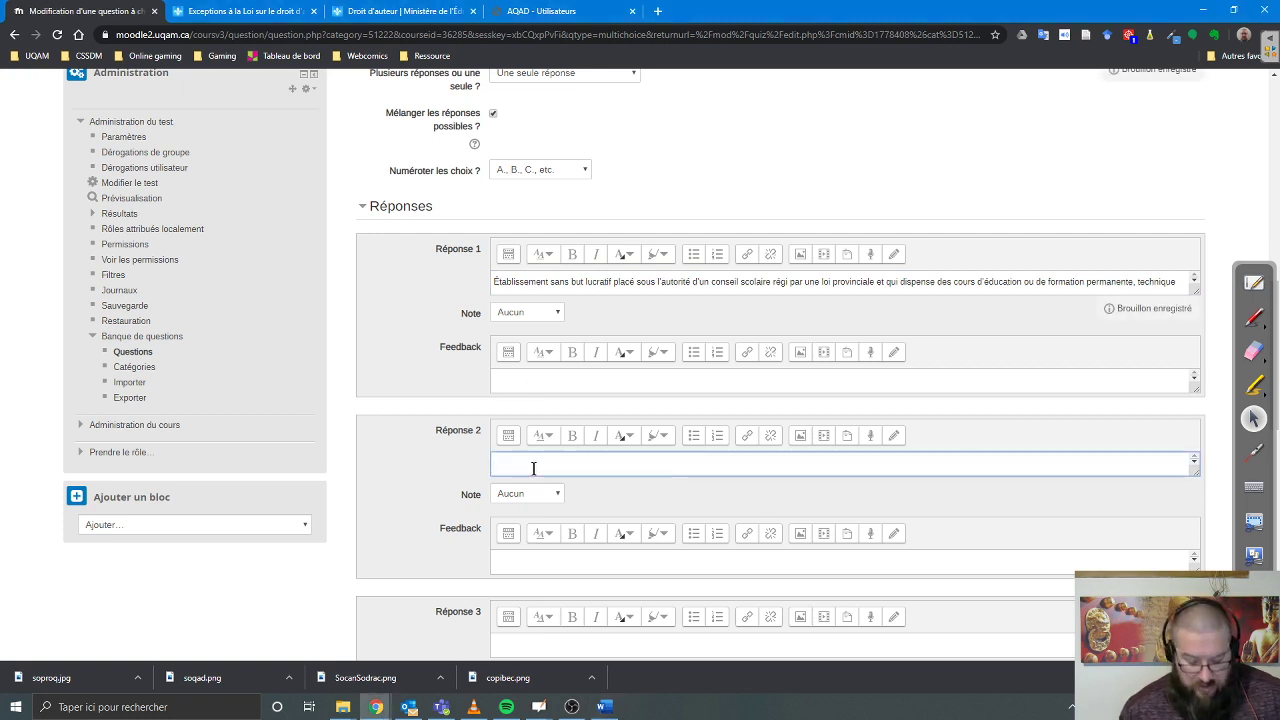
pyautogui.hotkey('ctrl', 'v')
# Fetch the feedback text for answer 2 from the Word document and set the grade of answer 1 to 100%
pyautogui.hotkey('alt', 'Tab')
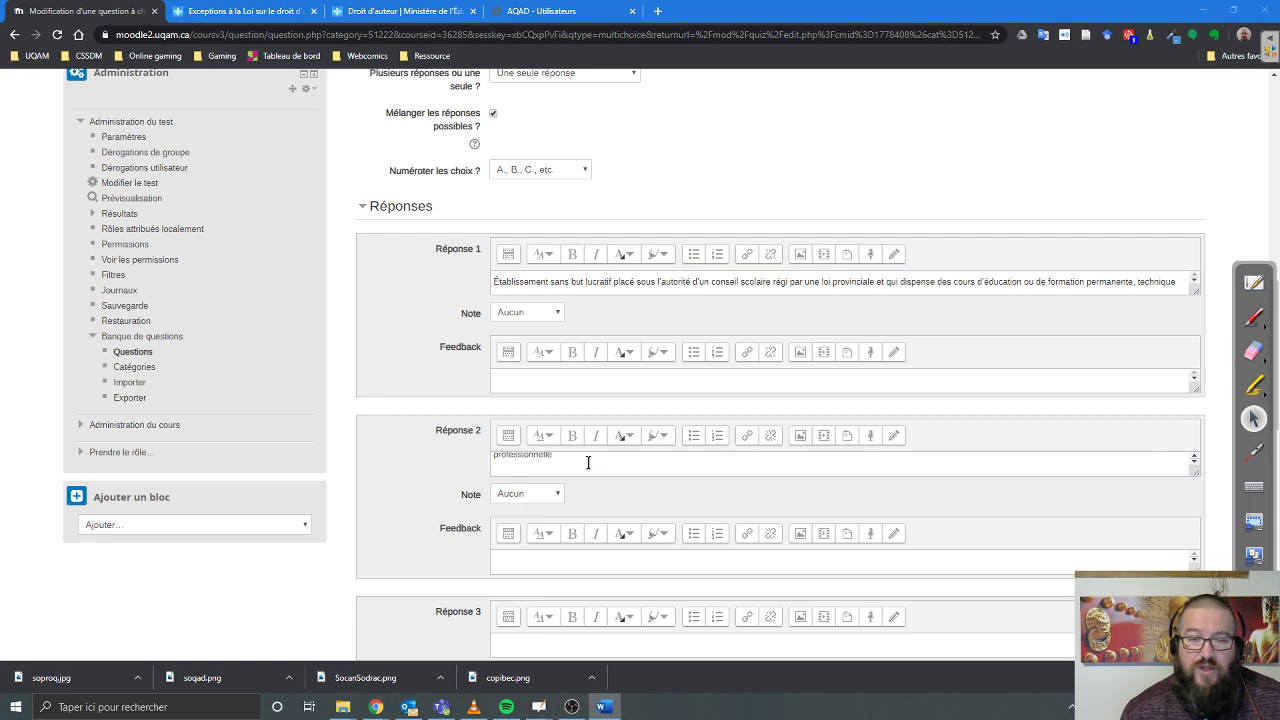
pyautogui.click(514, 314)
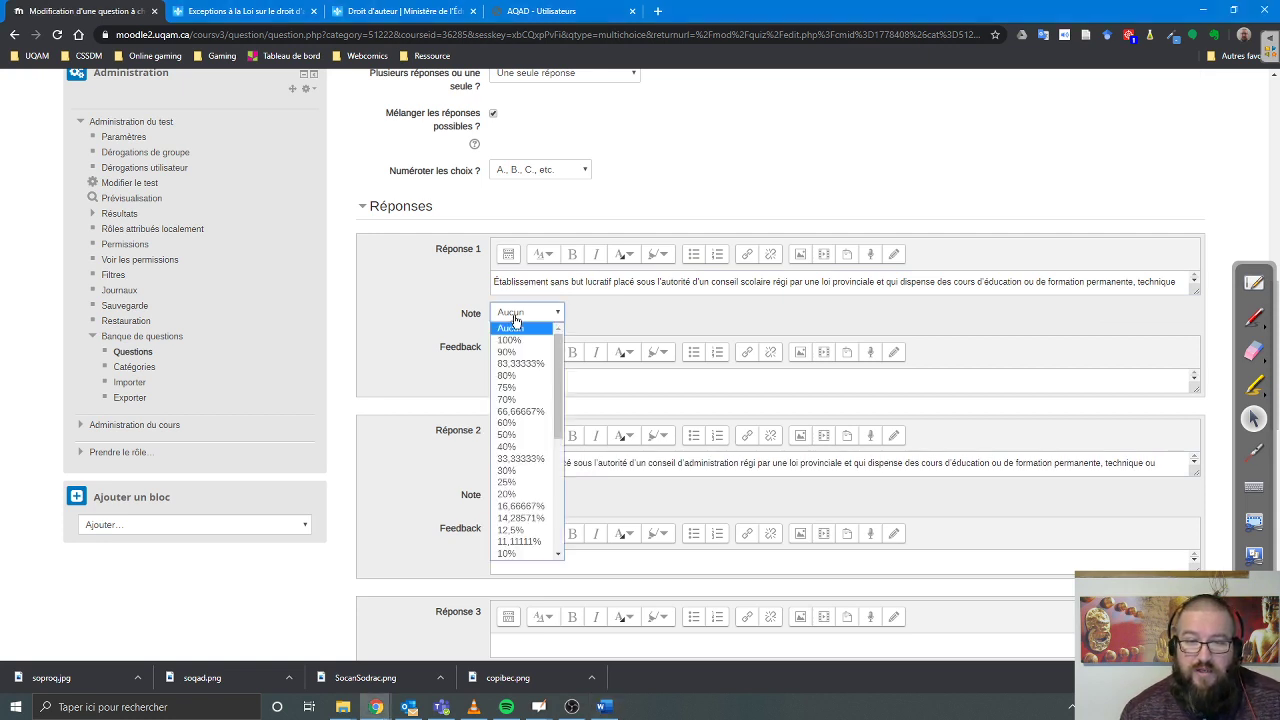
pyautogui.click(519, 342)
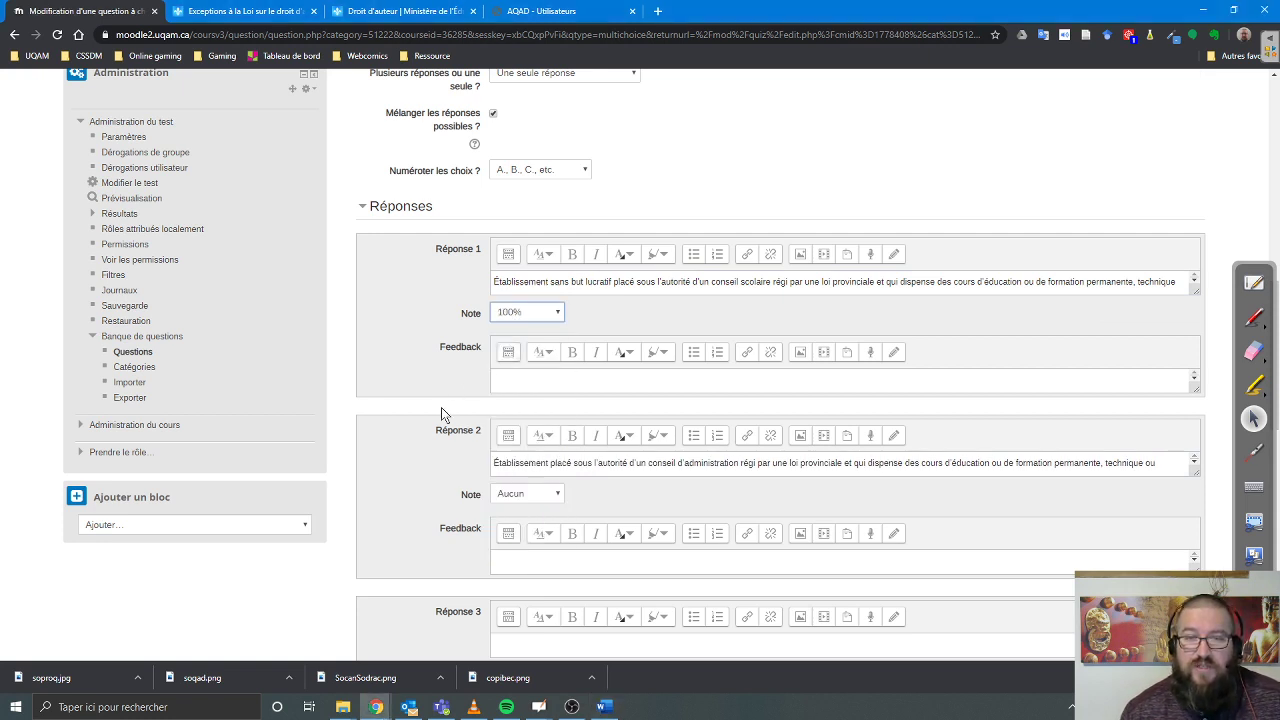
# Look through the positive and negative grade percentages available for answer 2 and choose Aucun
pyautogui.scroll(2, 439, 409)
pyautogui.scroll(-3, 438, 409)
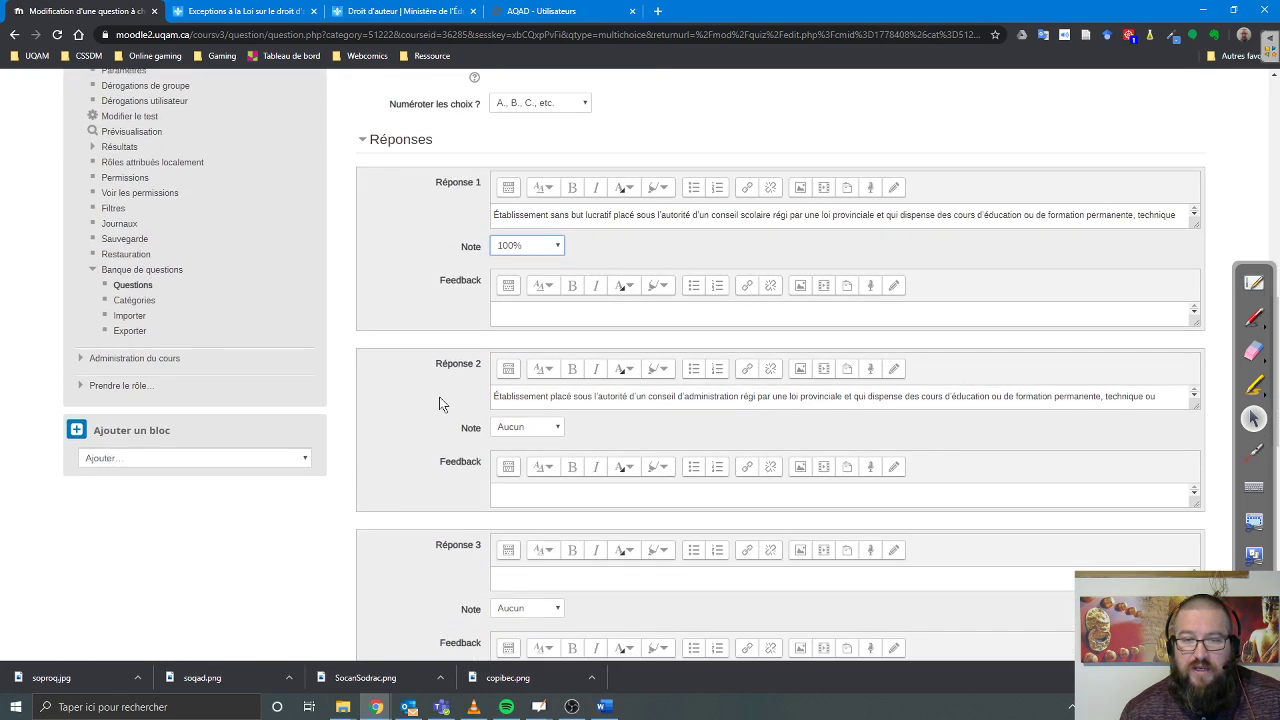
pyautogui.click(529, 430)
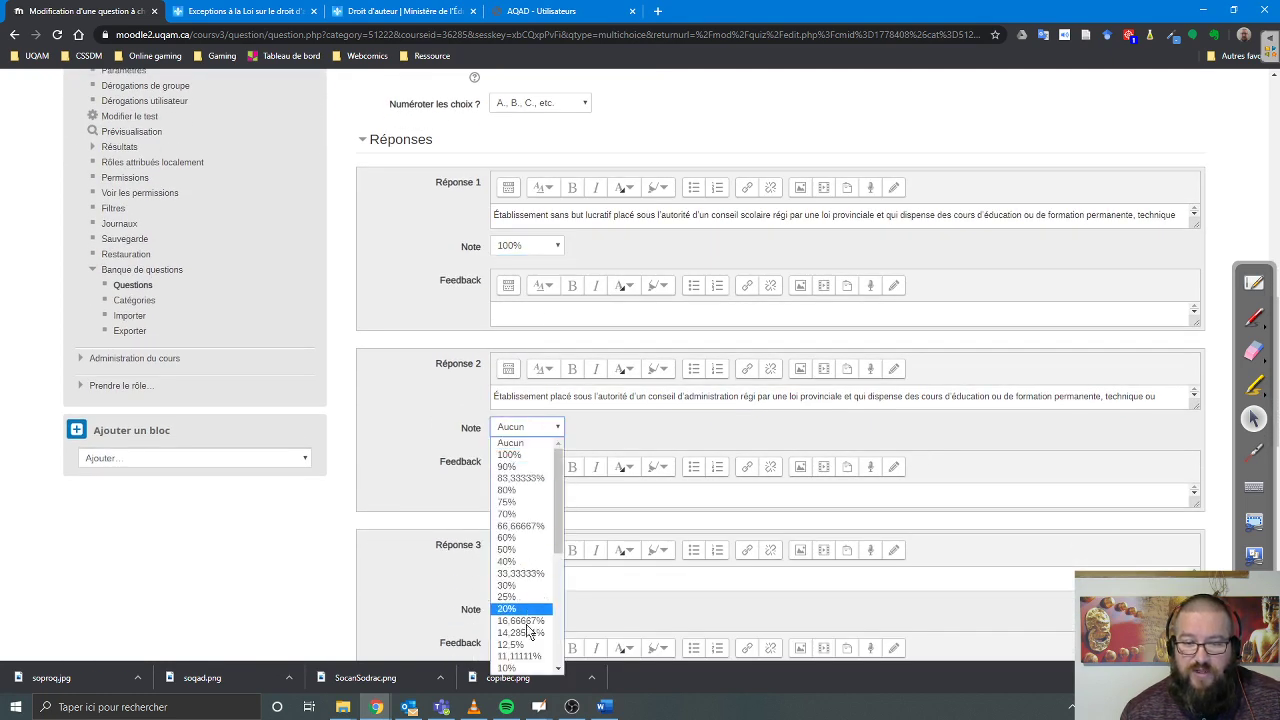
pyautogui.scroll(-7, 521, 592)
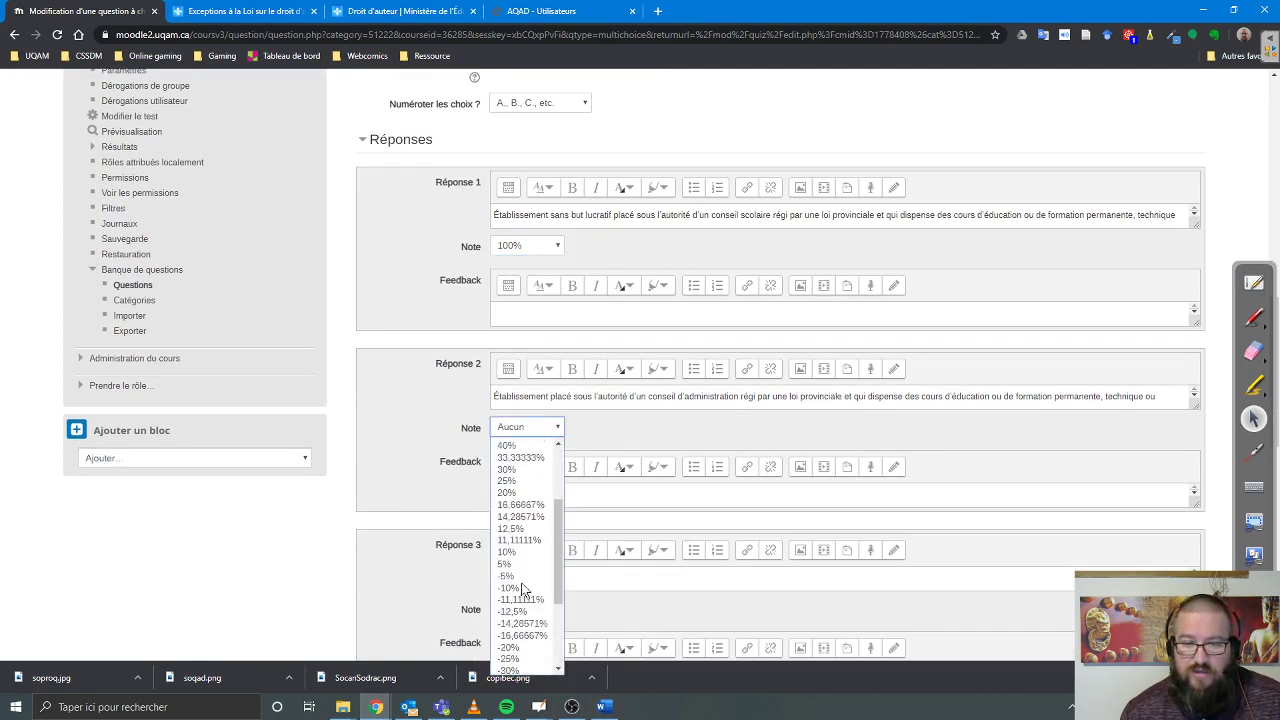
pyautogui.scroll(4, 562, 553)
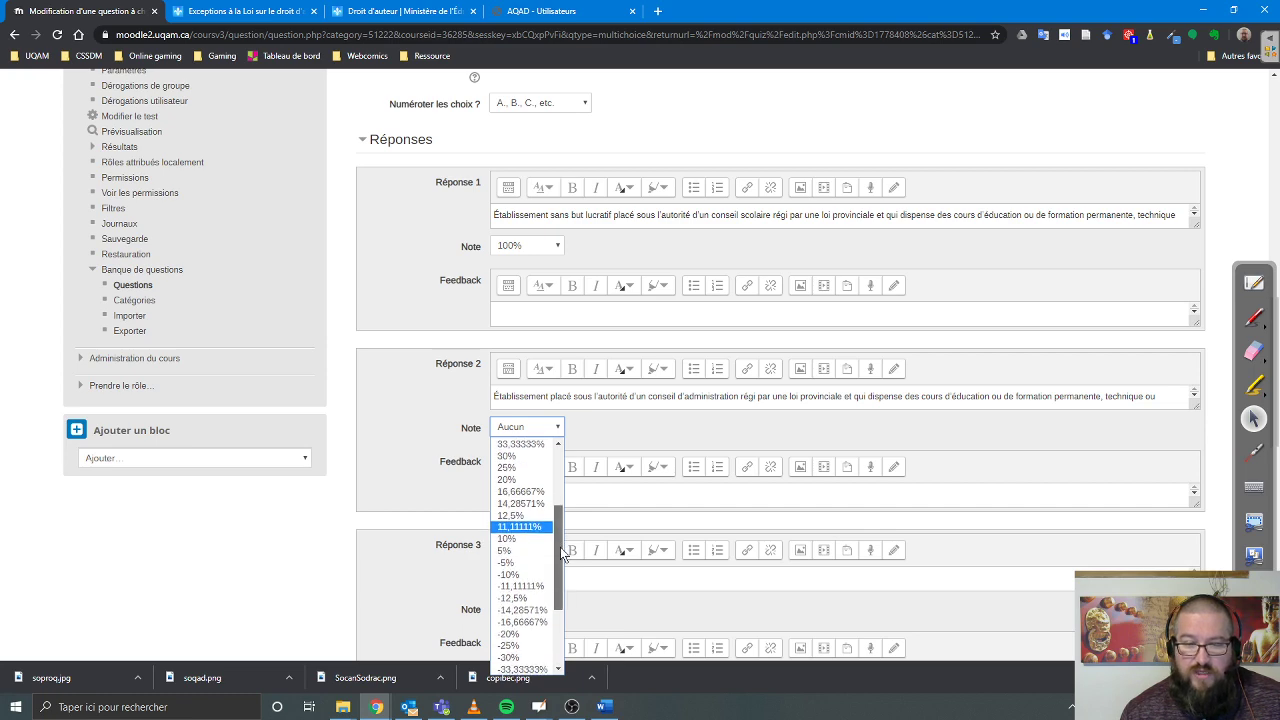
pyautogui.scroll(3, 562, 553)
pyautogui.click(520, 446)
pyautogui.click(524, 430)
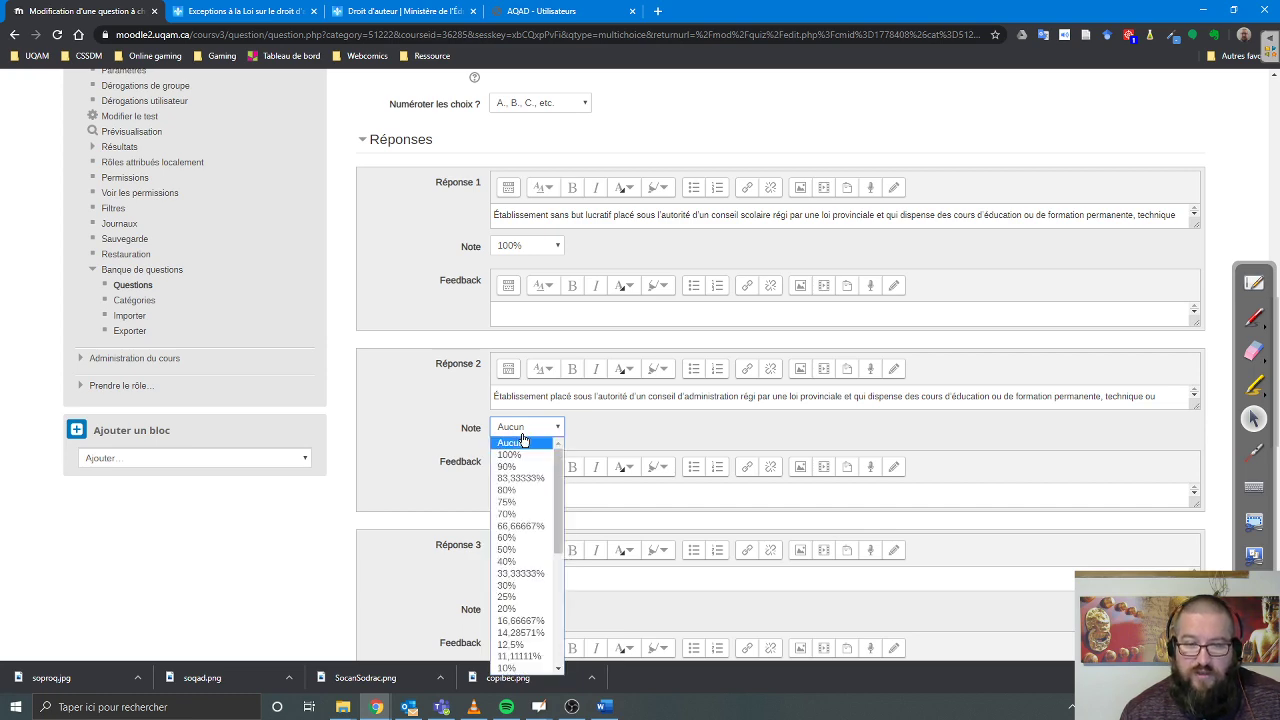
pyautogui.click(524, 438)
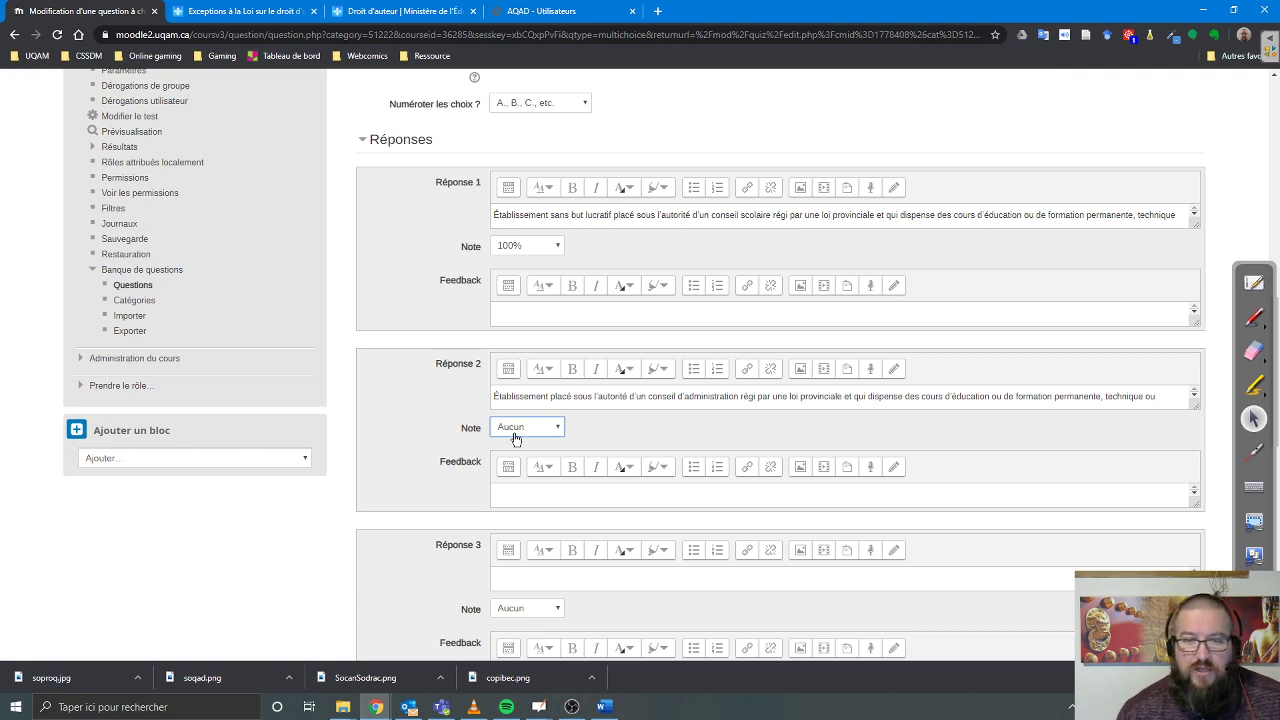
# Paste the feedback beginning "Un établissement à but lucratif" for answer 2 and enter "Exact !" as feedback for answer 1
pyautogui.click(512, 484)
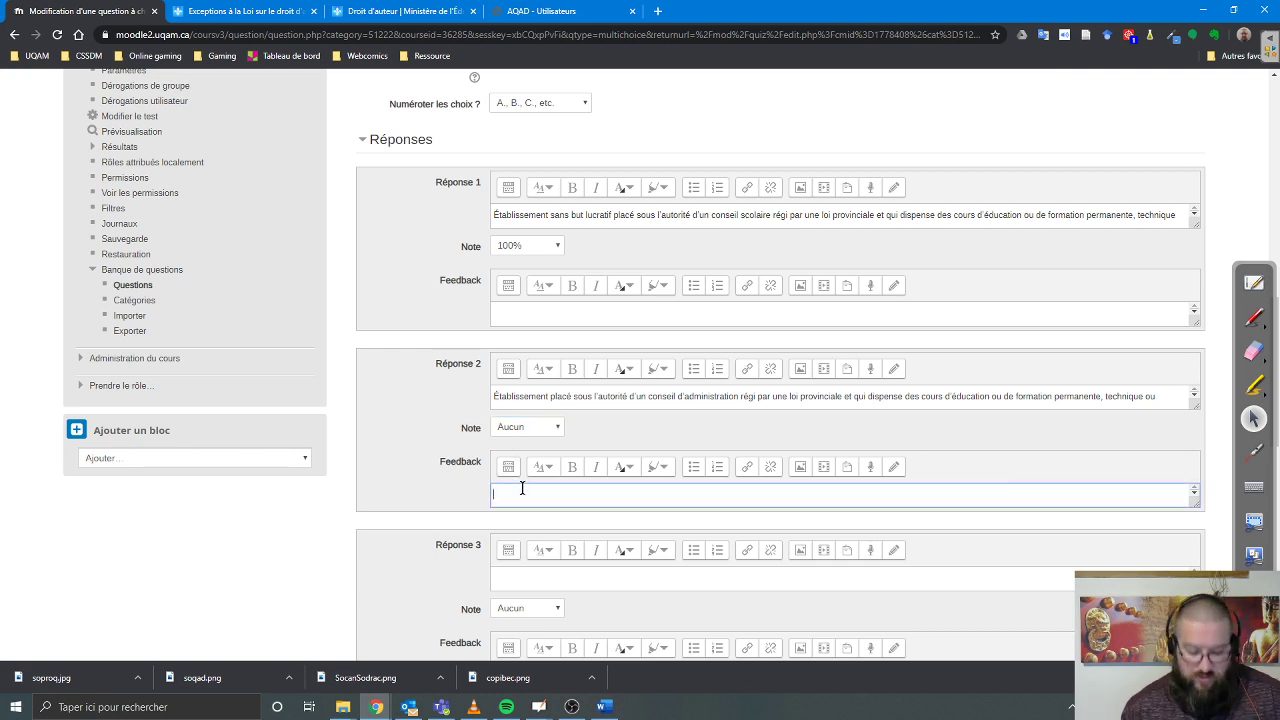
pyautogui.hotkey('ctrl', 'v')
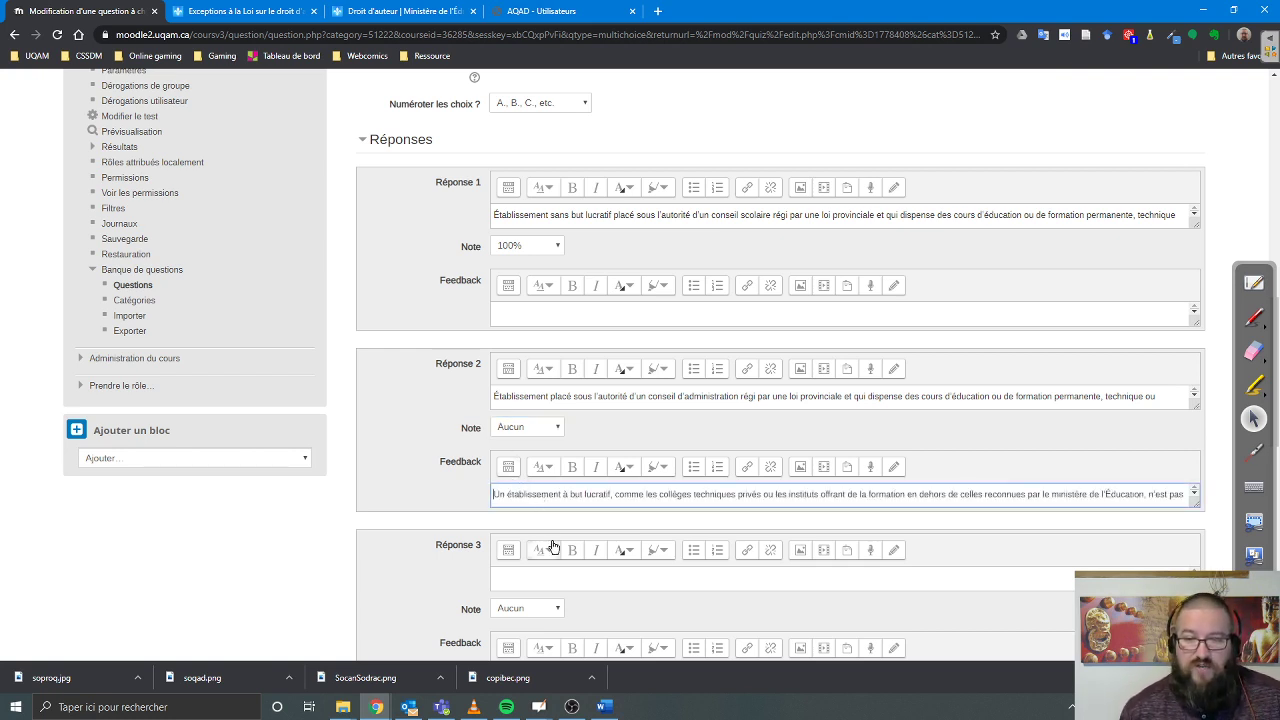
pyautogui.click(510, 313)
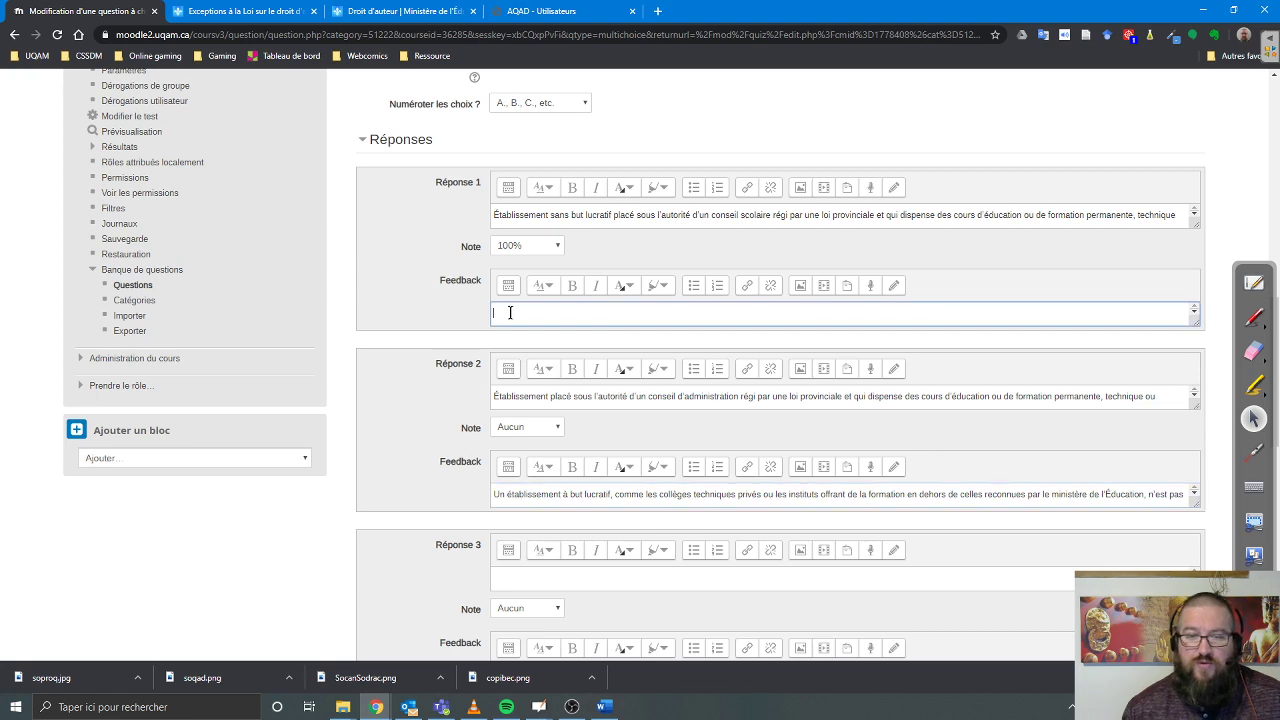
pyautogui.write('Exact !')
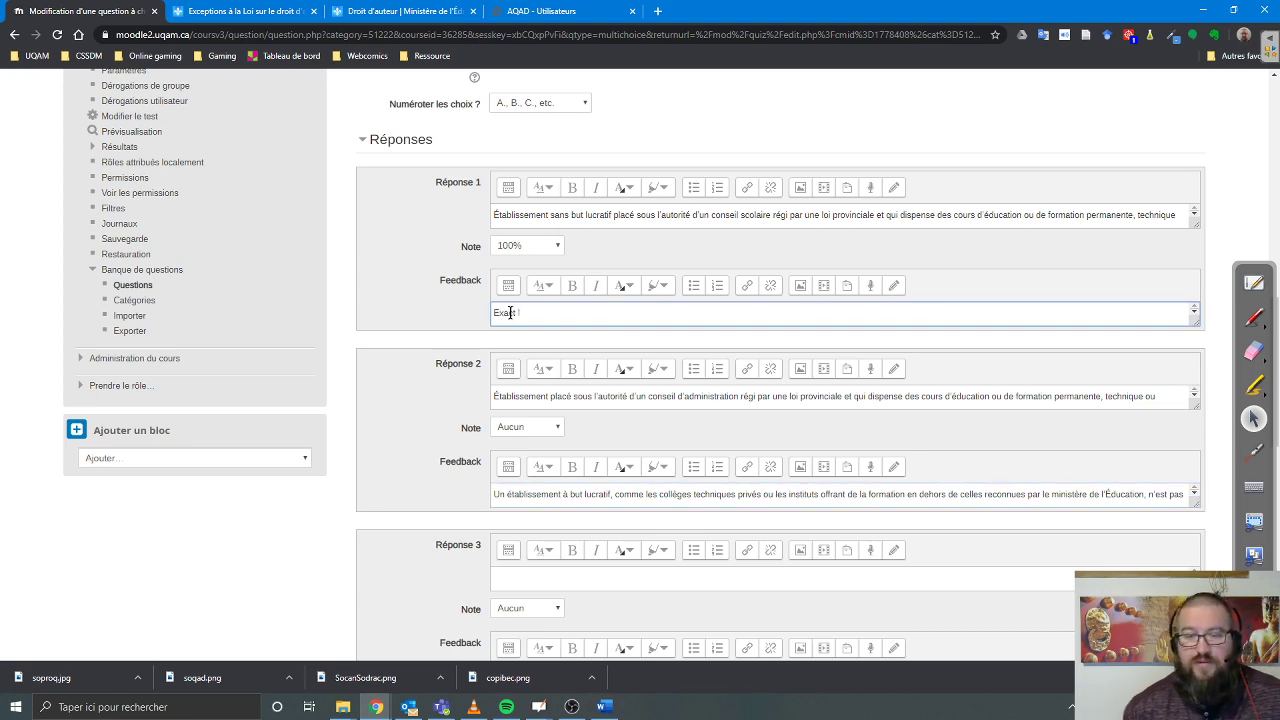
# Save the question and add another multiple-choice question (Choix multiple) at the end of the quiz
pyautogui.scroll(-10, 441, 384)
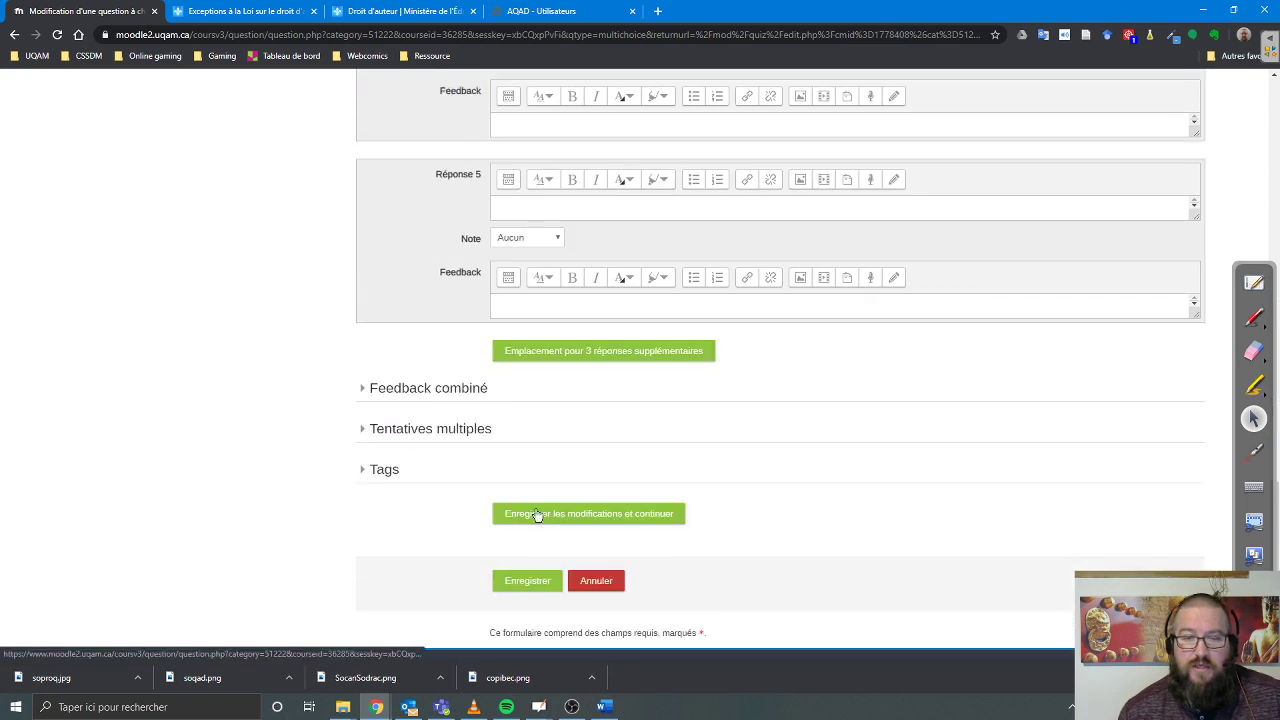
pyautogui.click(533, 587)
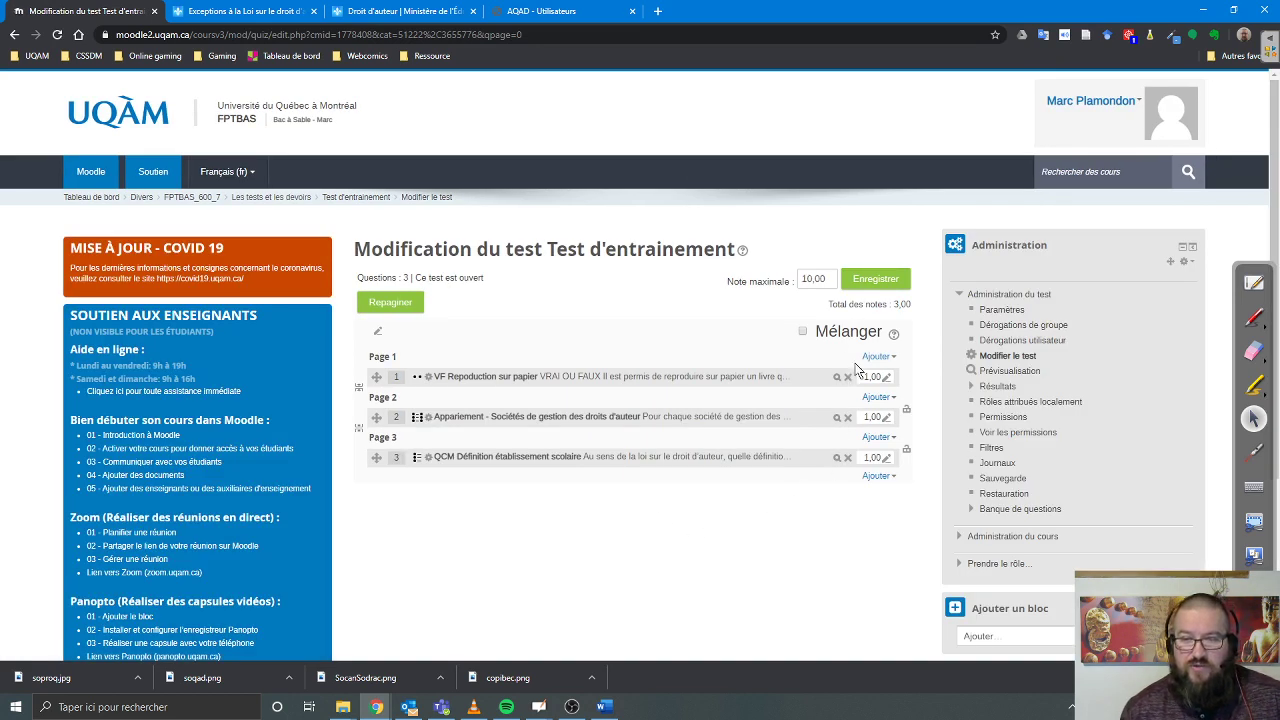
pyautogui.click(878, 476)
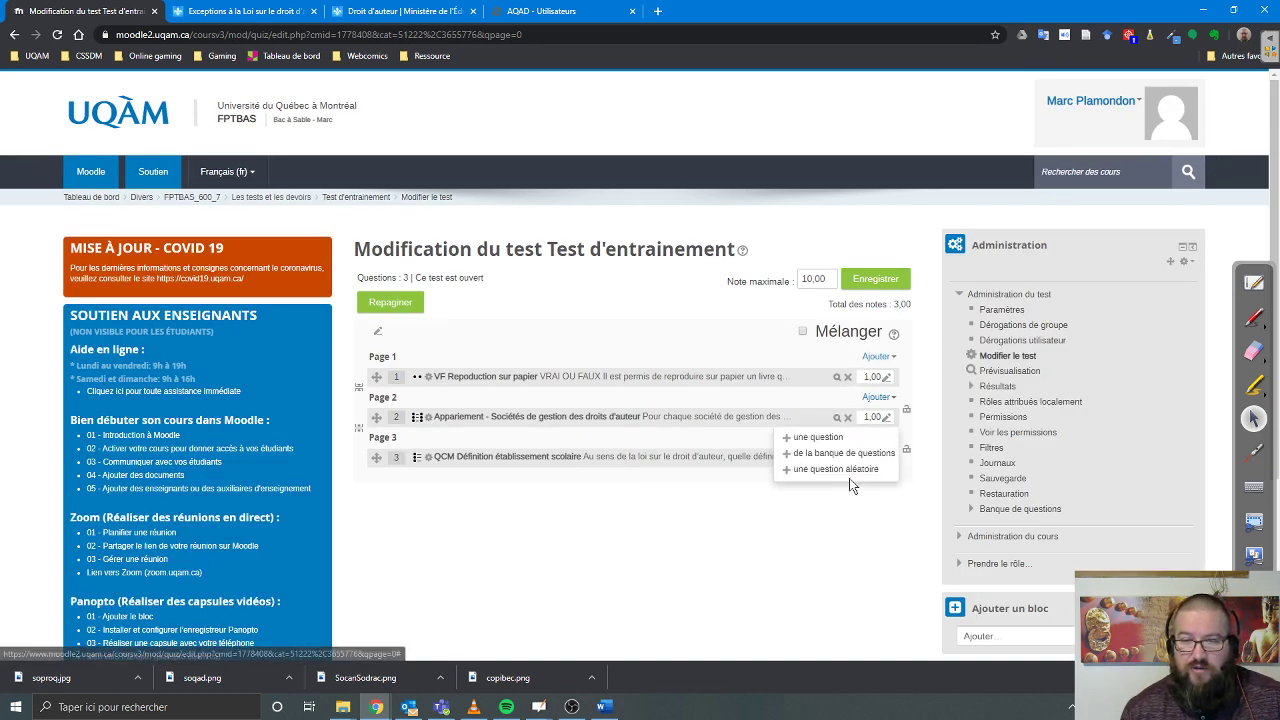
pyautogui.click(812, 440)
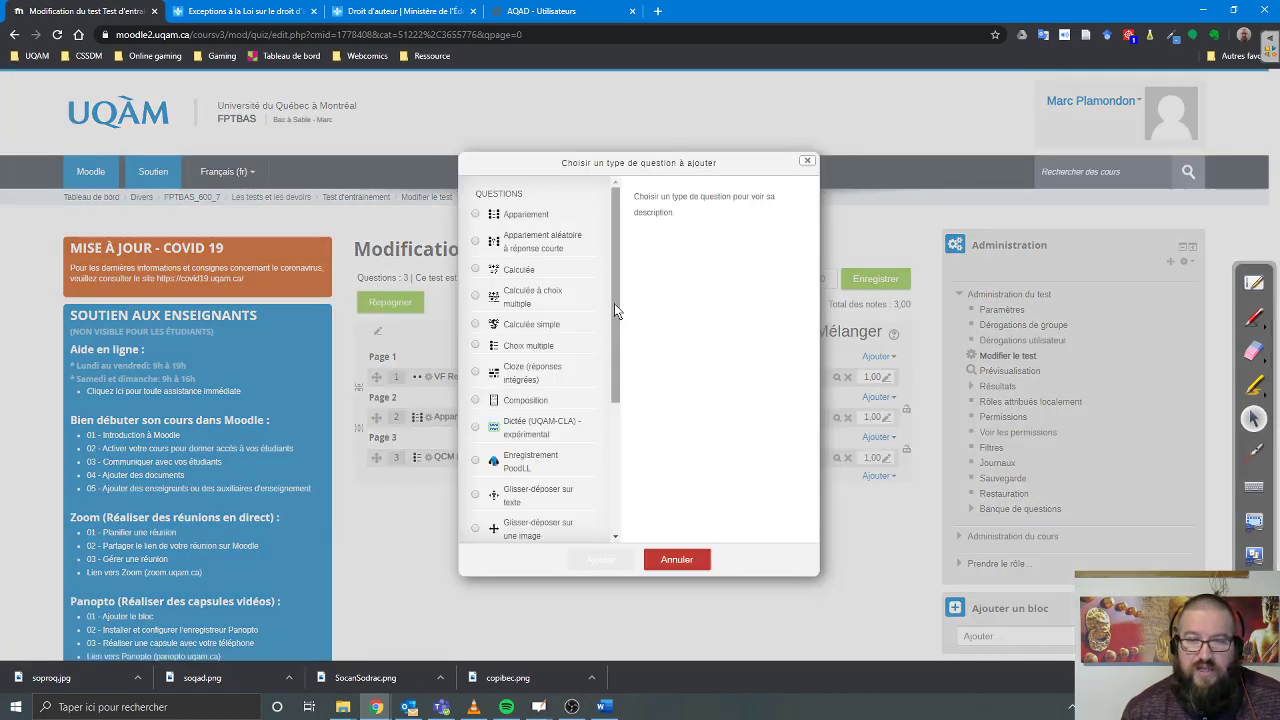
pyautogui.scroll(-1, 614, 306)
pyautogui.click(510, 340)
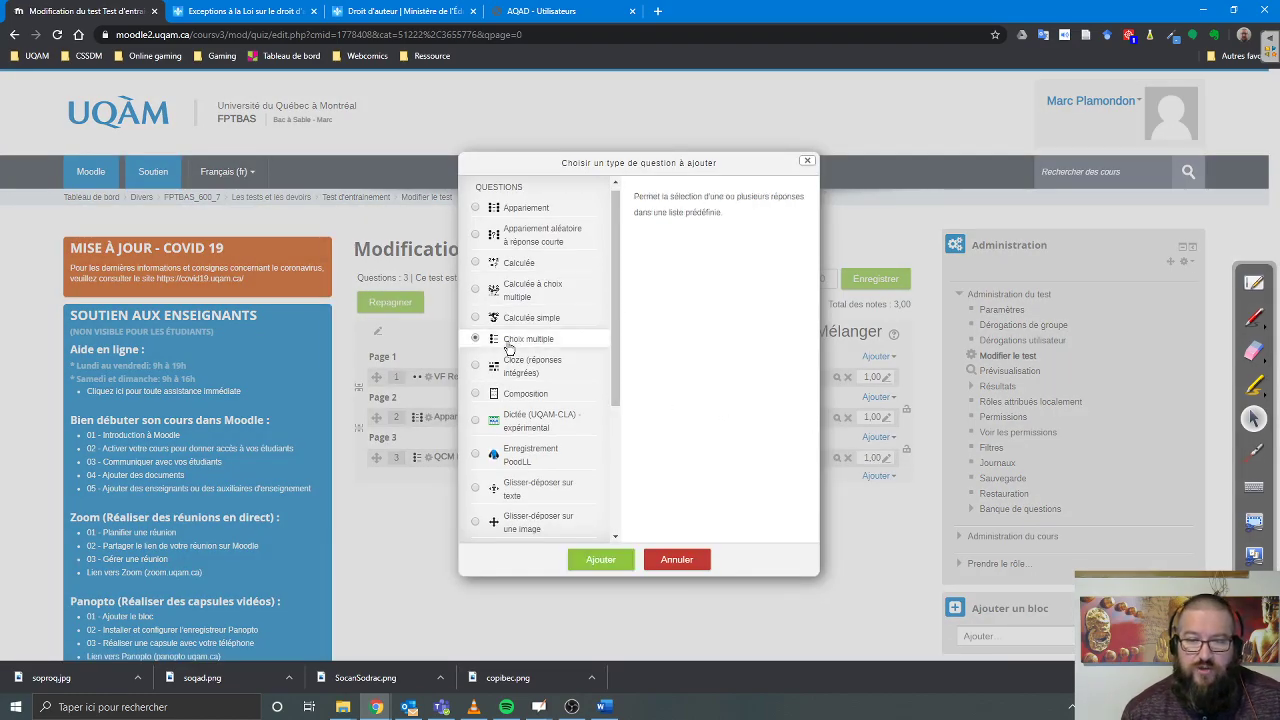
pyautogui.click(602, 560)
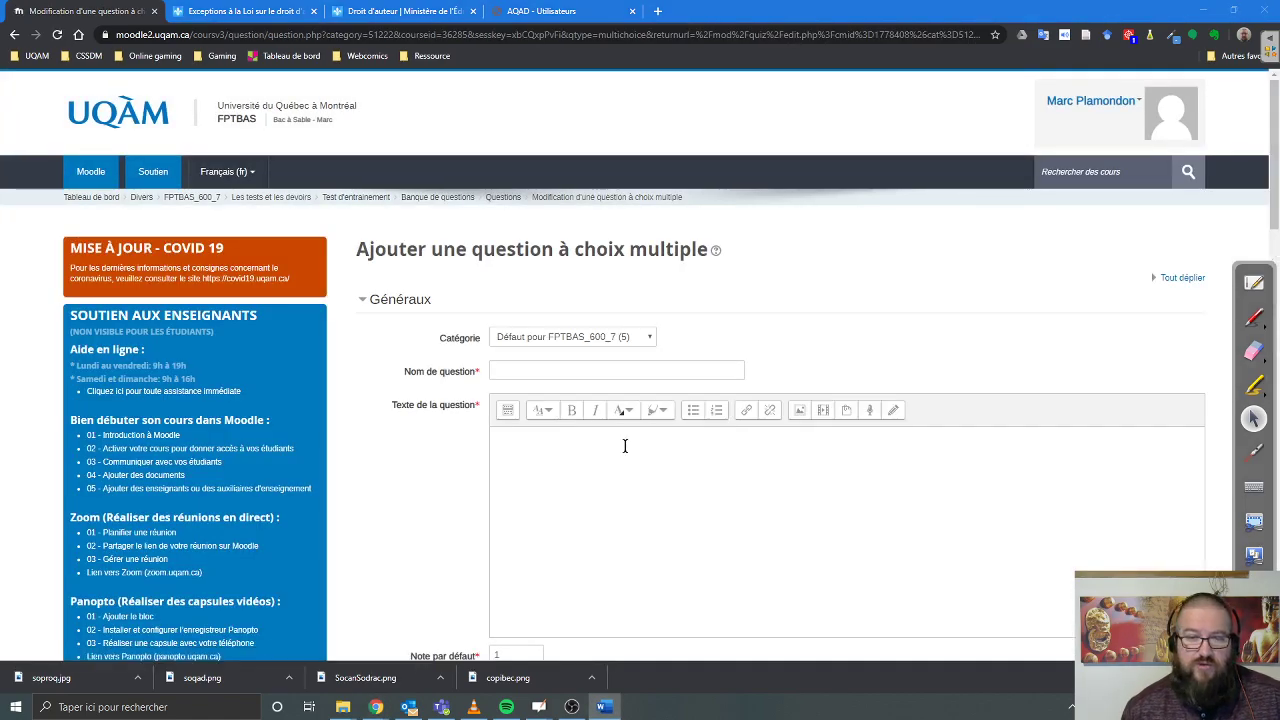
# Name the new multiple-choice question "QCM Conditions d'utilisation - Internet"
pyautogui.click(558, 368)
pyautogui.write('QCM ')
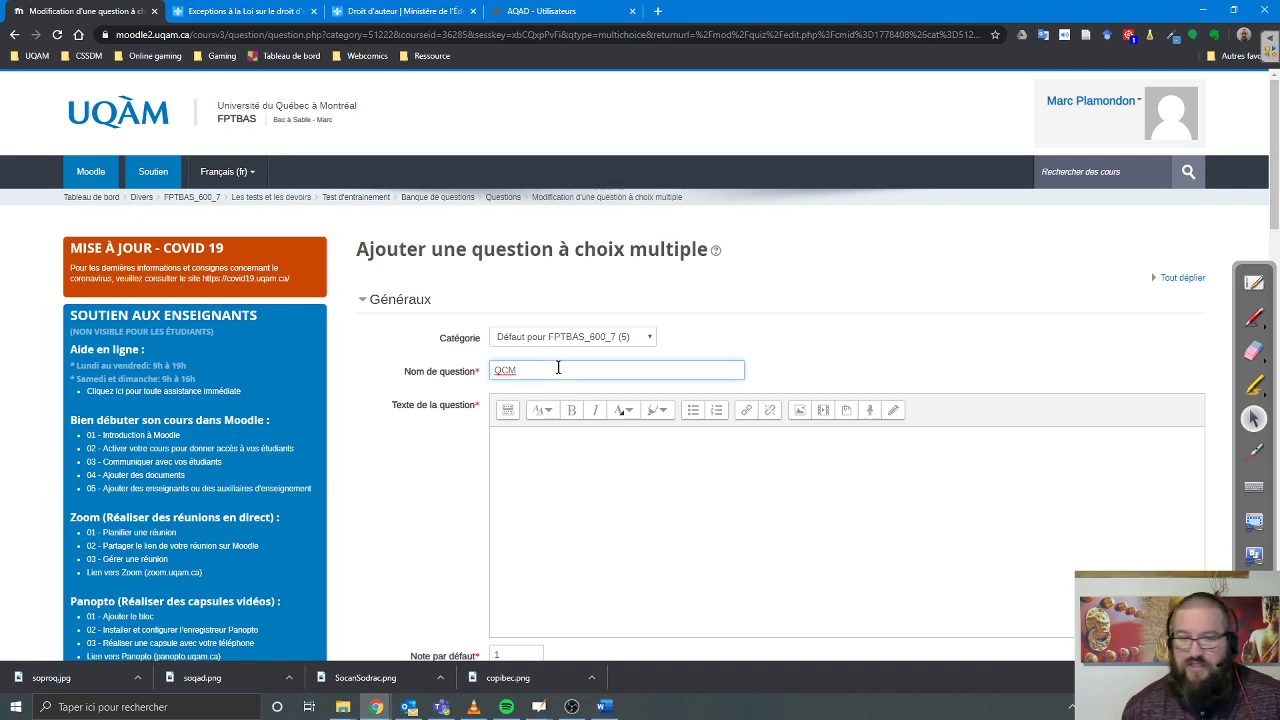
pyautogui.write('Cont')
pyautogui.press('BackSpace')
pyautogui.press('BackSpace')
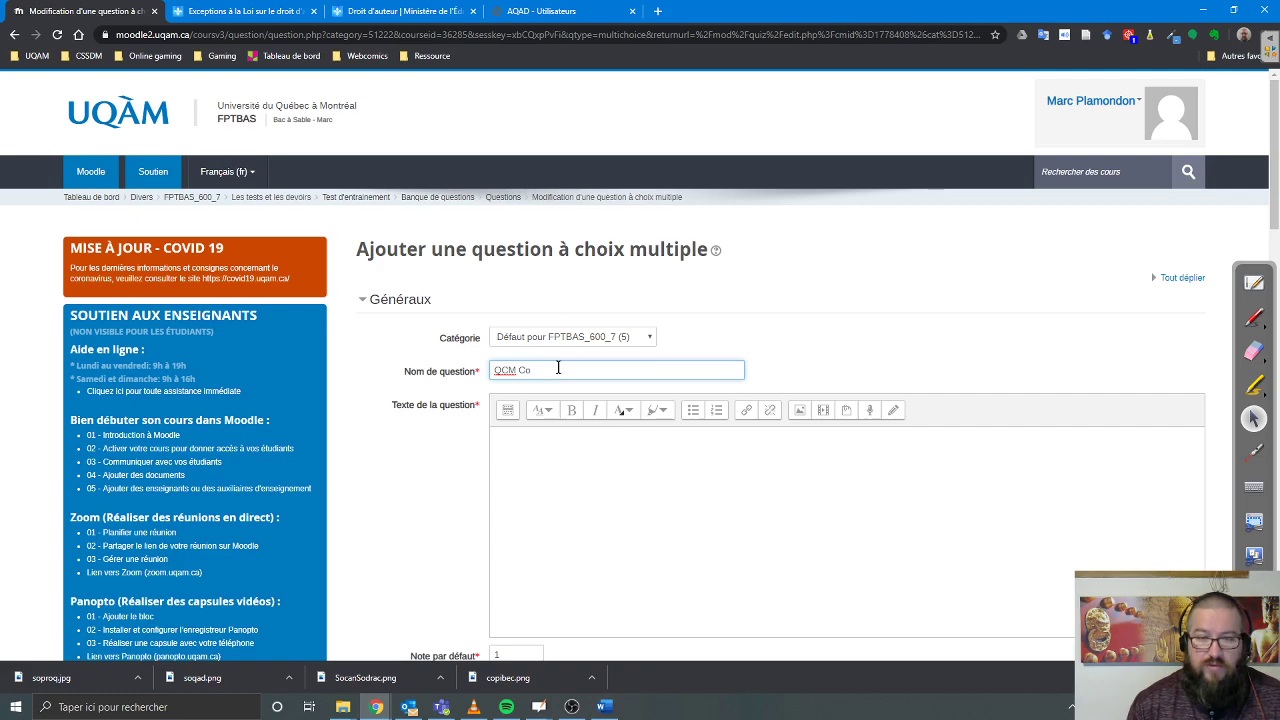
pyautogui.write('nditions d')
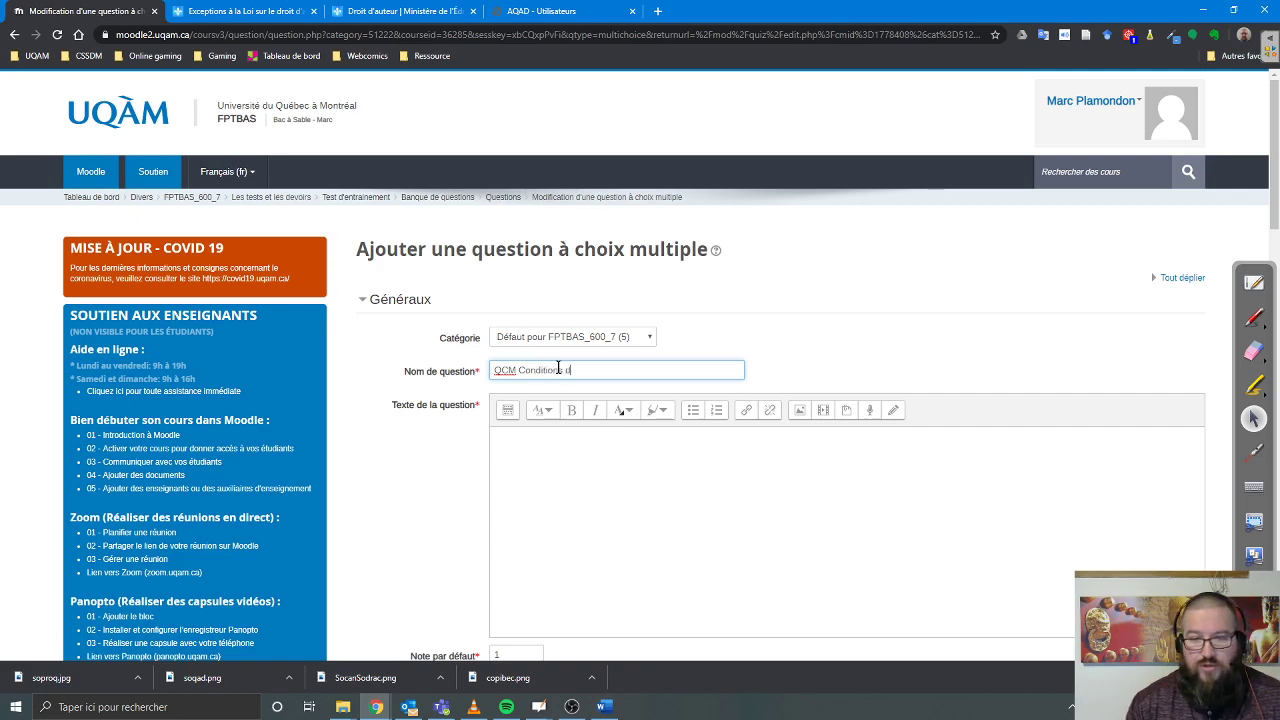
pyautogui.write("'utilisation ")
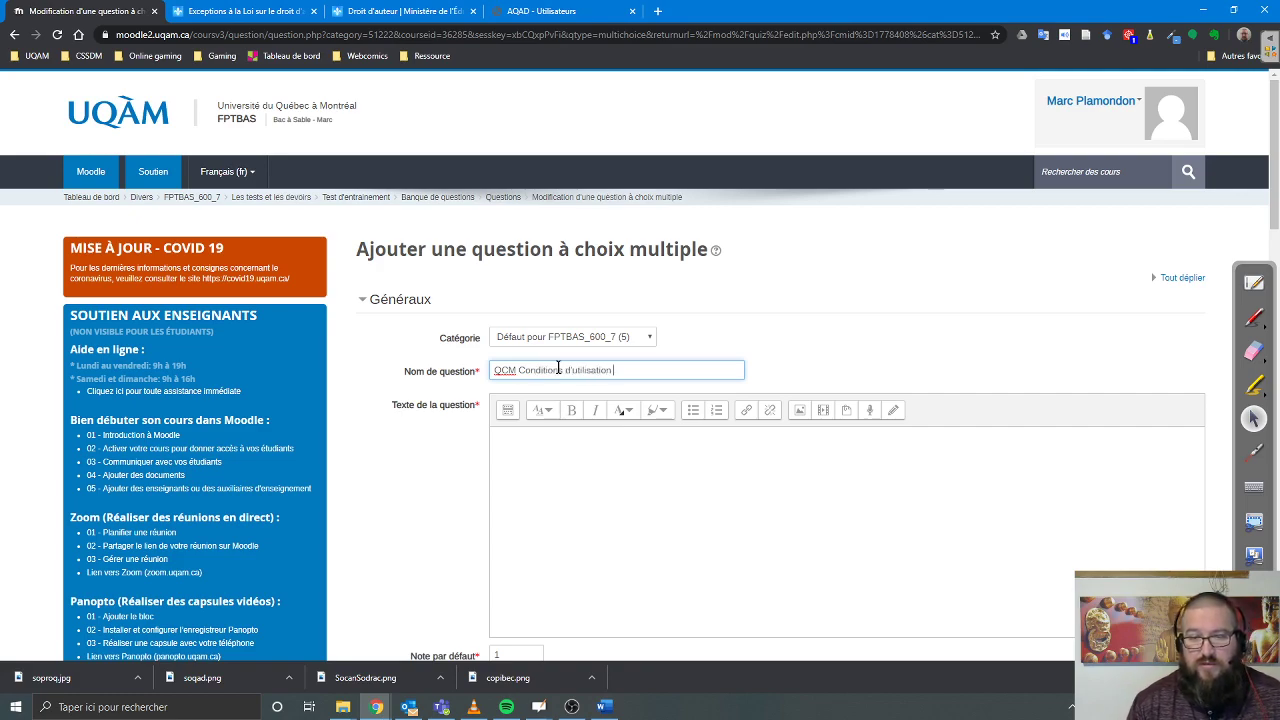
pyautogui.write('- Internet')
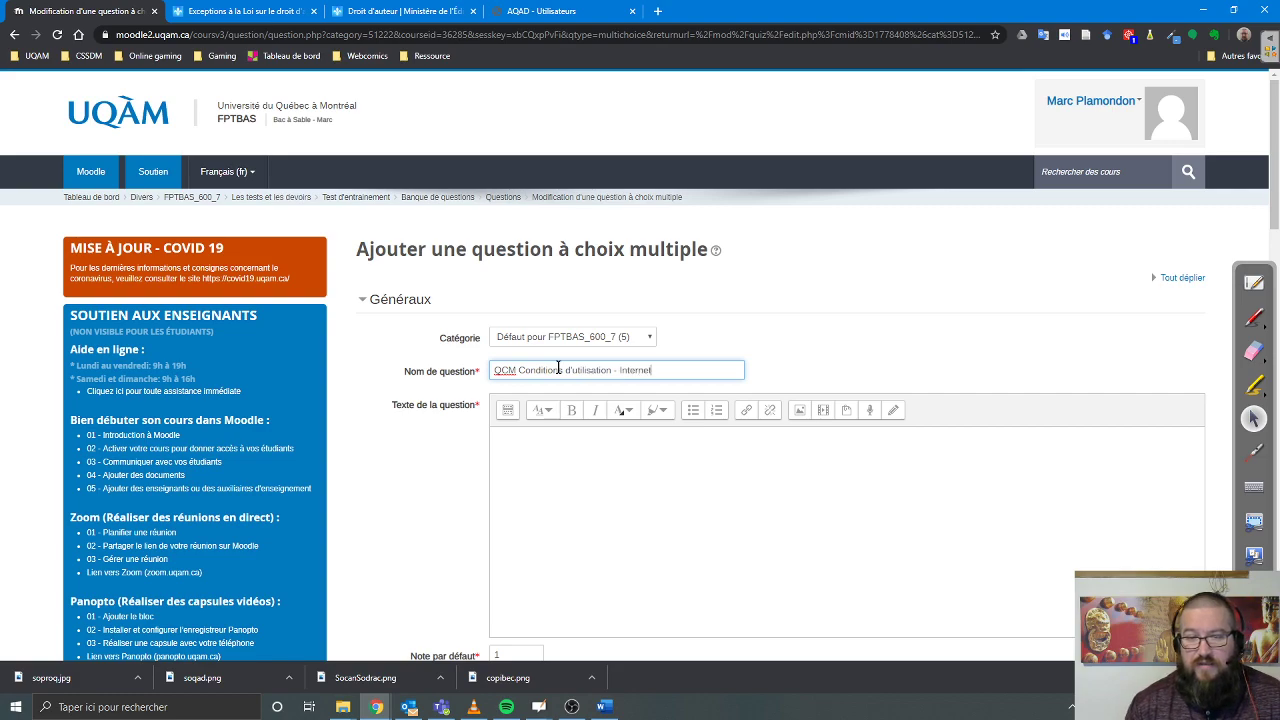
# Paste the question text "Parmi les critères suivants, lesquels sont des conditions à l'utilisation d'œuvre protégée accessible sur l'Internet" from the Word document
pyautogui.click(1196, 467)
pyautogui.hotkey('alt', 'Tab')
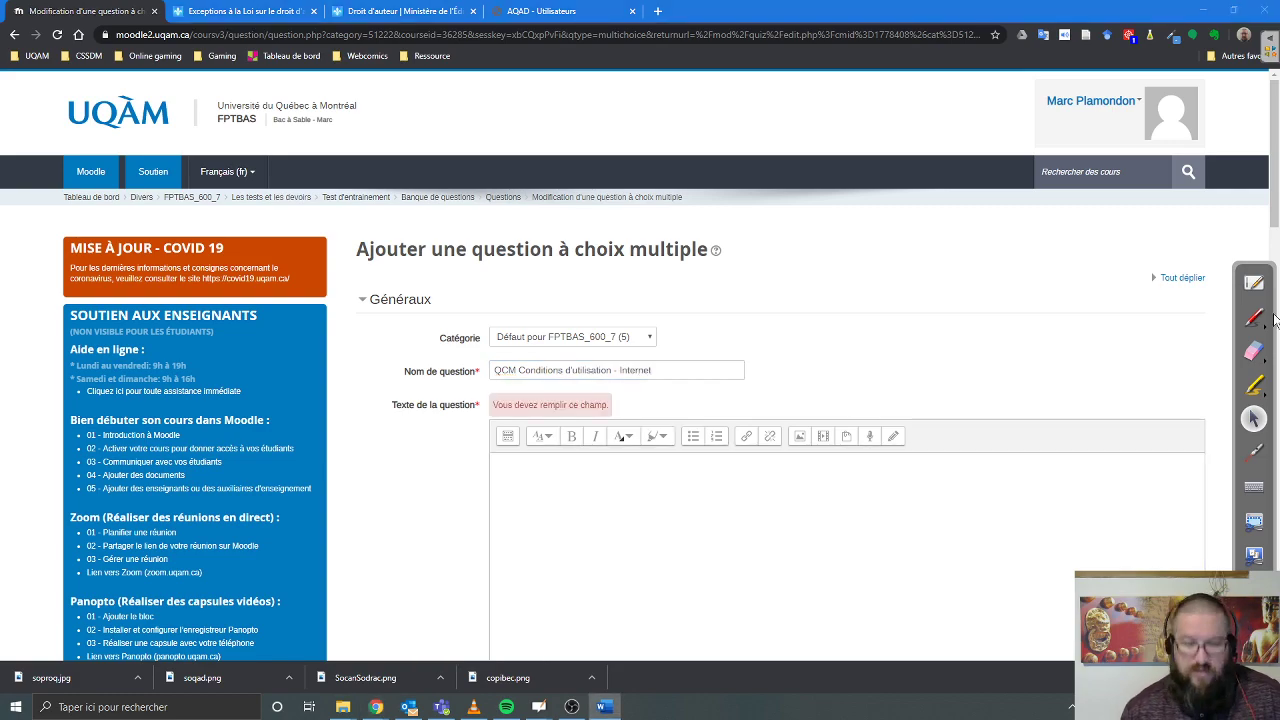
pyautogui.click(782, 493)
pyautogui.write("Parmi les critères suivants, lesquels sont des conditions à l'utilisation d'œuvre protégée accessible sur l'Internet")
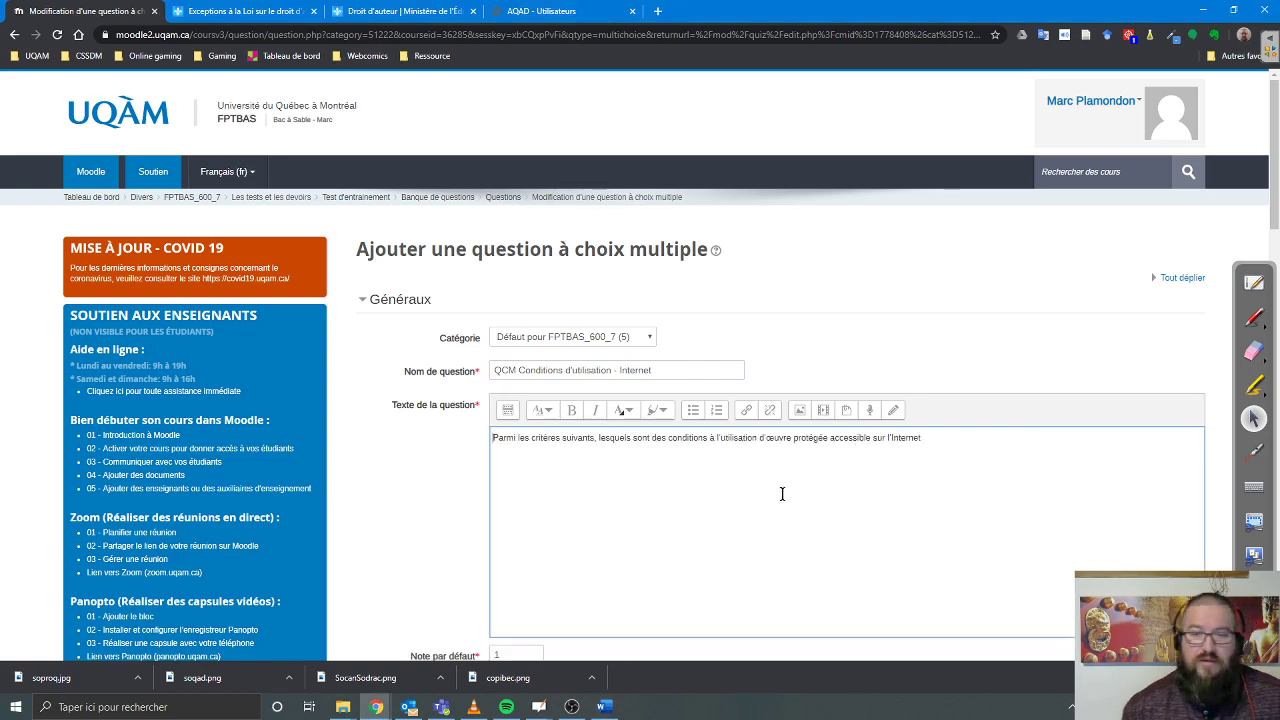
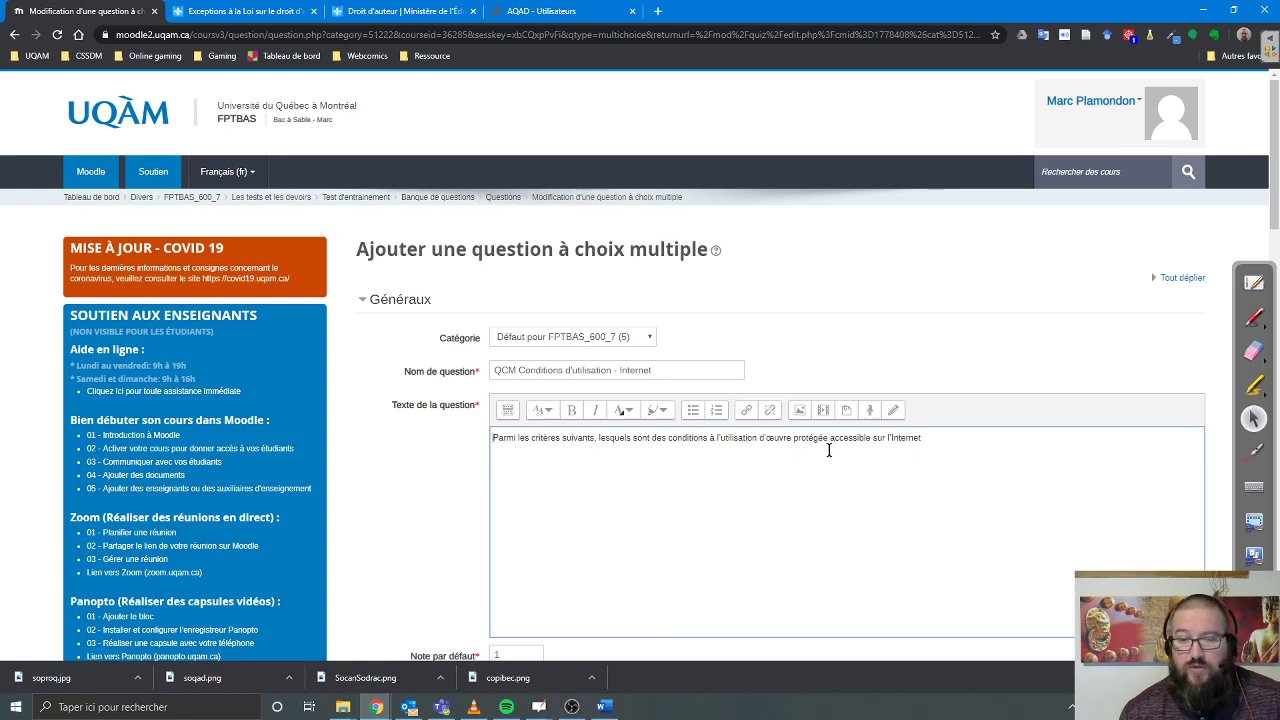
# Make "œuvres protégées accessibles" plural in the question text and end the sentence with a period
pyautogui.click(794, 438)
pyautogui.write('s')
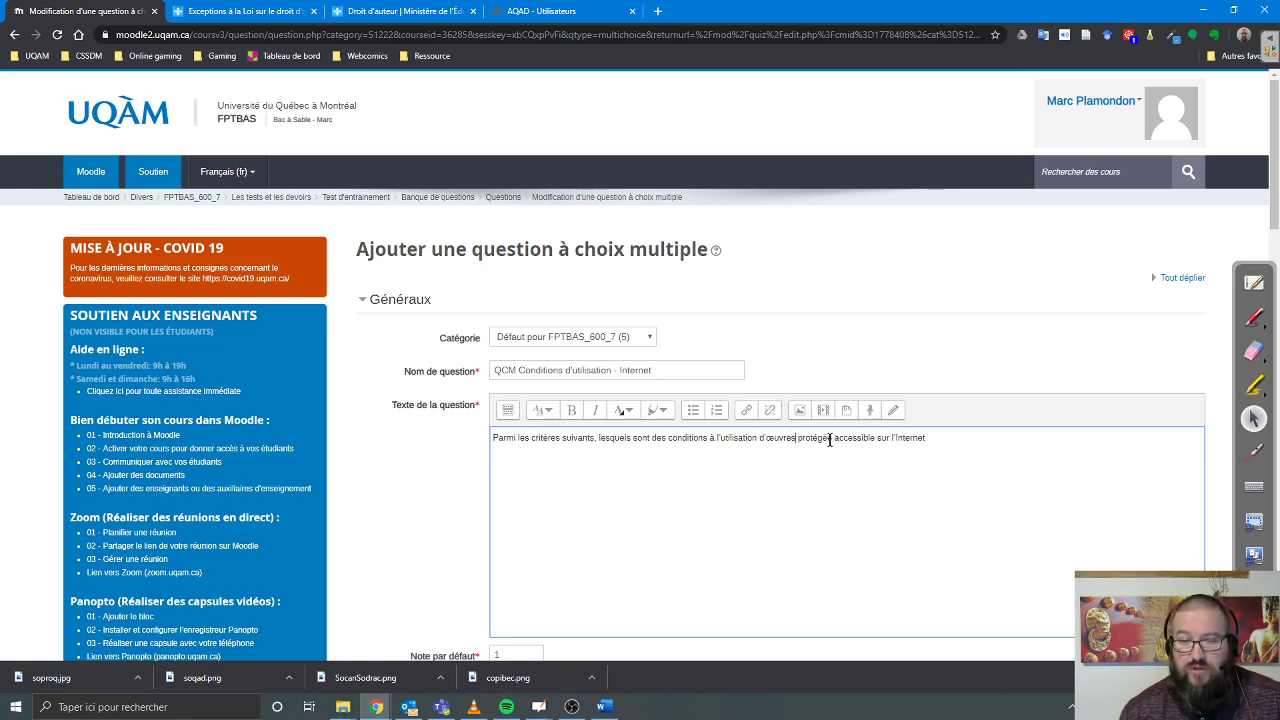
pyautogui.click(831, 438)
pyautogui.write('s')
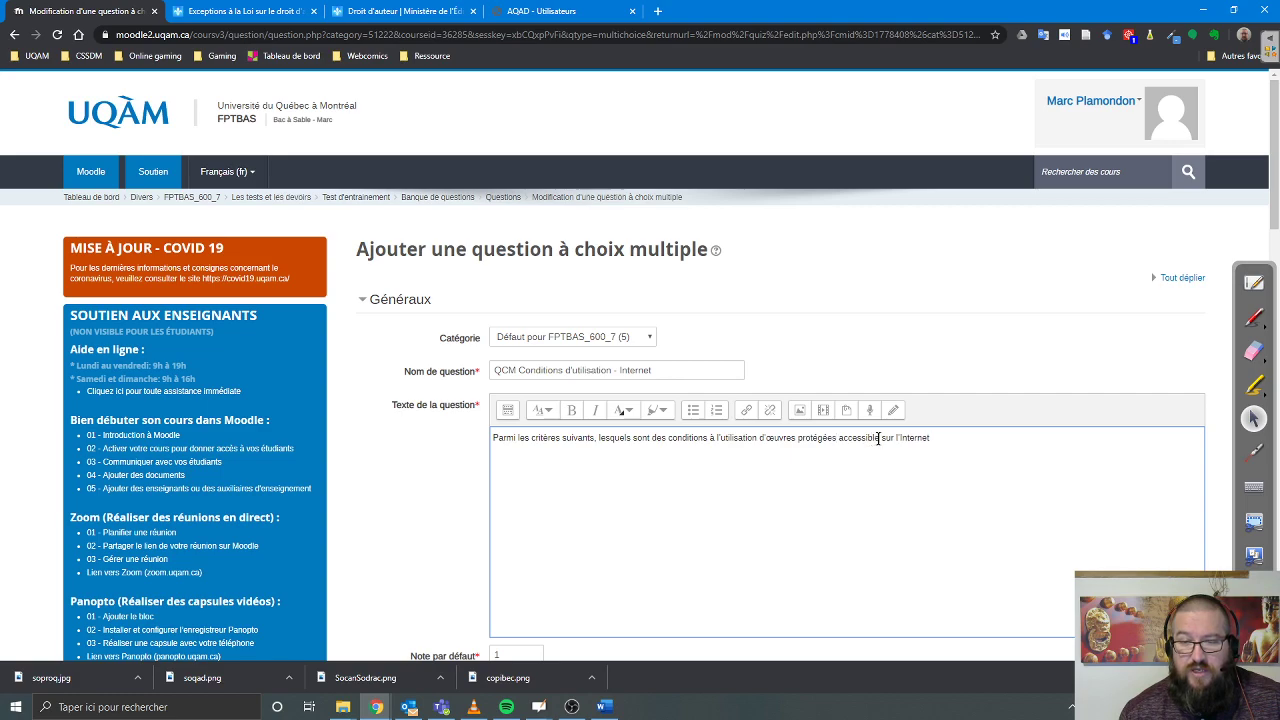
pyautogui.click(878, 438)
pyautogui.write('s')
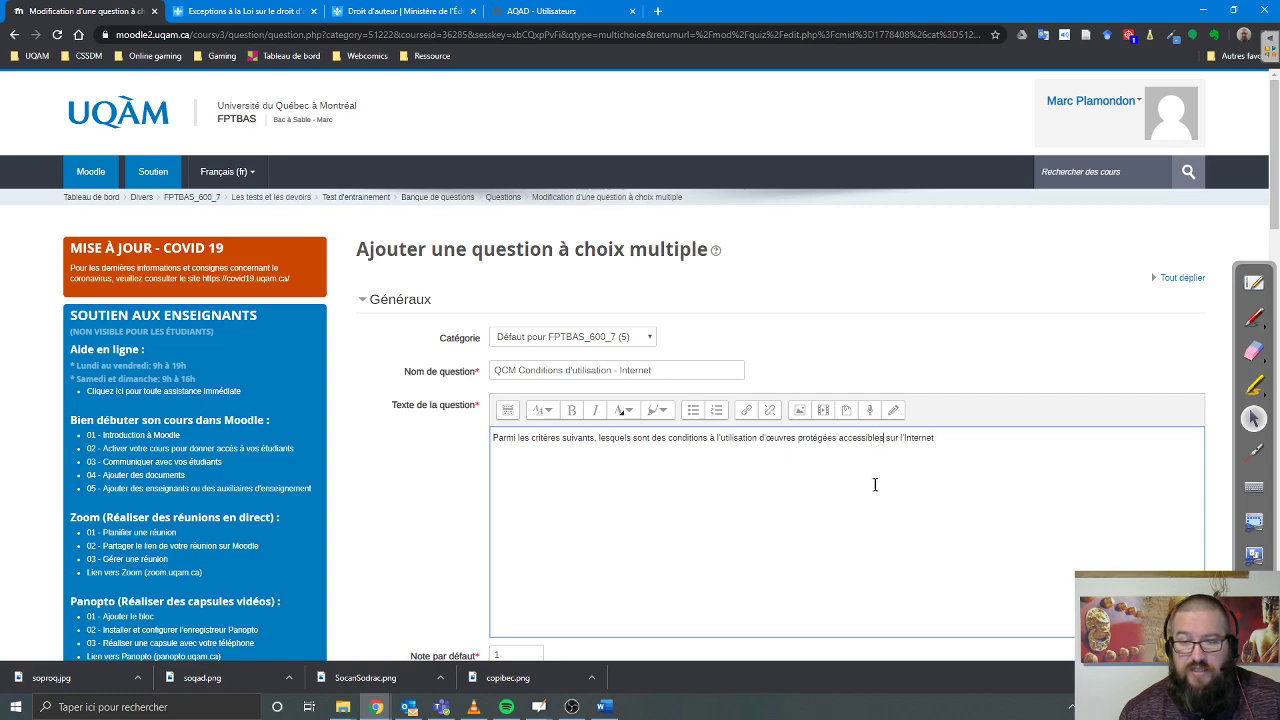
pyautogui.click(977, 450)
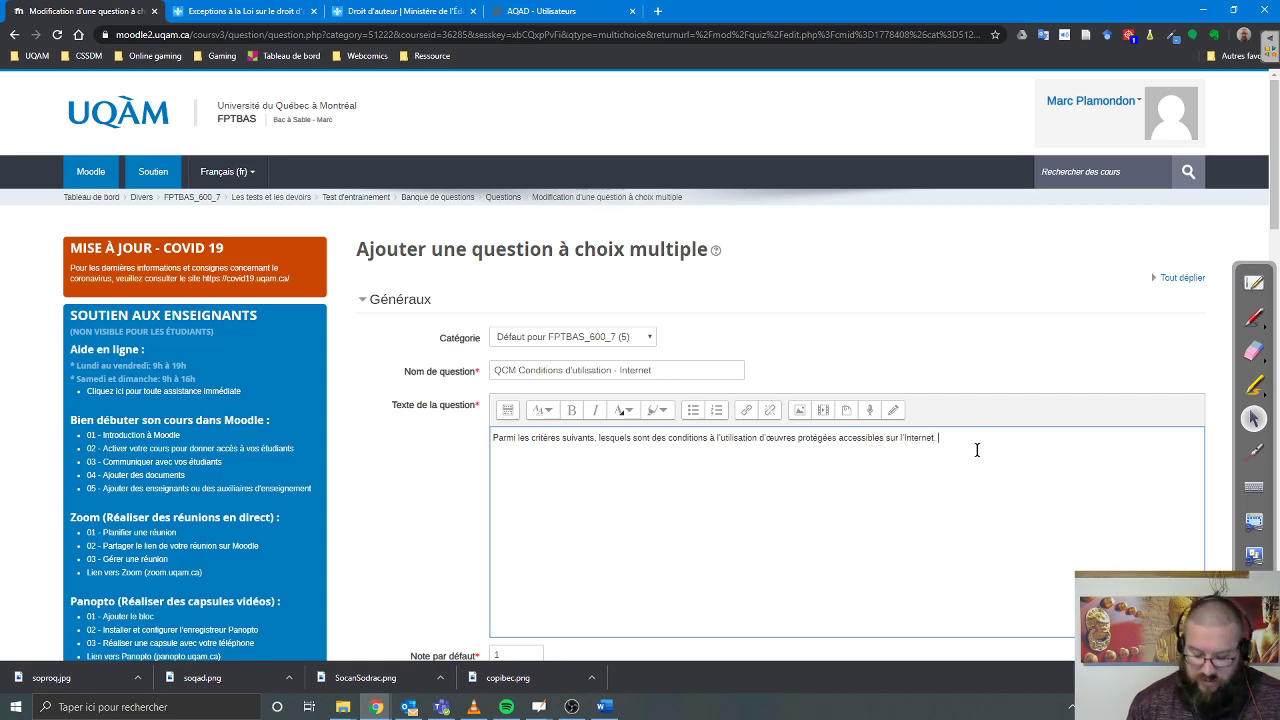
pyautogui.write('.')
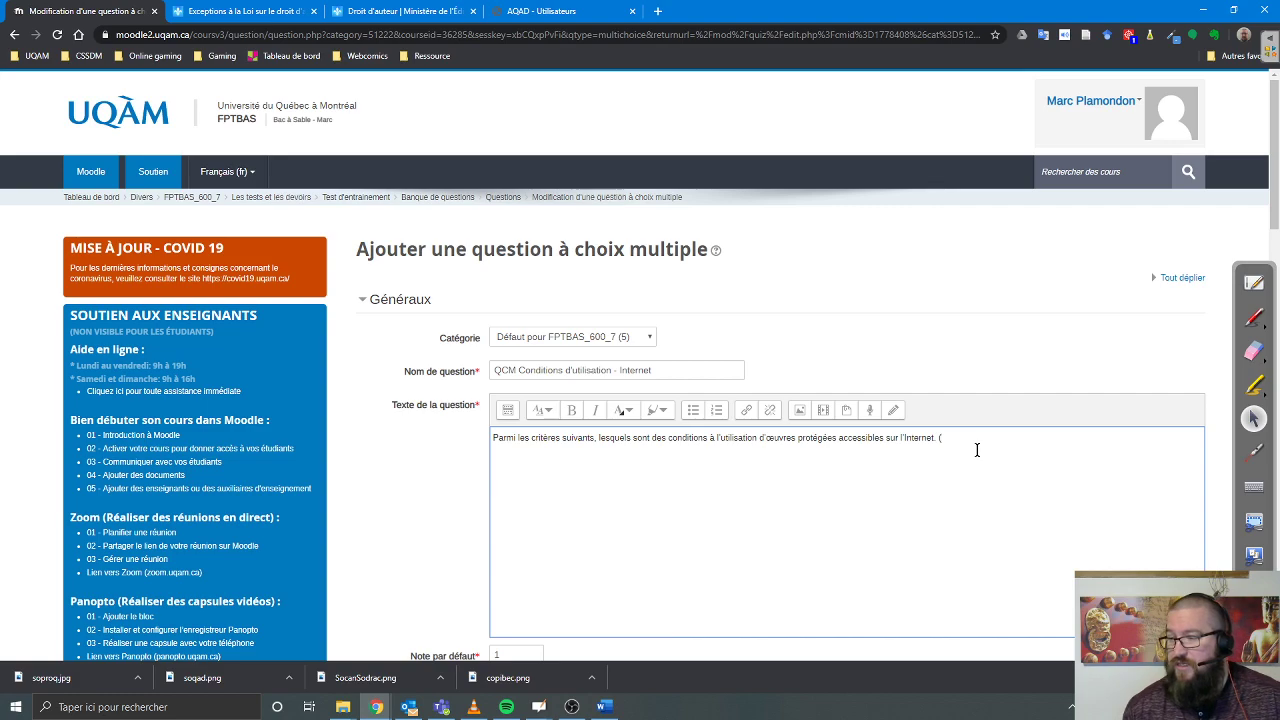
pyautogui.write('4')
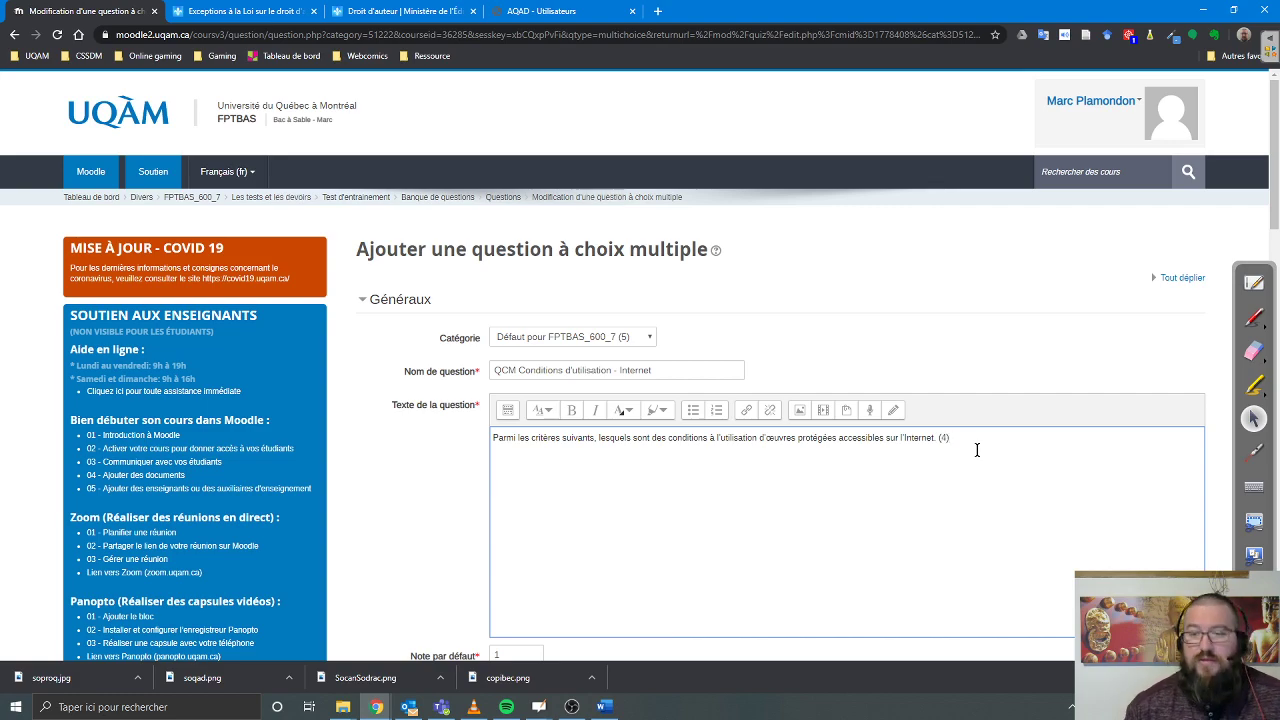
pyautogui.hotkey('shift', 'Left')
pyautogui.hotkey('shift', 'Left')
pyautogui.hotkey('shift', 'Left')
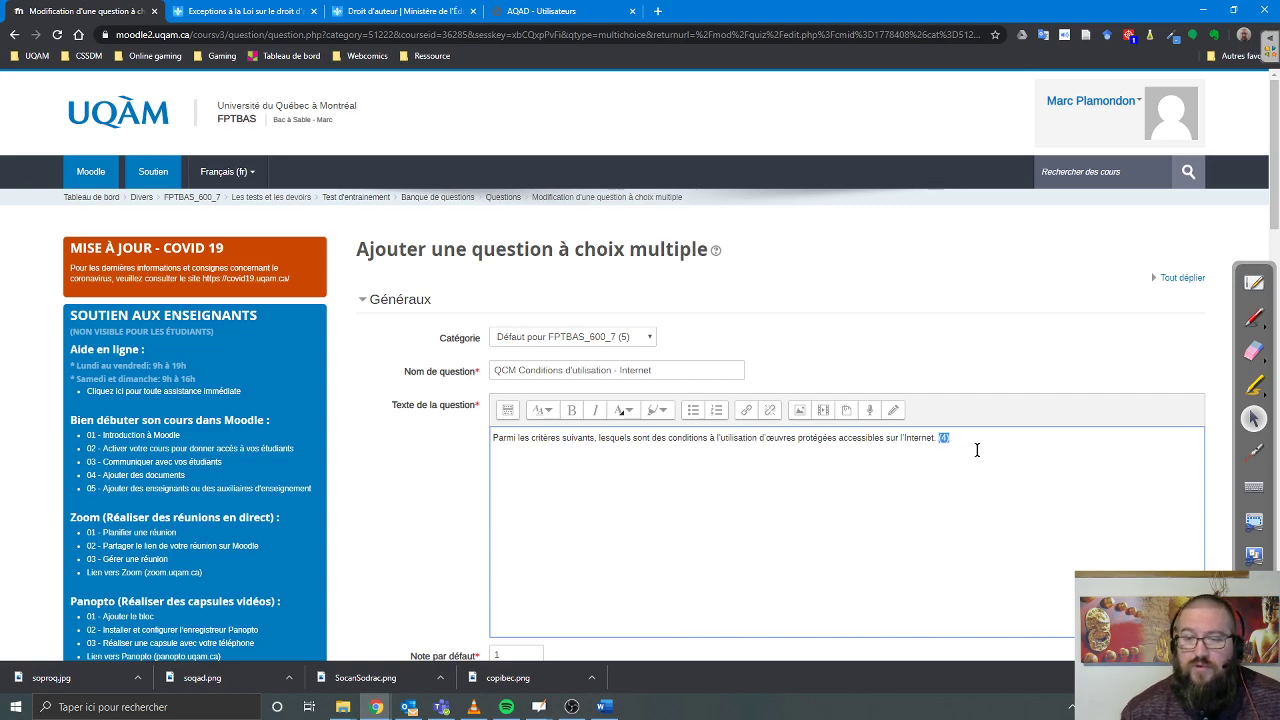
pyautogui.press('BackSpace')
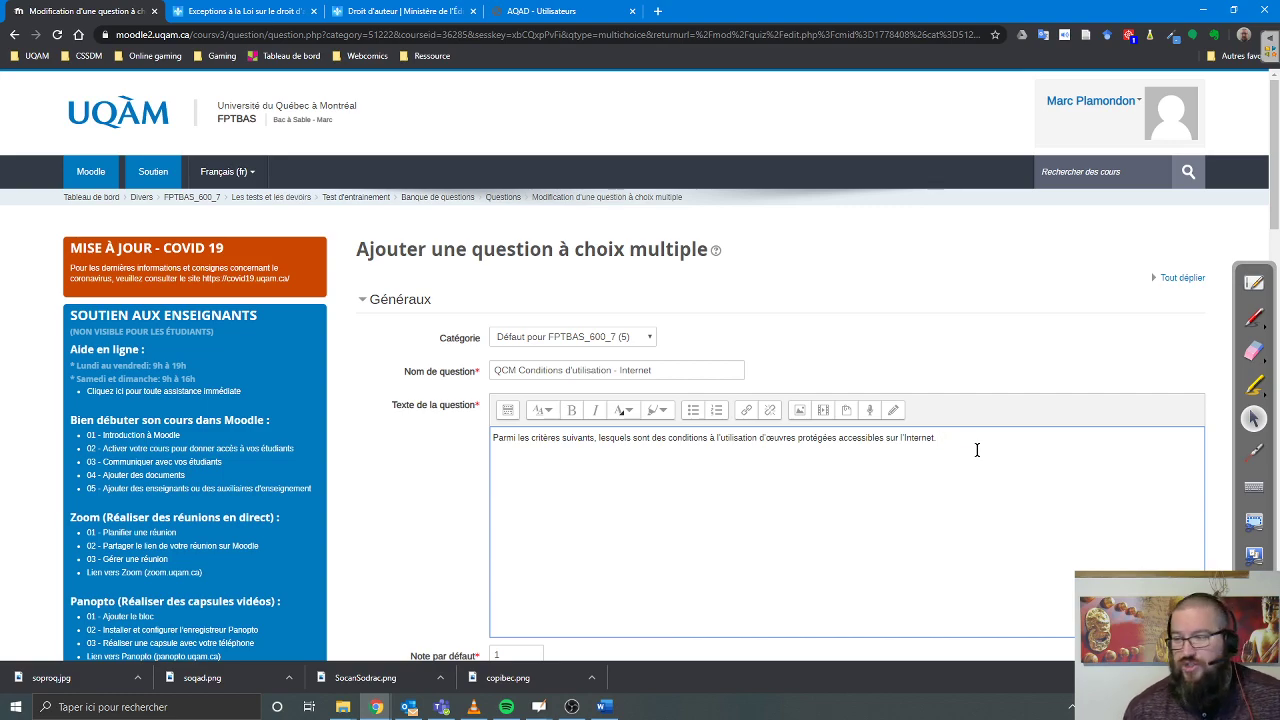
# Set the question's default mark (Note par défaut) to 4
pyautogui.scroll(-3, 977, 450)
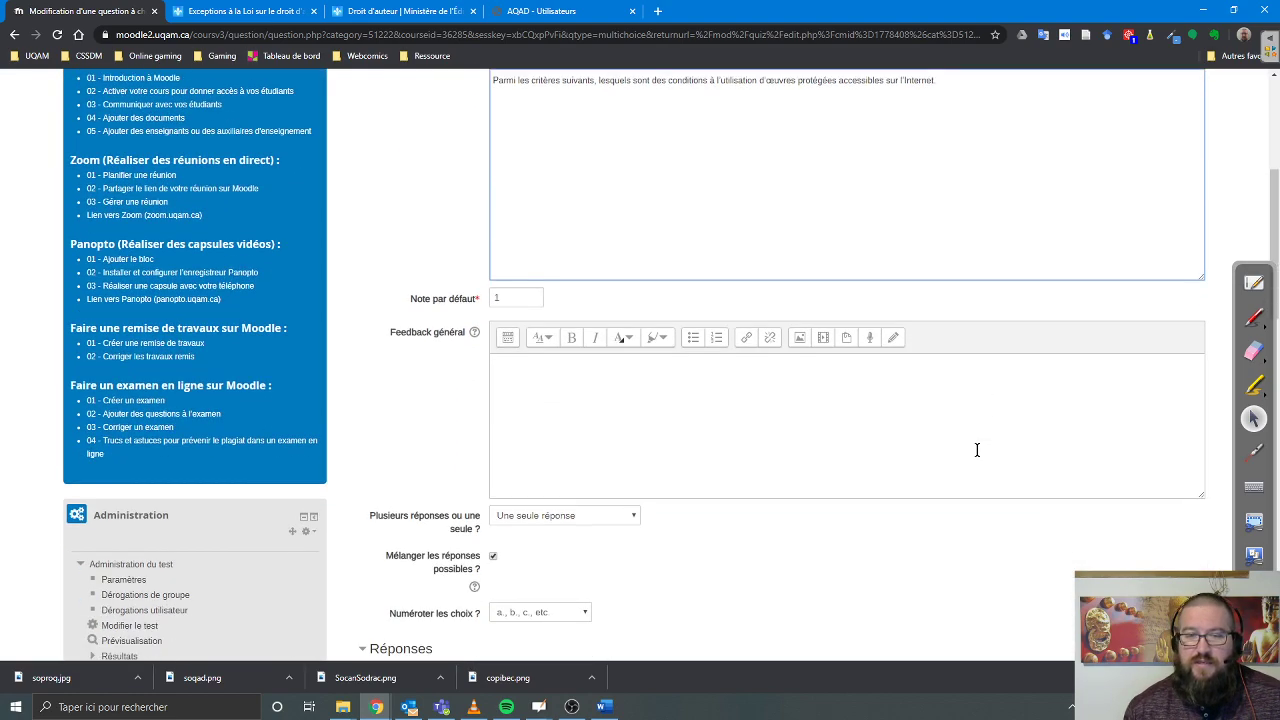
pyautogui.moveTo(520, 256); pyautogui.dragTo(489, 255)
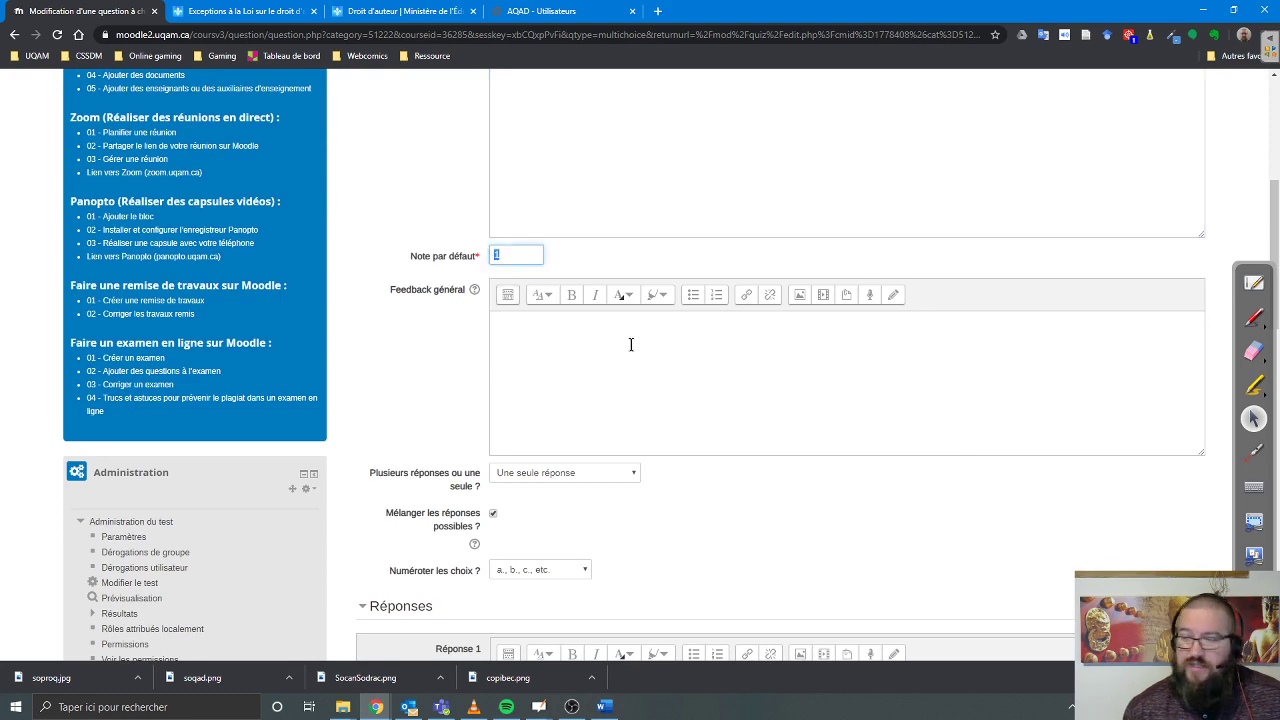
pyautogui.write('4')
# Enter "Source" and the web address of droit_dauteur_exceptions_loi.pdf, taken from its open browser page, as the general feedback
pyautogui.click(516, 326)
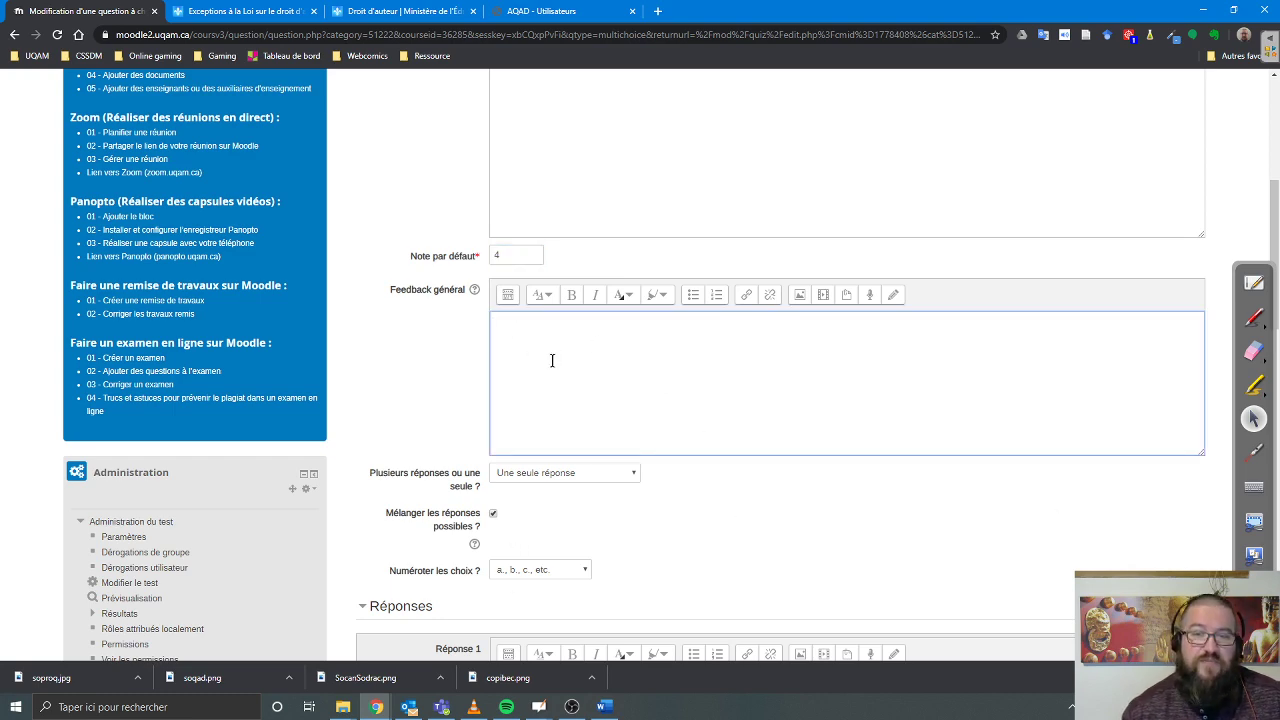
pyautogui.hotkey('ctrl', 'Tab')
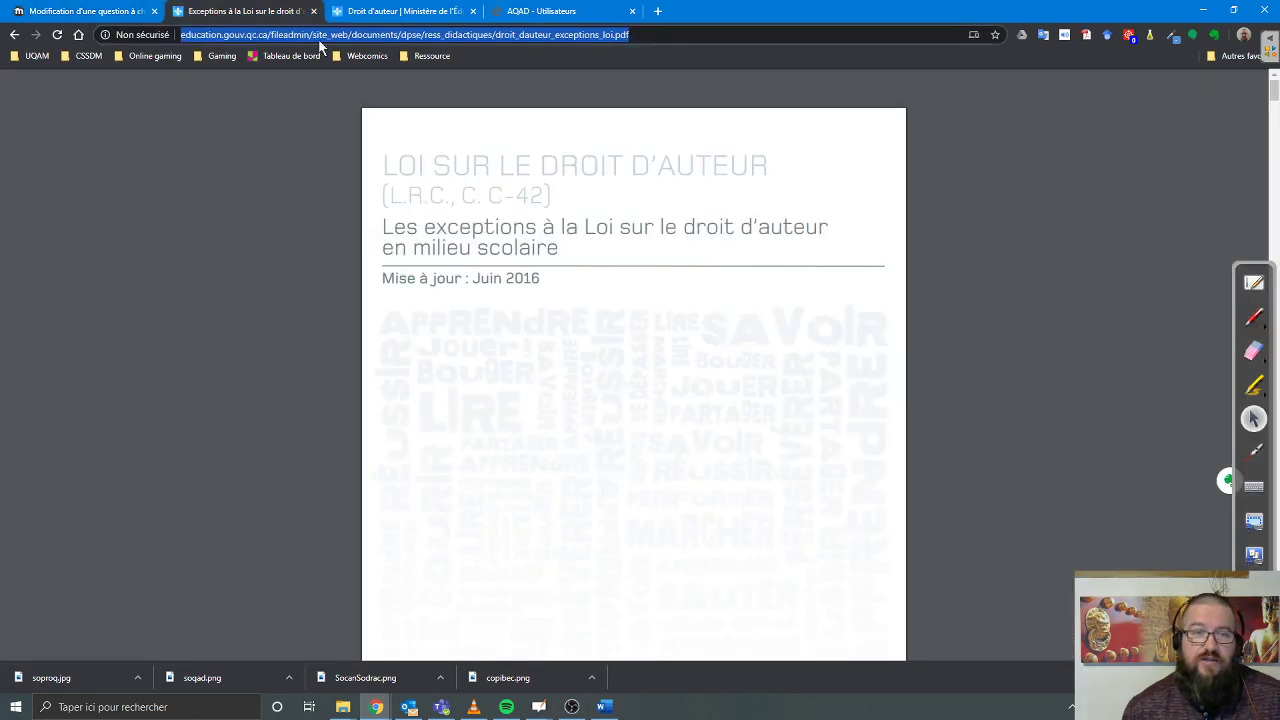
pyautogui.click(78, 12)
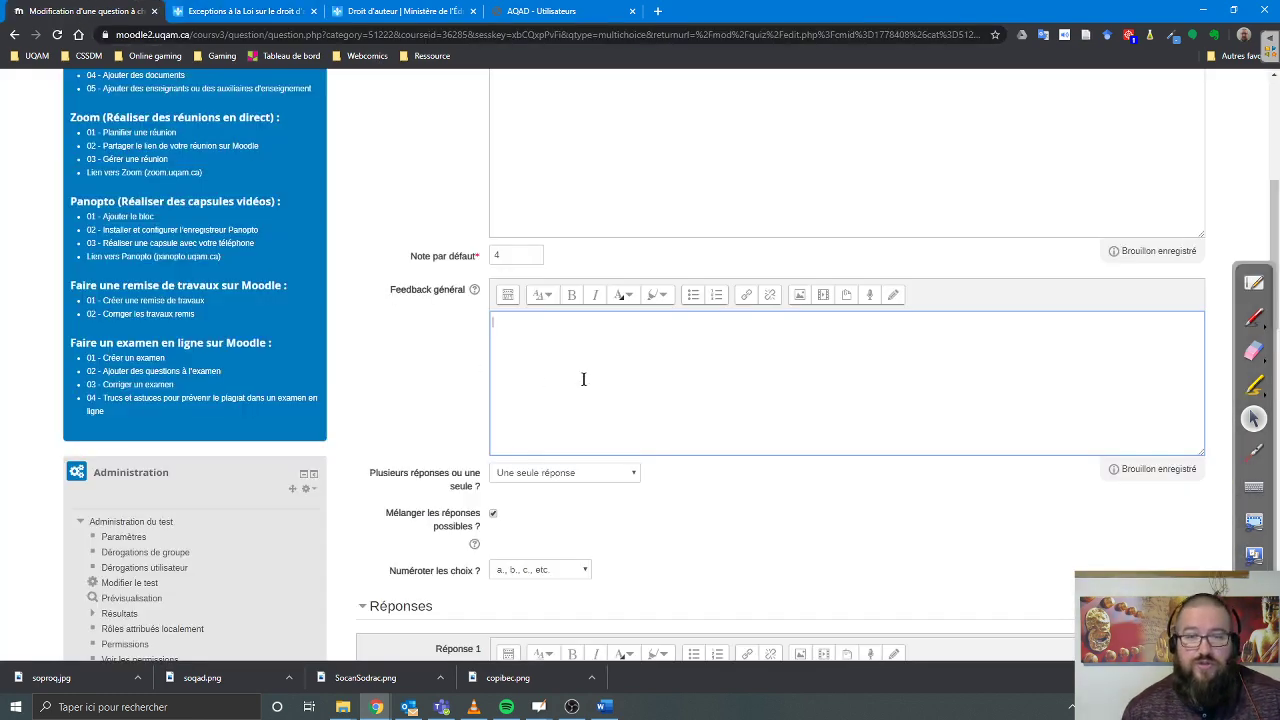
pyautogui.write('Source')
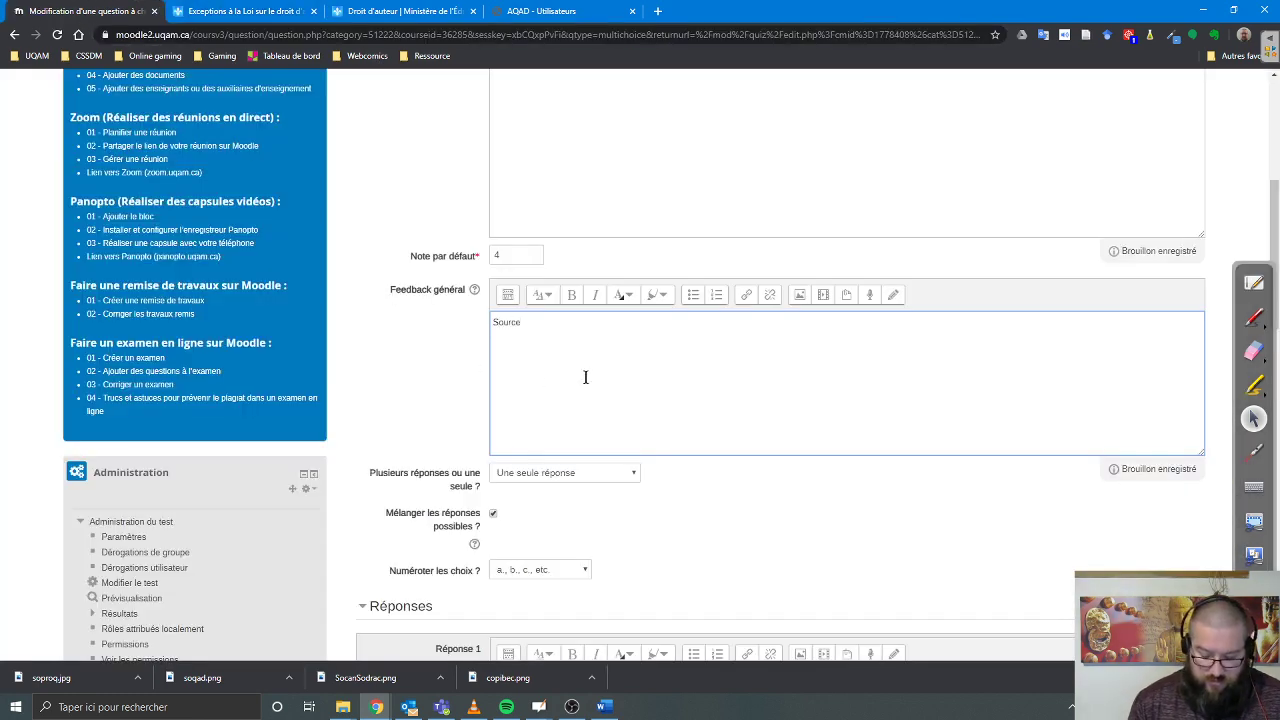
pyautogui.write('http://www.education.gouv.qc.ca/fileadmin/site_web/documents/dpse/ress_didactiques/droit_dauteur_exceptions_loi.pdf')
# Allow multiple answers for the question (Réponses multiples autorisées)
pyautogui.scroll(-3, 585, 377)
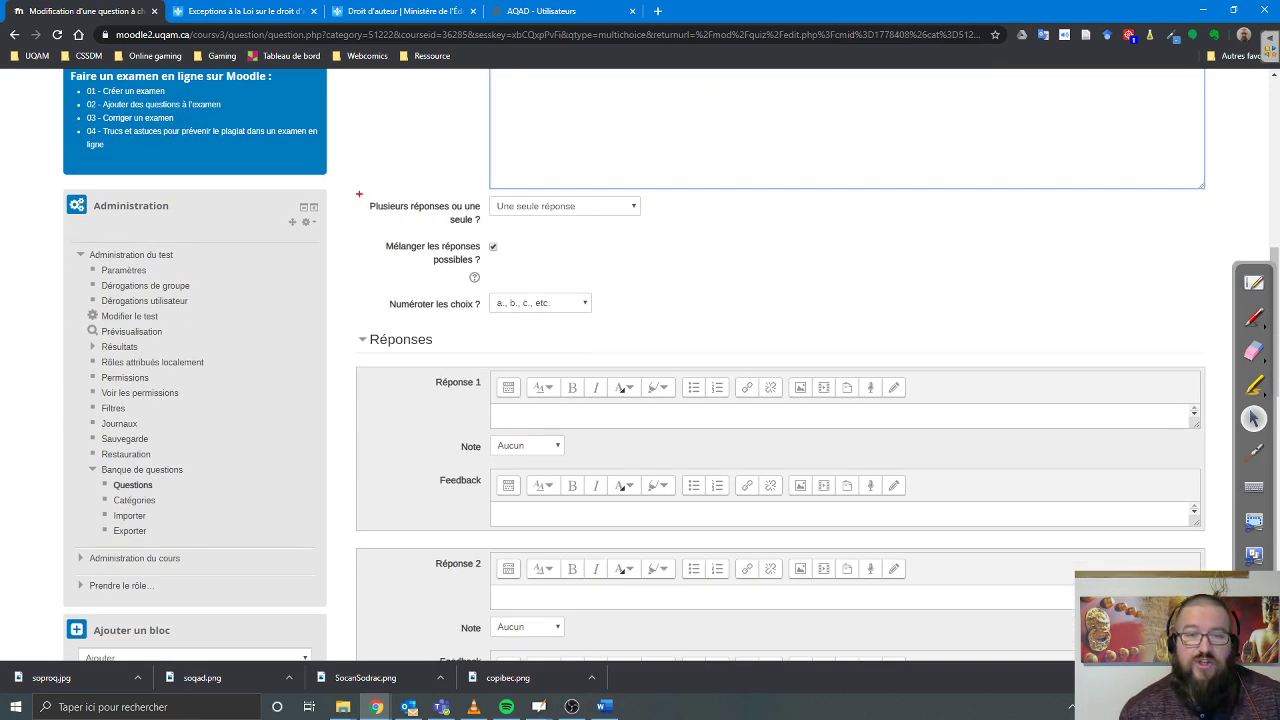
pyautogui.moveTo(358, 193); pyautogui.dragTo(720, 240)
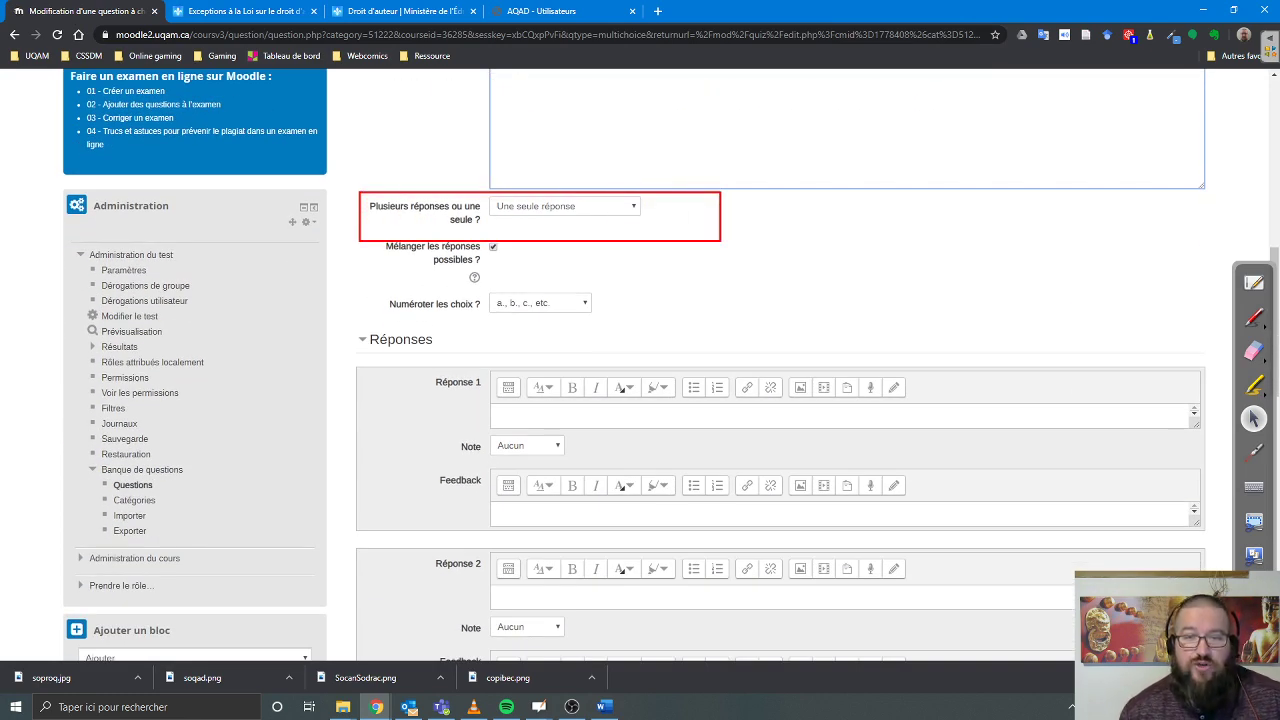
pyautogui.click(533, 210)
pyautogui.click(531, 225)
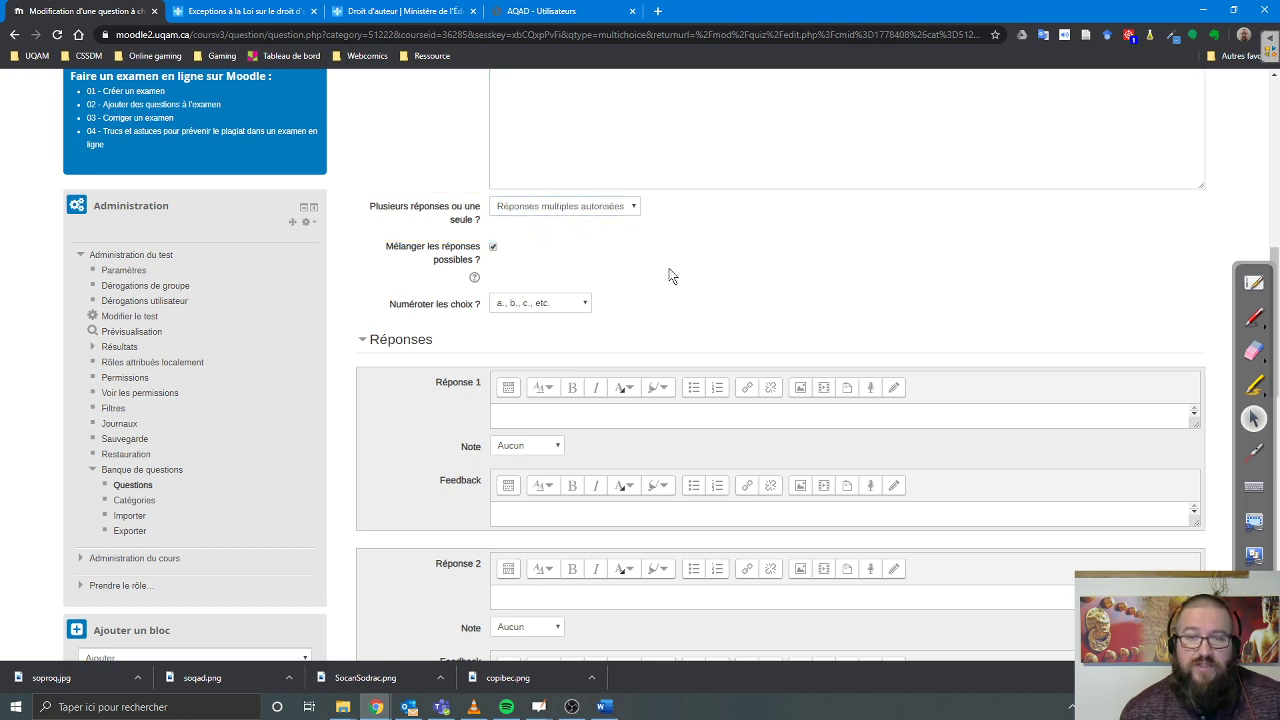
# Paste "La source doit être indiquée de même que le nom de l'auteur…" from Word as answer 1 and remove the leading bullet and spaces
pyautogui.scroll(-2, 694, 354)
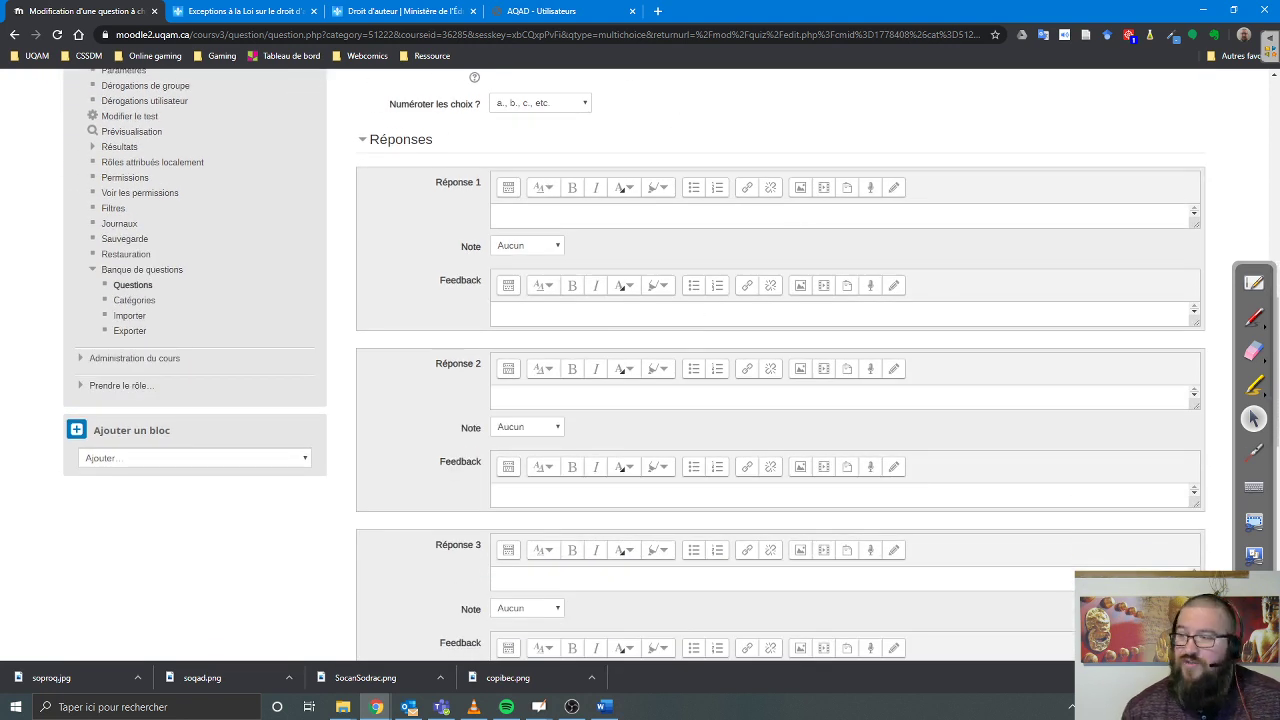
pyautogui.hotkey('alt', 'Tab')
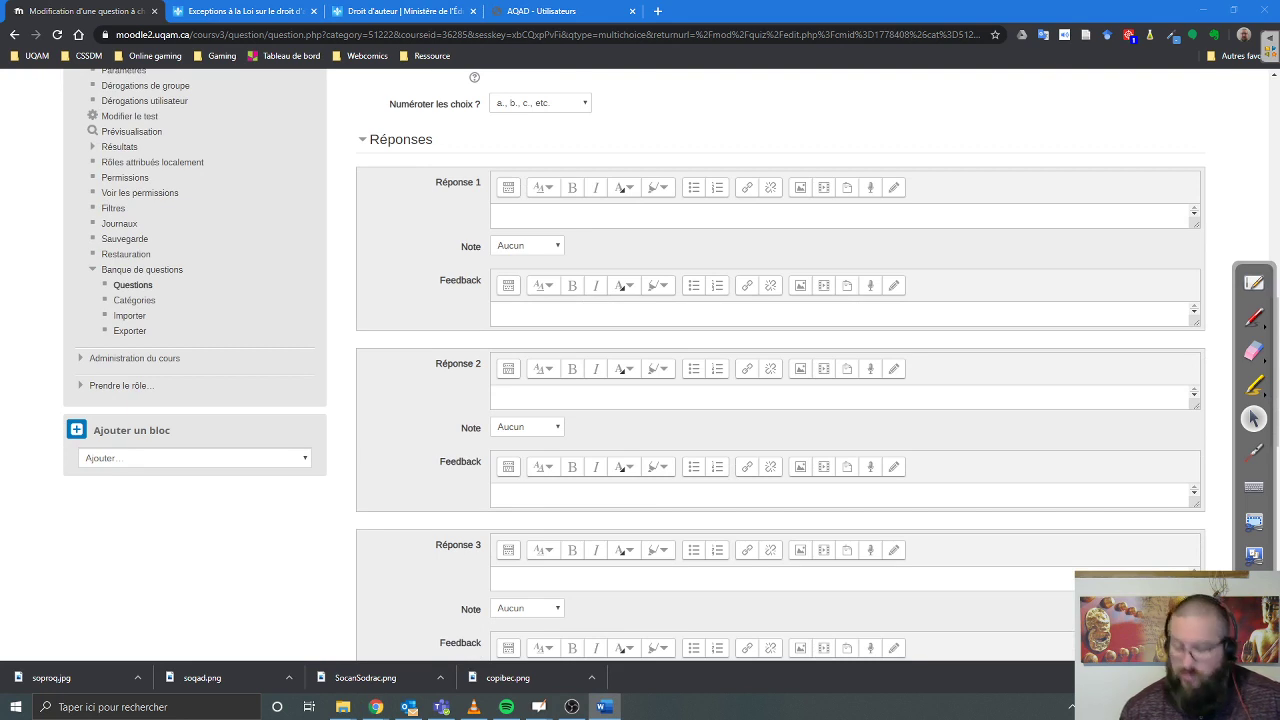
pyautogui.click(709, 215)
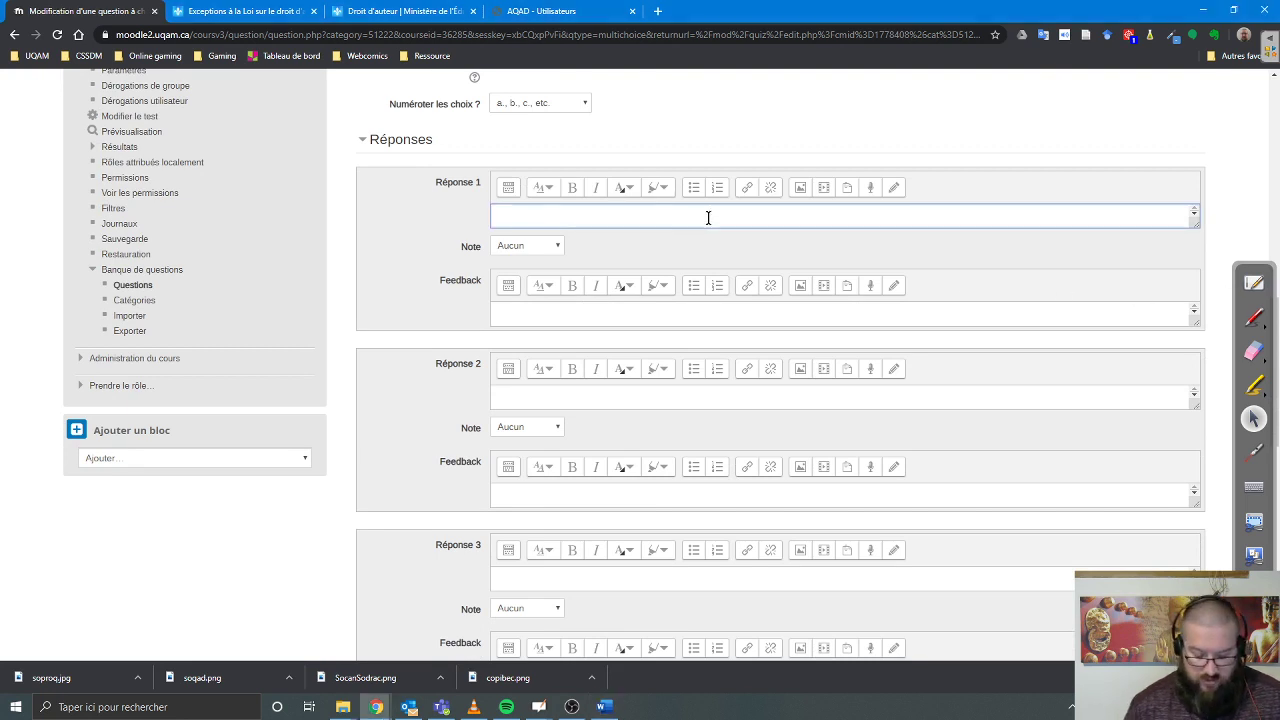
pyautogui.write("La source doit être indiquée de même que le nom de l'auteur, de l'artiste interprète, du producteur ou du radiodiffuseur;")
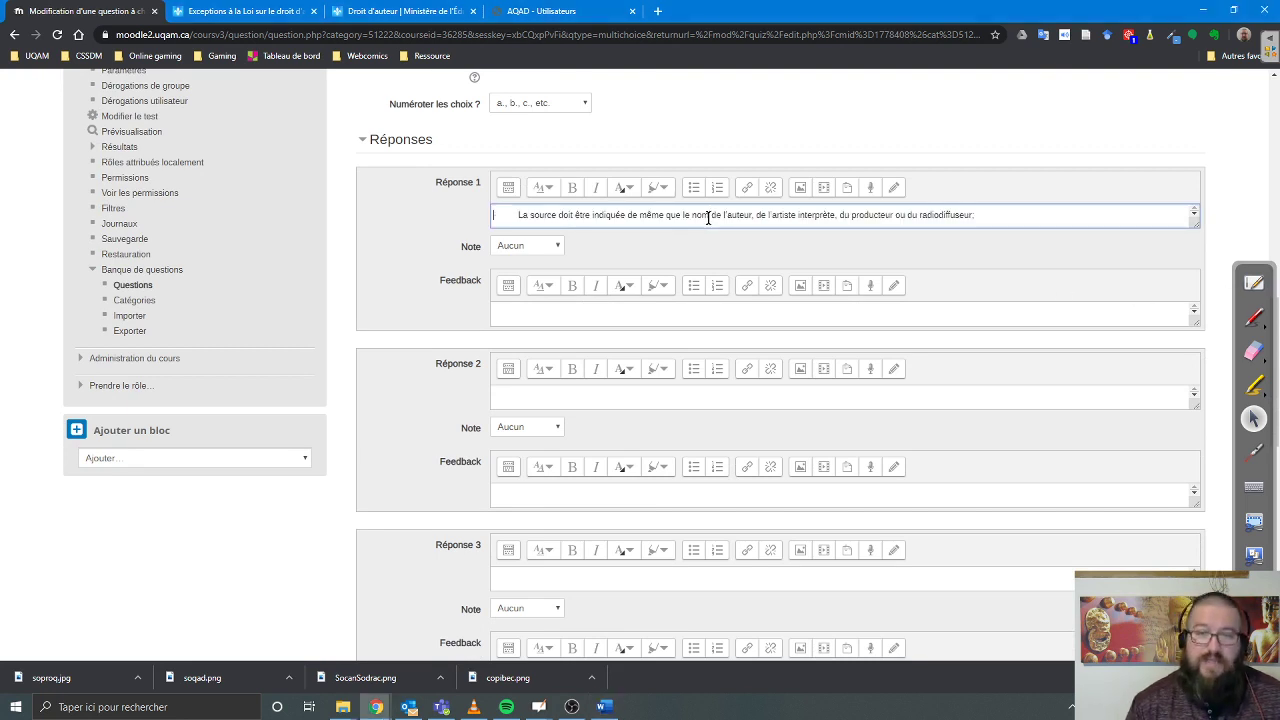
pyautogui.click(511, 217)
pyautogui.press('BackSpace')
pyautogui.press('BackSpace')
pyautogui.press('BackSpace')
pyautogui.press('BackSpace')
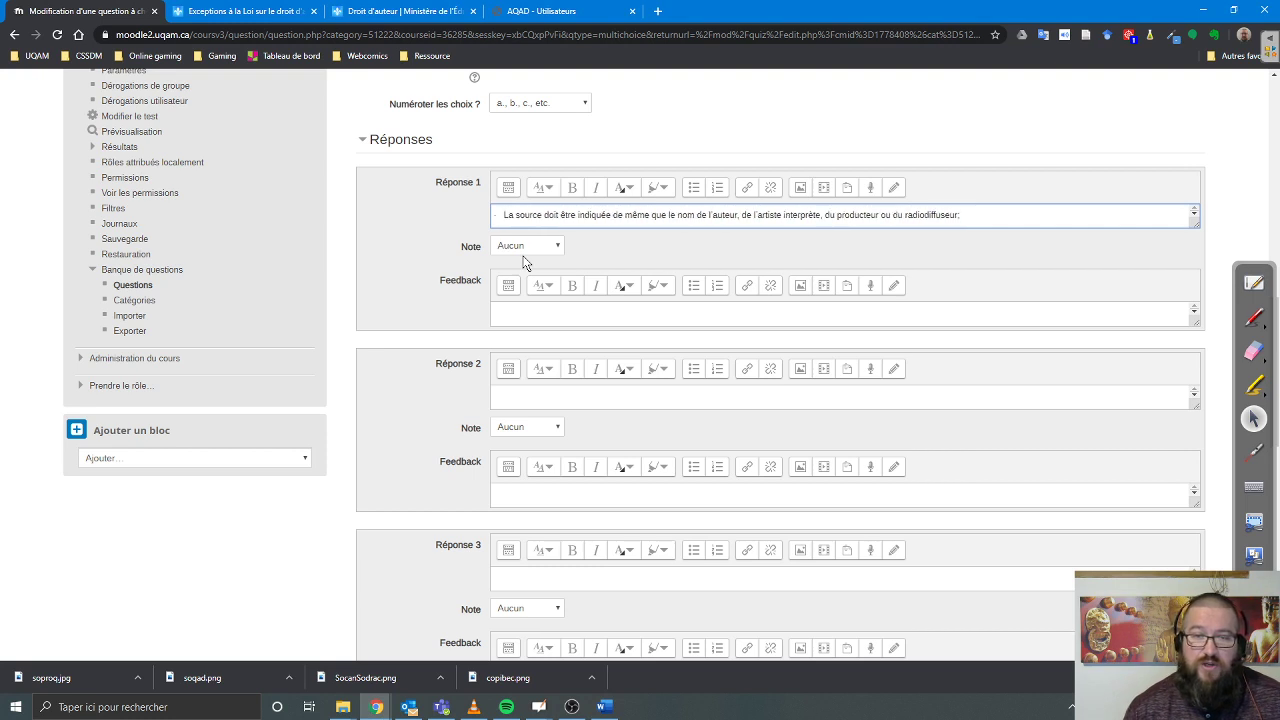
pyautogui.press('BackSpace')
pyautogui.press('BackSpace')
pyautogui.press('BackSpace')
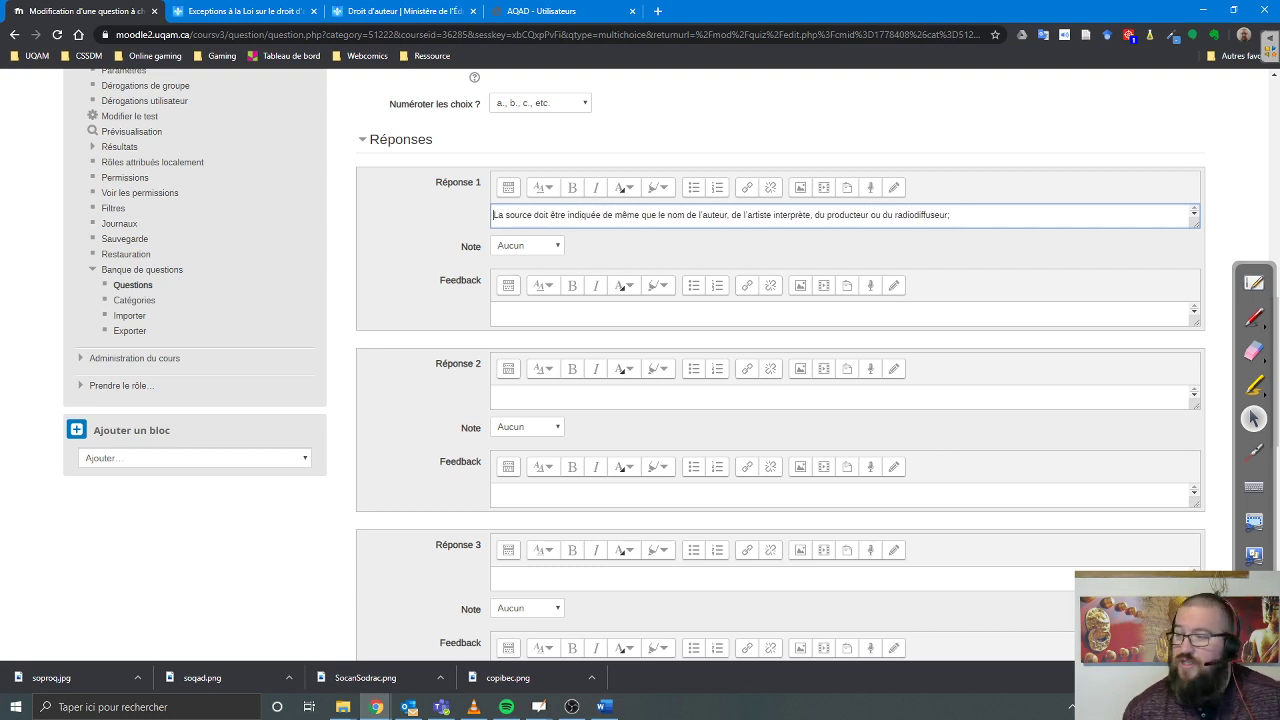
# Paste "L'œuvre ne doit pas être munie d'un verrou numérique;" from Word as answer 2 and remove the leading bullet and spaces
pyautogui.hotkey('alt', 'Tab')
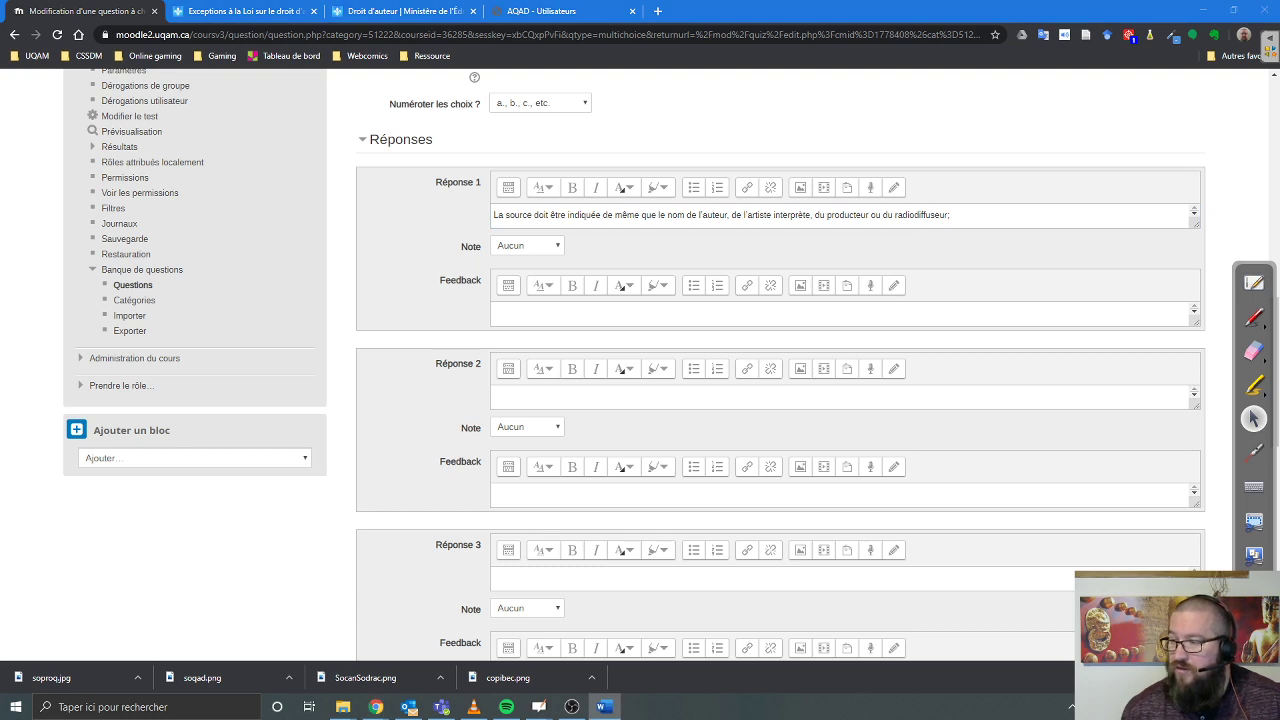
pyautogui.click(559, 398)
pyautogui.write("L'œuvre ne doit pas être munie d'un verrou numérique.")
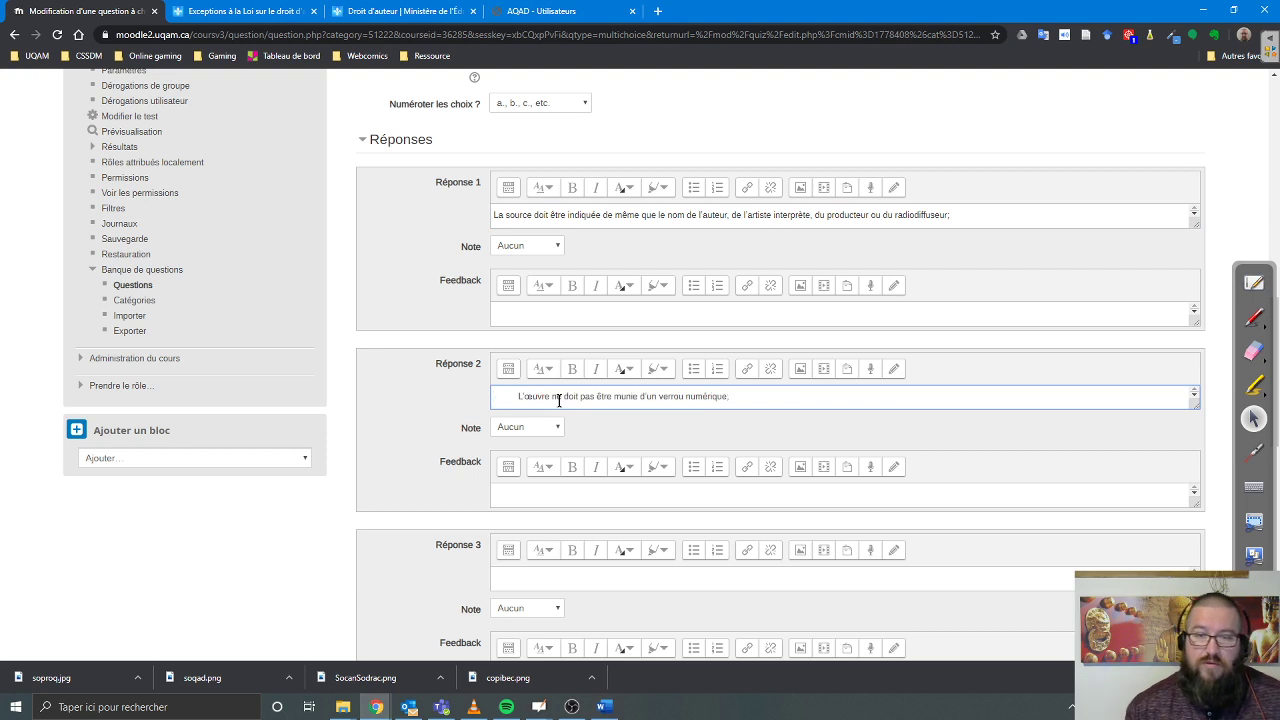
pyautogui.press('Home')
pyautogui.press('Delete')
pyautogui.press('Delete')
pyautogui.press('Delete')
pyautogui.hotkey('ctrl', 'shift', 'Right')
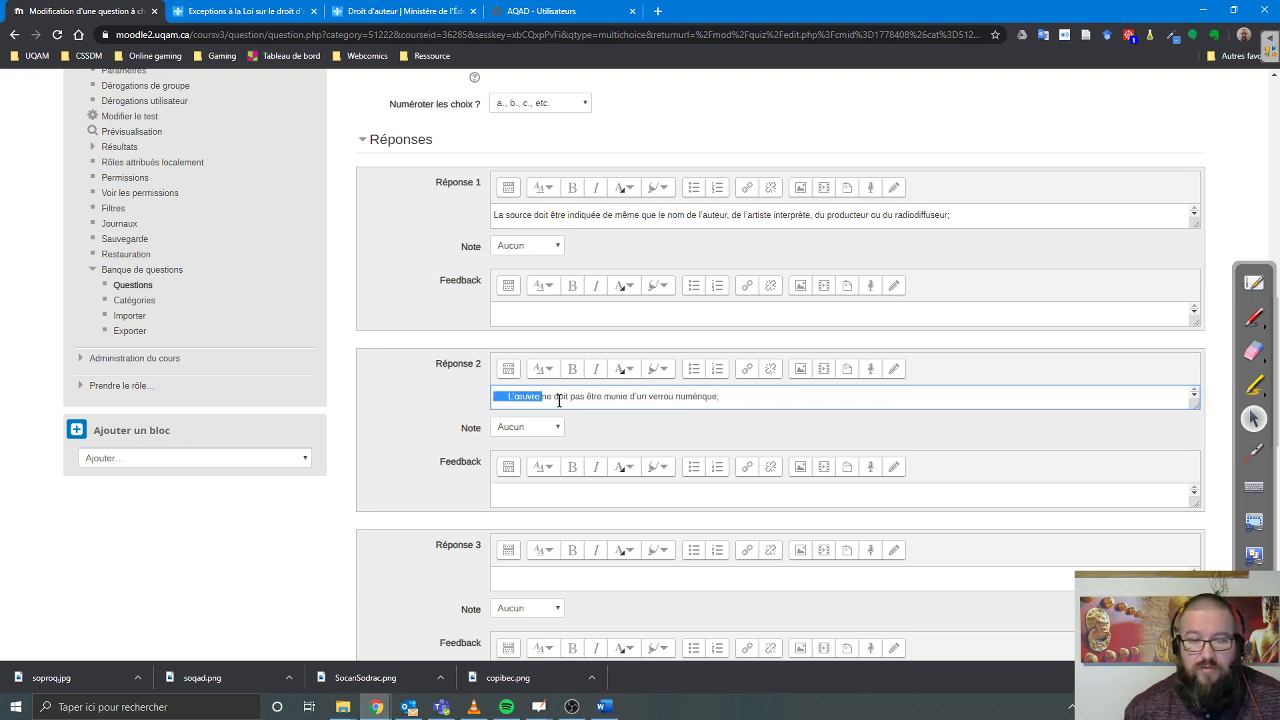
pyautogui.hotkey('ctrl', 'shift', 'Left')
pyautogui.press('Delete')
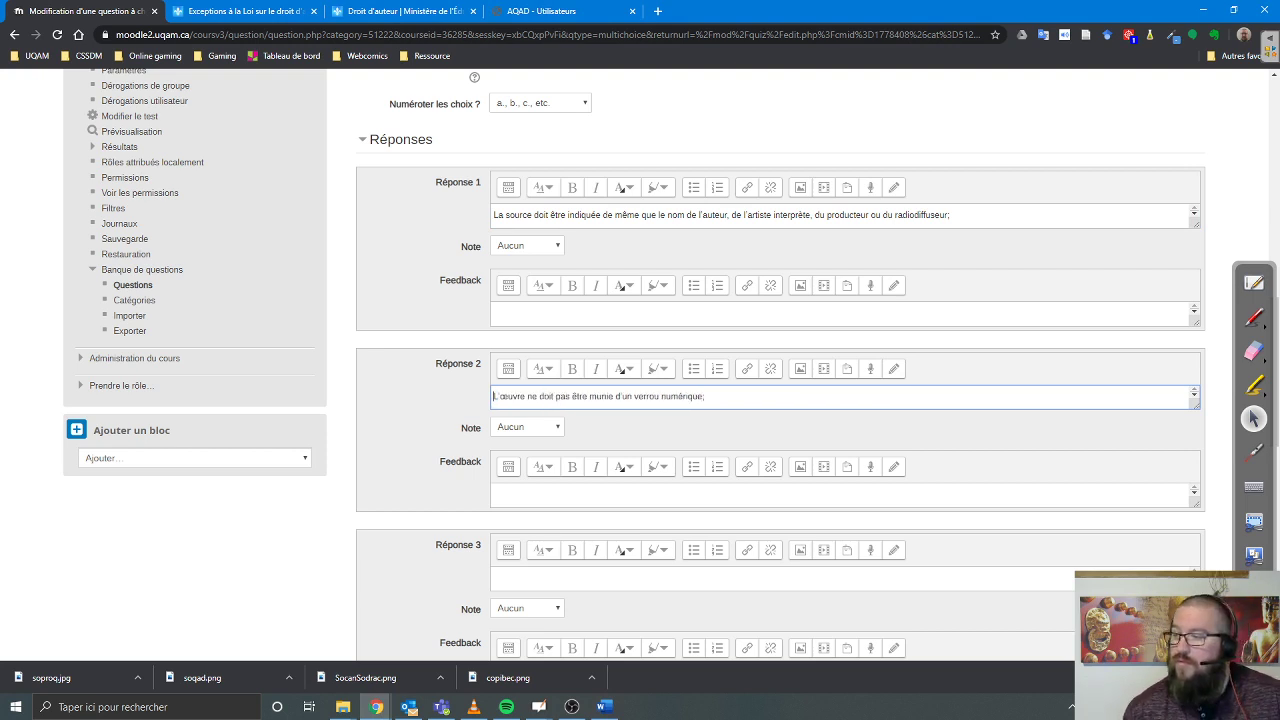
# Paste the text beginning "Le site Internet sur lequel l'œuvre protégée est disponible" from Word as answer 3 and remove the leading bullet and spaces
pyautogui.hotkey('alt', 'Tab')
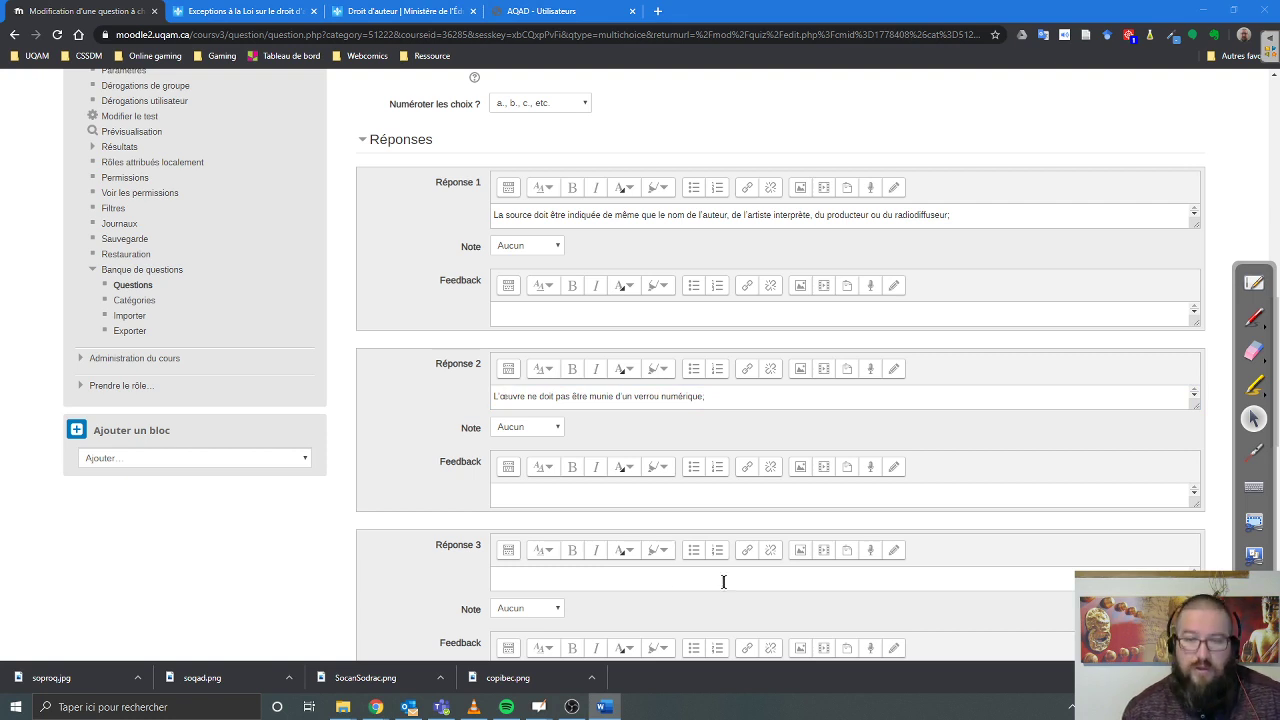
pyautogui.click(538, 578)
pyautogui.hotkey('ctrl', 'v')
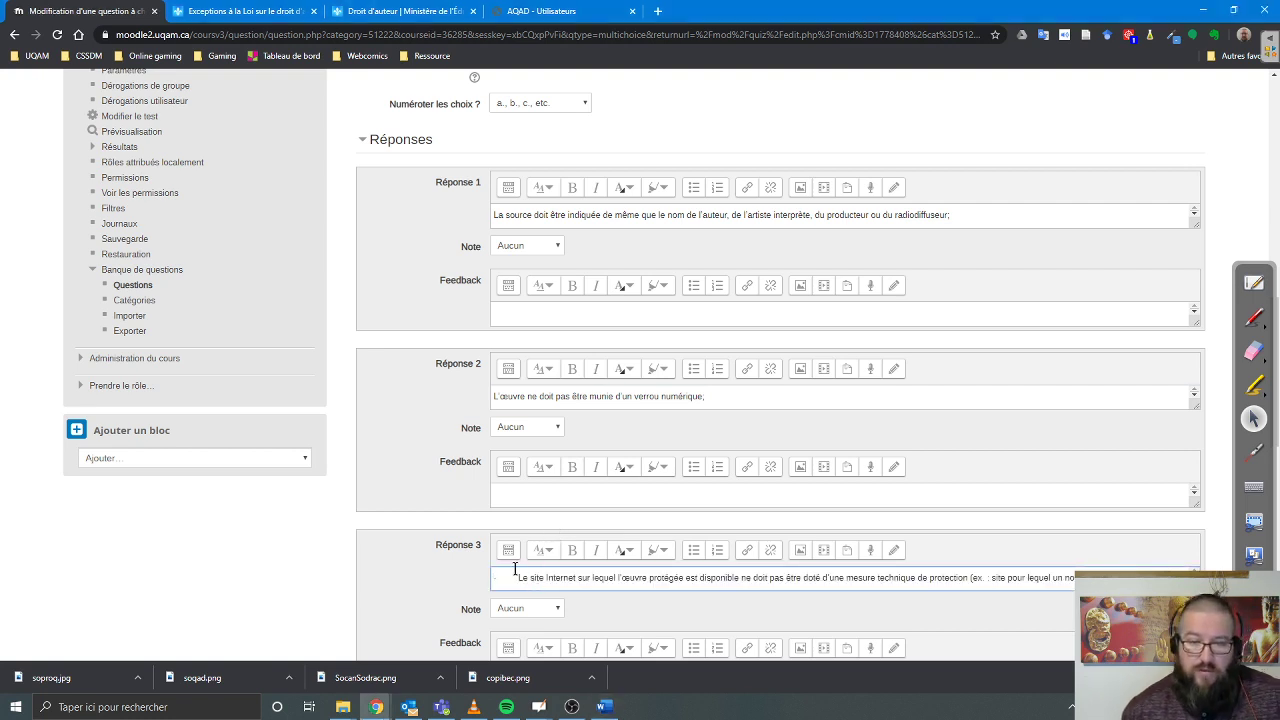
pyautogui.moveTo(516, 578); pyautogui.dragTo(490, 580)
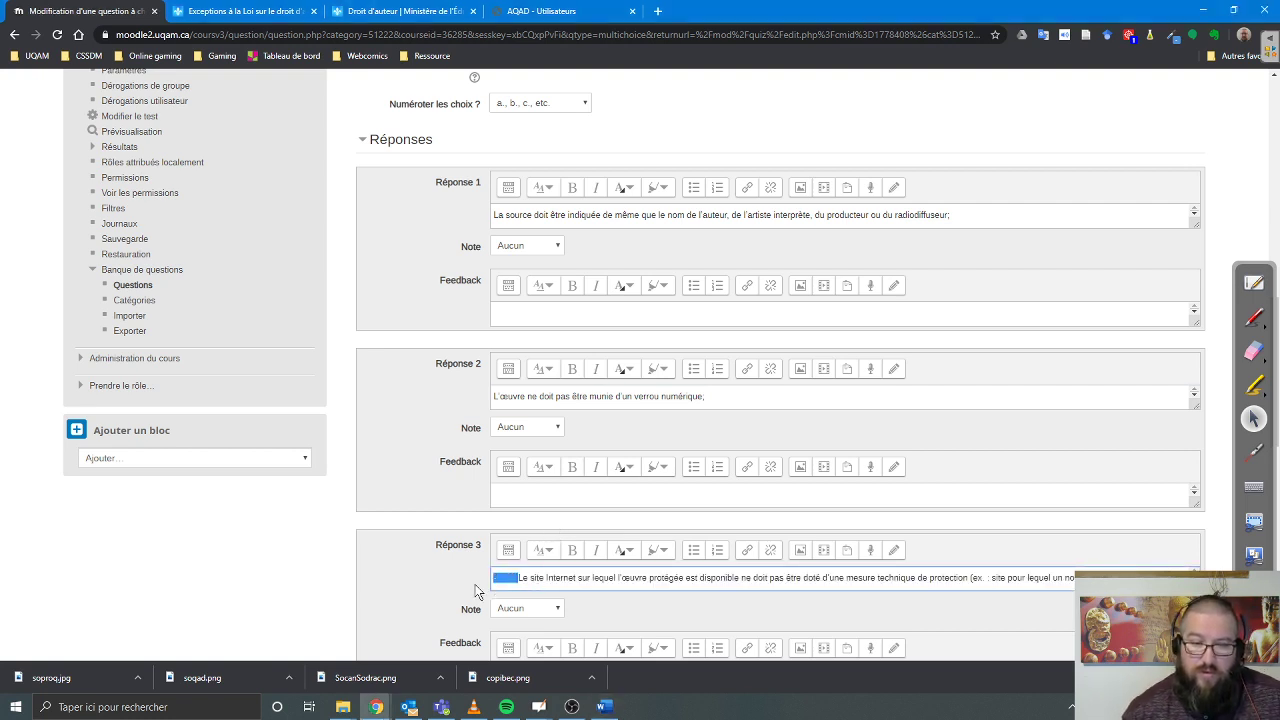
pyautogui.press('BackSpace')
# Paste "L'œuvre a été rendue accessible de façon légale" from Word as answer 4 and remove the leading bullet and spaces
pyautogui.scroll(-4, 503, 546)
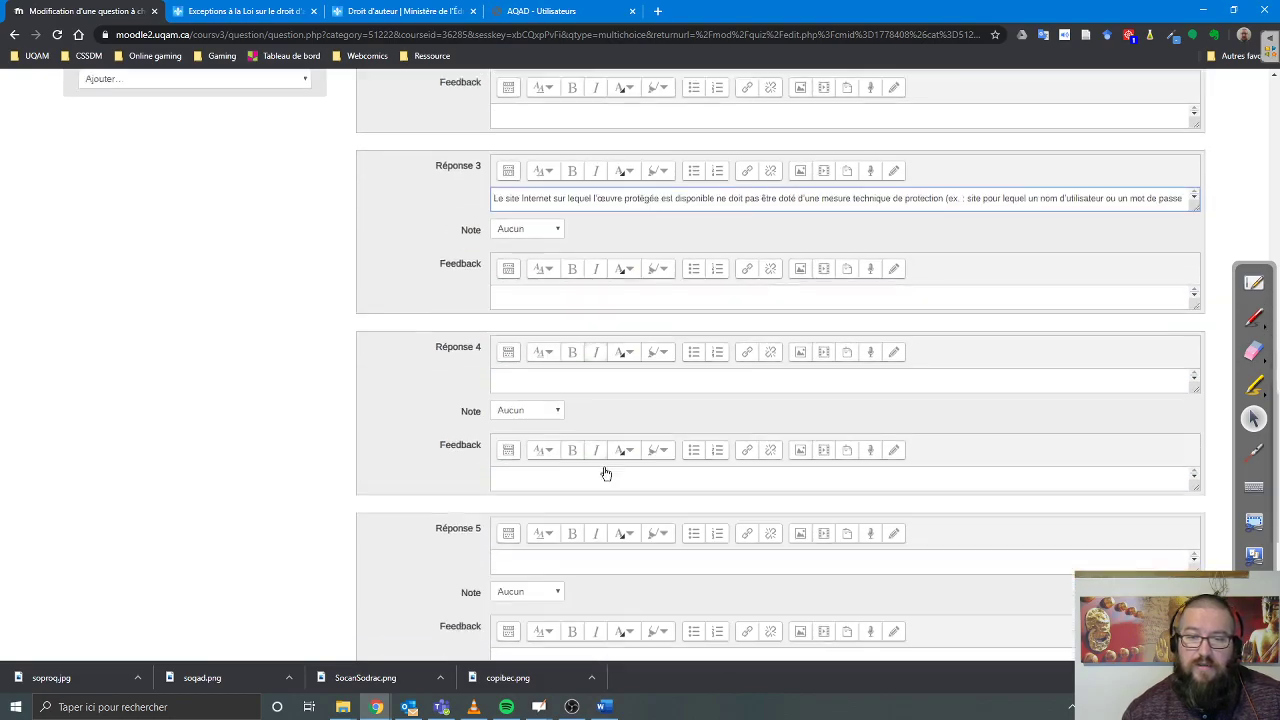
pyautogui.click(603, 706)
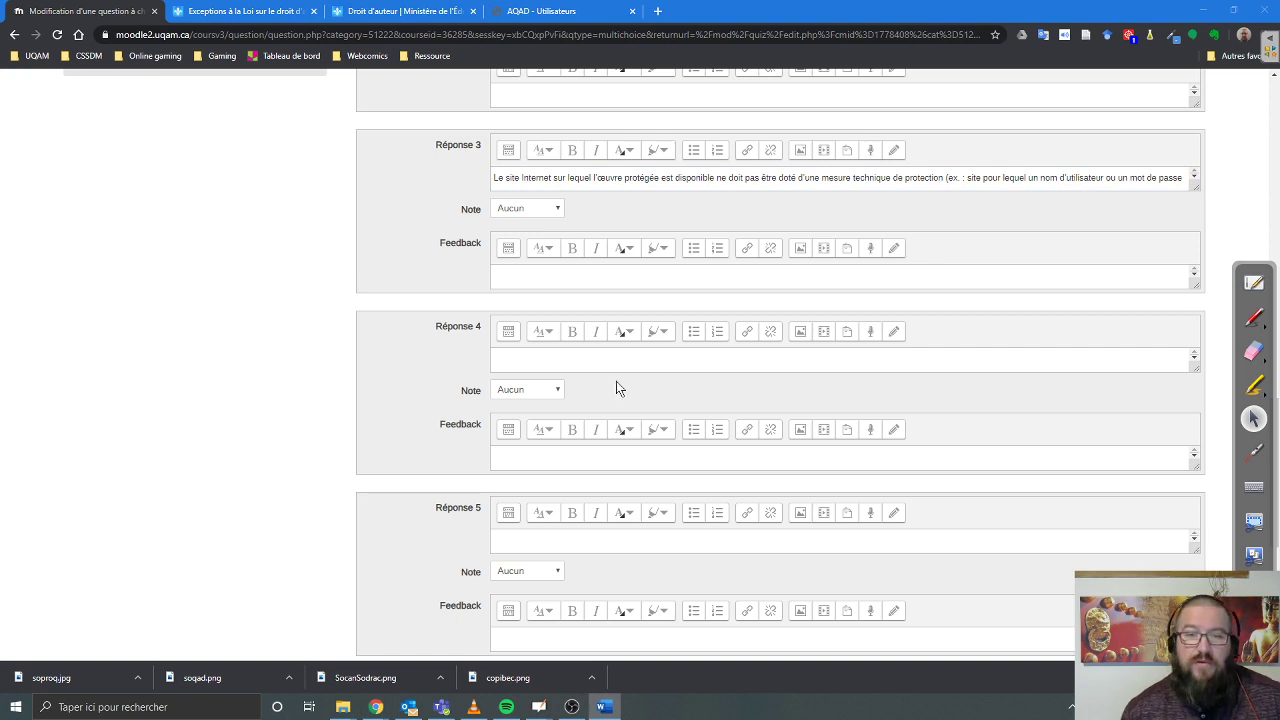
pyautogui.click(558, 356)
pyautogui.write('L’œuvre a été rendue accessible de façon légale')
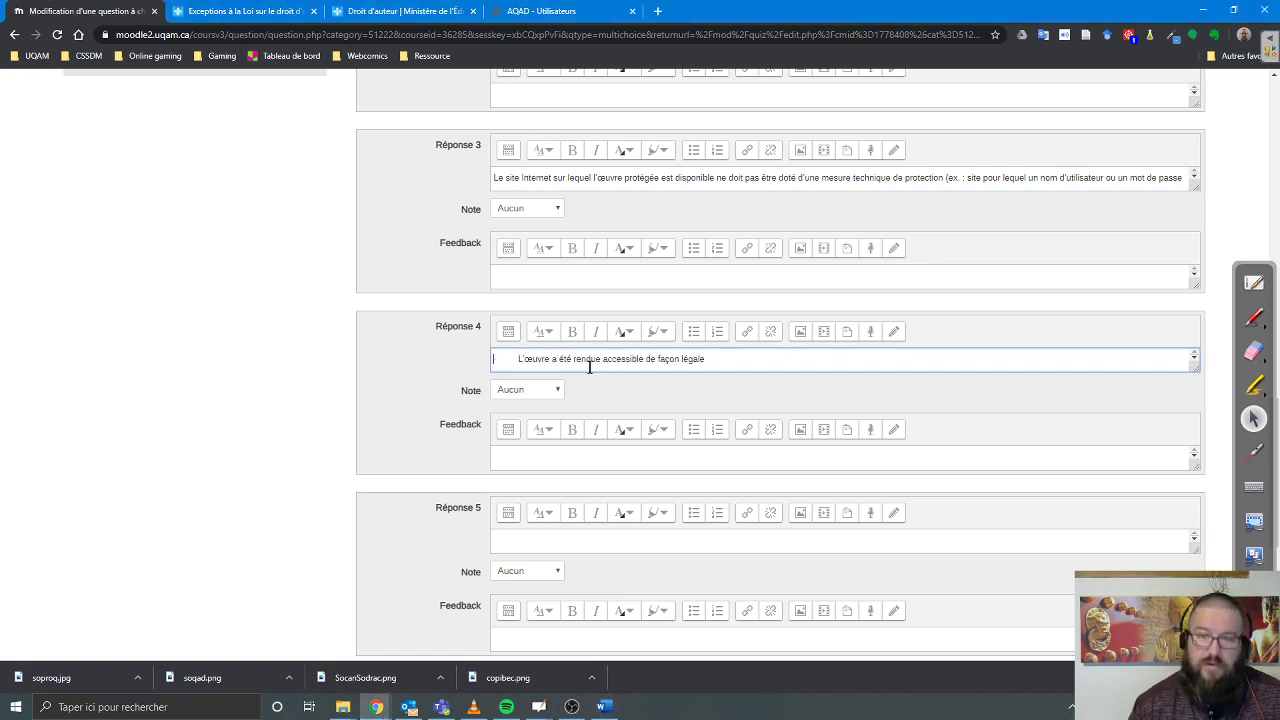
pyautogui.moveTo(518, 358); pyautogui.dragTo(466, 363)
pyautogui.write("L'")
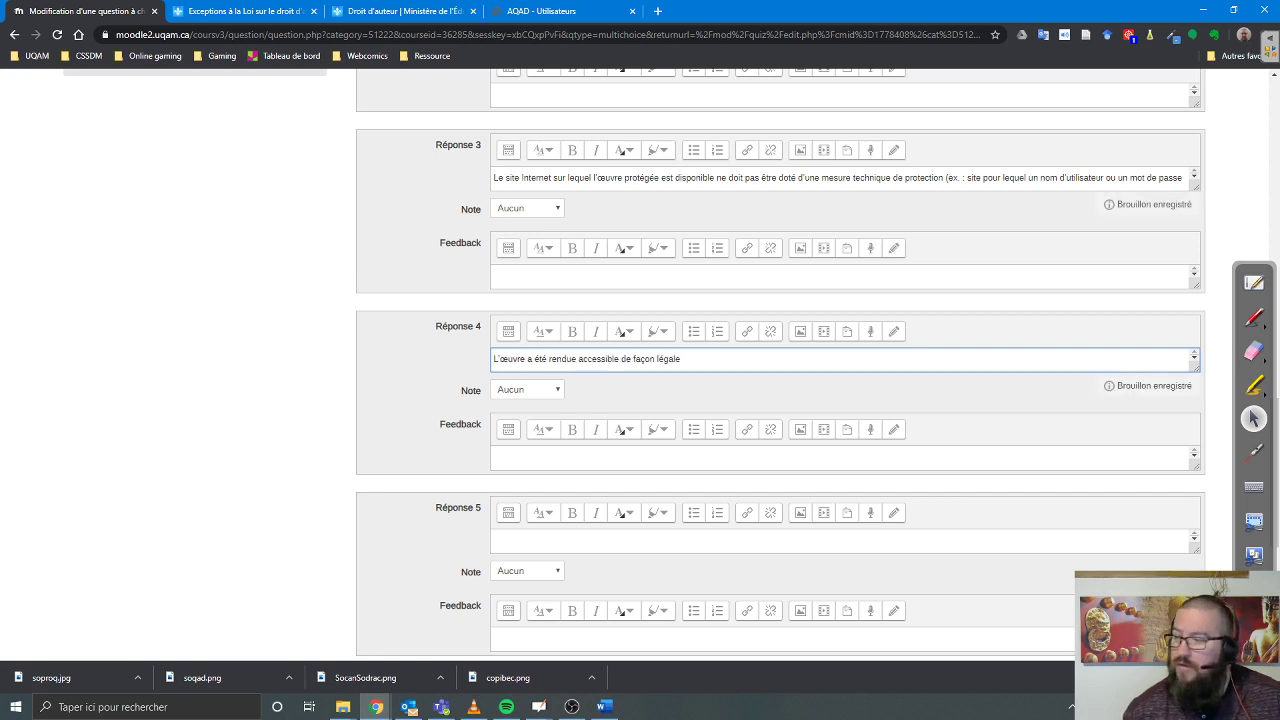
# Paste "L'œuvre est accessible en vertu d'un abonnement personnel" from Word as answer 5 and remove the leading bullet and spaces
pyautogui.hotkey('alt', 'Tab')
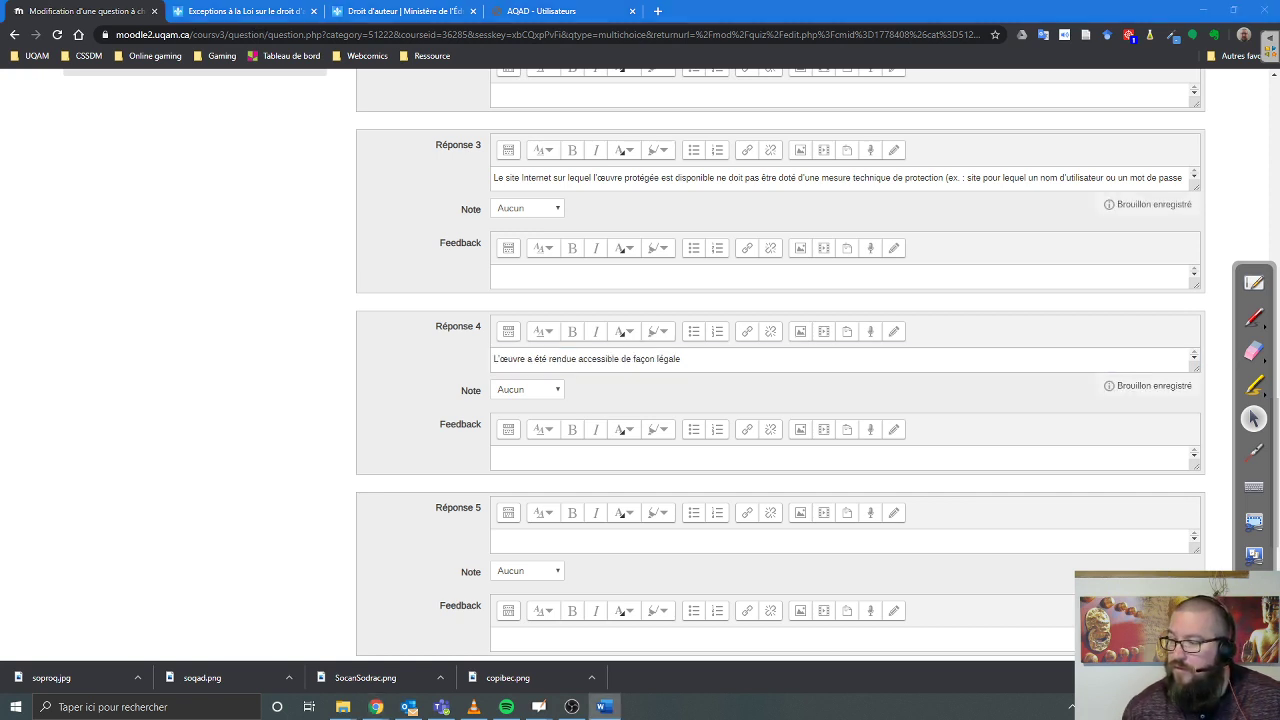
pyautogui.click(494, 541)
pyautogui.rightClick(500, 543)
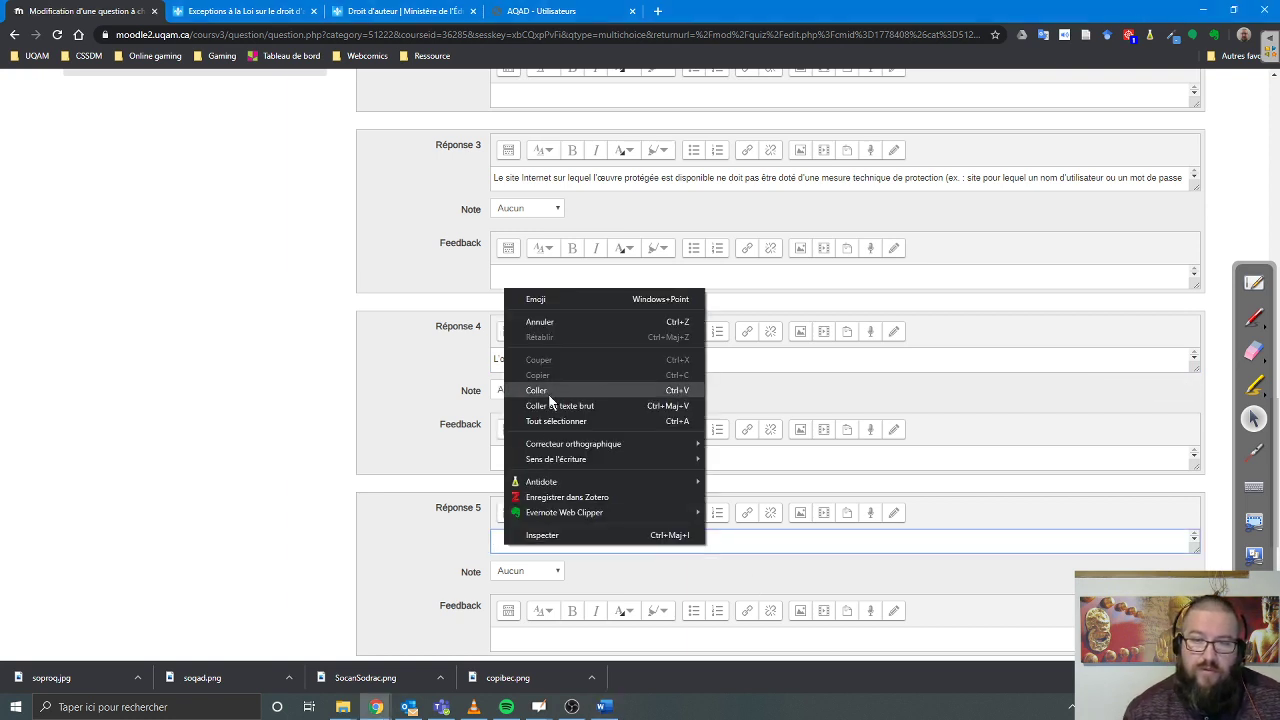
pyautogui.click(540, 390)
pyautogui.moveTo(518, 540); pyautogui.dragTo(476, 548)
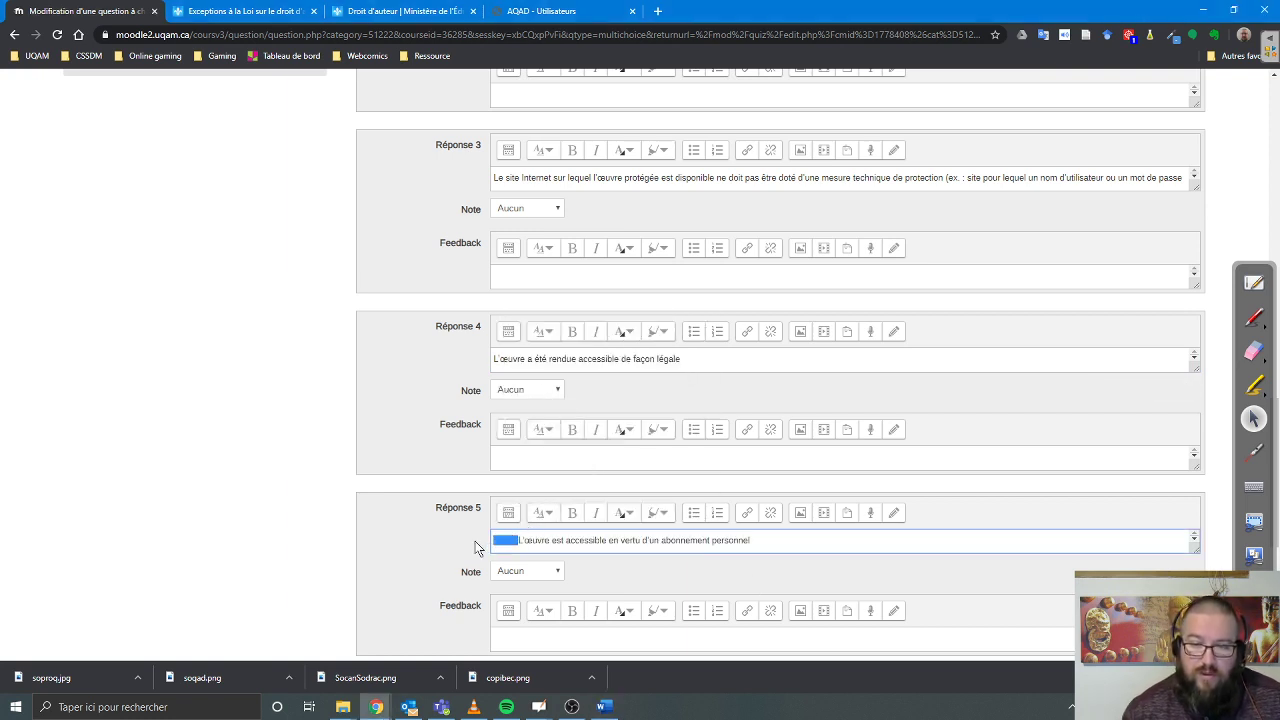
pyautogui.press('BackSpace')
# Enter "FAUX !" as the feedback of answer 4 and format it in bold red
pyautogui.scroll(-2, 526, 508)
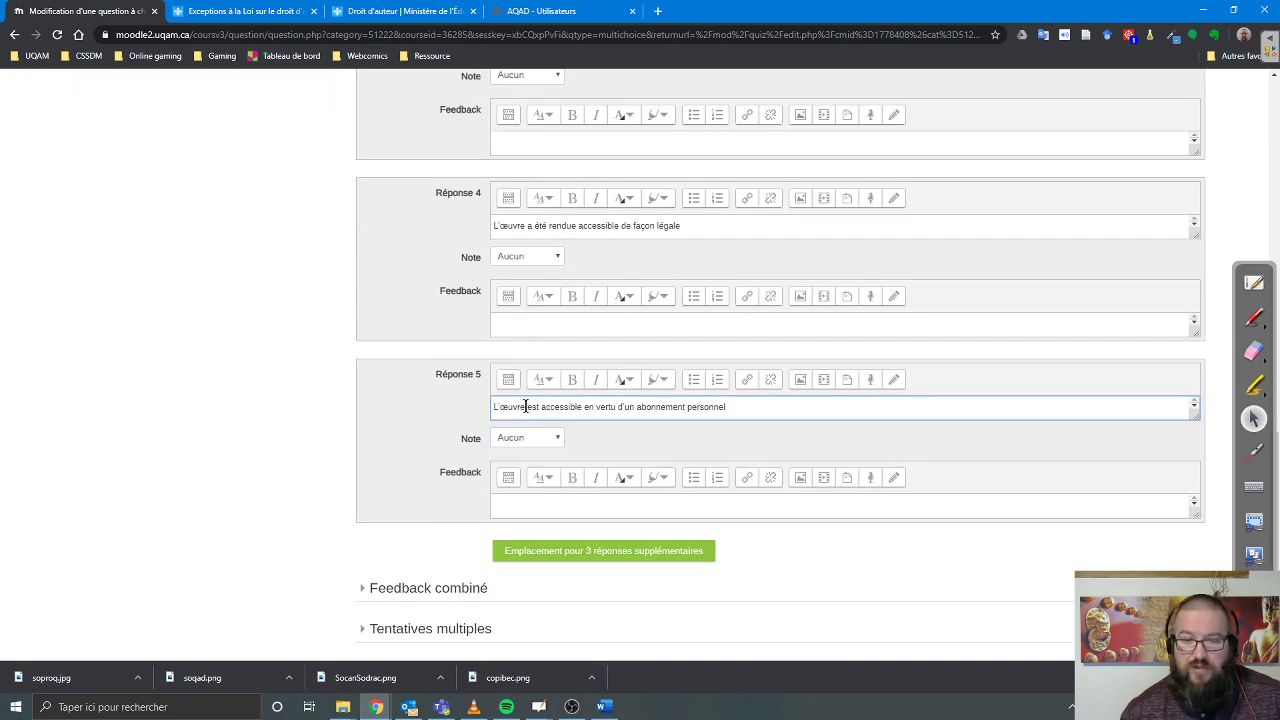
pyautogui.hotkey('alt', 'Tab')
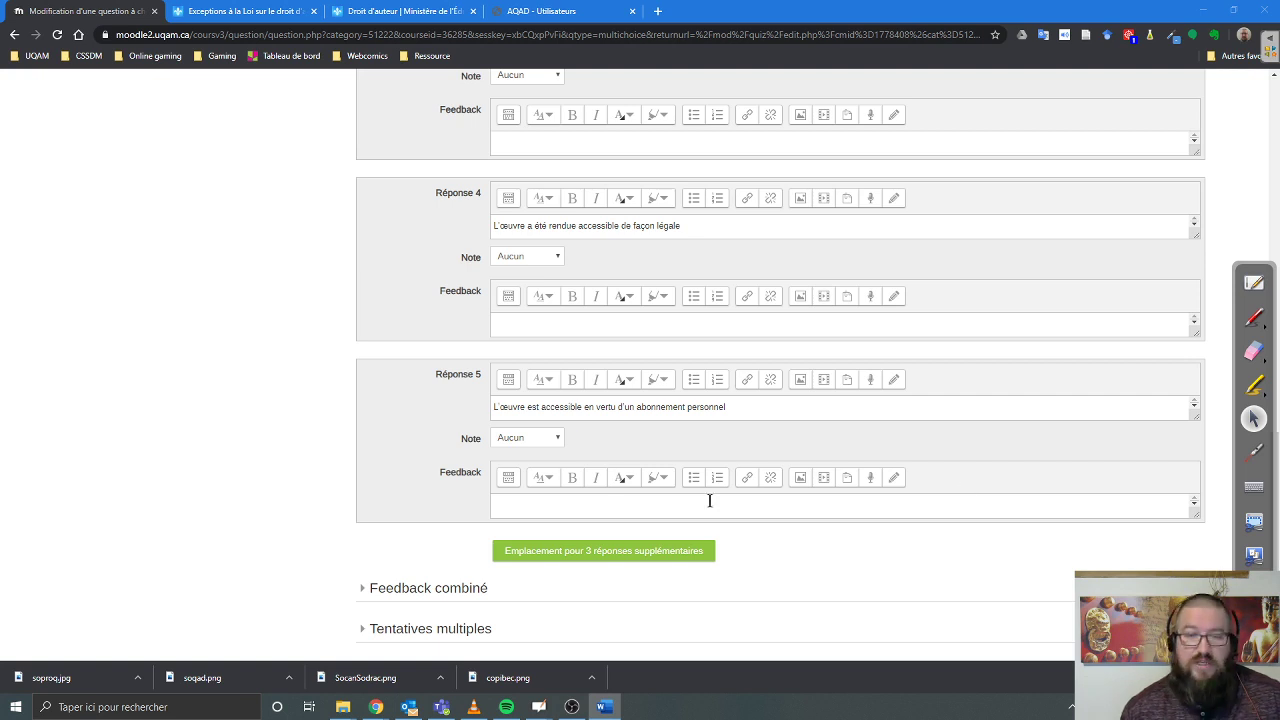
pyautogui.click(566, 328)
pyautogui.write('F')
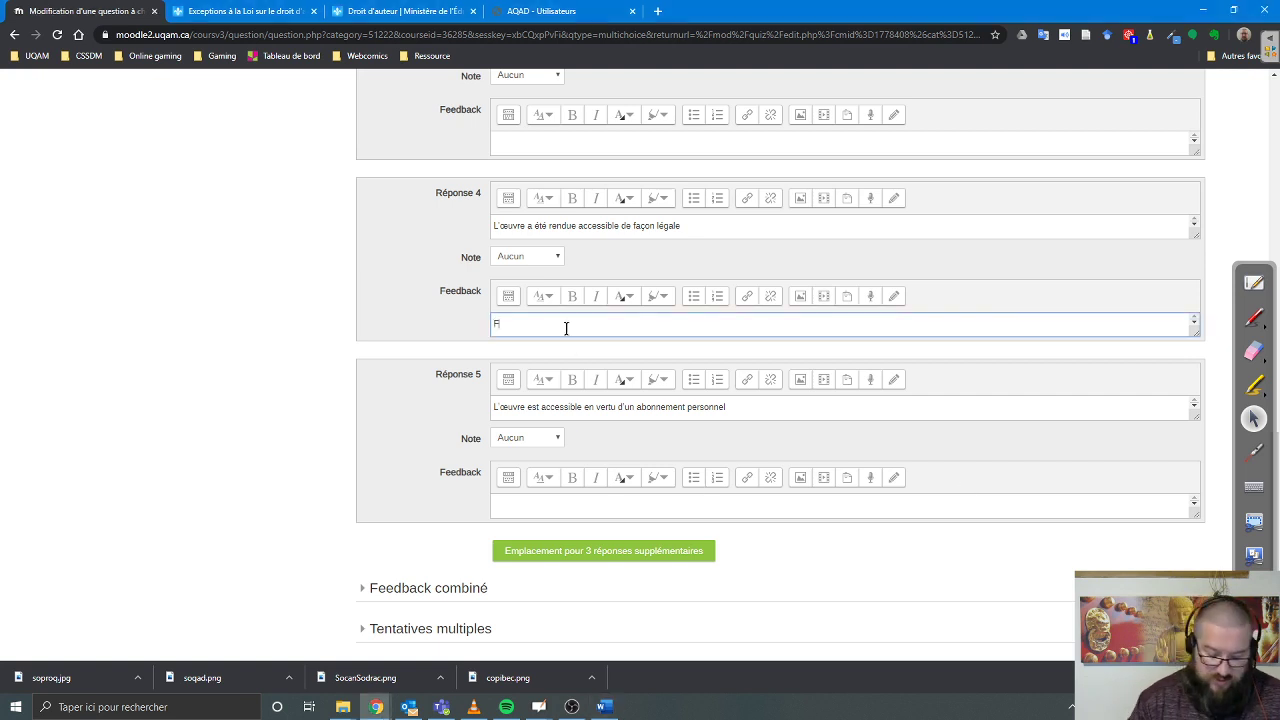
pyautogui.write('AUX !')
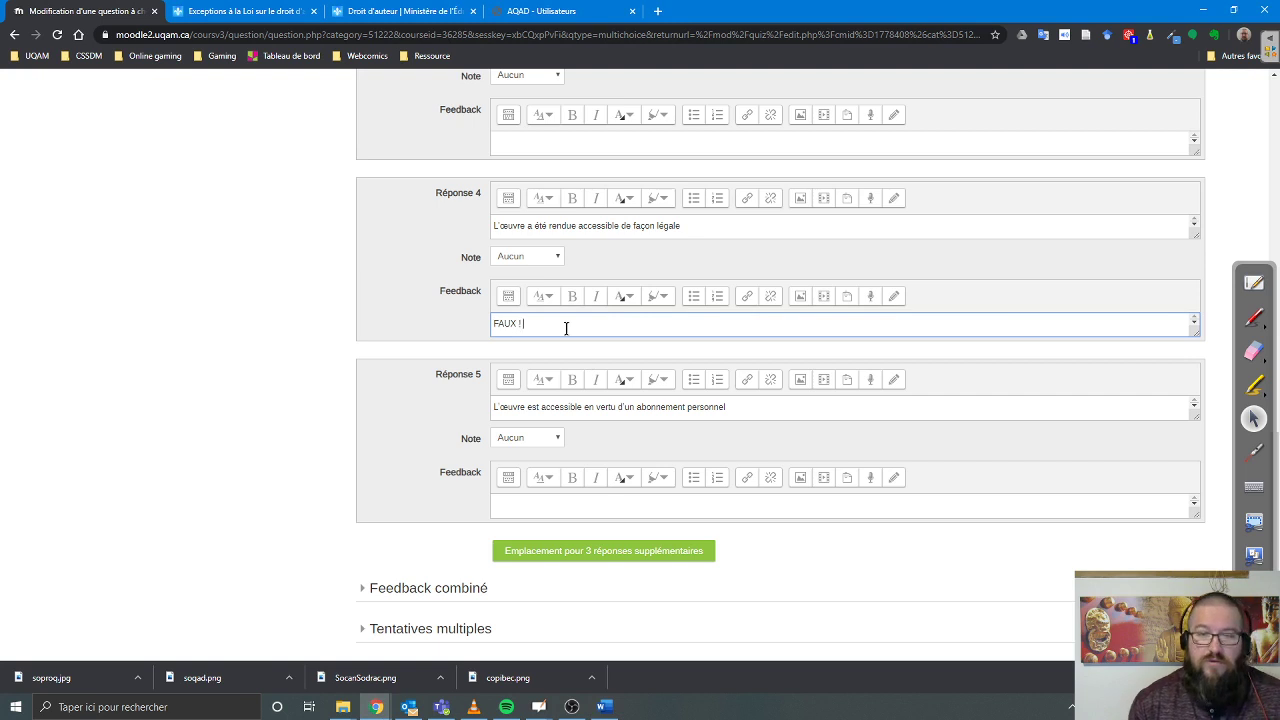
pyautogui.hotkey('ctrl', 'a')
pyautogui.hotkey('ctrl', 'b')
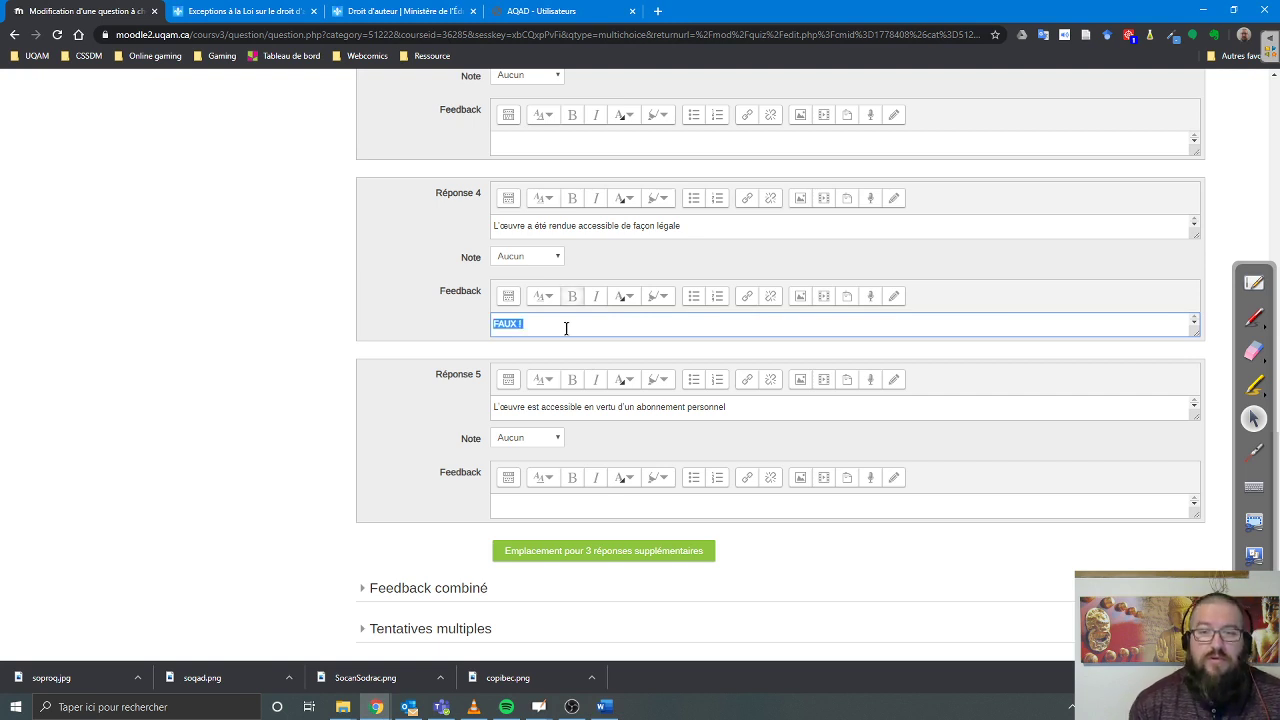
pyautogui.click(623, 296)
pyautogui.click(625, 332)
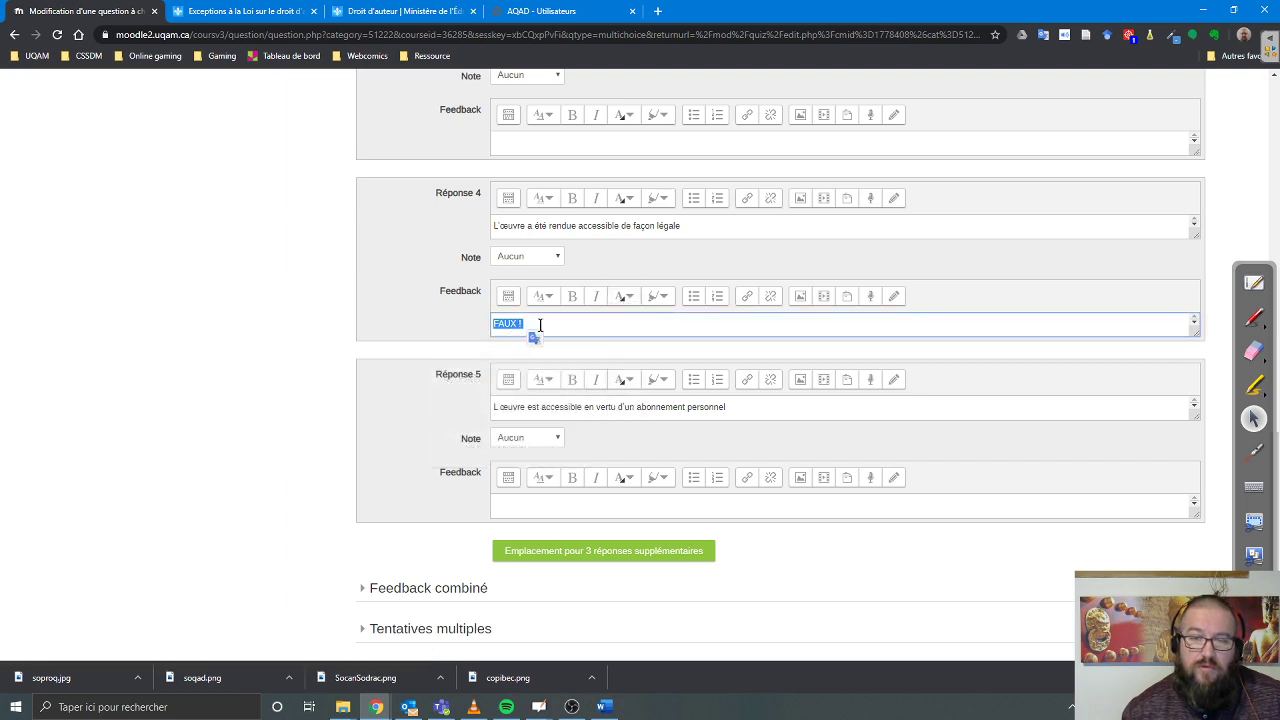
# Erase the "FAUX !" feedback of answer 4 and undo the deletion
pyautogui.click(539, 325)
pyautogui.press('BackSpace')
pyautogui.press('BackSpace')
pyautogui.press('BackSpace')
pyautogui.press('BackSpace')
pyautogui.press('BackSpace')
pyautogui.press('BackSpace')
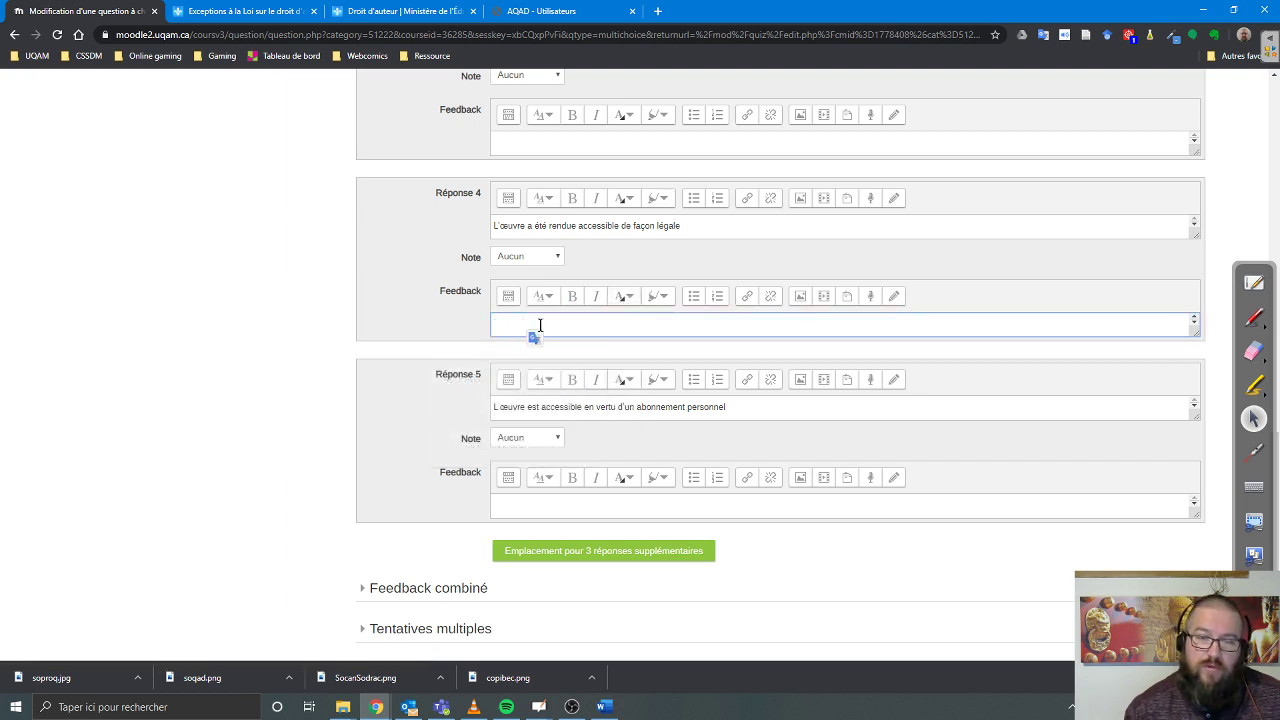
pyautogui.hotkey('ctrl', 'z')
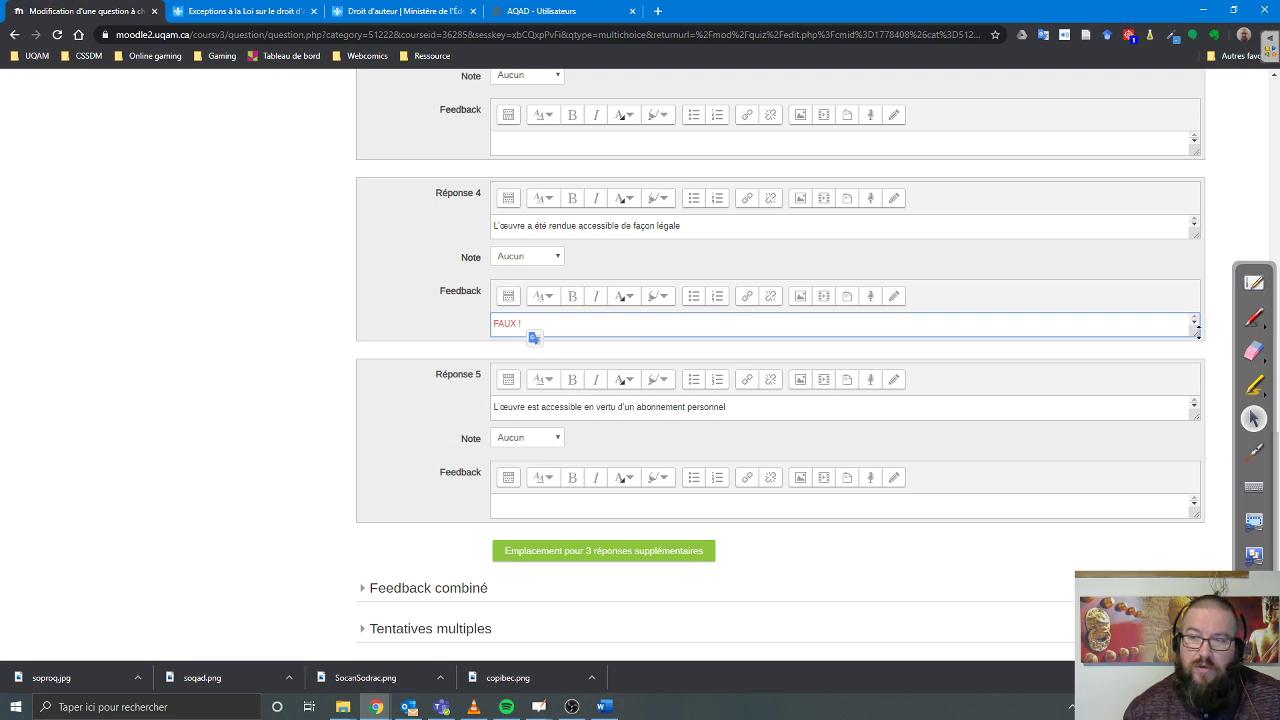
# Enlarge the feedback box of answer 4 and make "FAUX !" bold
pyautogui.moveTo(1194, 336); pyautogui.dragTo(1196, 484)
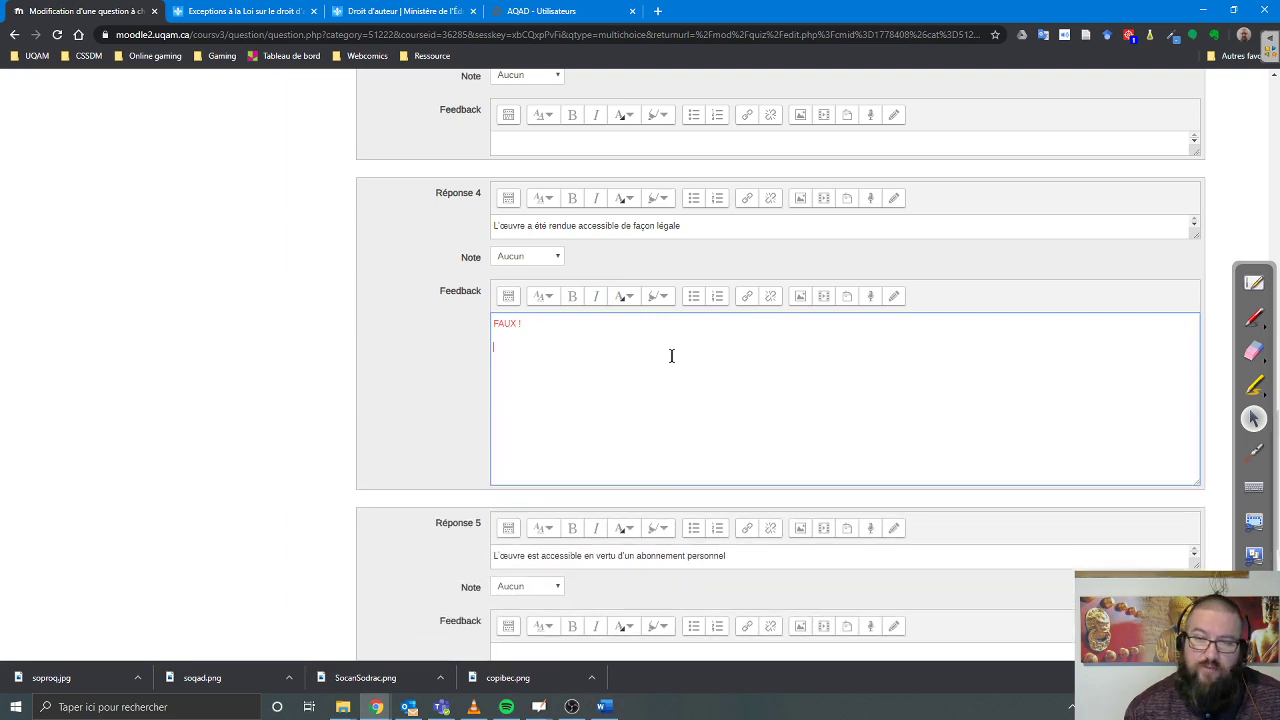
pyautogui.moveTo(547, 329); pyautogui.dragTo(491, 320)
pyautogui.click(572, 296)
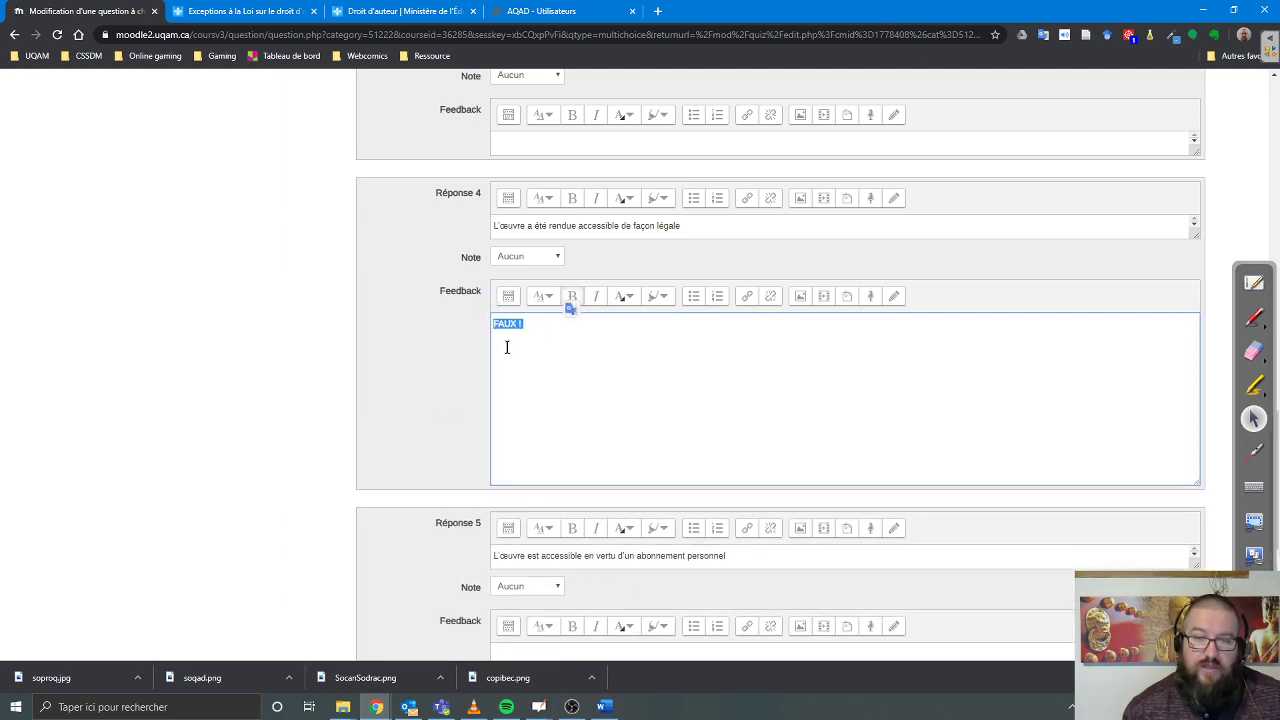
# Add the explanation beginning "Attention, un compte personnel, comme ceux offerts par Google Musique" below "FAUX !" in answer 4's feedback and colour it black
pyautogui.click(630, 296)
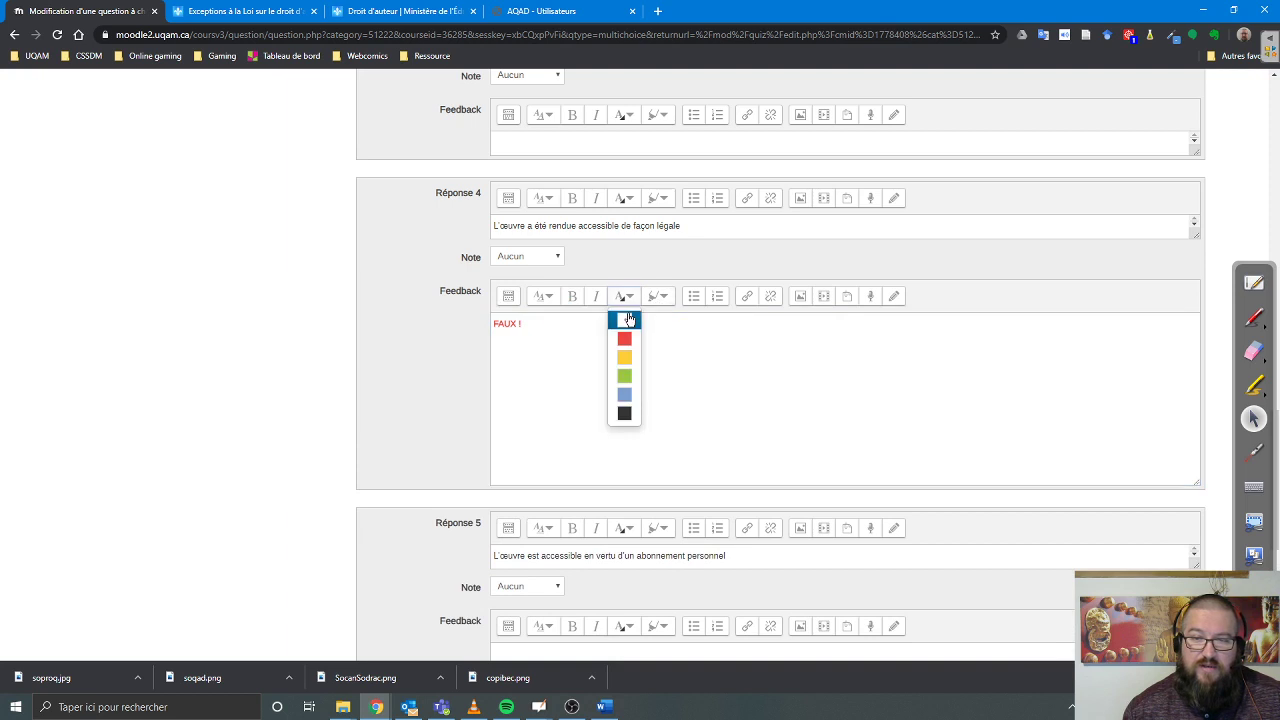
pyautogui.click(621, 415)
pyautogui.write("Attention, un compte personnel, comme ceux offerts par Google Musique, Spotify ou encore Netflix et Tou.tv ne permettent pas d'utiliser les œuvres à des fins éducatives et ne sont pas couverts par l'utilisation équitable en éducation. Les œuvres obtenues grâce à un abonnement comme ceux des sites de banque d'image, ne sont pas couvertes par les exceptions sur le droit d'auteur. Ces abonnements disposent de leur propre licence d'utilisation.")
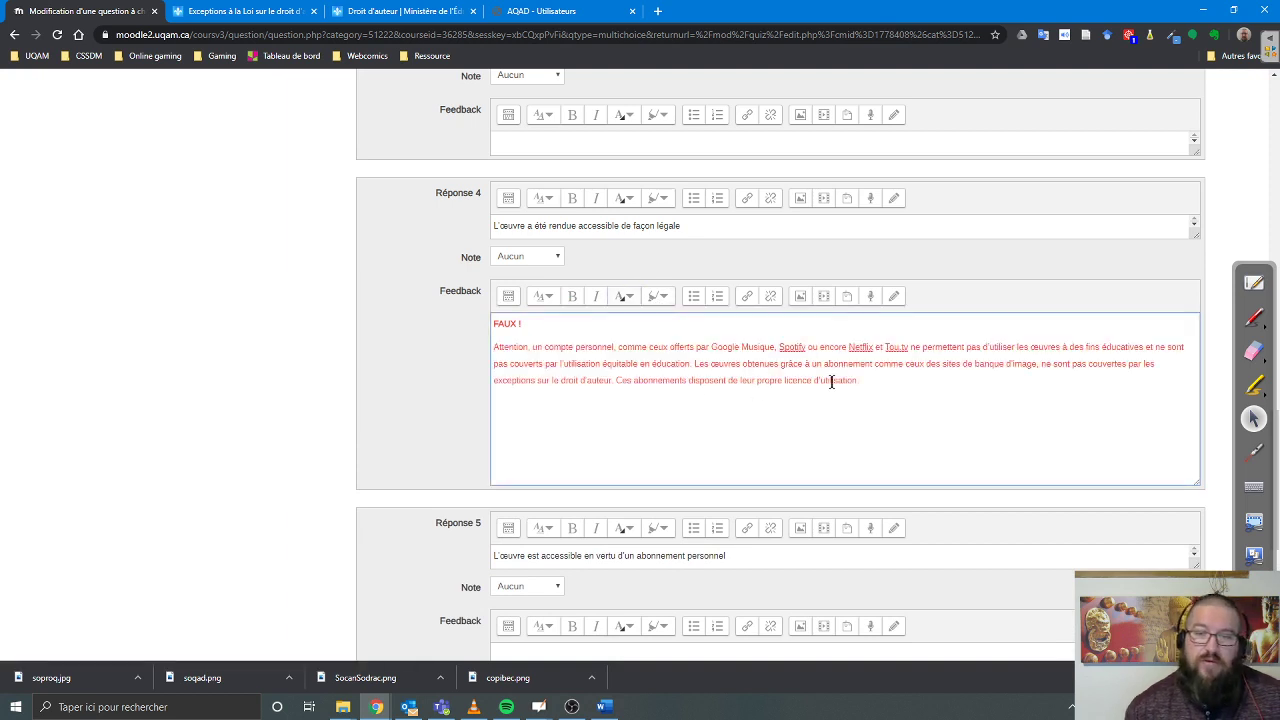
pyautogui.moveTo(858, 381); pyautogui.dragTo(490, 346)
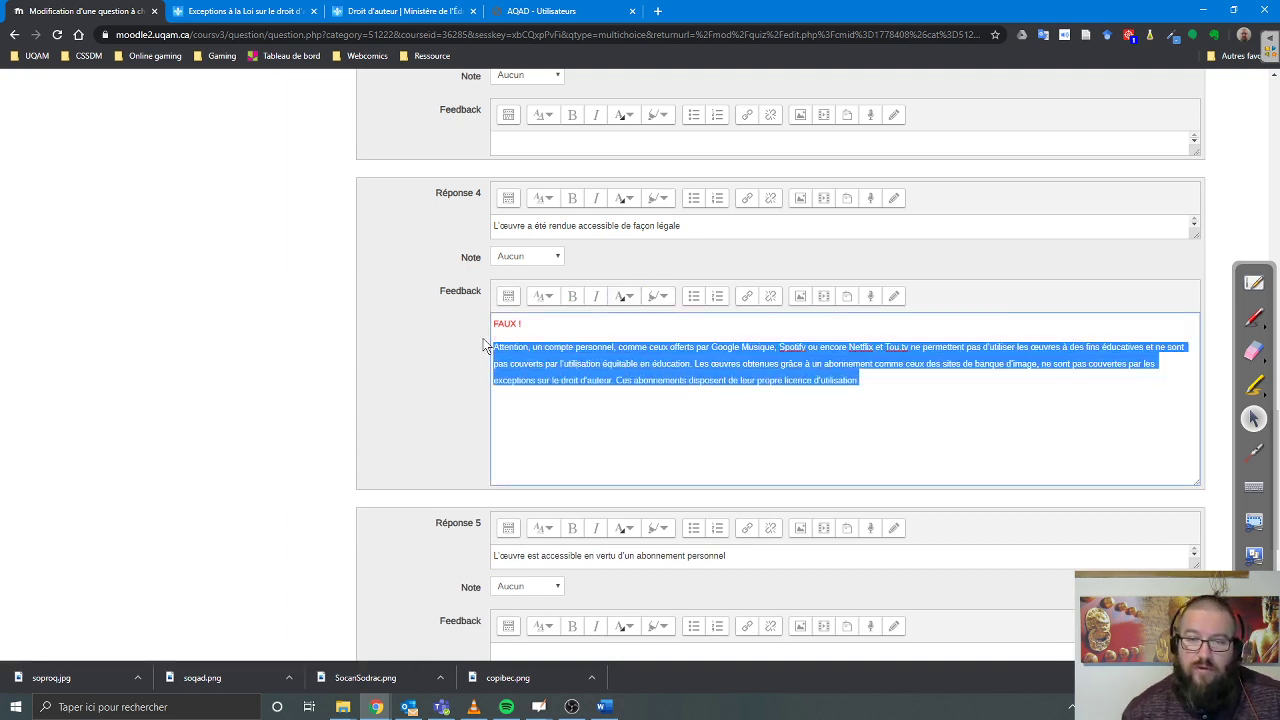
pyautogui.click(628, 296)
pyautogui.click(622, 415)
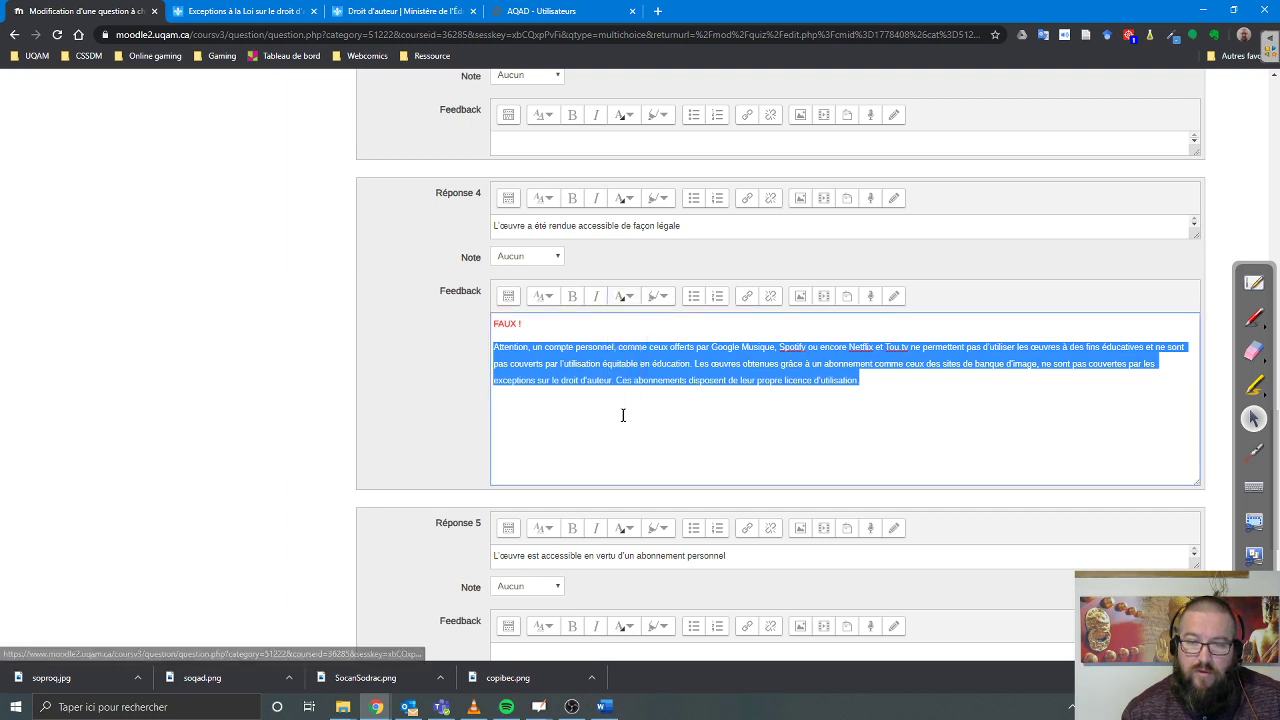
pyautogui.click(575, 404)
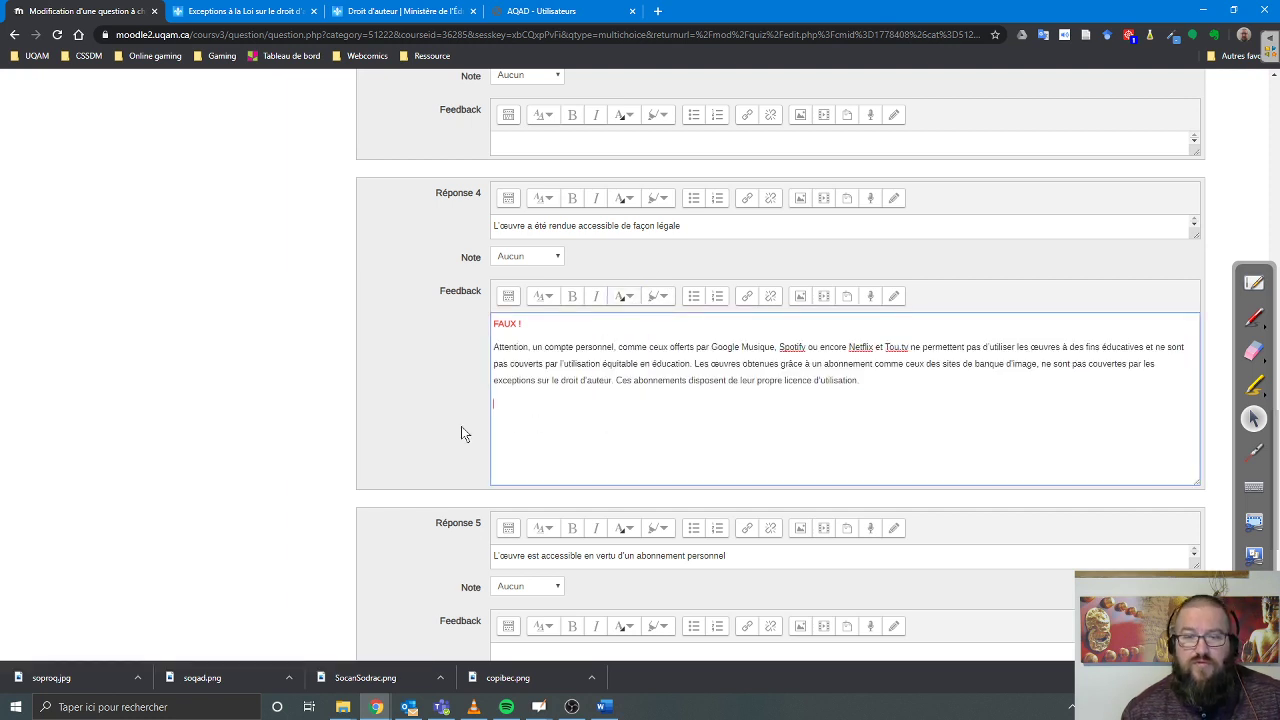
# Move the whole "FAUX !" feedback text from answer 4 to the feedback of answer 5
pyautogui.scroll(-2, 449, 430)
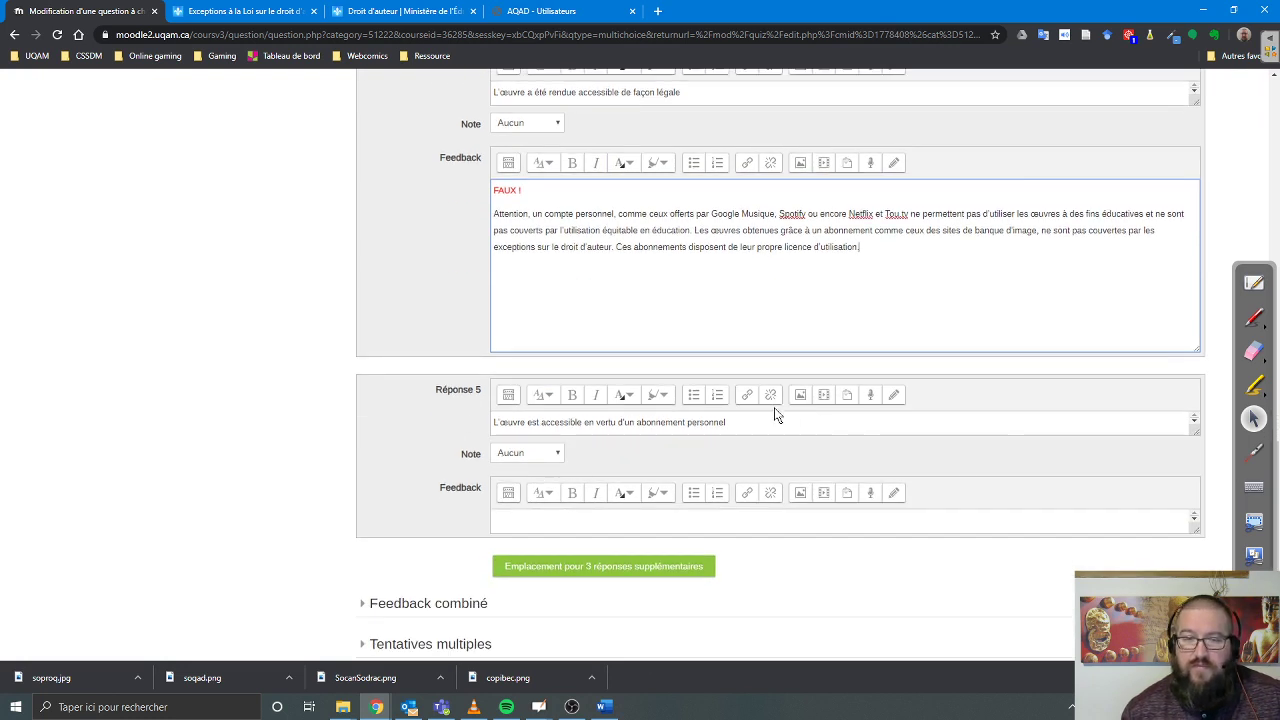
pyautogui.moveTo(860, 252); pyautogui.dragTo(492, 193)
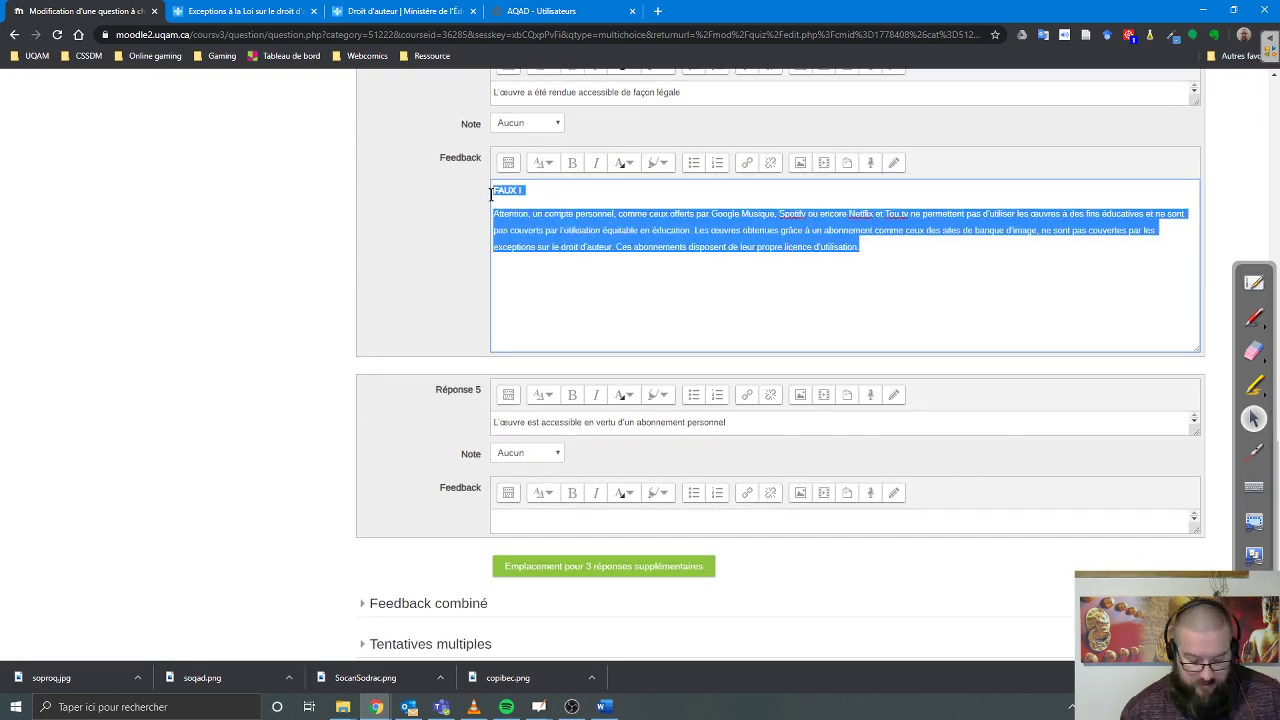
pyautogui.hotkey('ctrl', 'x')
pyautogui.click(540, 515)
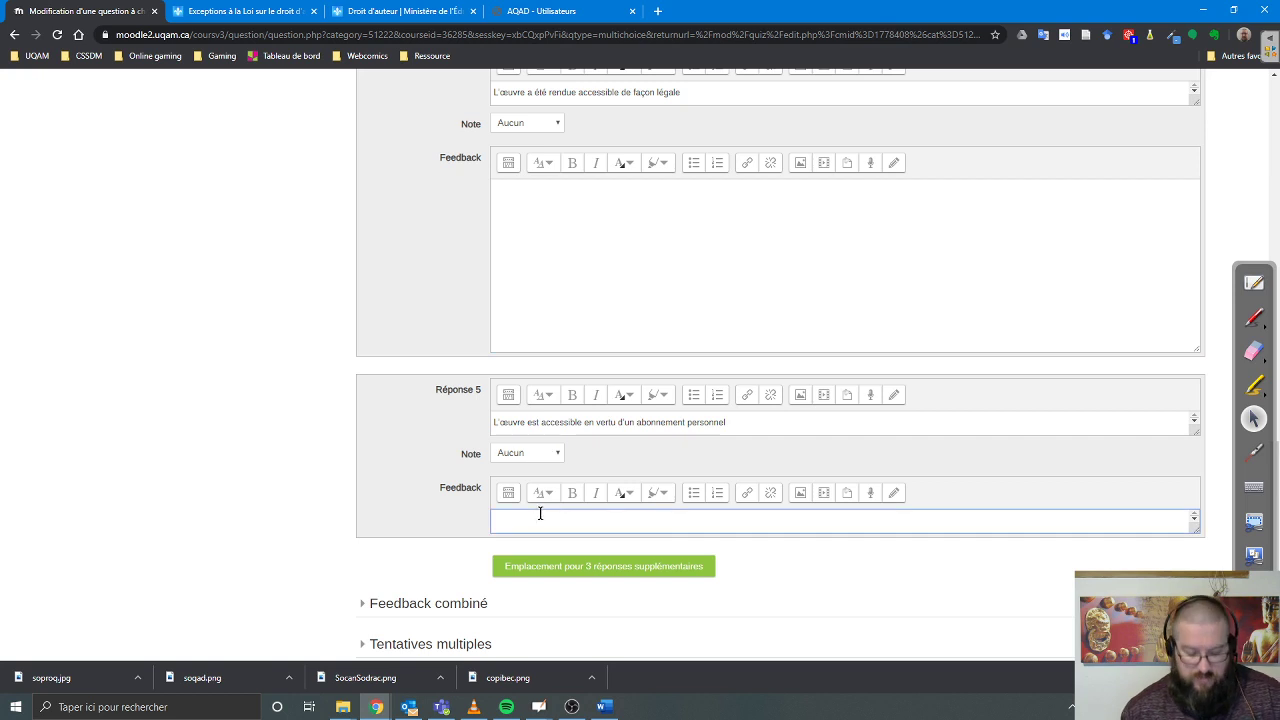
pyautogui.hotkey('ctrl', 'v')
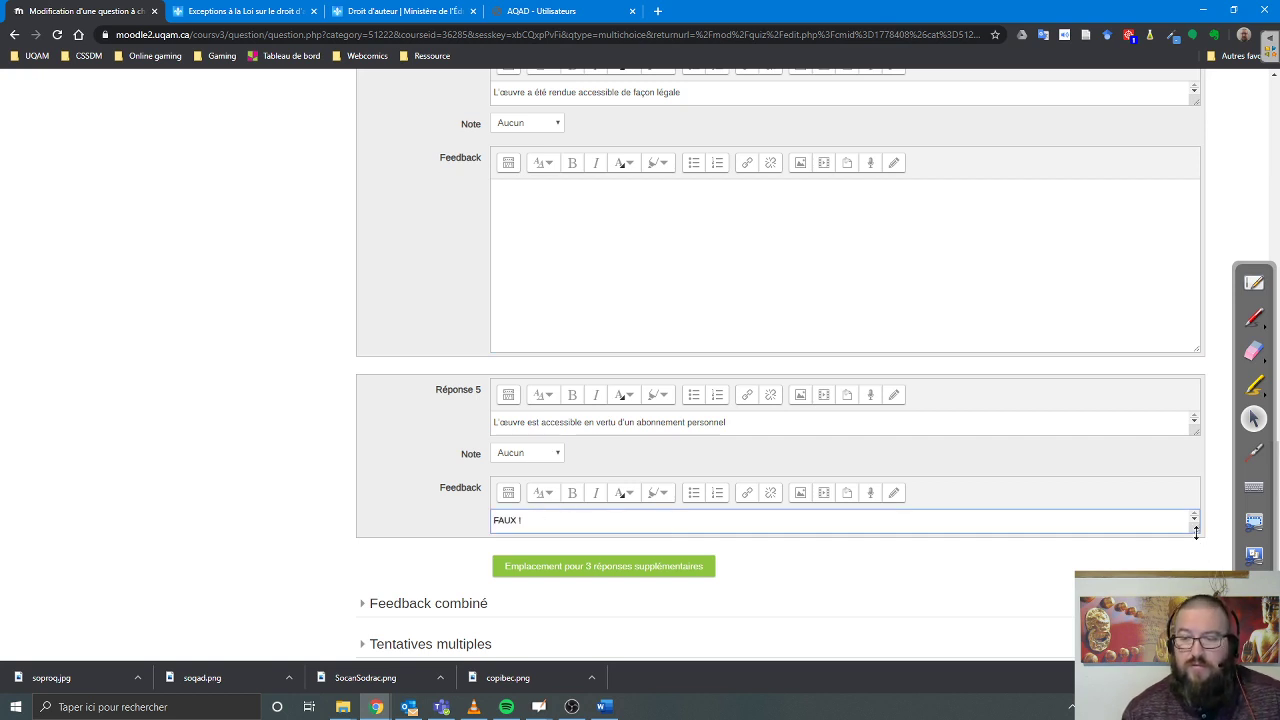
# Enlarge the feedback box of answer 5 and colour "FAUX !" red
pyautogui.moveTo(1195, 532); pyautogui.dragTo(1195, 655)
pyautogui.moveTo(530, 521); pyautogui.dragTo(486, 521)
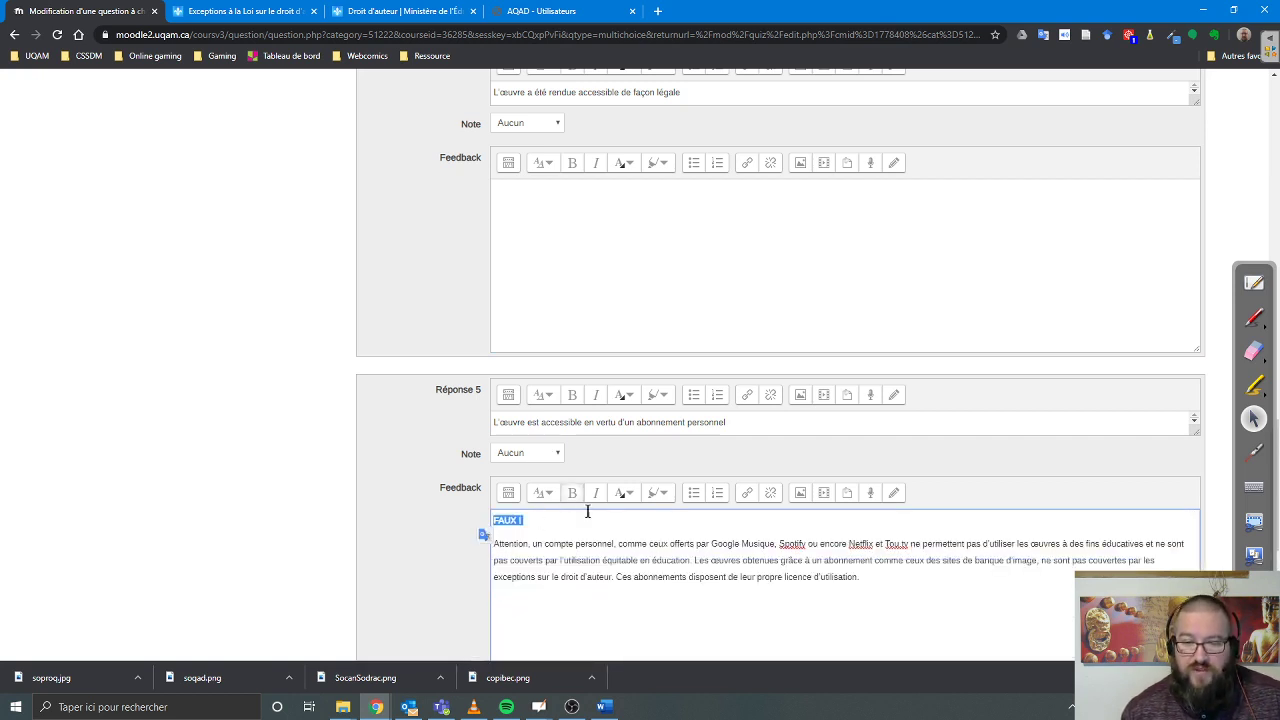
pyautogui.click(624, 492)
pyautogui.click(622, 534)
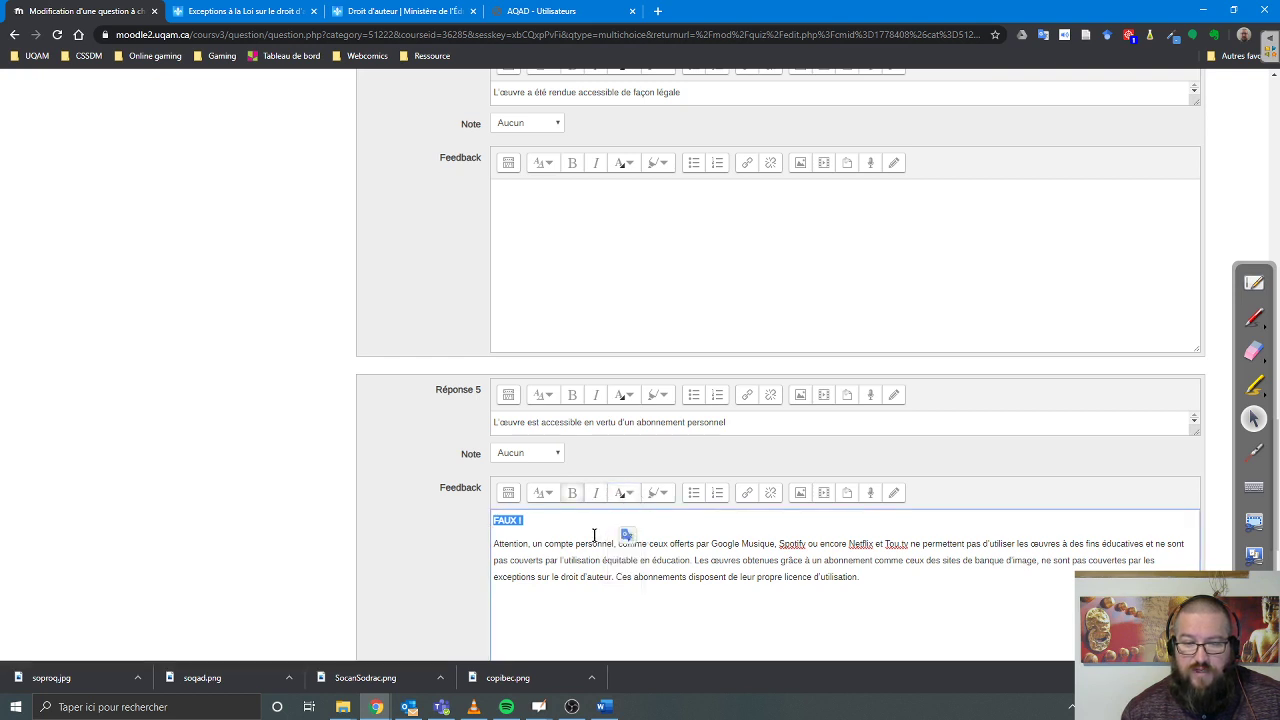
pyautogui.click(594, 536)
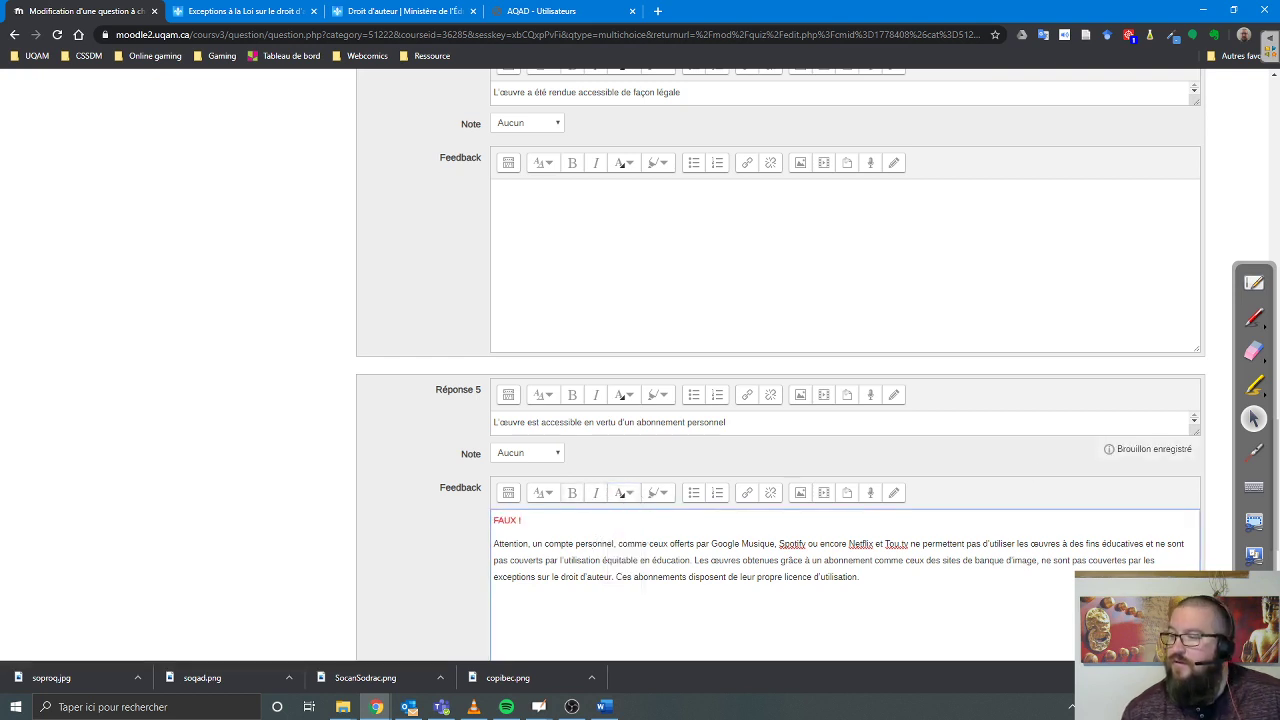
# Add room for three more answers to the question (Emplacement pour 3 réponses supplémentaires)
pyautogui.hotkey('alt', 'Tab')
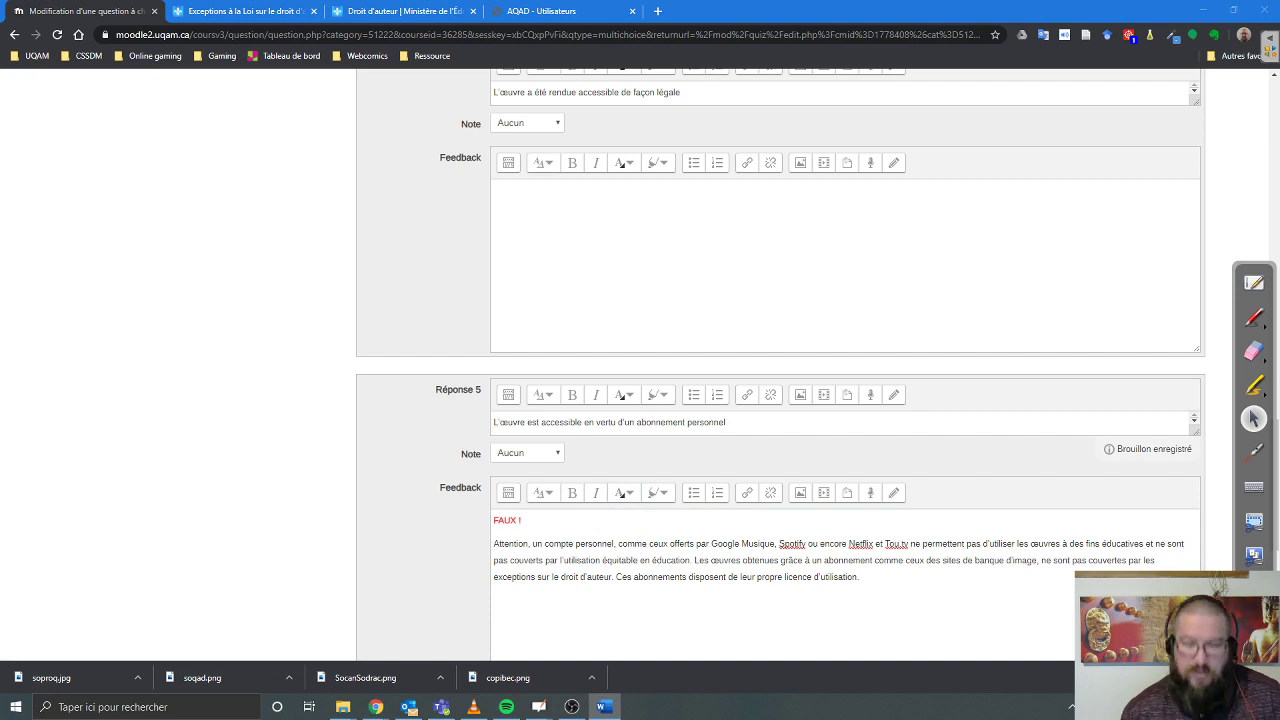
pyautogui.scroll(-4, 770, 480)
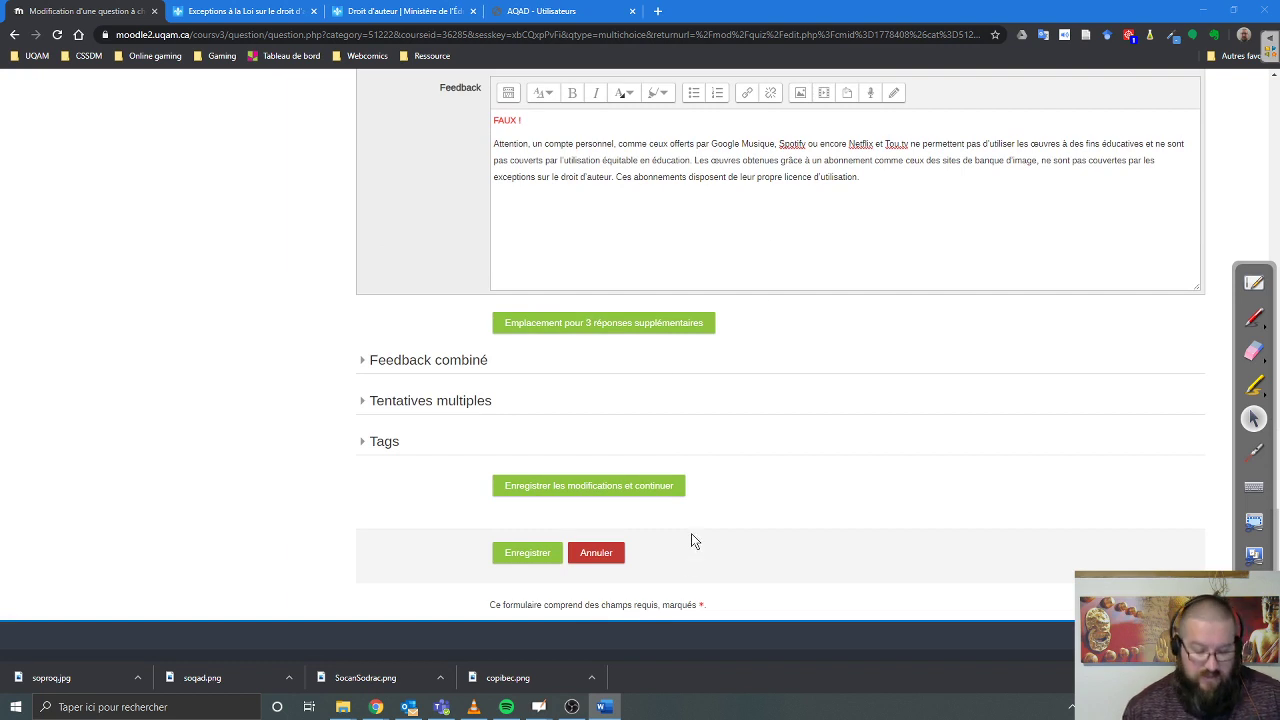
pyautogui.click(608, 326)
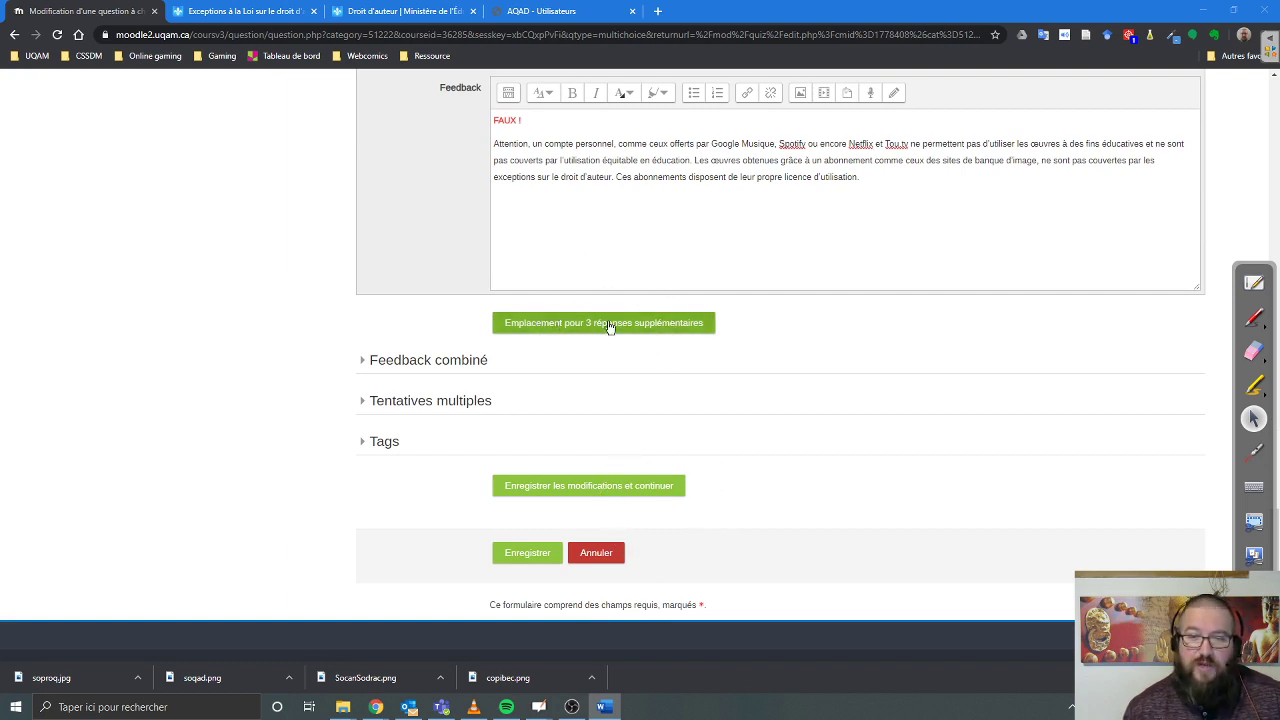
pyautogui.click(608, 326)
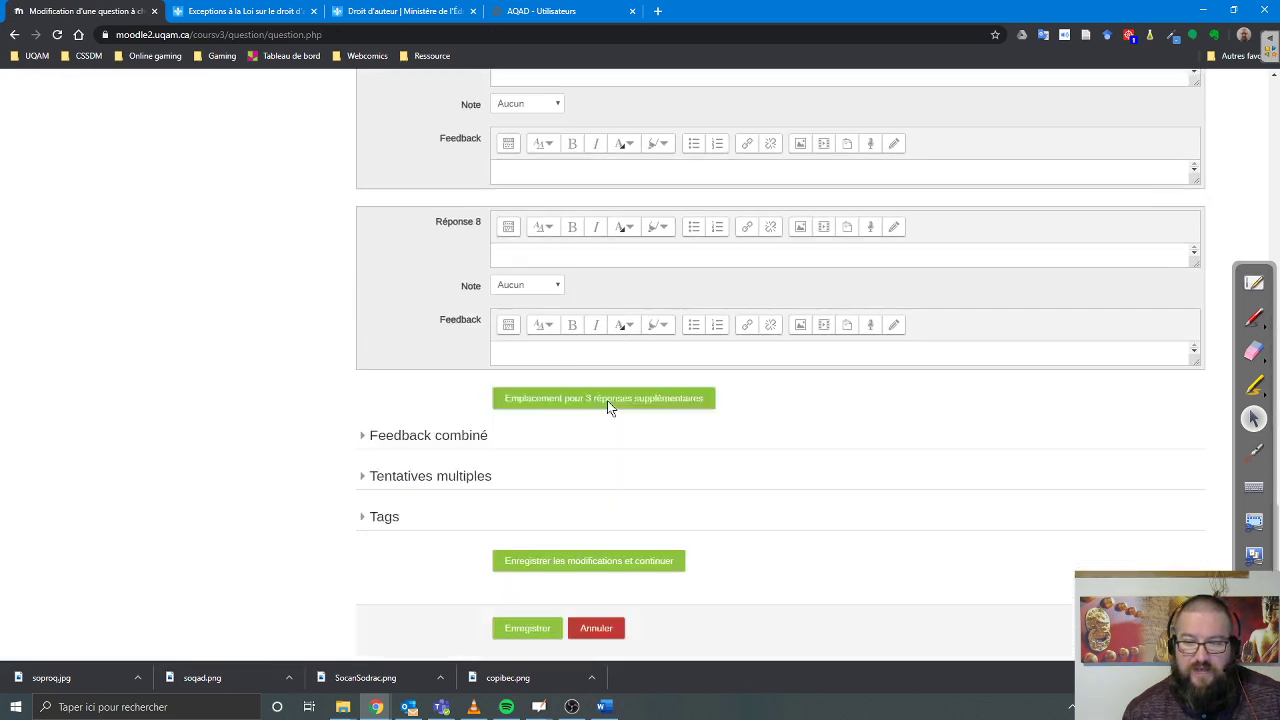
# Enlarge the text box of answer 6 and paste the explanation beginning "Attention, modifier une œuvre, même significativement" into it
pyautogui.scroll(6, 608, 405)
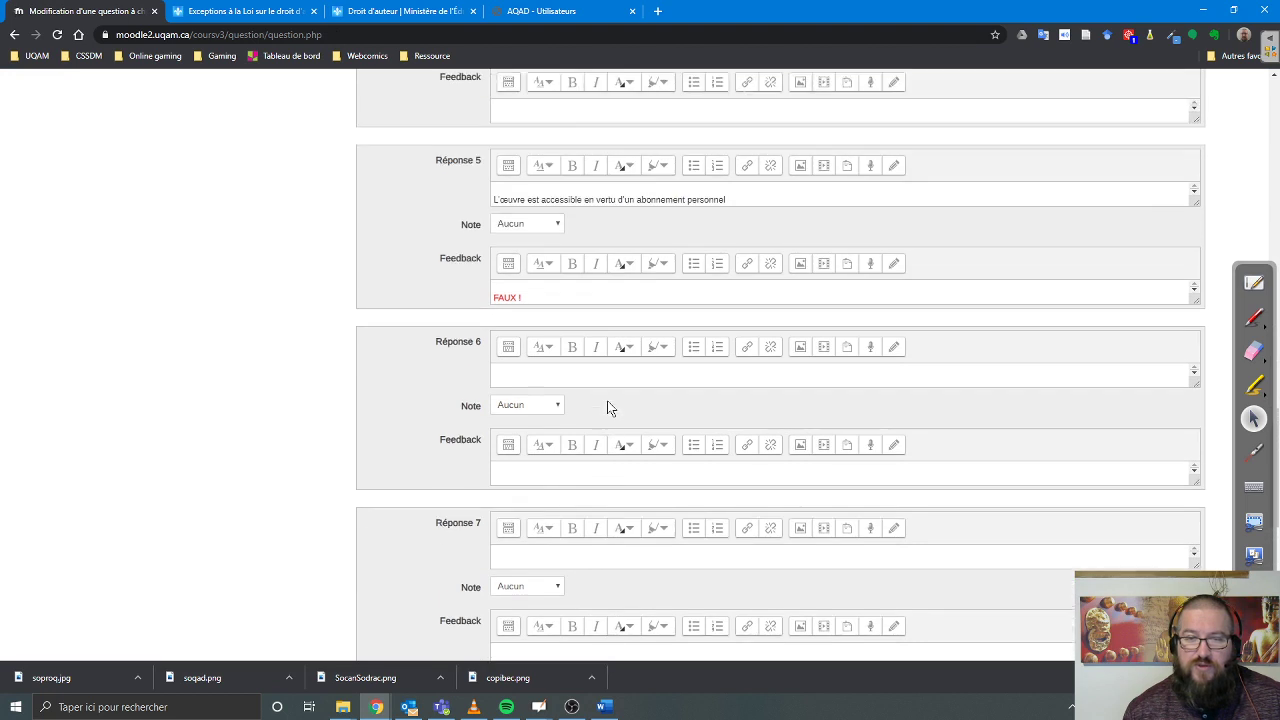
pyautogui.click(529, 378)
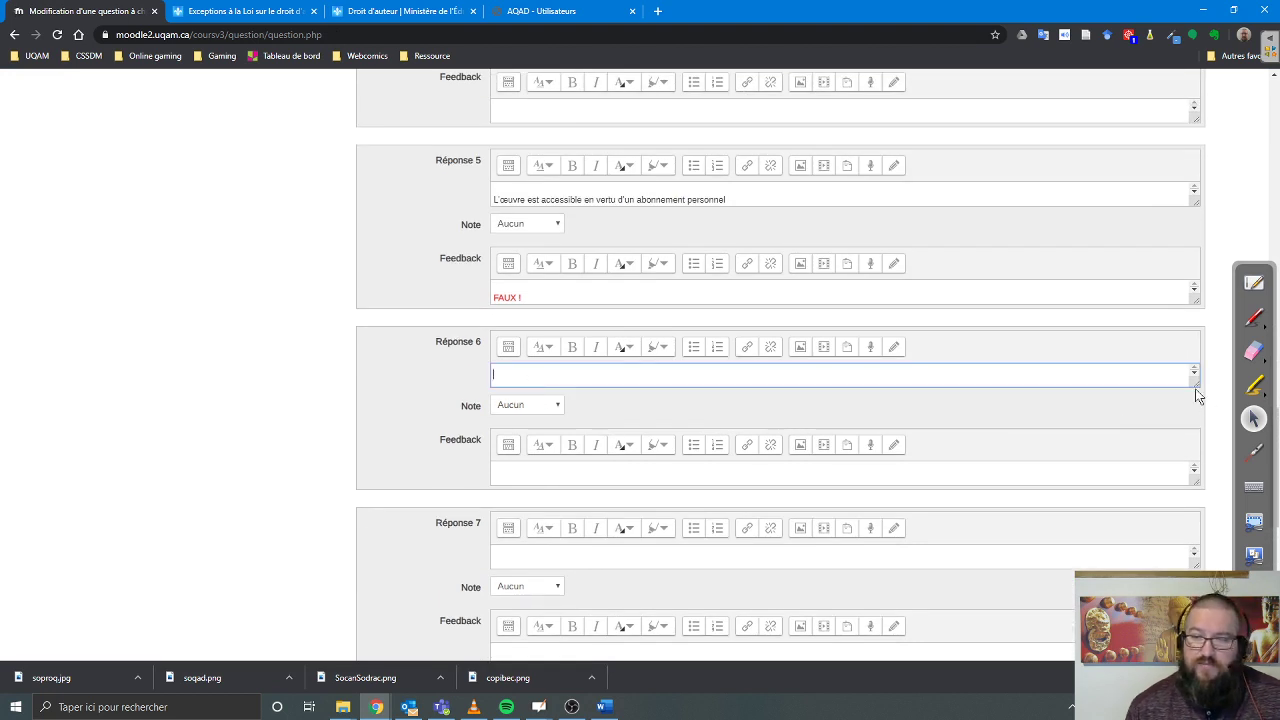
pyautogui.moveTo(1195, 380); pyautogui.dragTo(1197, 495)
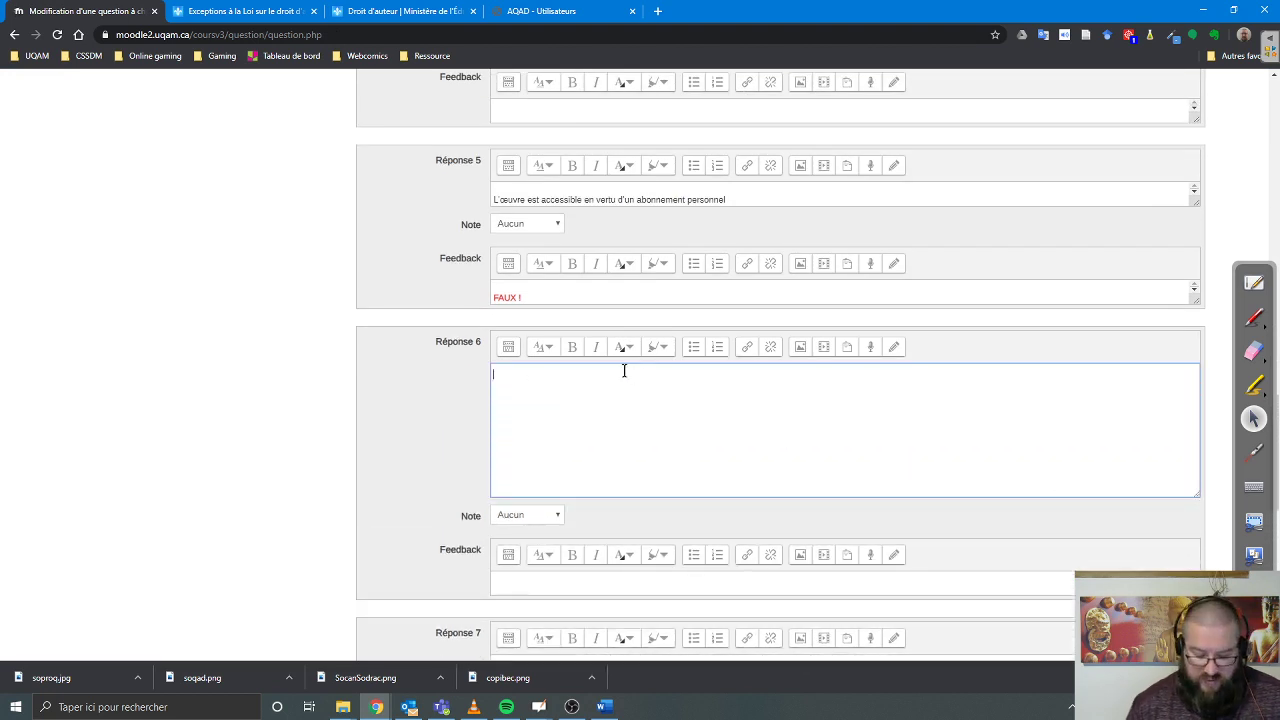
pyautogui.hotkey('ctrl', 'v')
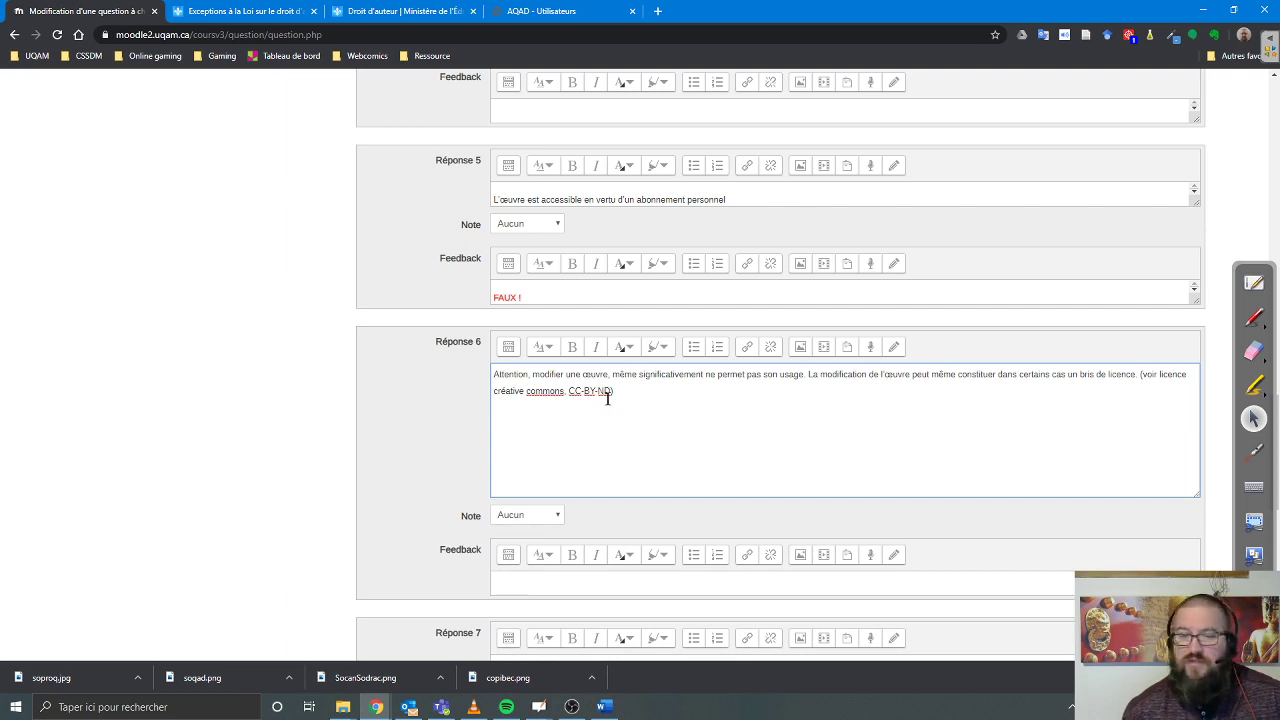
# Move the explanation about modifying a work from answer 6's text to answer 6's feedback
pyautogui.moveTo(607, 397); pyautogui.dragTo(529, 580)
pyautogui.hotkey('ctrl', 'x')
pyautogui.click(522, 578)
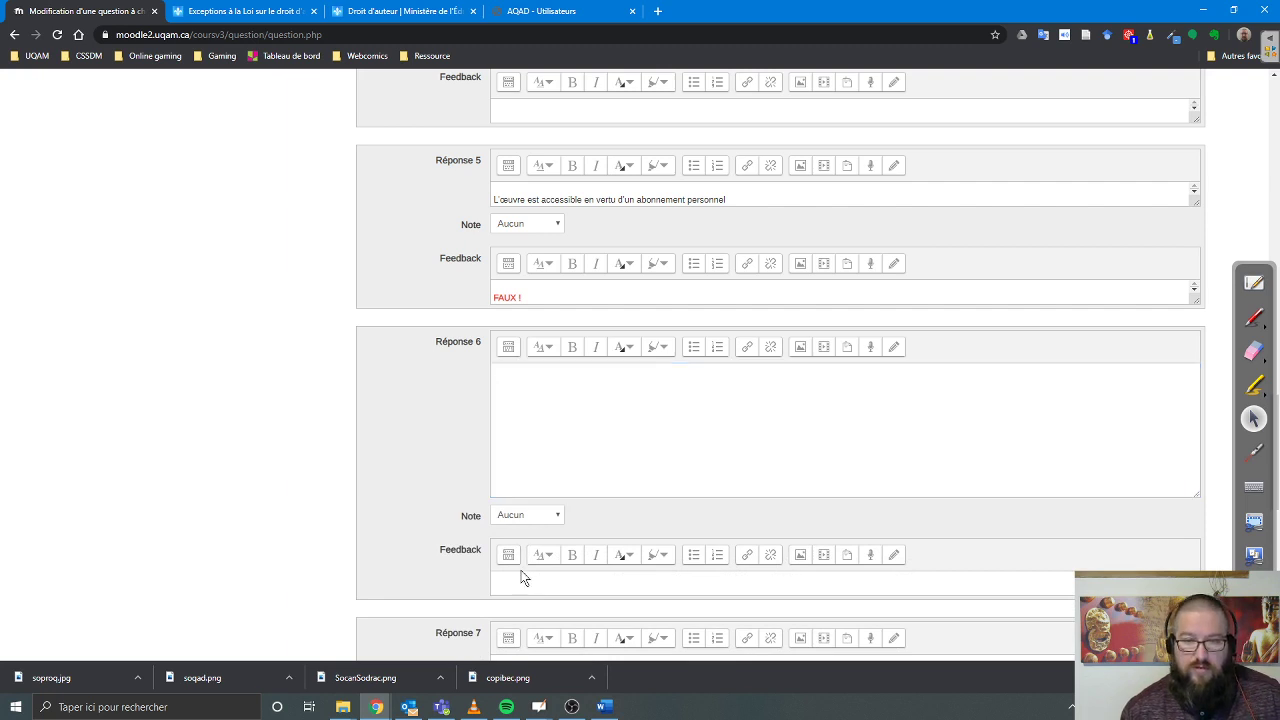
pyautogui.hotkey('ctrl', 'v')
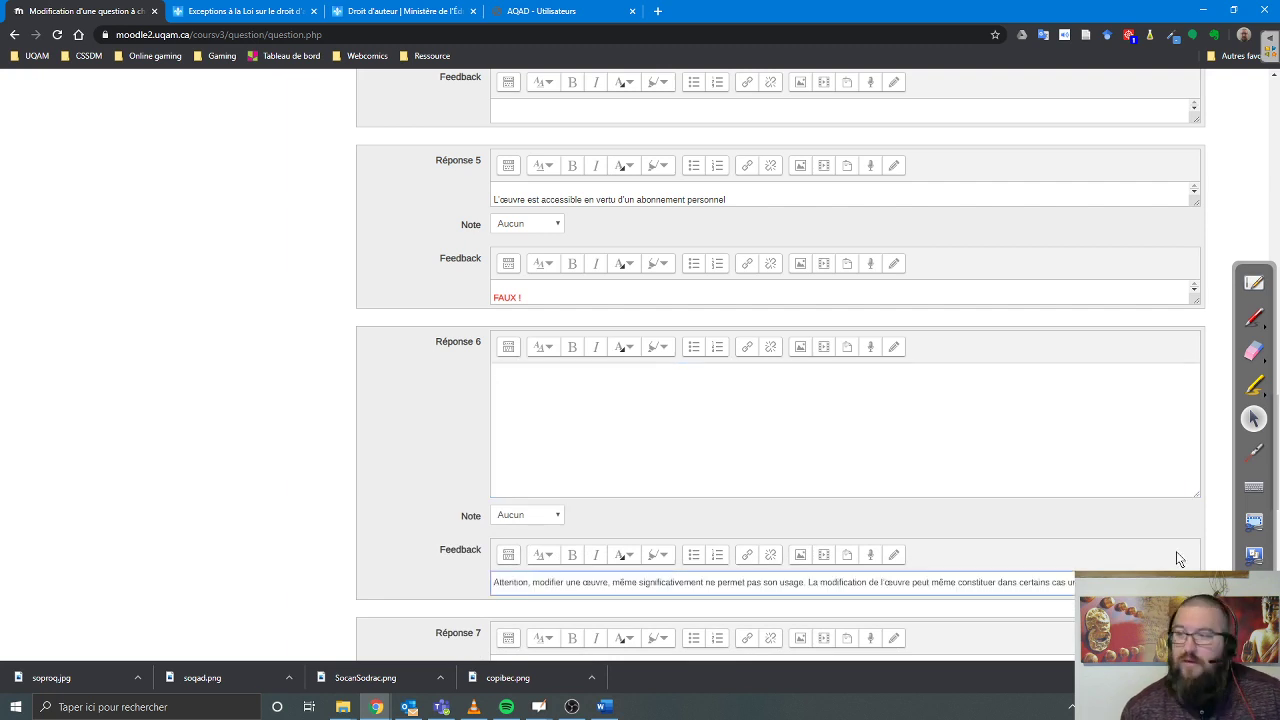
# Copy "L'œuvre sera significativement modifiée" from the Word document into answer 6's text and remove the blank space before it
pyautogui.hotkey('alt', 'Tab')
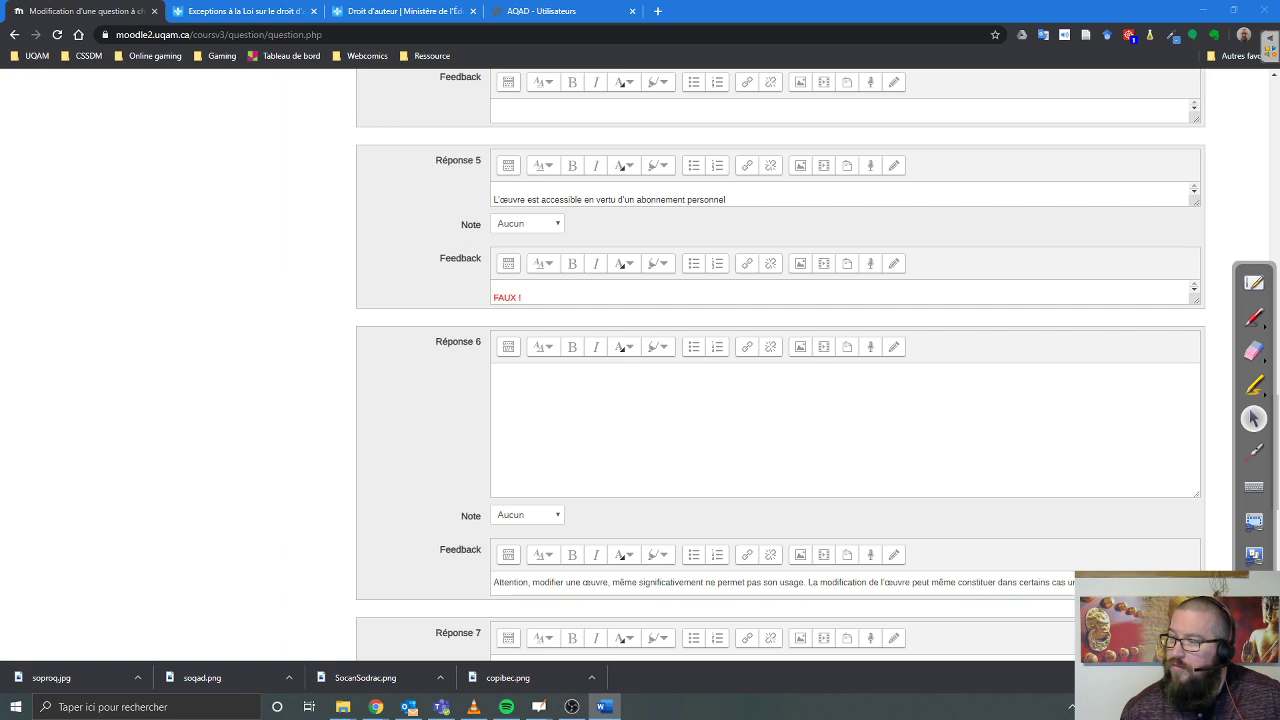
pyautogui.click(786, 434)
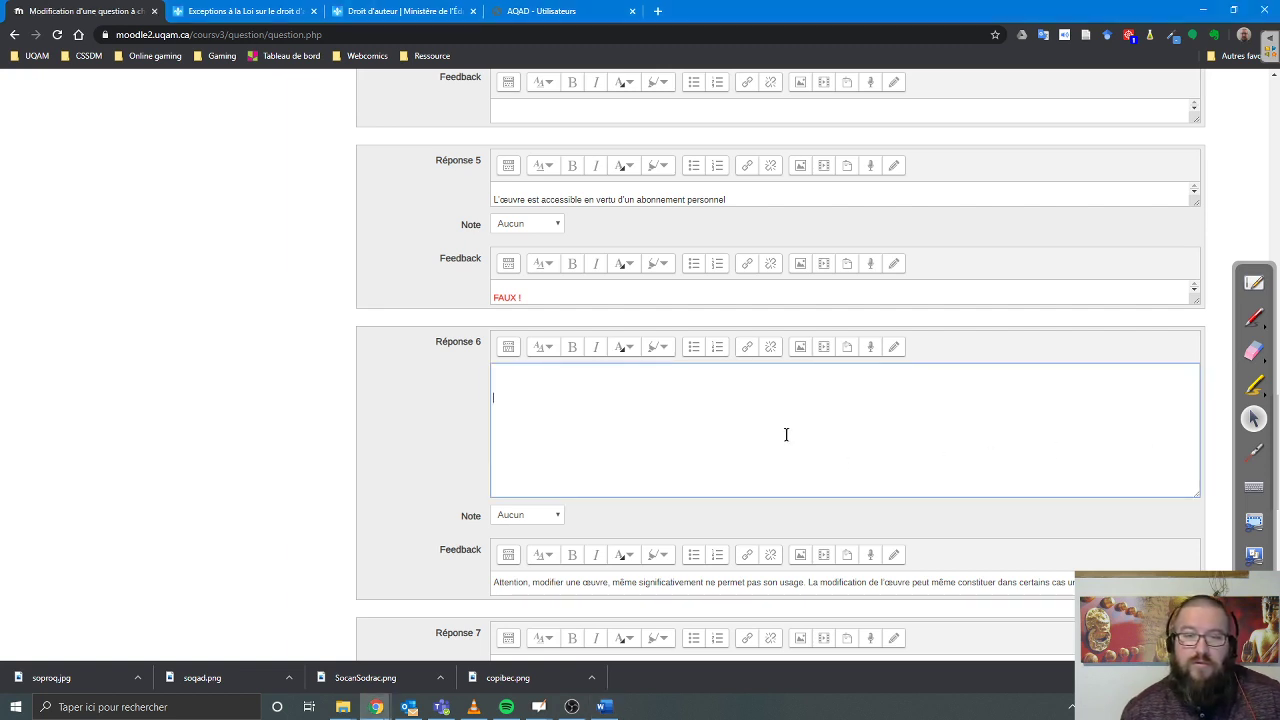
pyautogui.hotkey('ctrl', 'v')
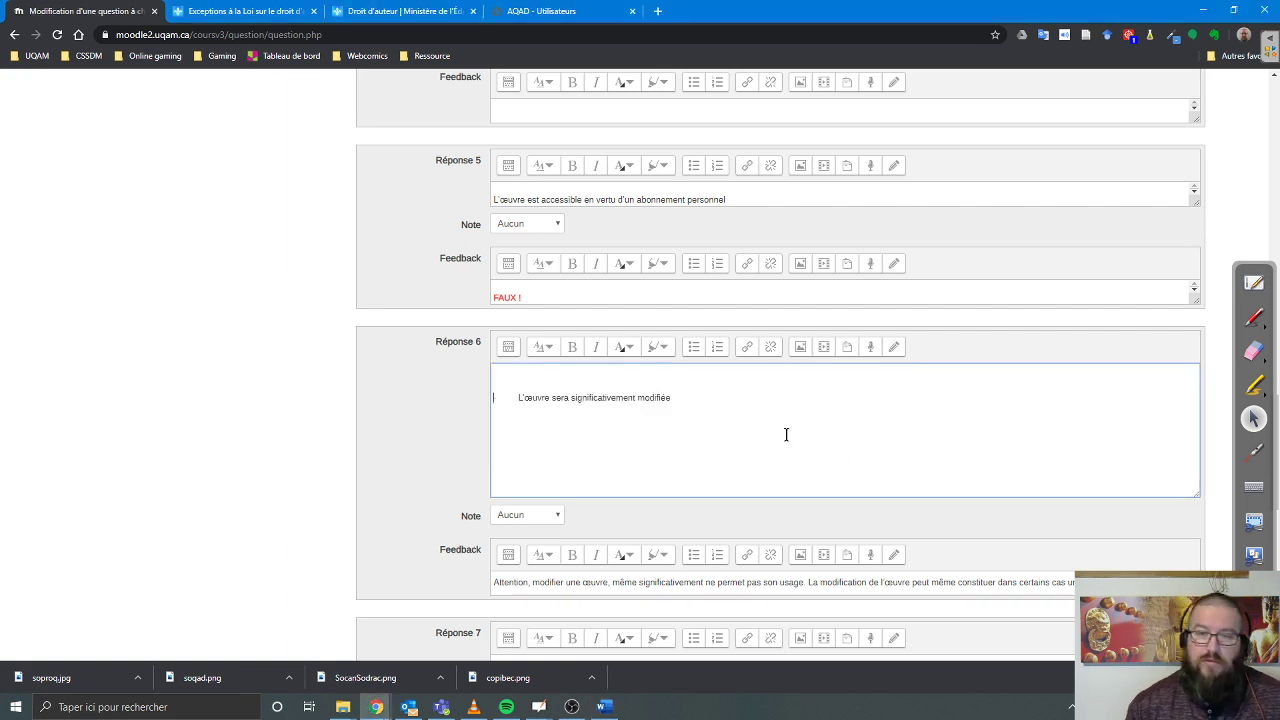
pyautogui.press('Delete')
pyautogui.press('Delete')
pyautogui.hotkey('ctrl', 'shift', 'Right')
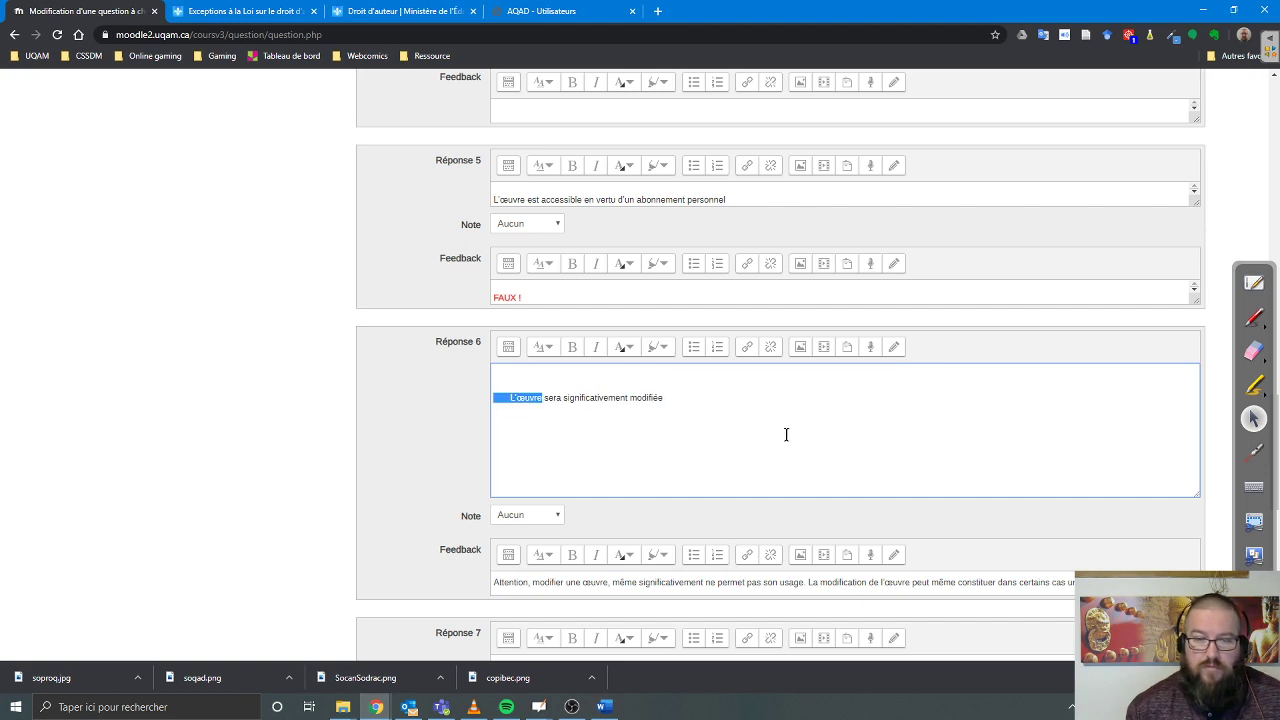
pyautogui.hotkey('ctrl', 'shift', 'Left')
pyautogui.press('Delete')
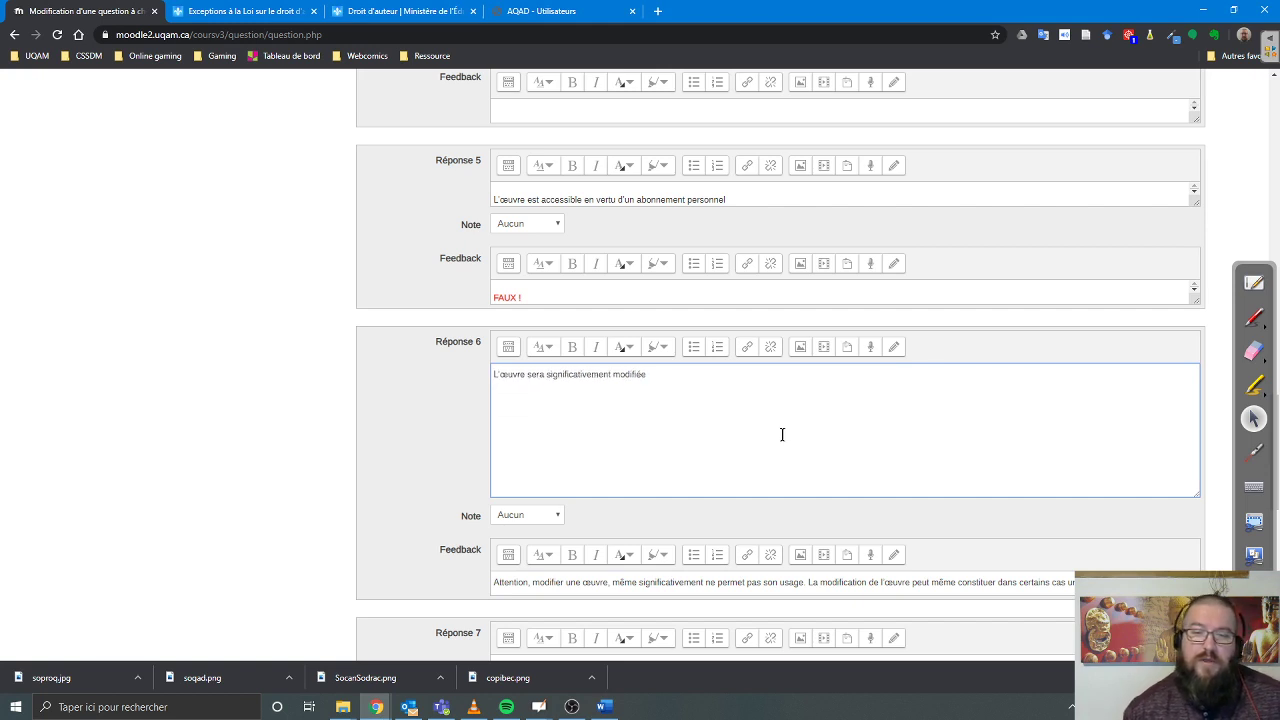
pyautogui.scroll(-2, 785, 465)
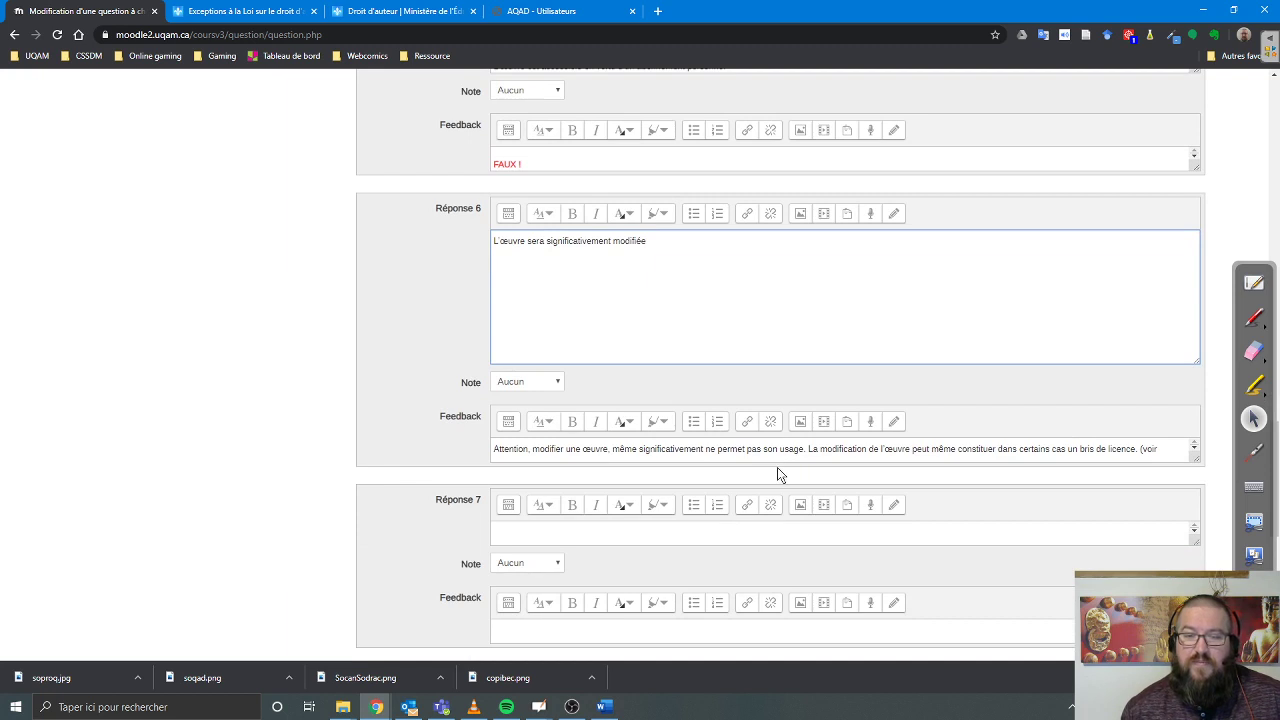
pyautogui.scroll(2, 779, 473)
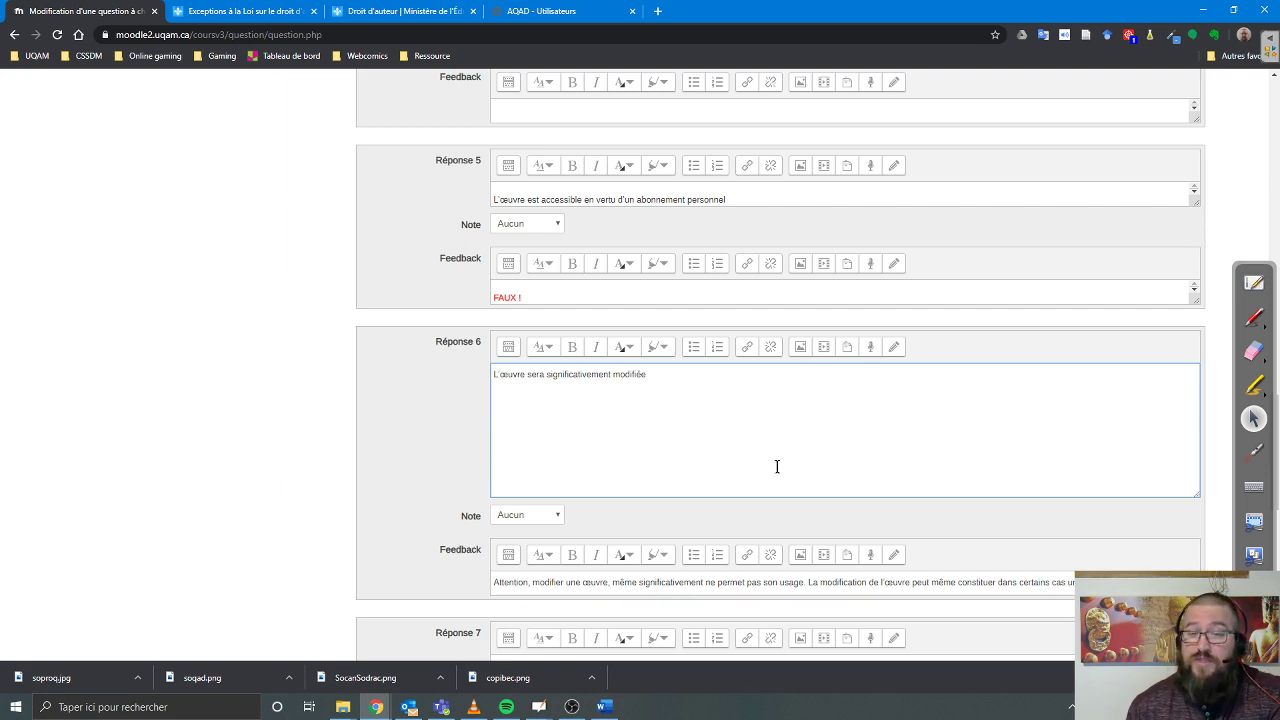
# Set the grade (Note) of answers 1 and 2 to 25% each
pyautogui.scroll(6, 777, 466)
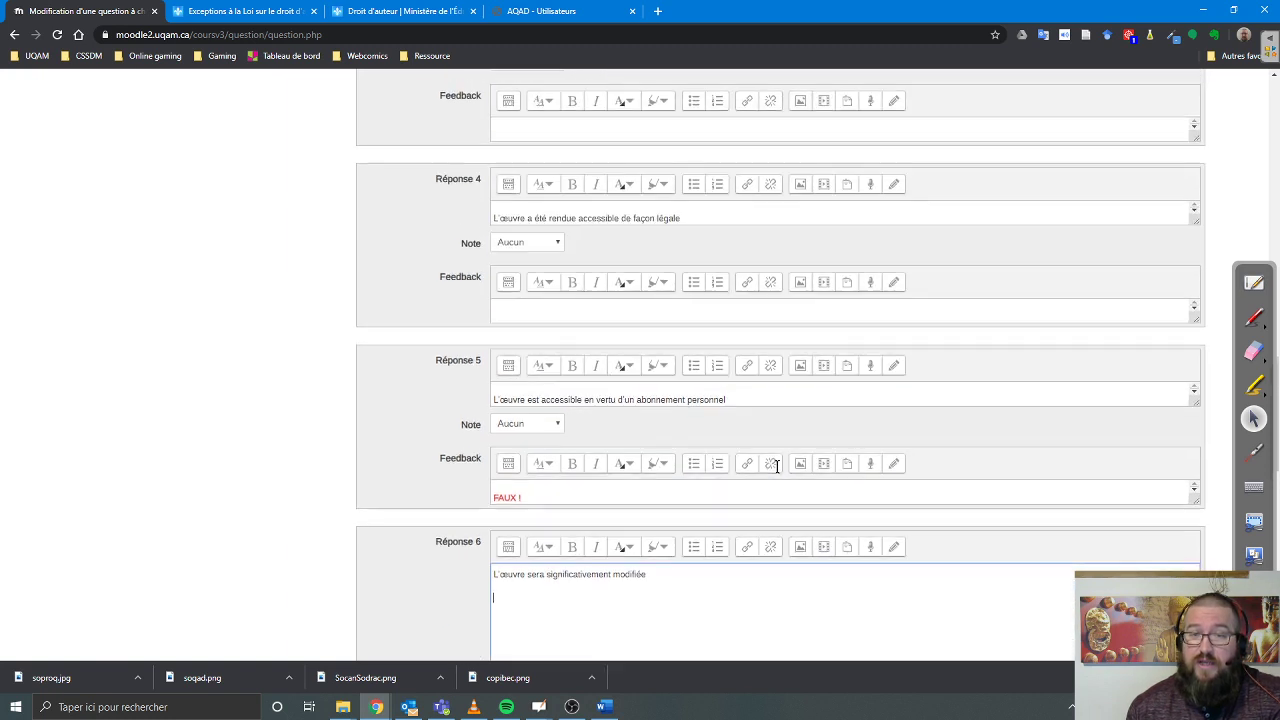
pyautogui.scroll(5, 778, 472)
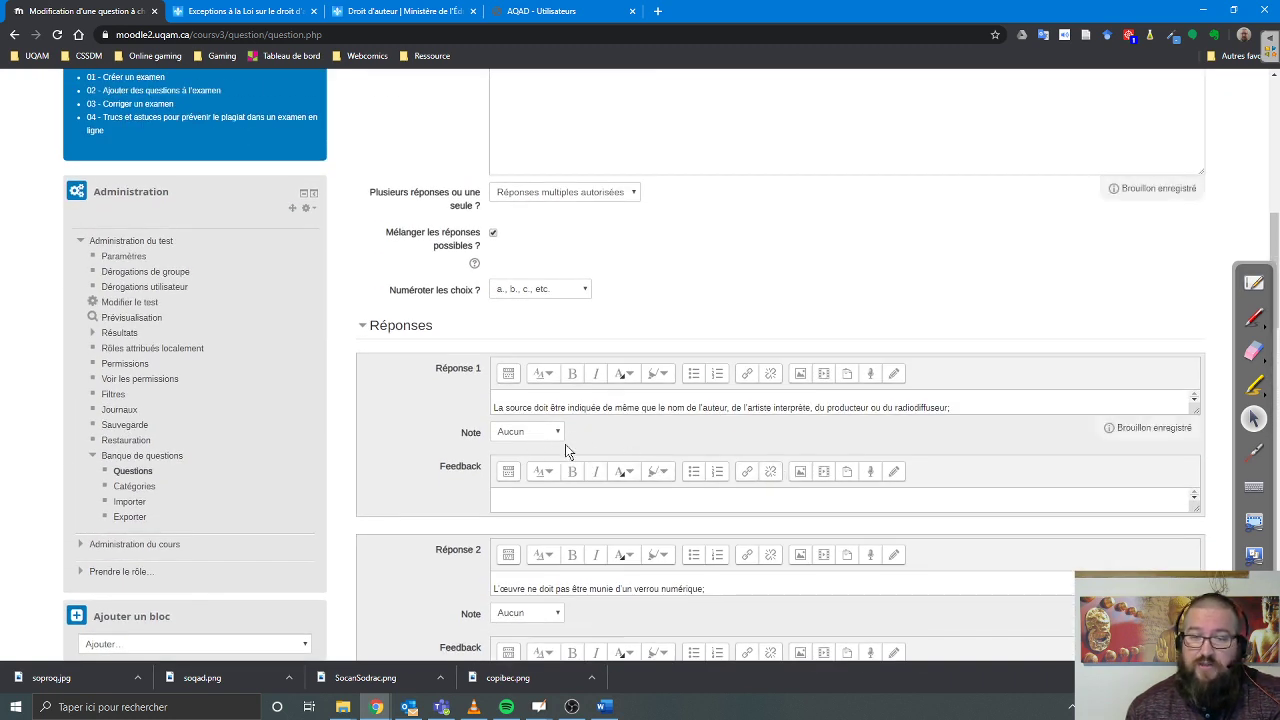
pyautogui.scroll(-2, 566, 447)
pyautogui.click(527, 298)
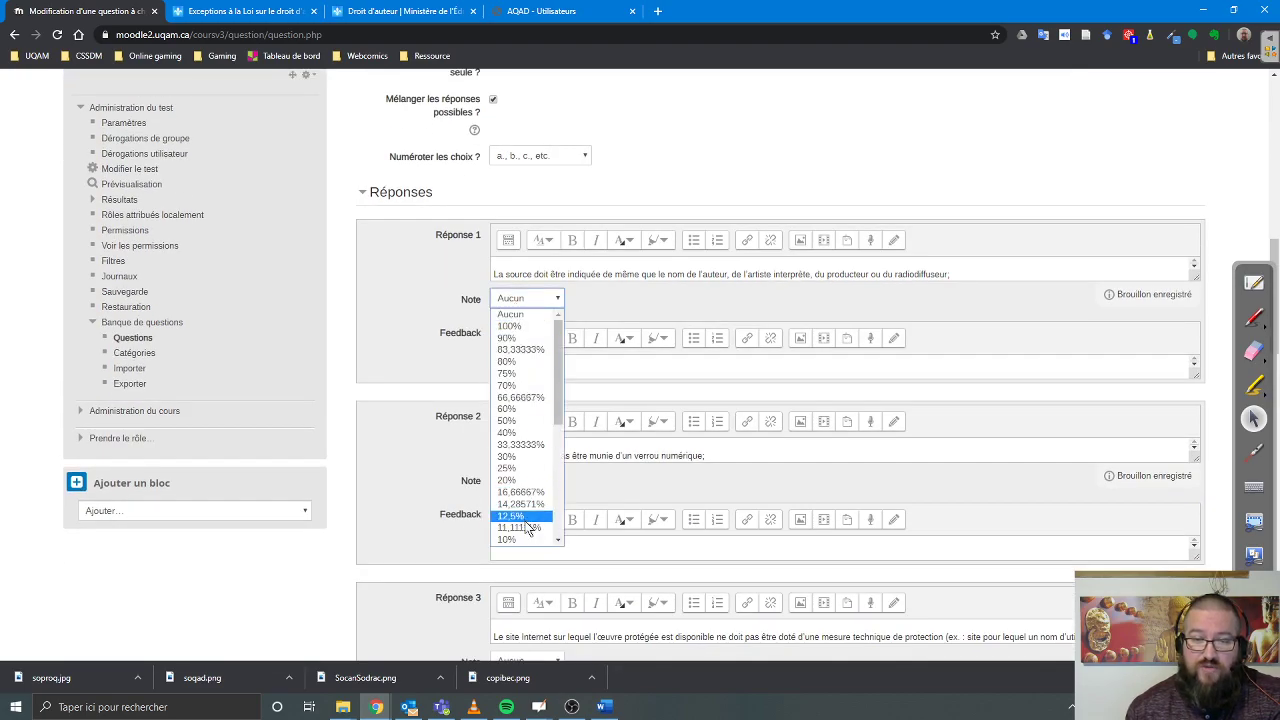
pyautogui.click(522, 472)
pyautogui.click(518, 482)
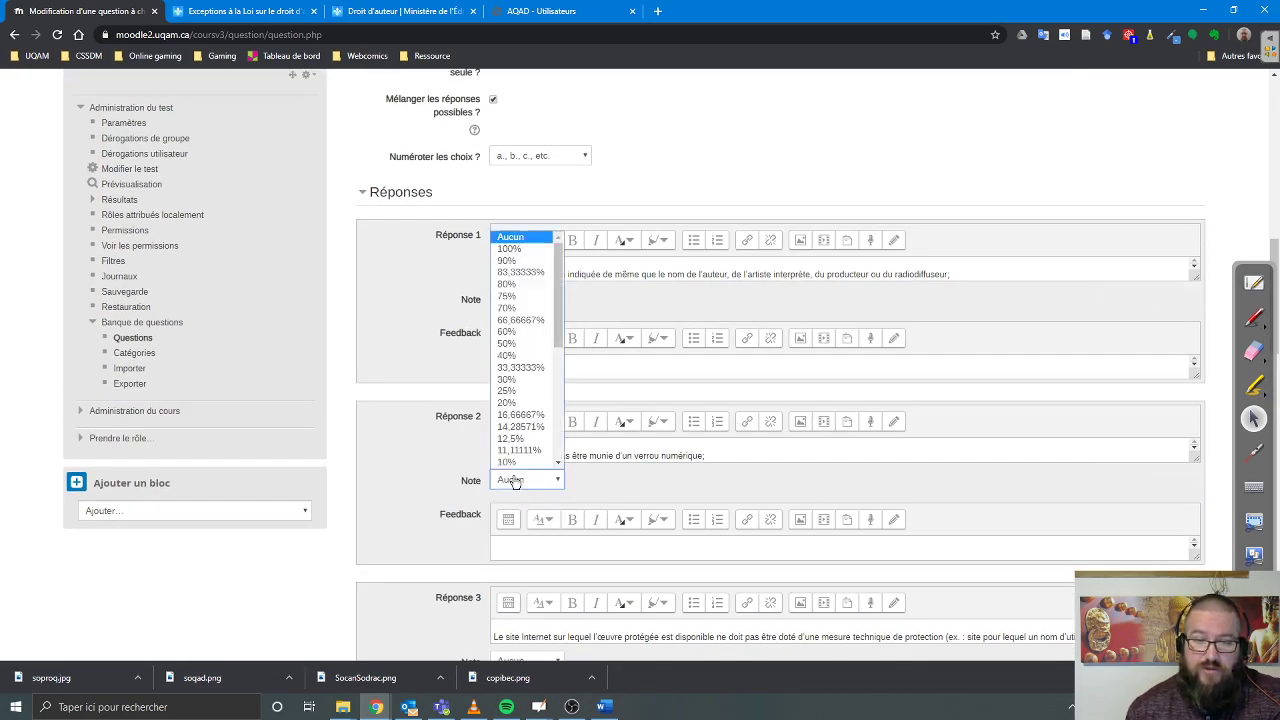
pyautogui.click(509, 370)
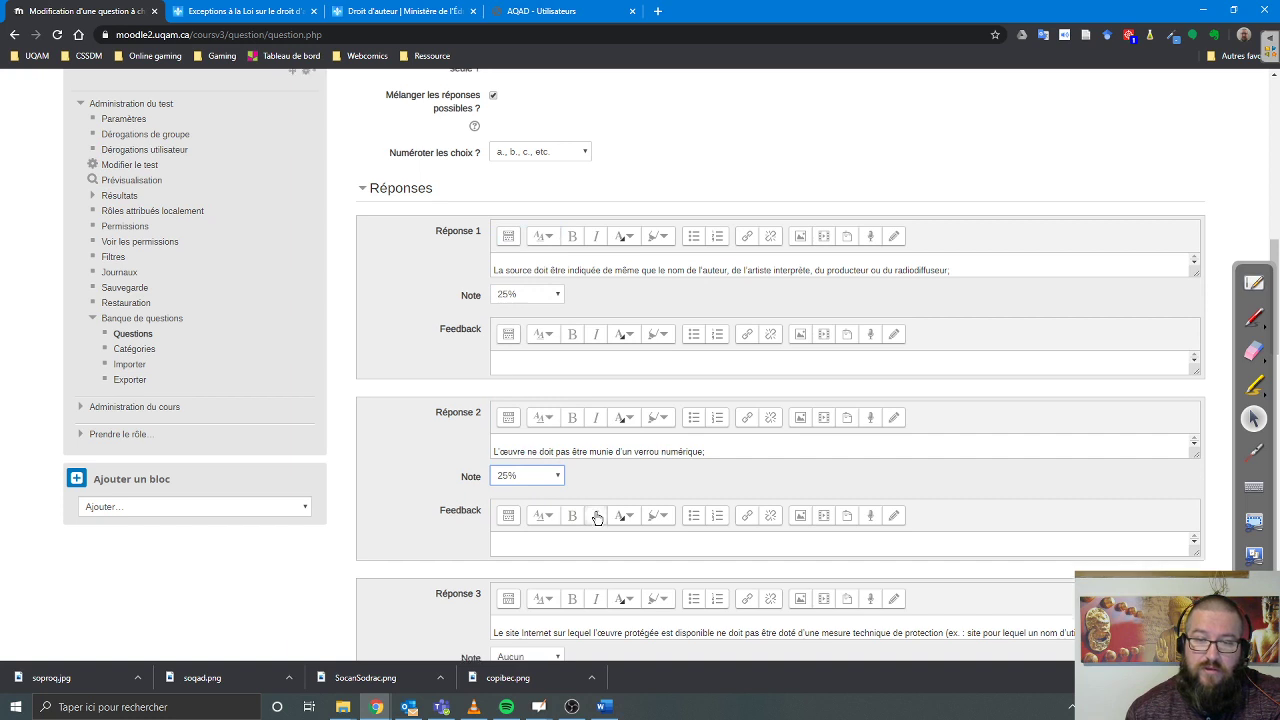
# Set the grade (Note) of answers 3 and 4 to 25% each
pyautogui.scroll(-3, 594, 514)
pyautogui.click(515, 397)
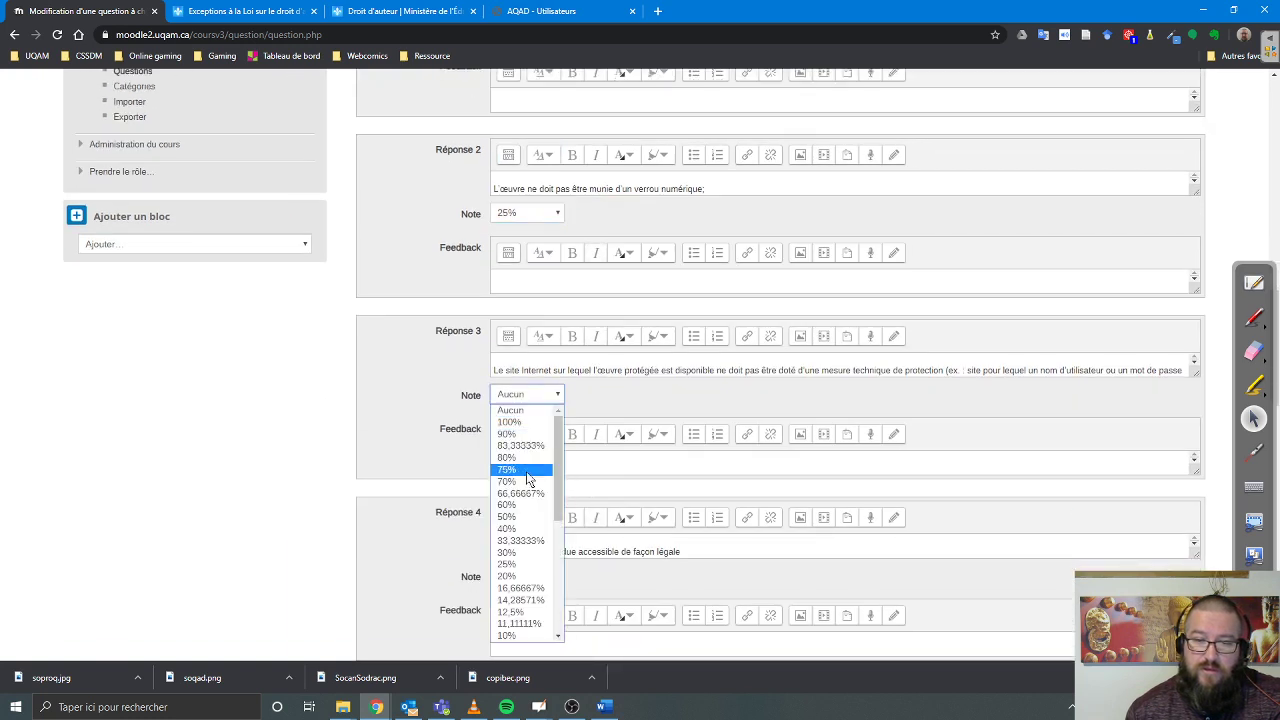
pyautogui.click(512, 564)
pyautogui.scroll(-2, 540, 530)
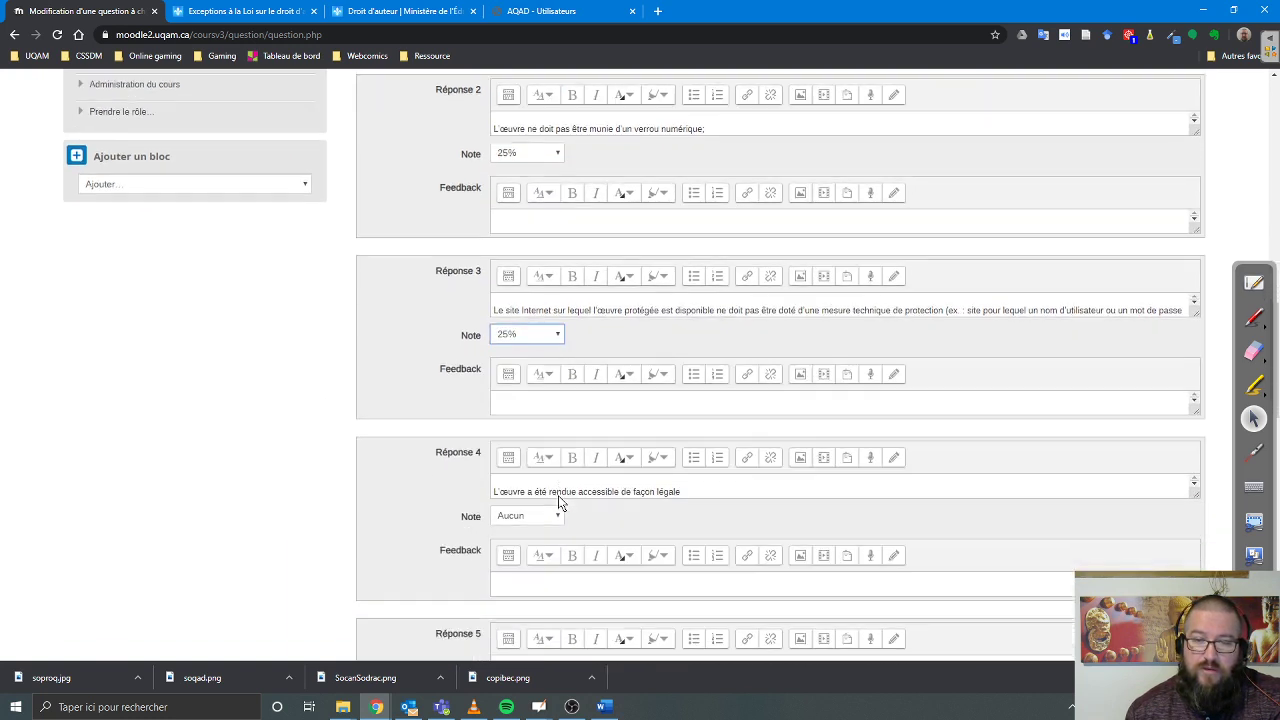
pyautogui.click(515, 376)
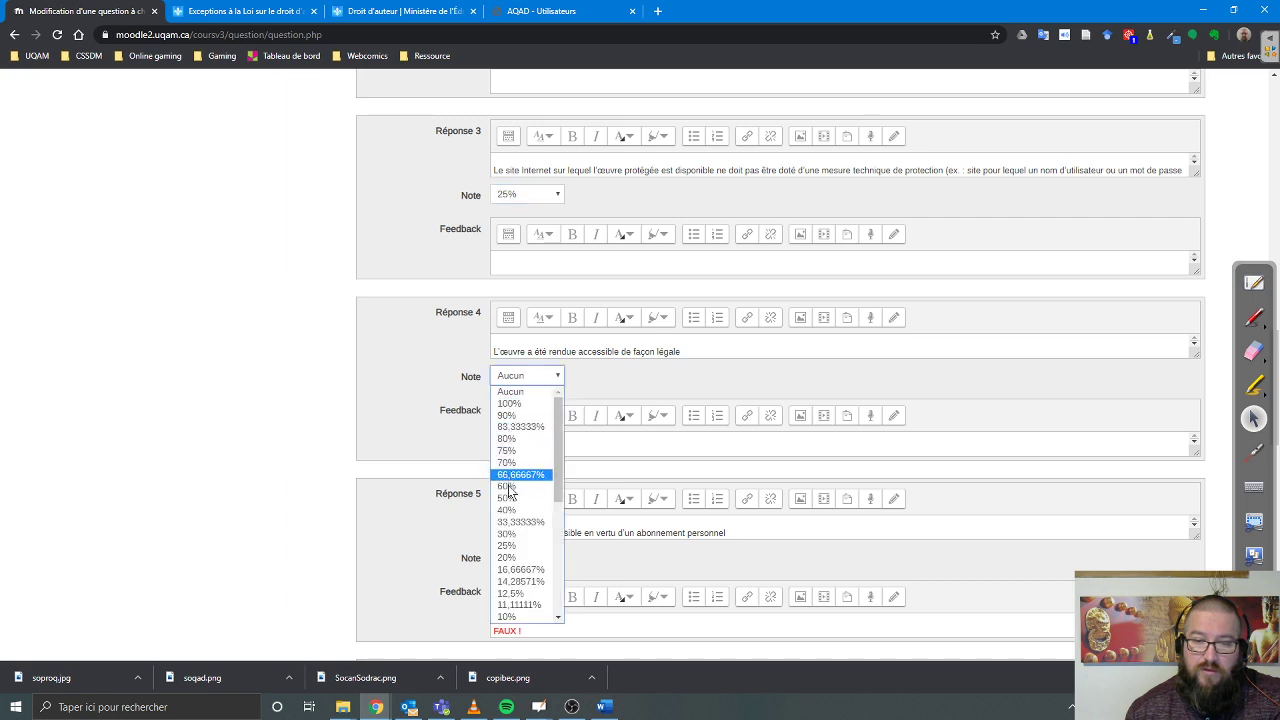
pyautogui.click(507, 545)
pyautogui.scroll(-1, 625, 486)
pyautogui.scroll(-2, 625, 486)
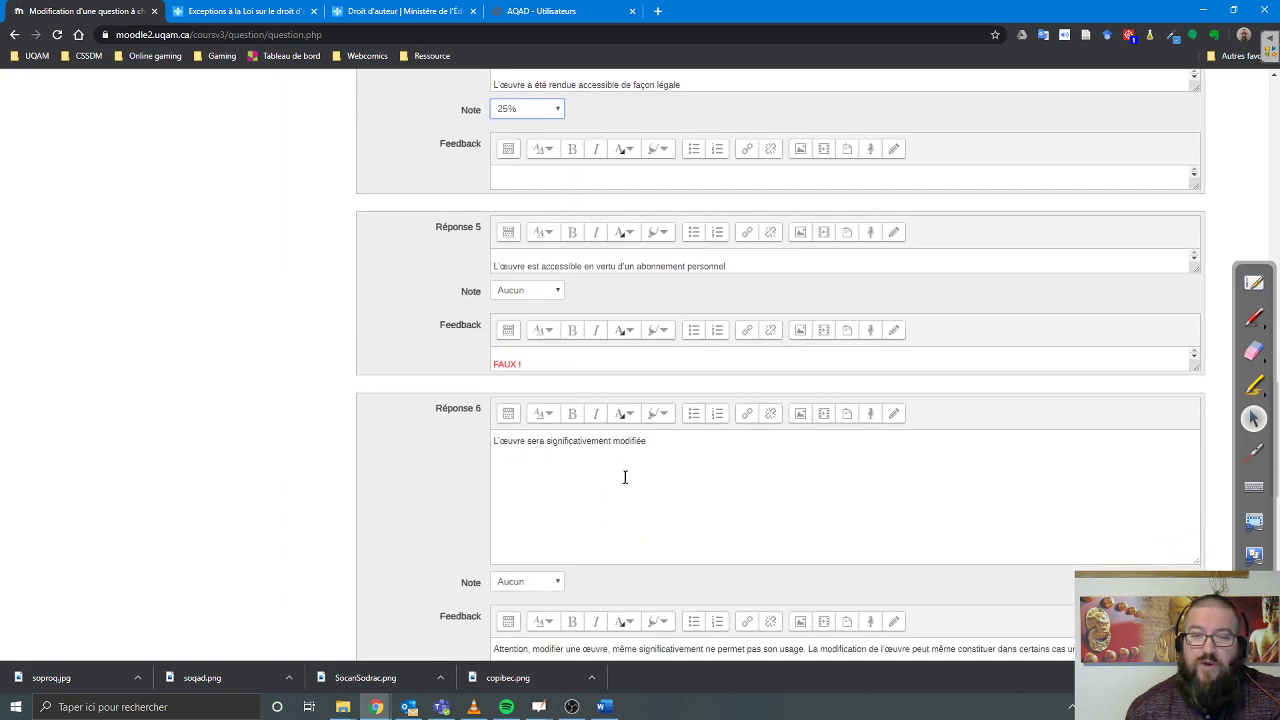
# Set the grade (Note) of the incorrect answers 5 and 6 to -25% each
pyautogui.scroll(-1, 576, 456)
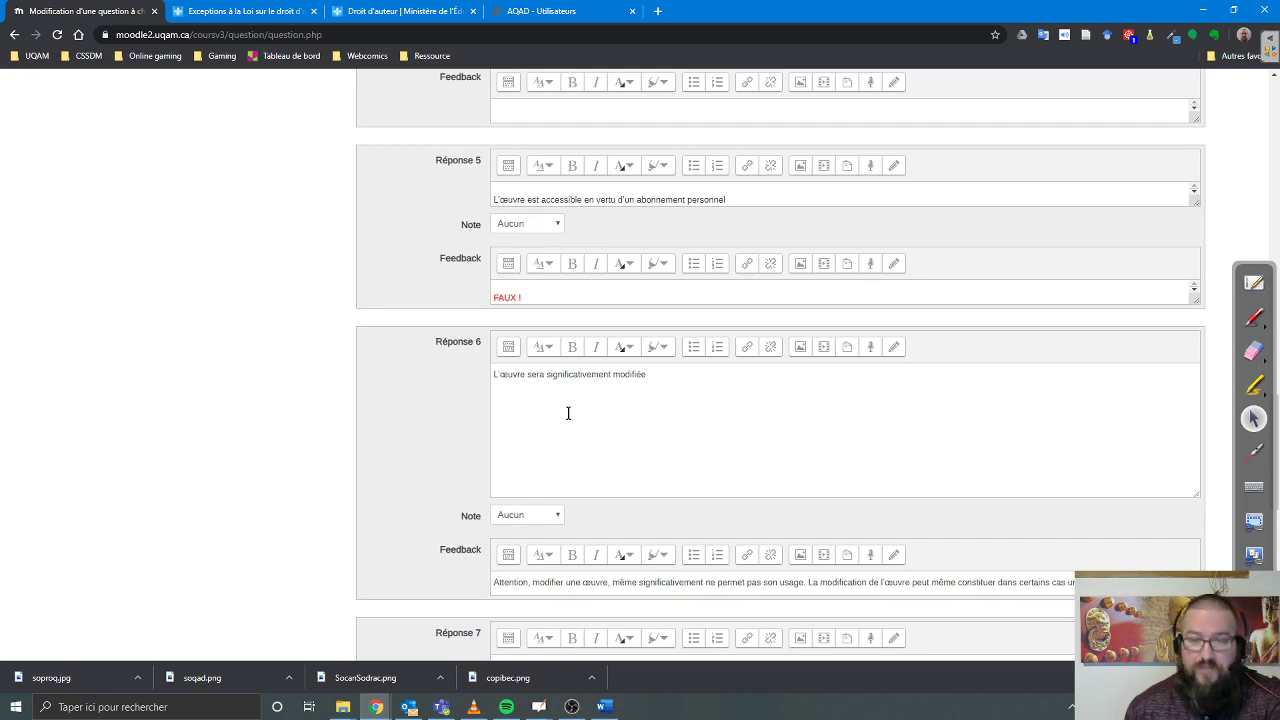
pyautogui.click(530, 225)
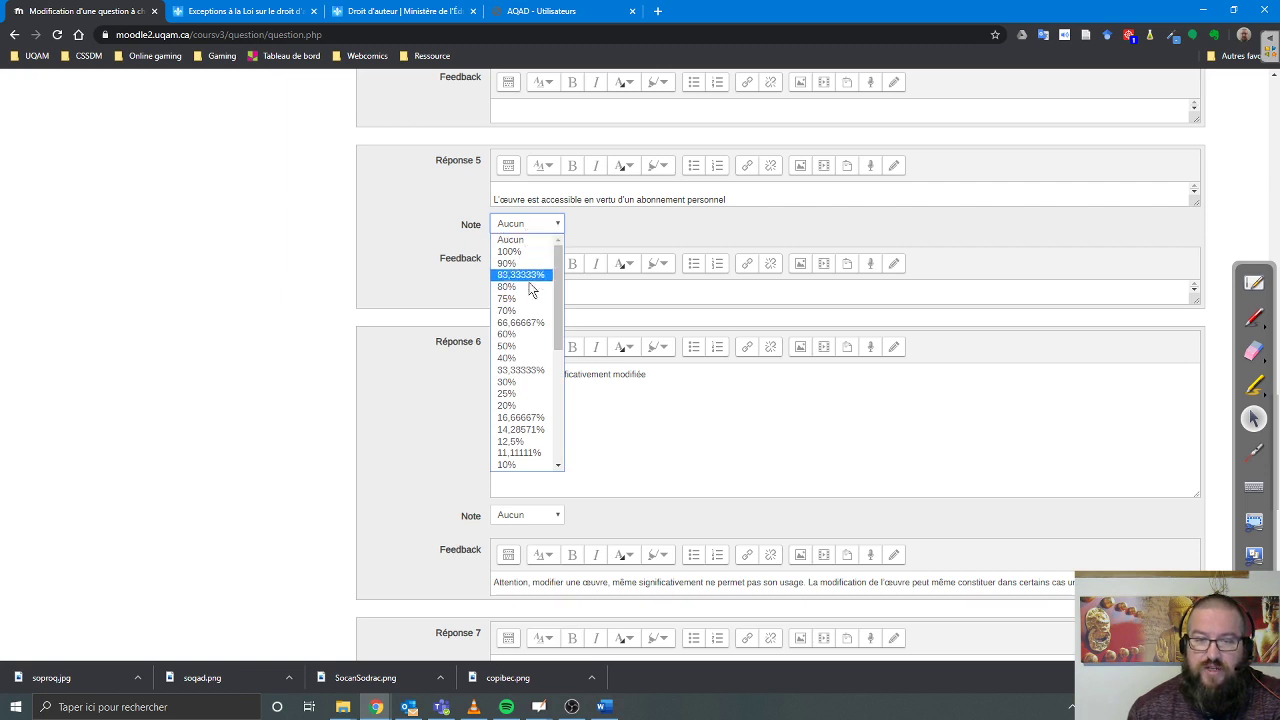
pyautogui.scroll(-5, 523, 387)
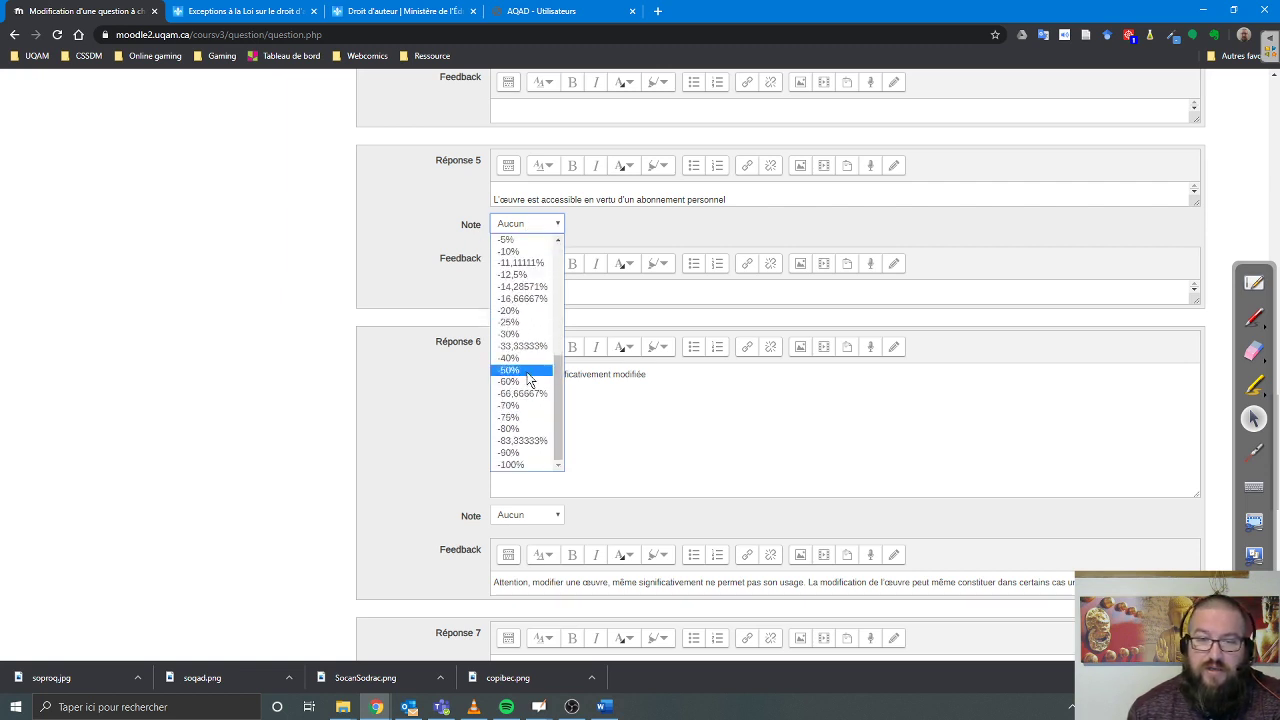
pyautogui.click(524, 323)
pyautogui.scroll(-1, 547, 354)
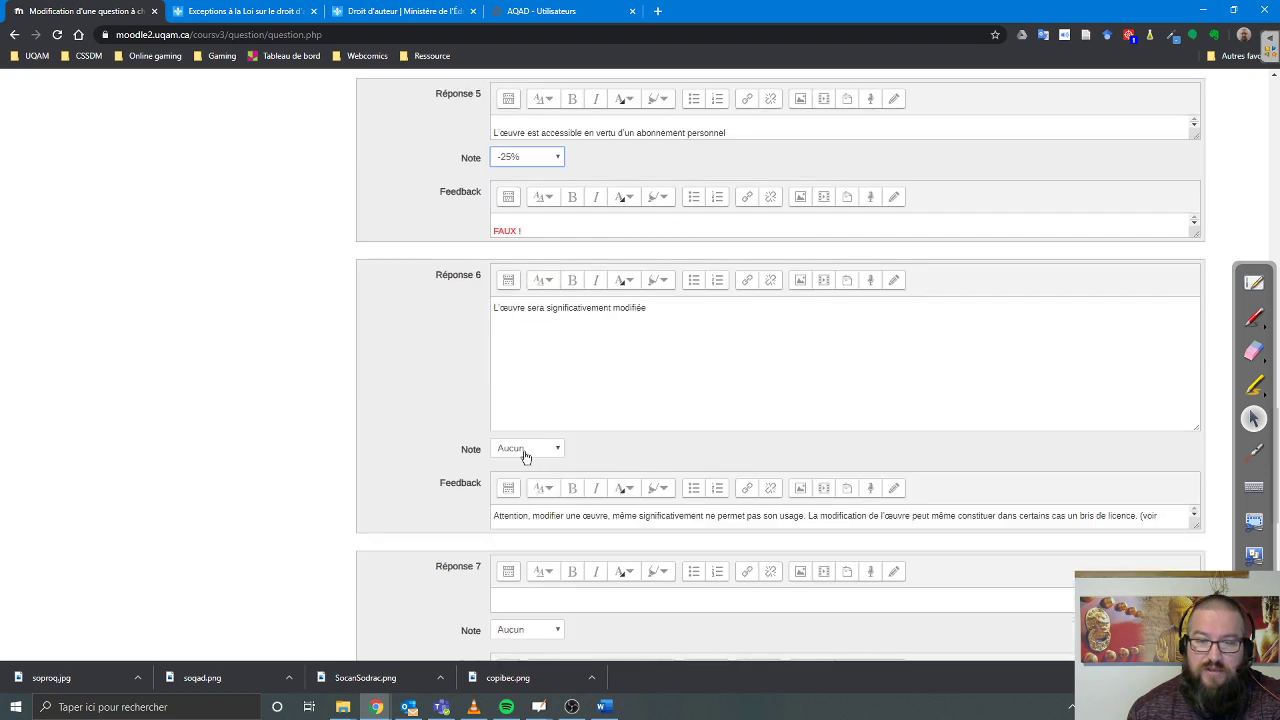
pyautogui.scroll(-1, 525, 452)
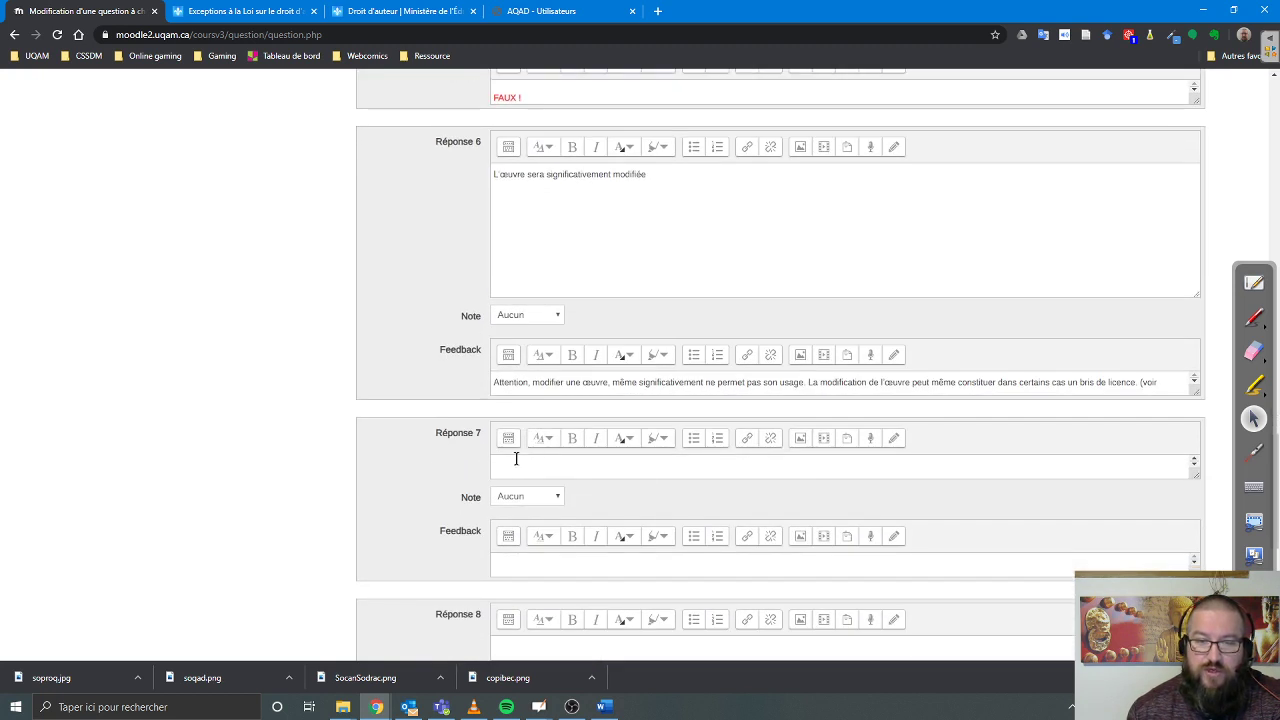
pyautogui.click(537, 315)
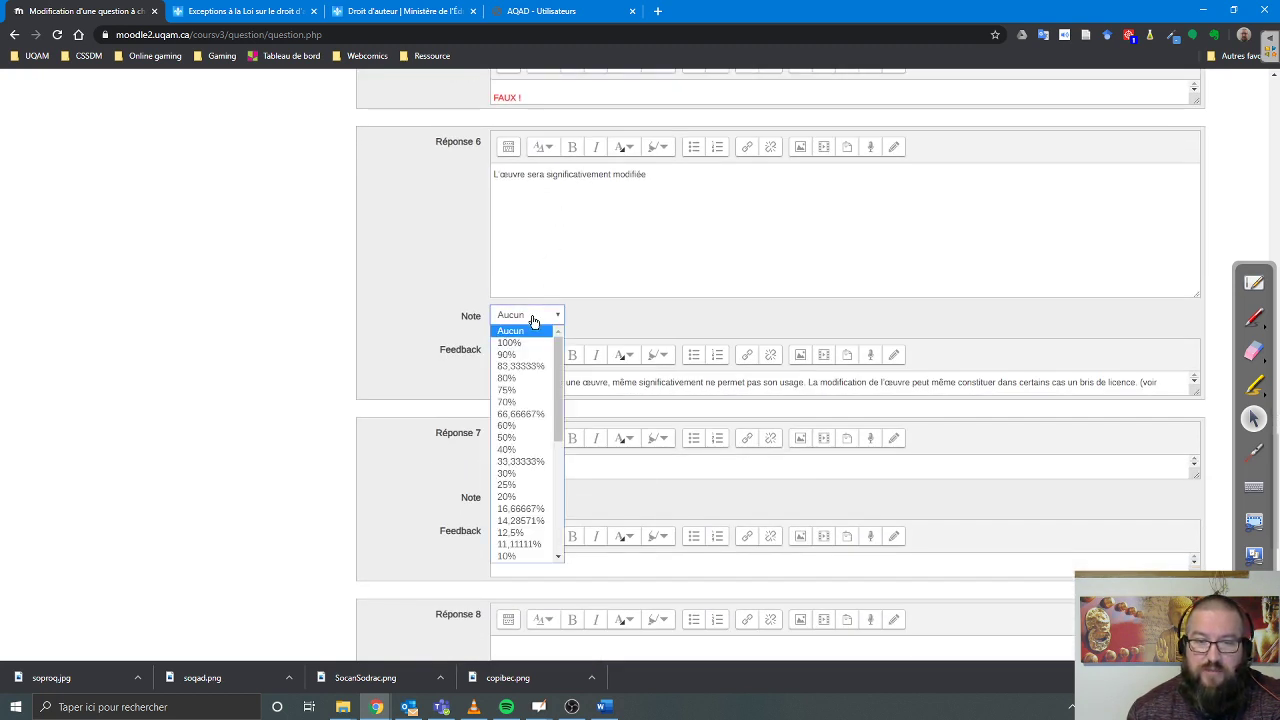
pyautogui.scroll(-7, 525, 430)
pyautogui.click(522, 410)
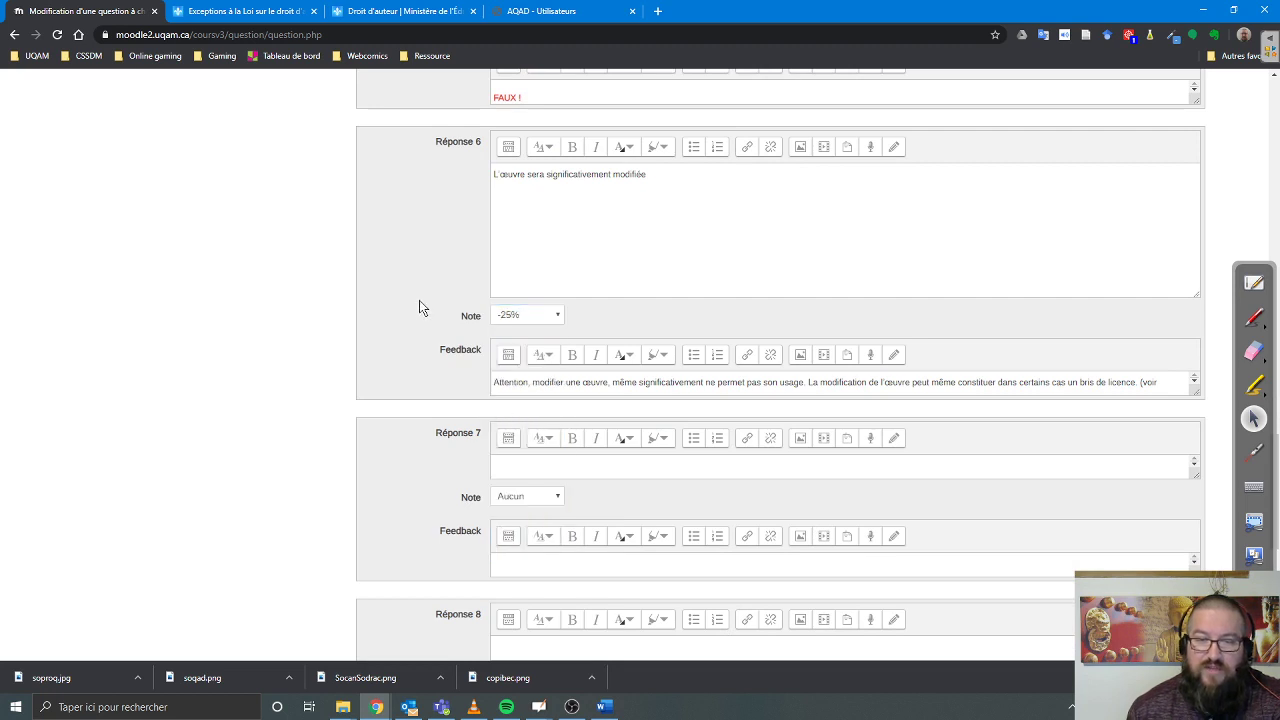
# Save the completed multiple-answer question and return to the quiz editing page
pyautogui.scroll(2, 452, 420)
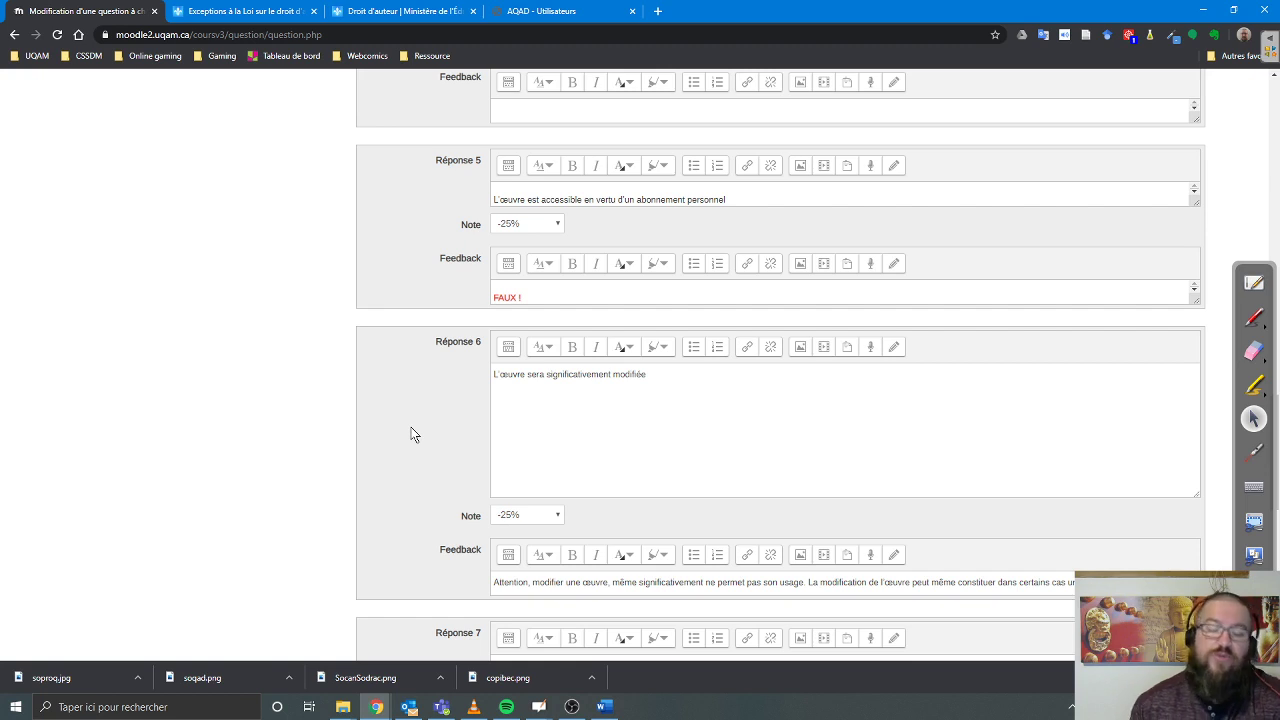
pyautogui.scroll(-8, 410, 434)
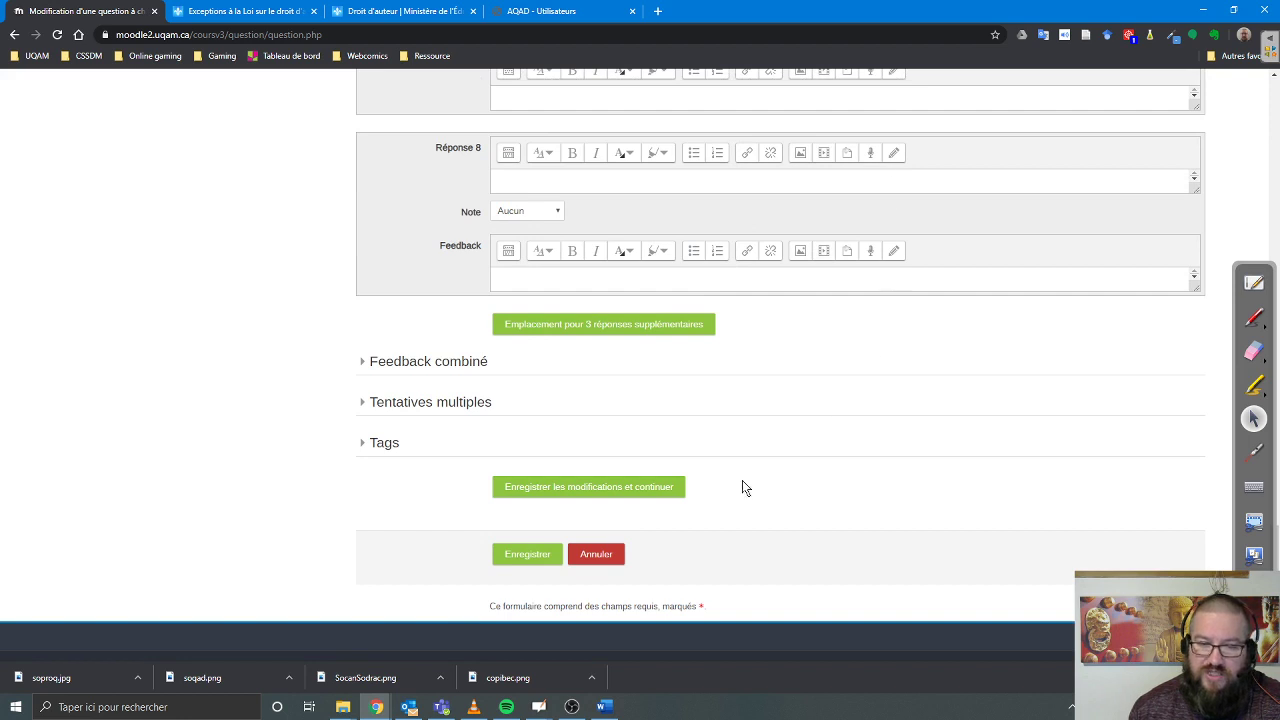
pyautogui.click(523, 556)
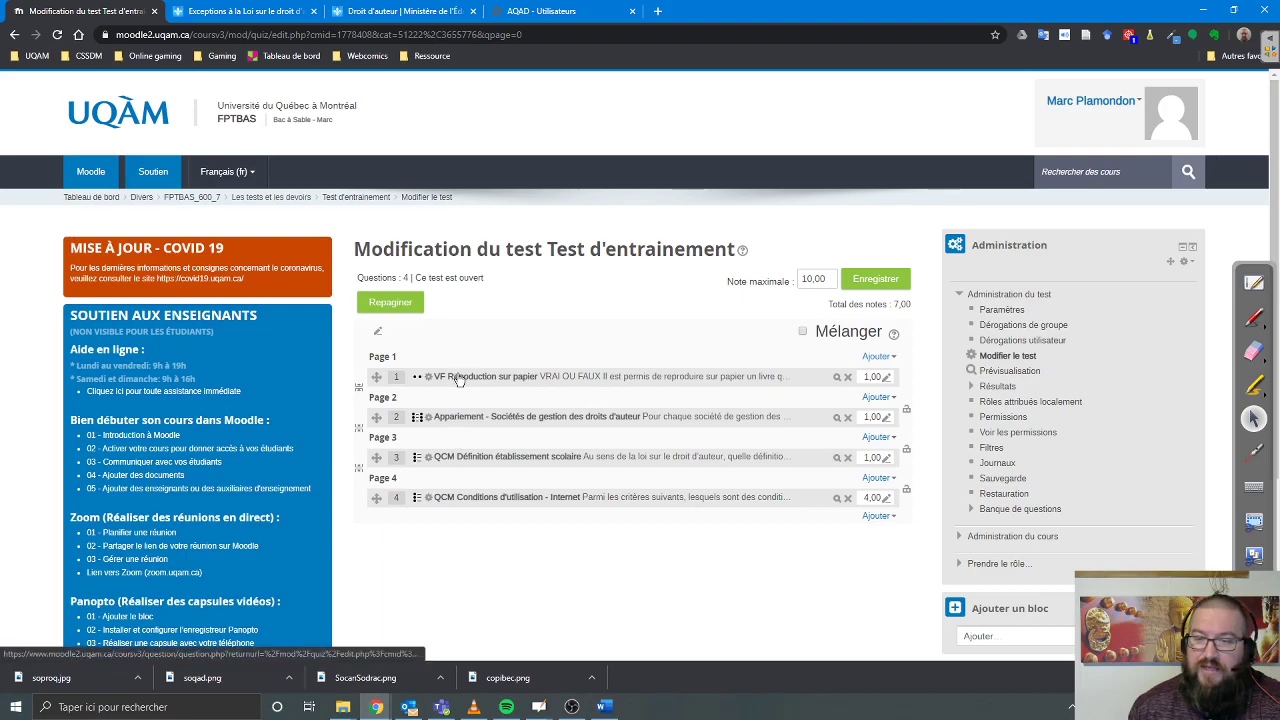
# Preview the true/false question "VF Repoduction sur papier" and look over its answer choices and preview options
pyautogui.click(836, 378)
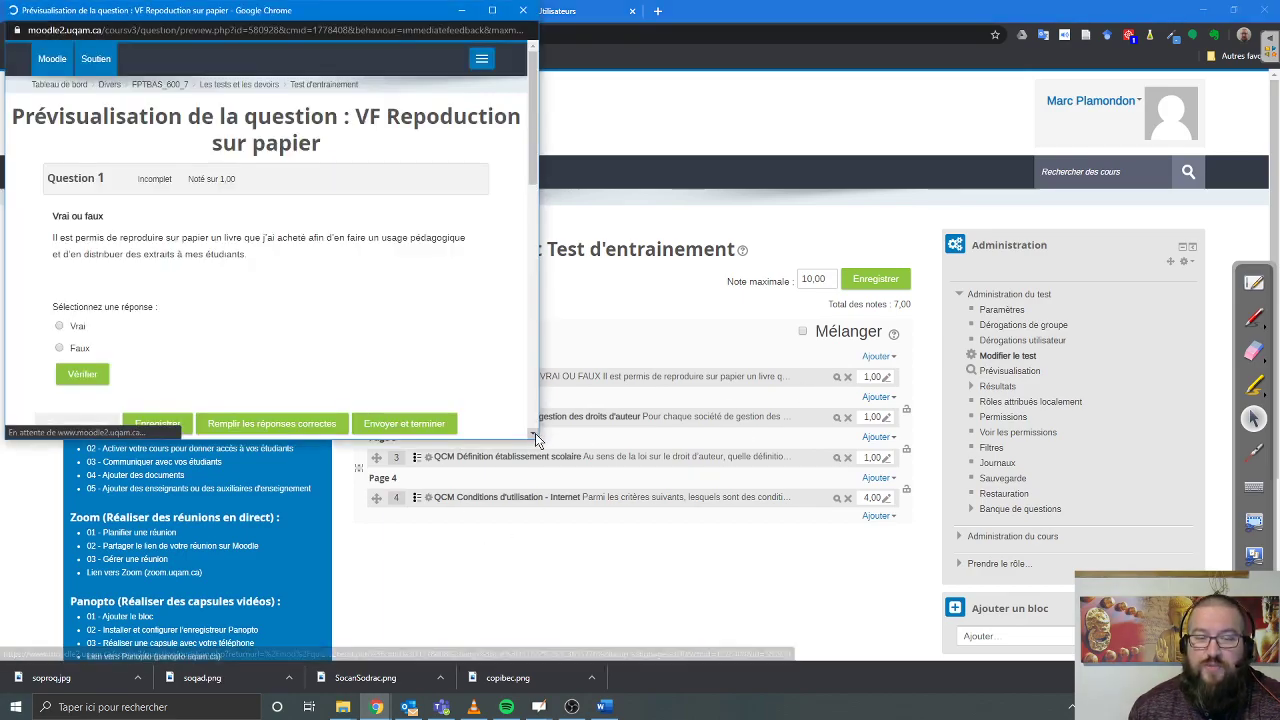
pyautogui.scroll(-2, 228, 308)
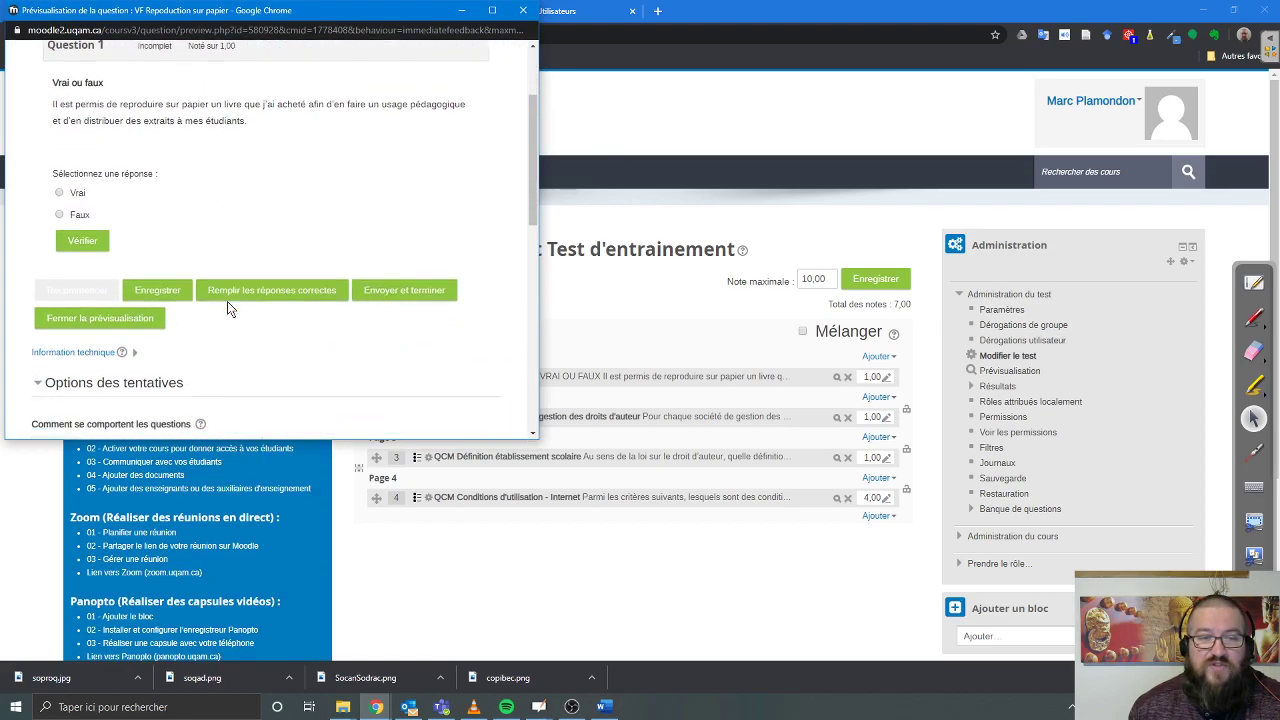
pyautogui.scroll(2, 228, 308)
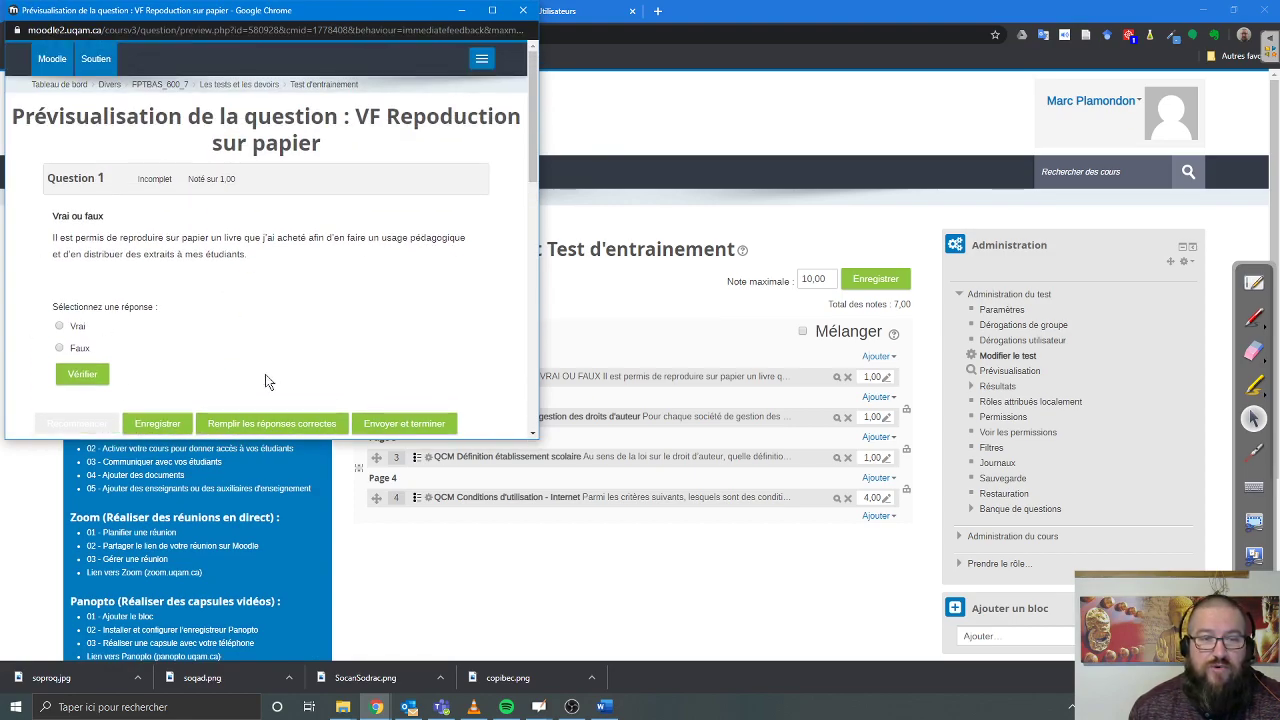
# Close the true/false preview, and preview the matching question "Appariement - Sociétés de gestion des droits d'auteur" to check its logos and answer lists
pyautogui.click(522, 10)
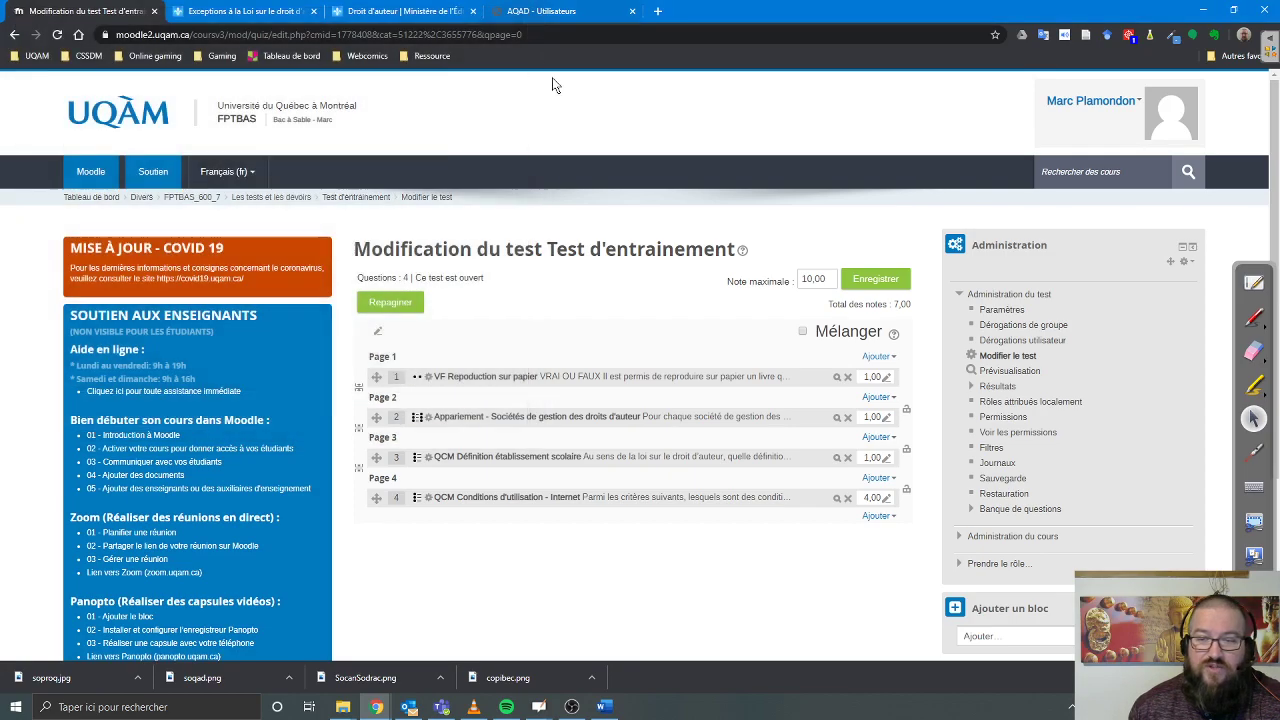
pyautogui.click(837, 418)
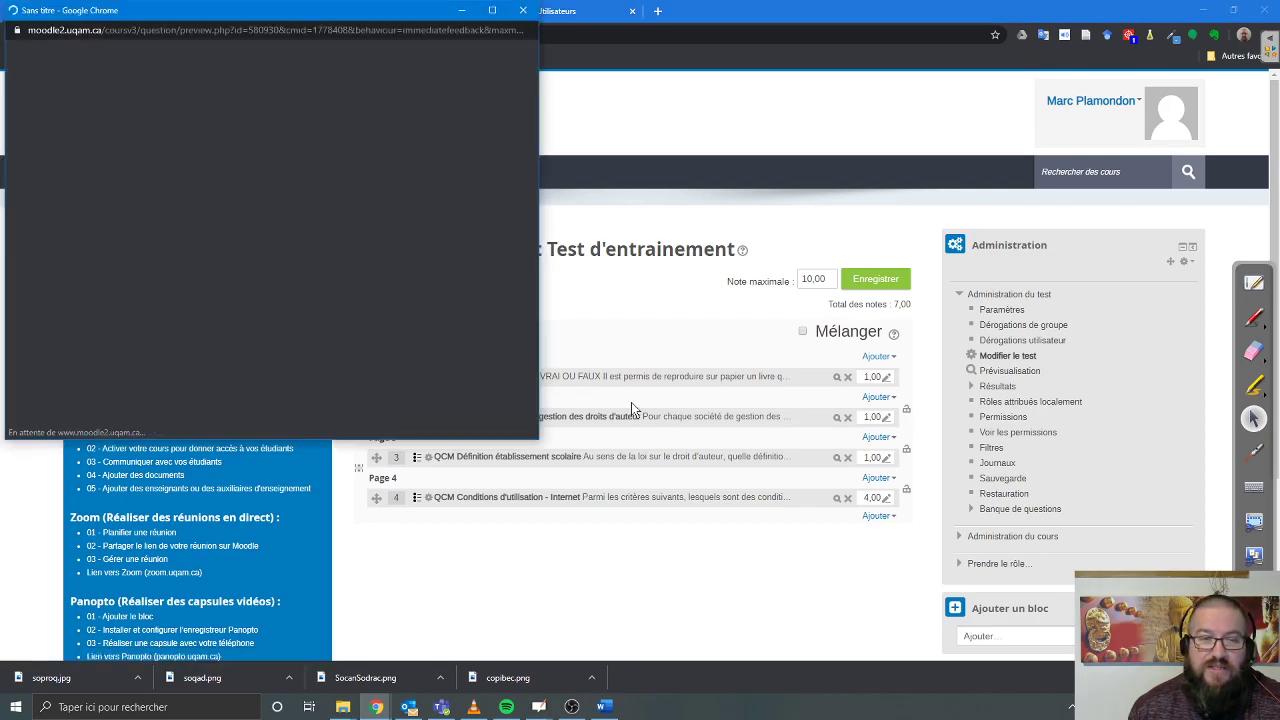
pyautogui.scroll(-2, 459, 362)
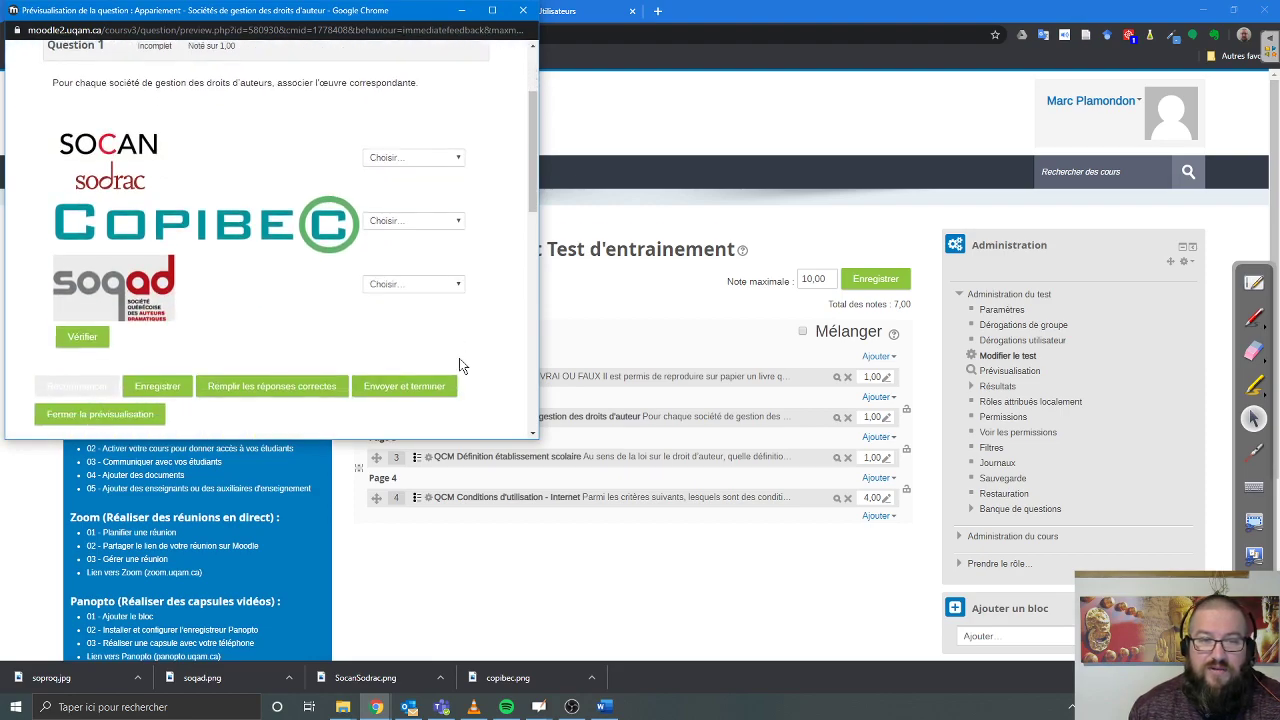
pyautogui.click(523, 12)
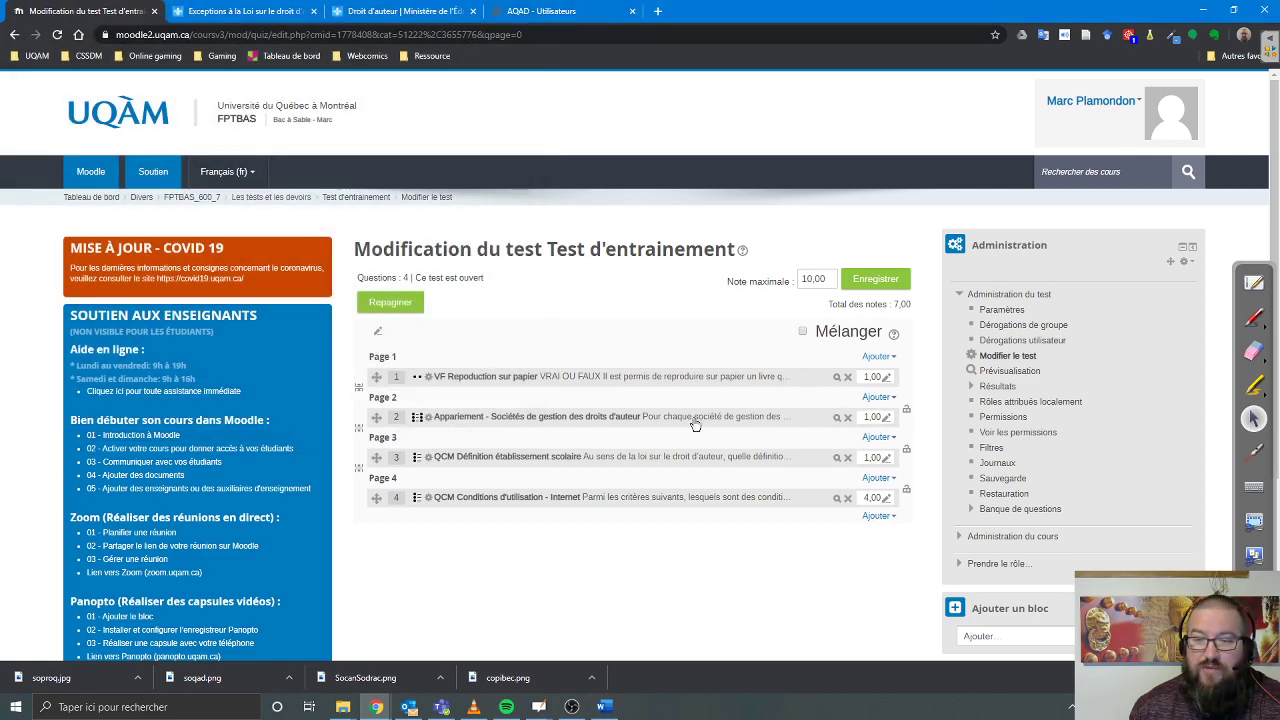
# In the matching question on rights management societies, set the Copibec logo's height to 75 with automatic sizing and save the question
pyautogui.click(429, 419)
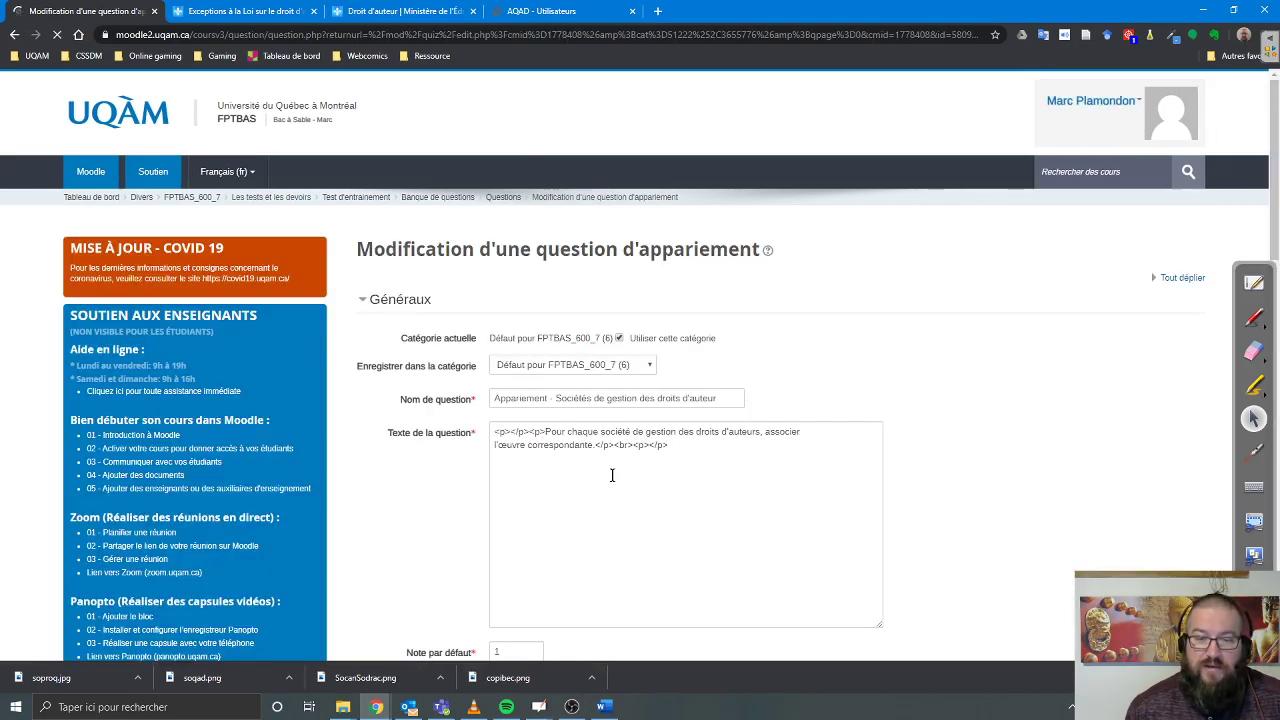
pyautogui.scroll(-2, 608, 476)
pyautogui.scroll(-5, 608, 476)
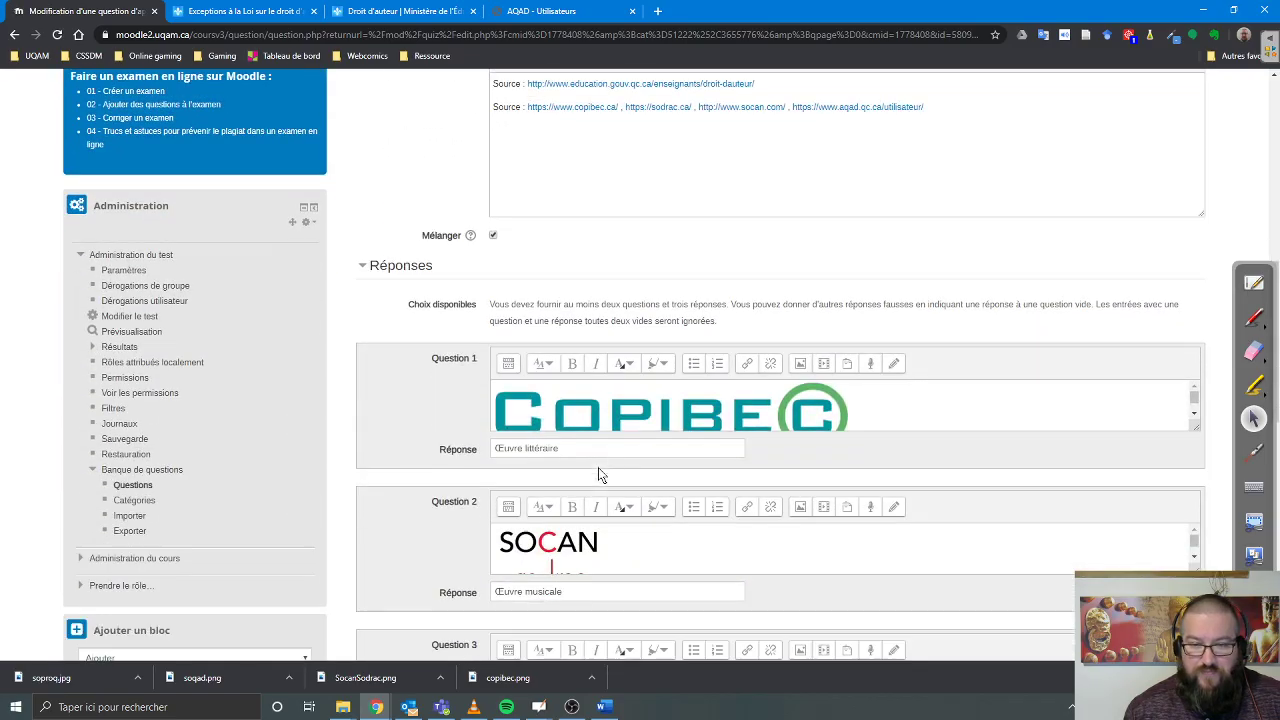
pyautogui.doubleClick(613, 408)
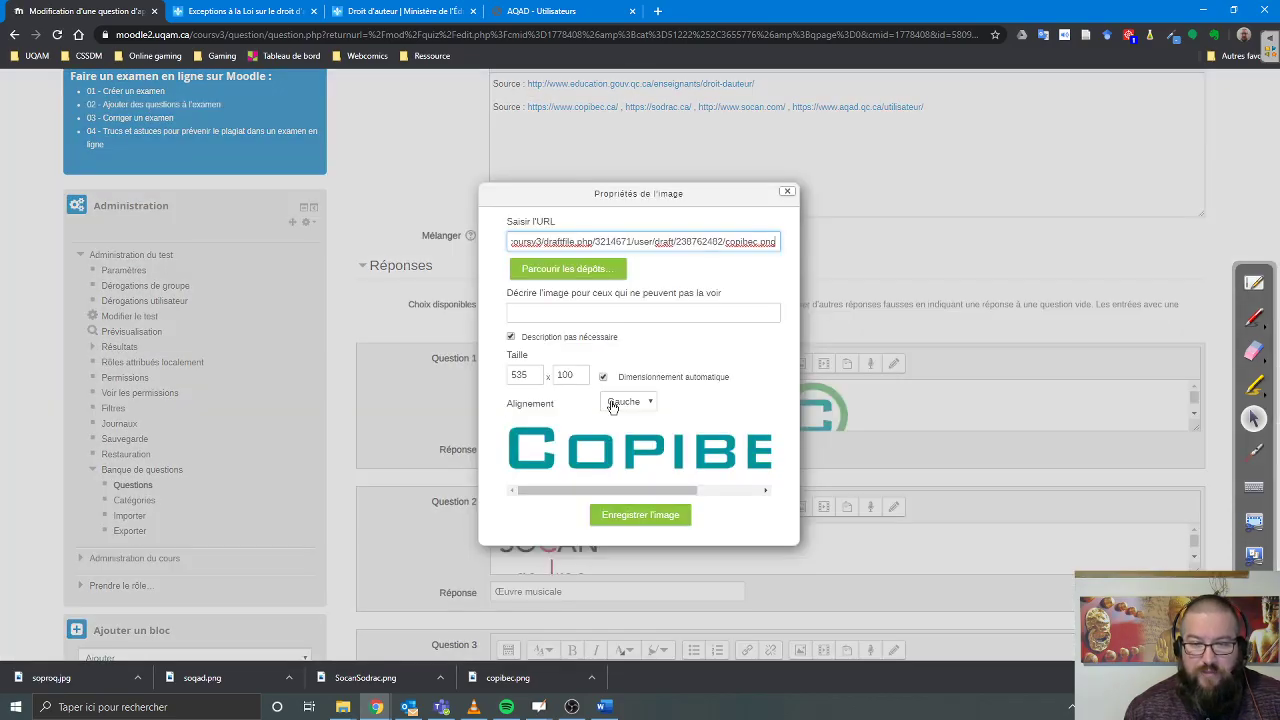
pyautogui.doubleClick(552, 375)
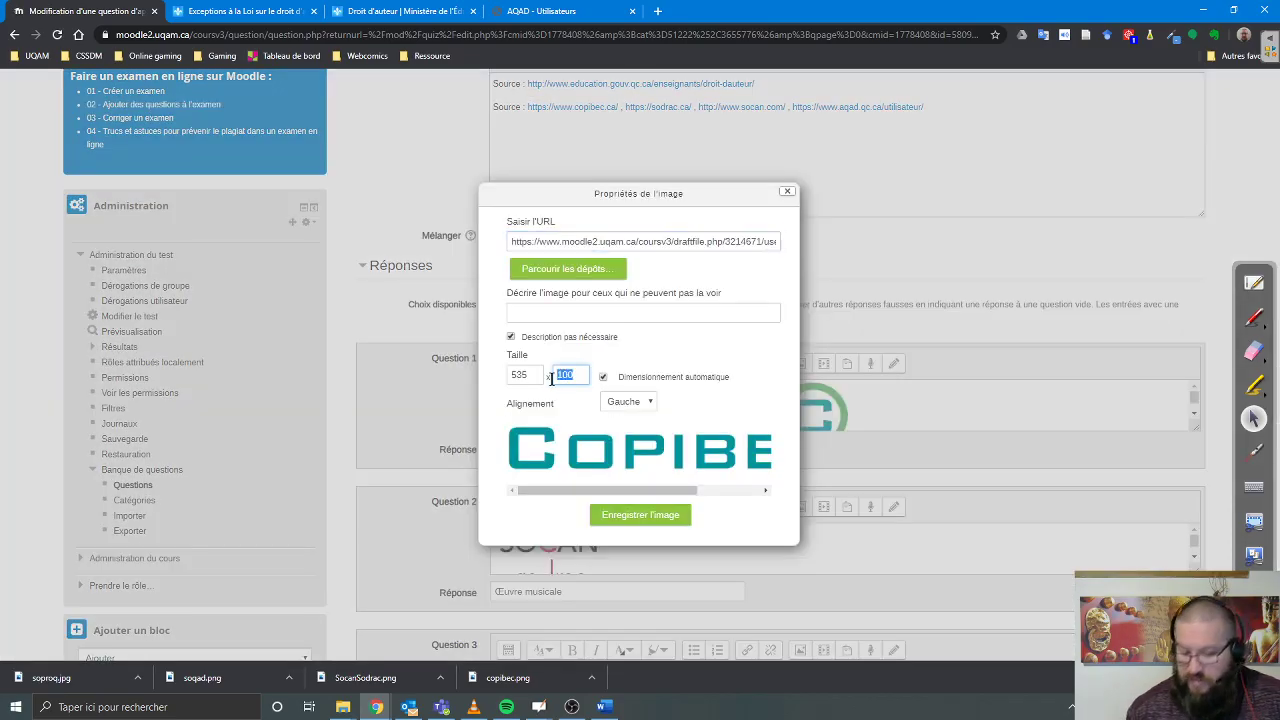
pyautogui.write('75')
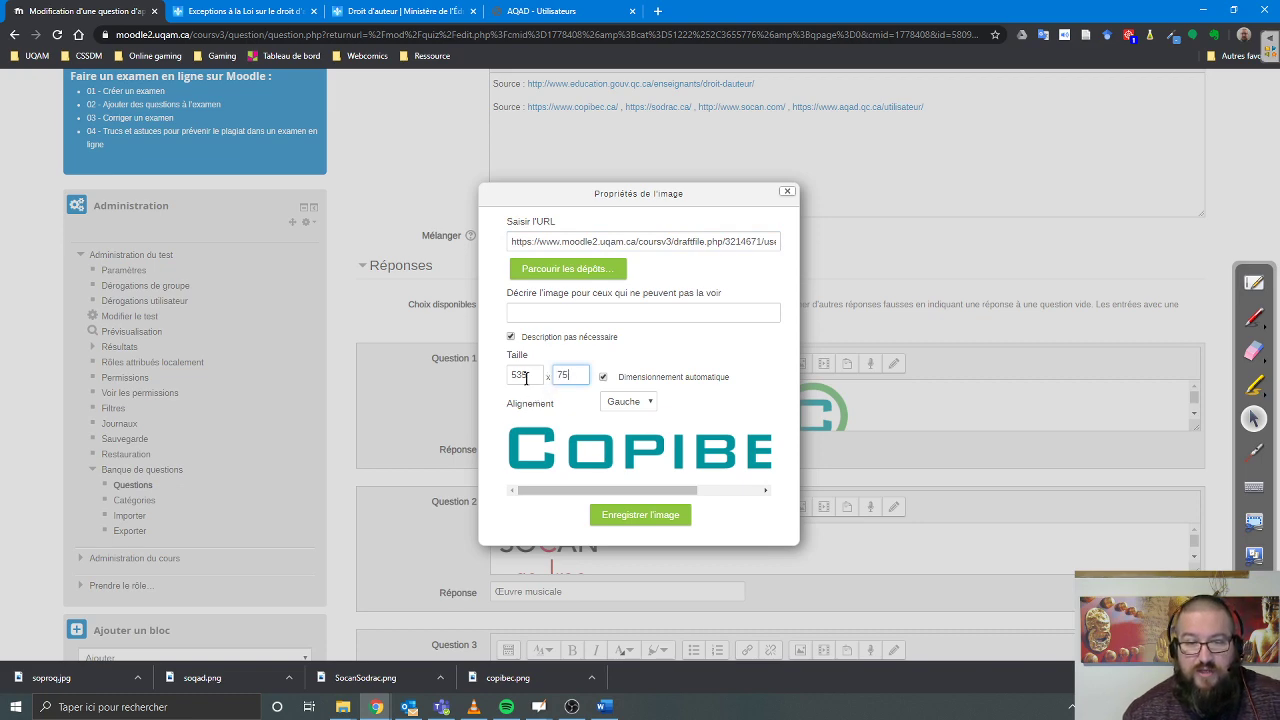
pyautogui.click(526, 378)
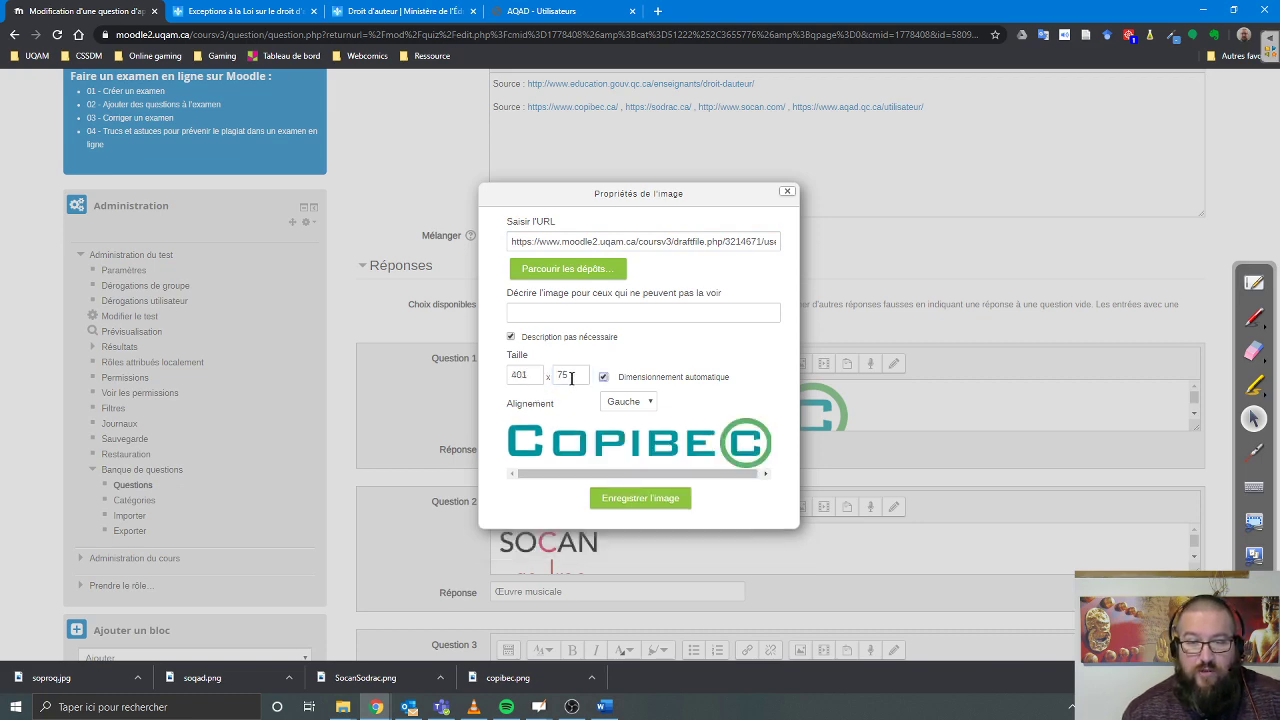
pyautogui.click(640, 498)
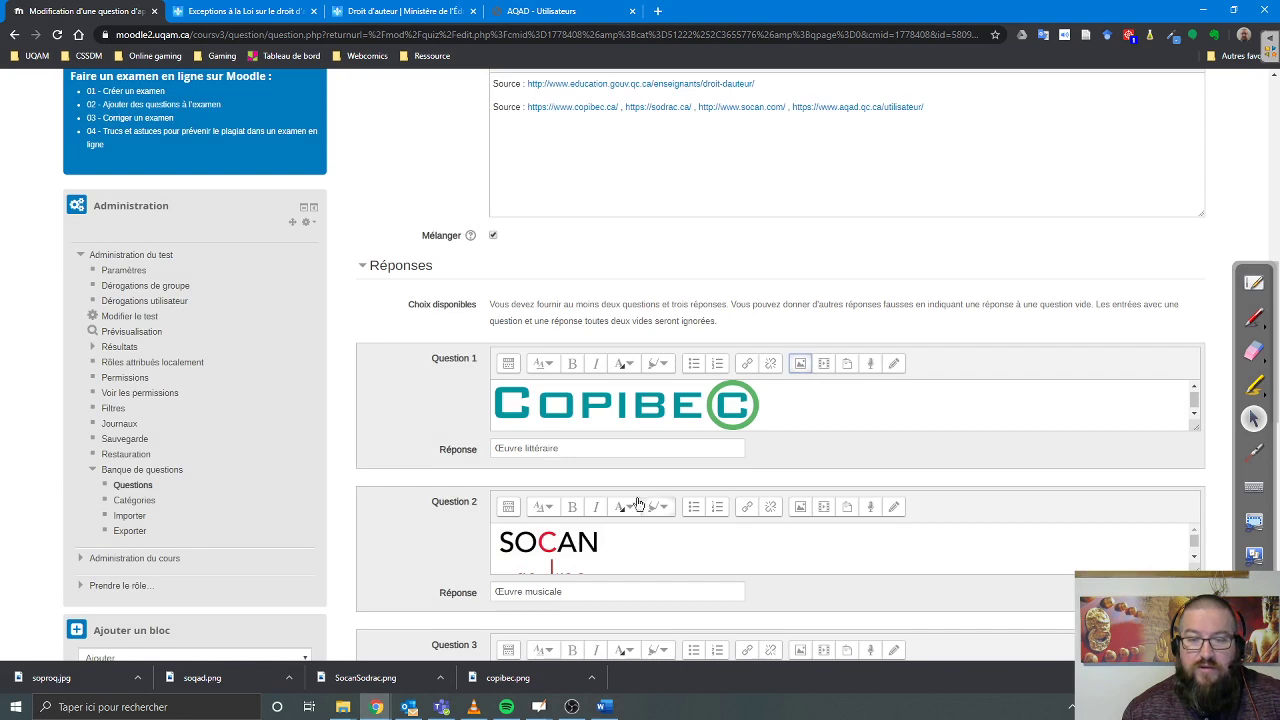
pyautogui.scroll(-10, 636, 503)
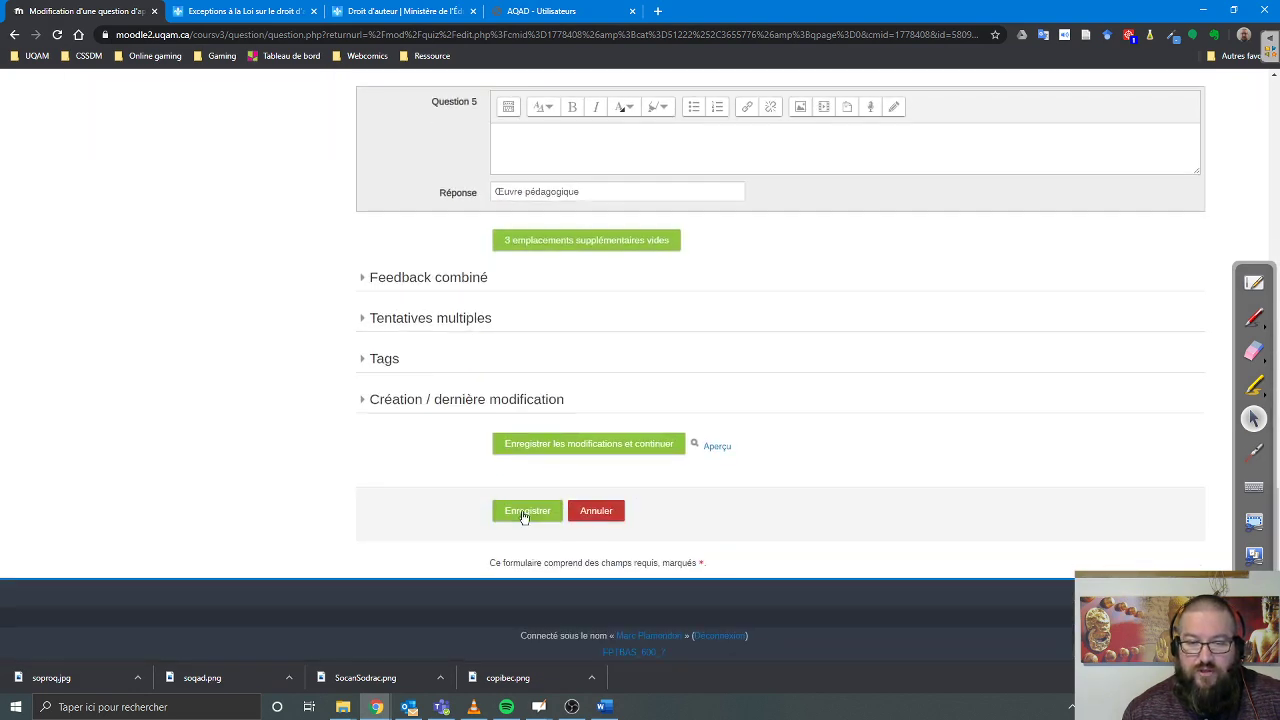
pyautogui.click(527, 512)
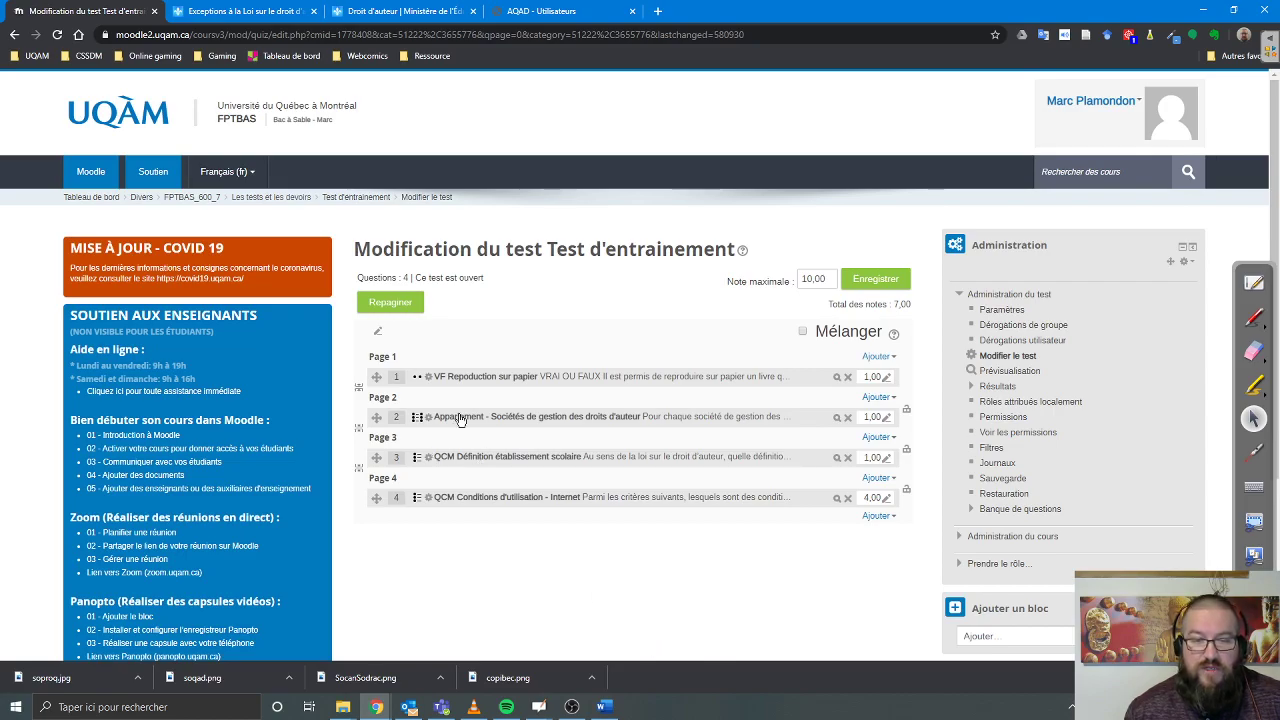
# Preview the matching question again to check the layout of the resized Copibec logo, and close the preview
pyautogui.click(837, 417)
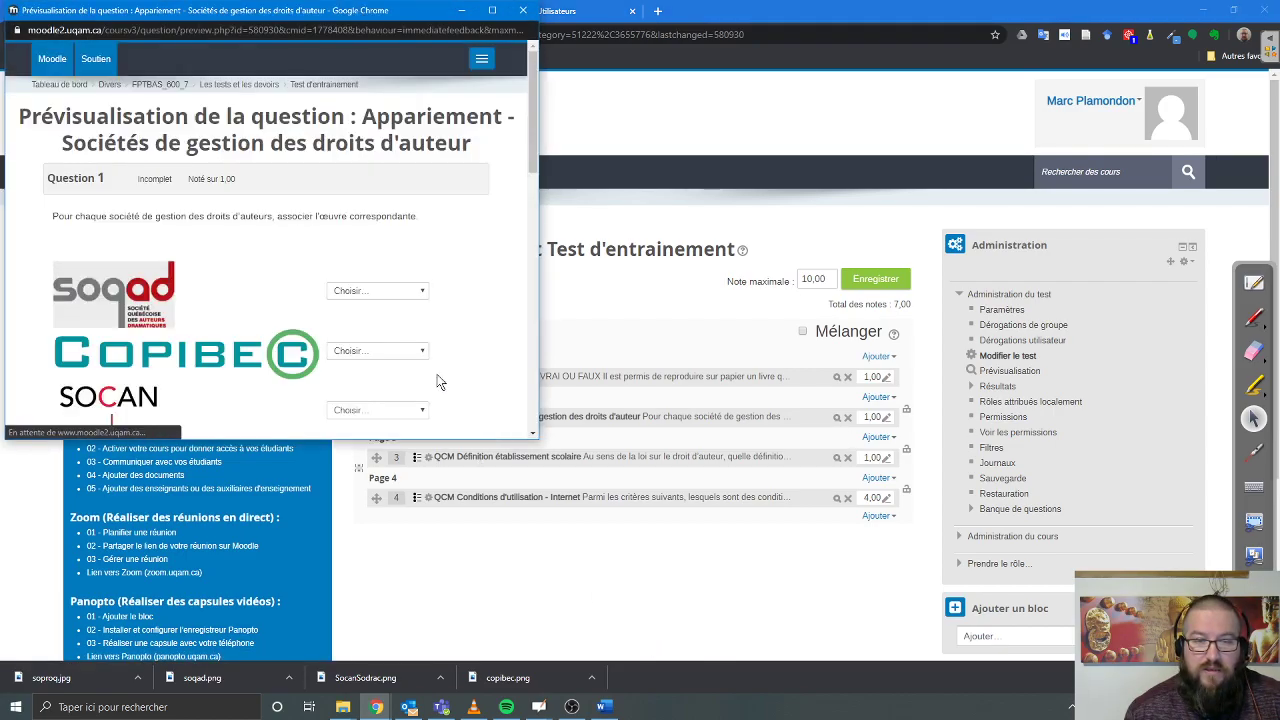
pyautogui.scroll(-3, 397, 346)
pyautogui.scroll(3, 395, 346)
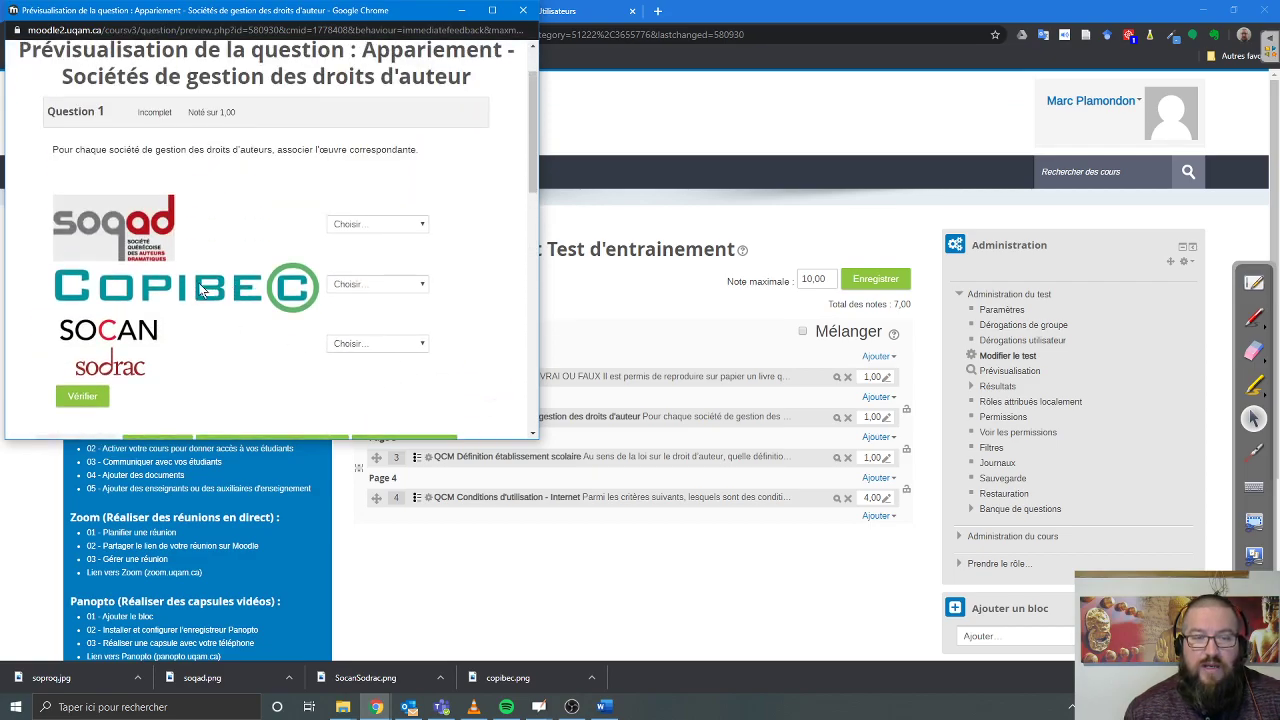
pyautogui.click(522, 10)
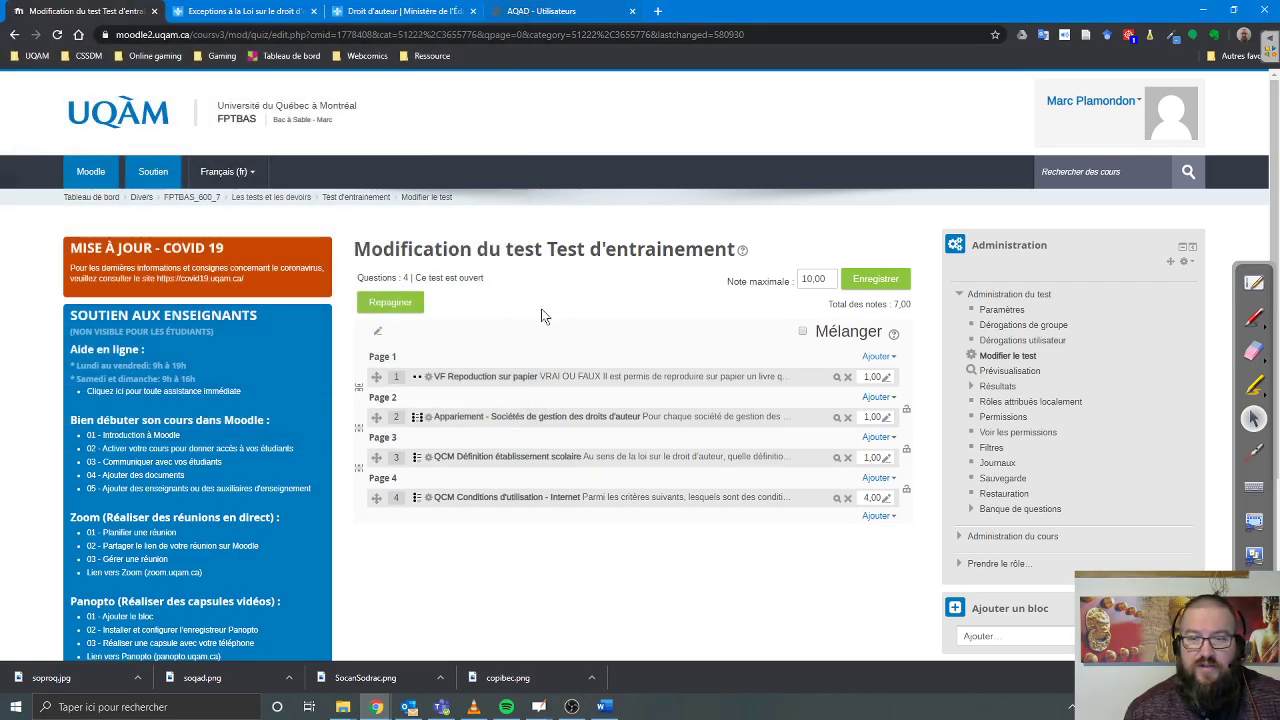
# Preview the question "QCM Définition établissement scolaire", look over its two answer choices and attempt options, and close the preview
pyautogui.click(836, 459)
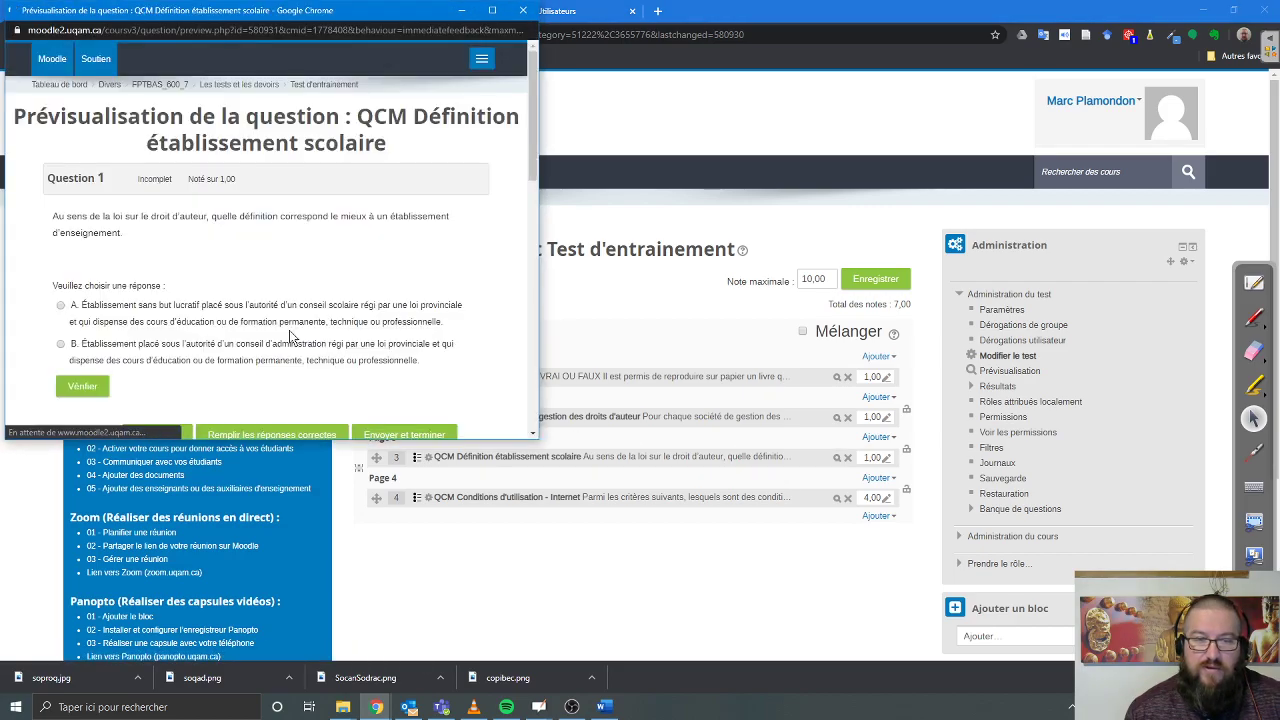
pyautogui.scroll(-2, 284, 322)
pyautogui.scroll(-1, 284, 322)
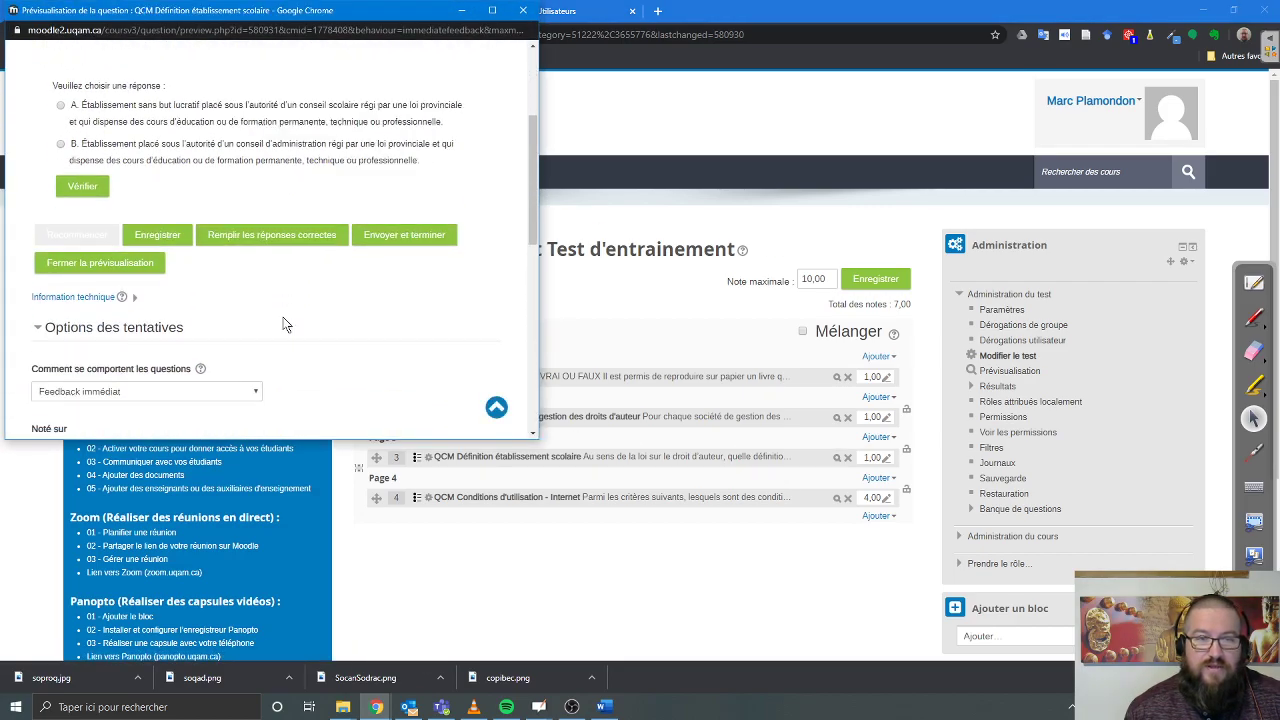
pyautogui.click(522, 10)
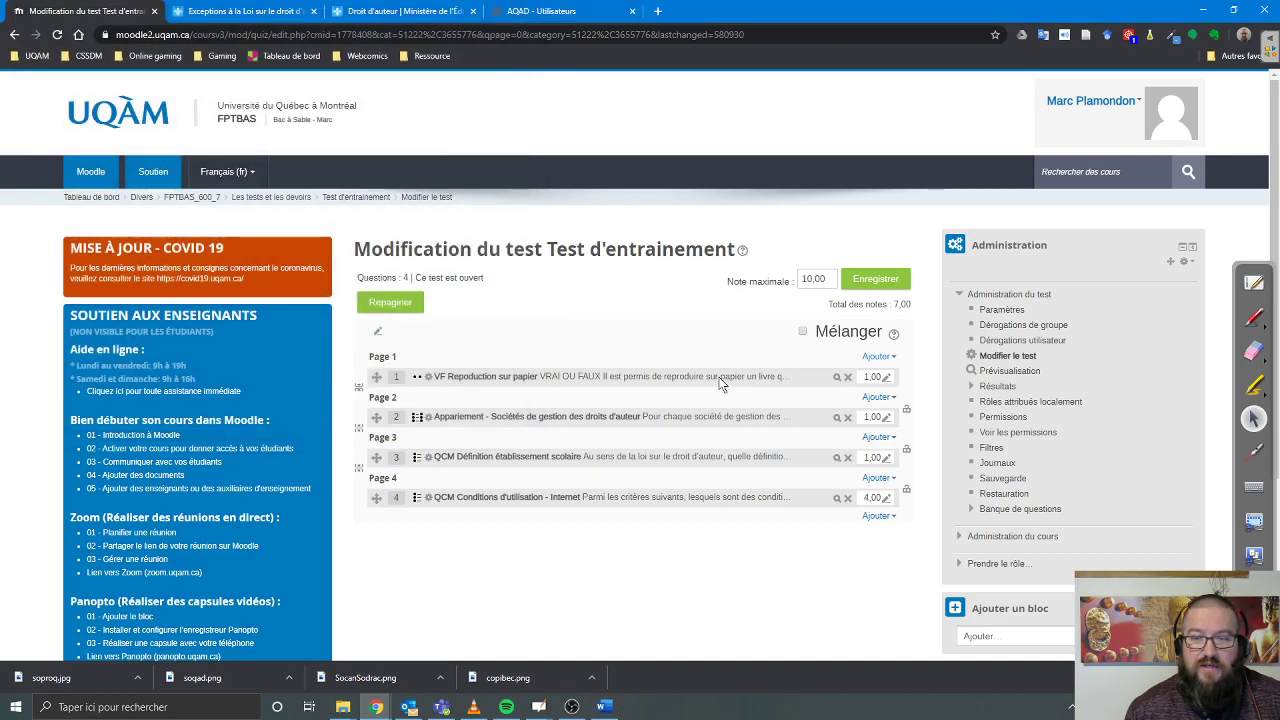
# Preview the question "QCM Conditions d'utilisation - Internet" in a maximized window, review its answer choices and their numbering, and close it
pyautogui.click(836, 497)
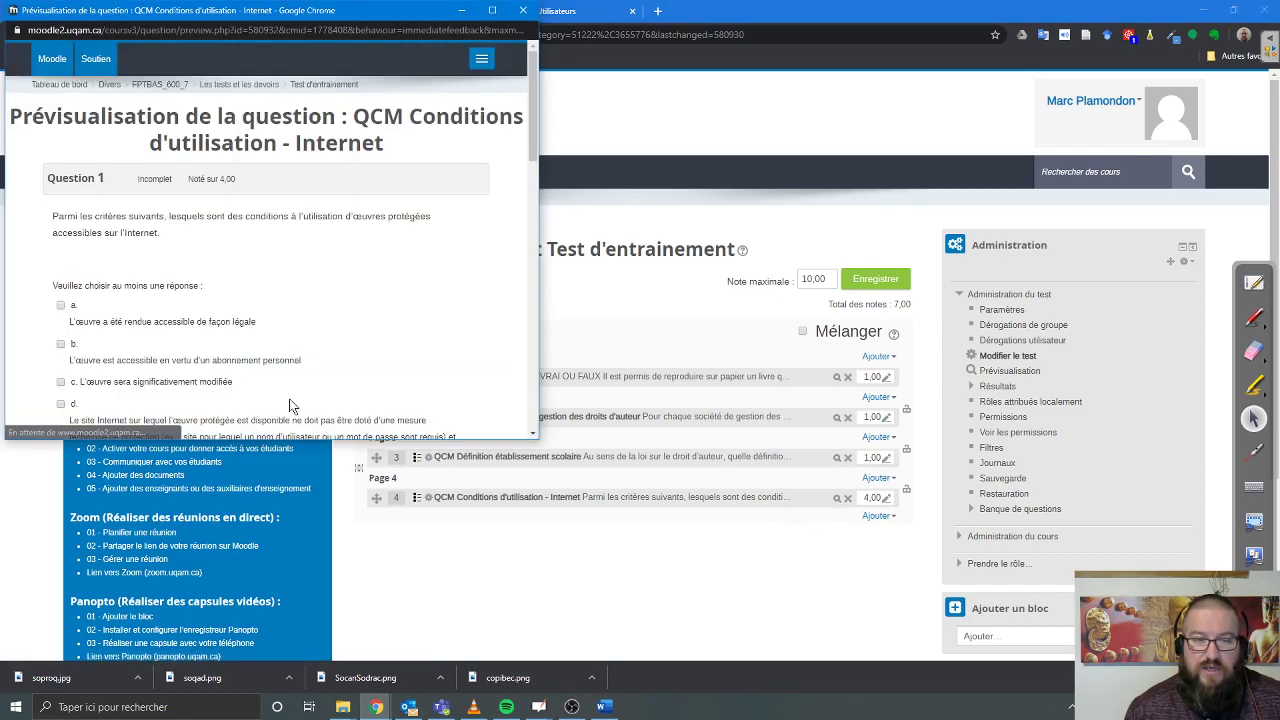
pyautogui.scroll(-3, 288, 385)
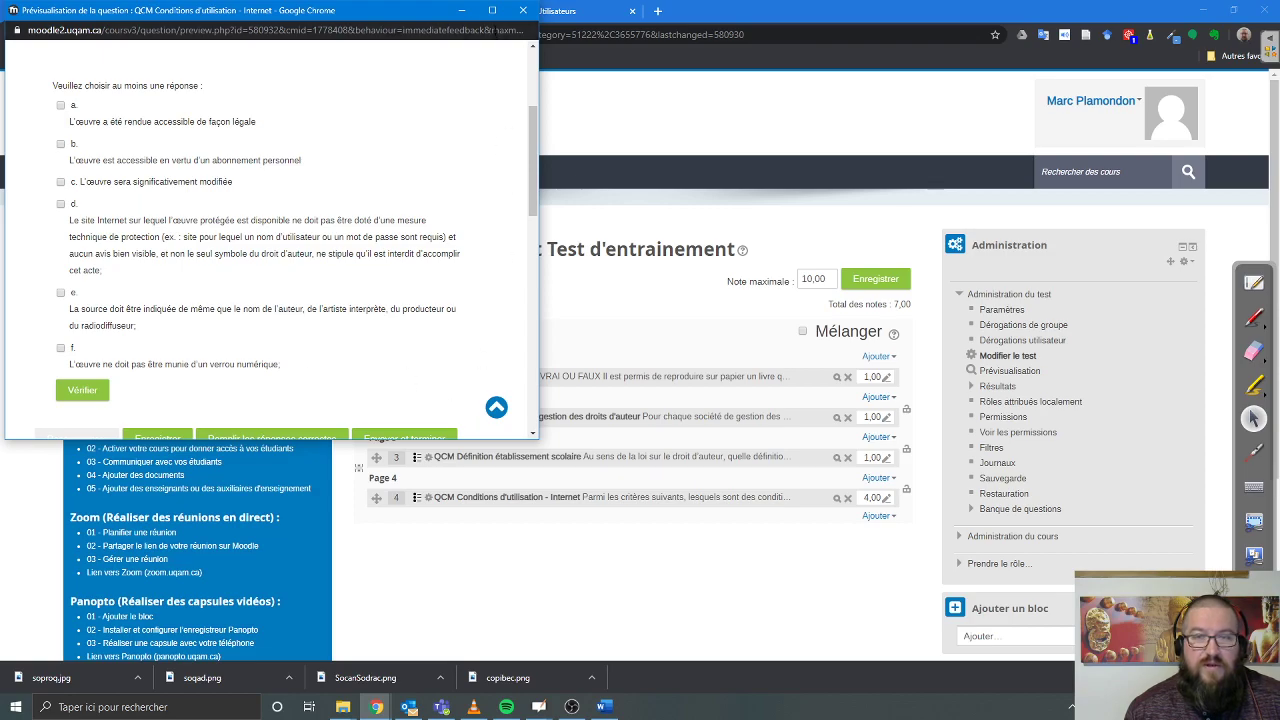
pyautogui.click(492, 10)
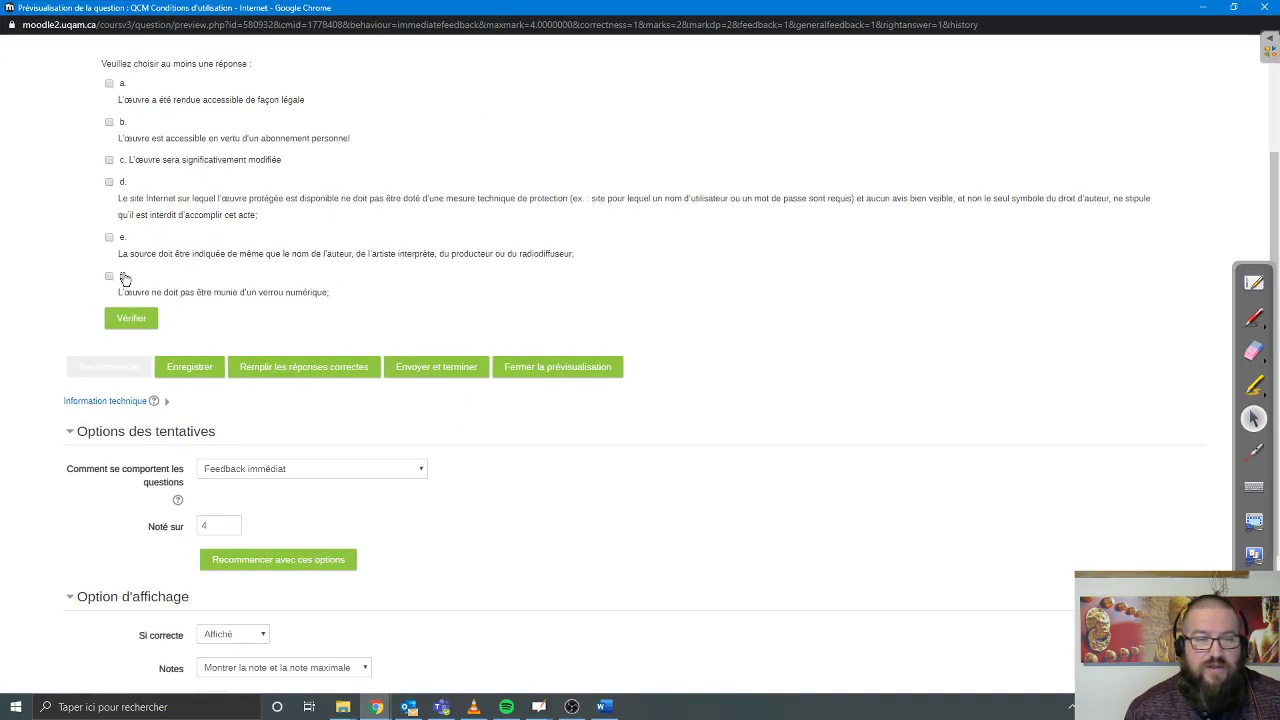
pyautogui.scroll(2, 134, 294)
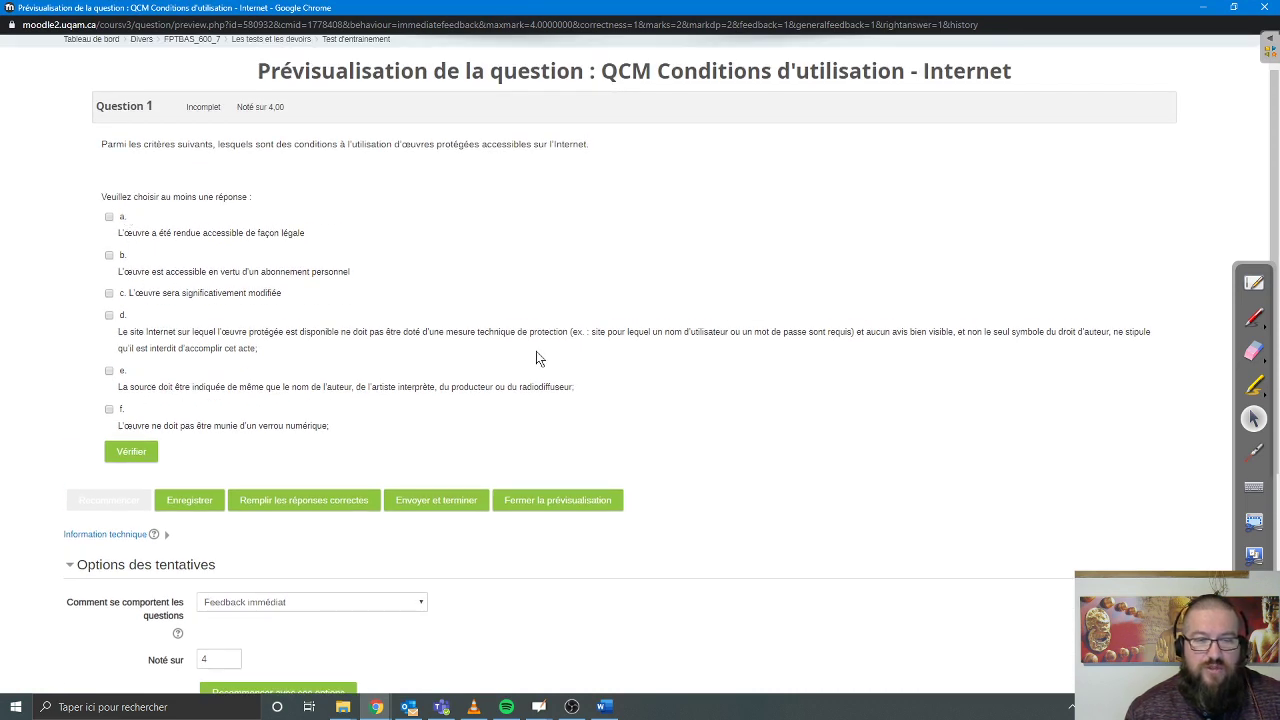
pyautogui.click(1260, 10)
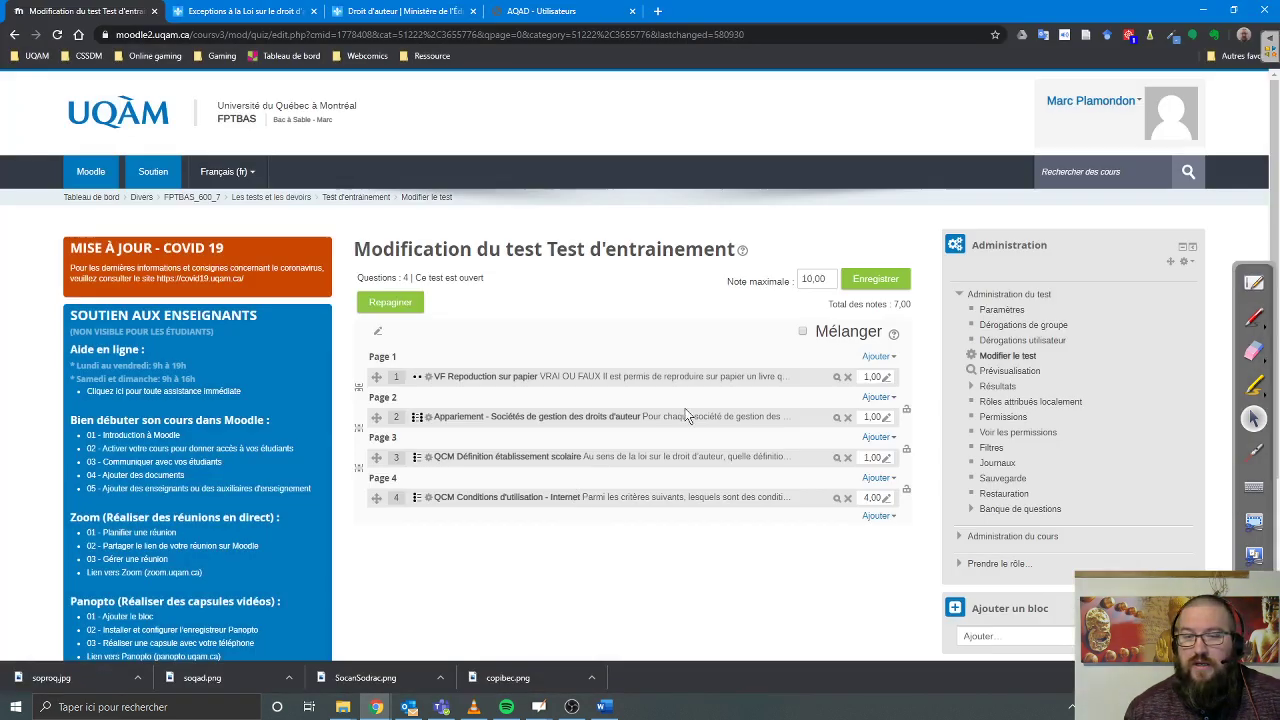
# Set the answer numbering of "QCM Conditions d'utilisation - Internet" to "A., B., C., etc." and save the question
pyautogui.click(443, 499)
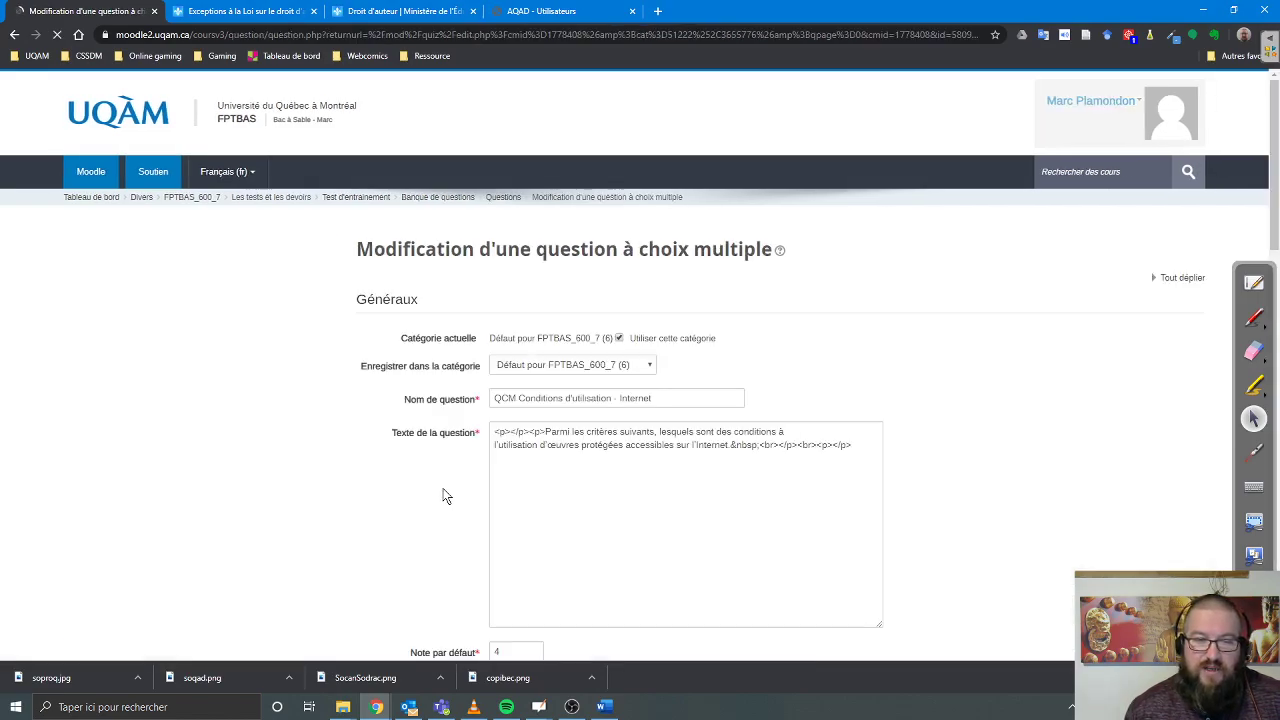
pyautogui.scroll(-5, 413, 504)
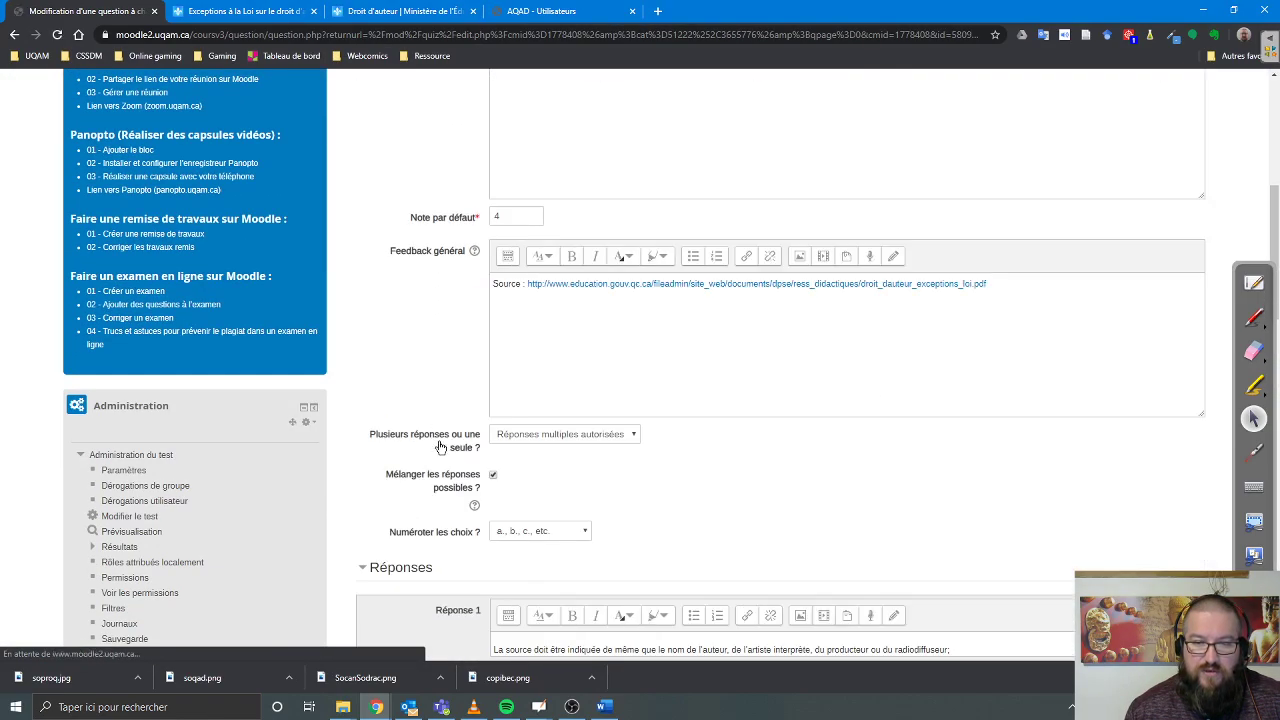
pyautogui.scroll(-2, 470, 440)
pyautogui.click(533, 398)
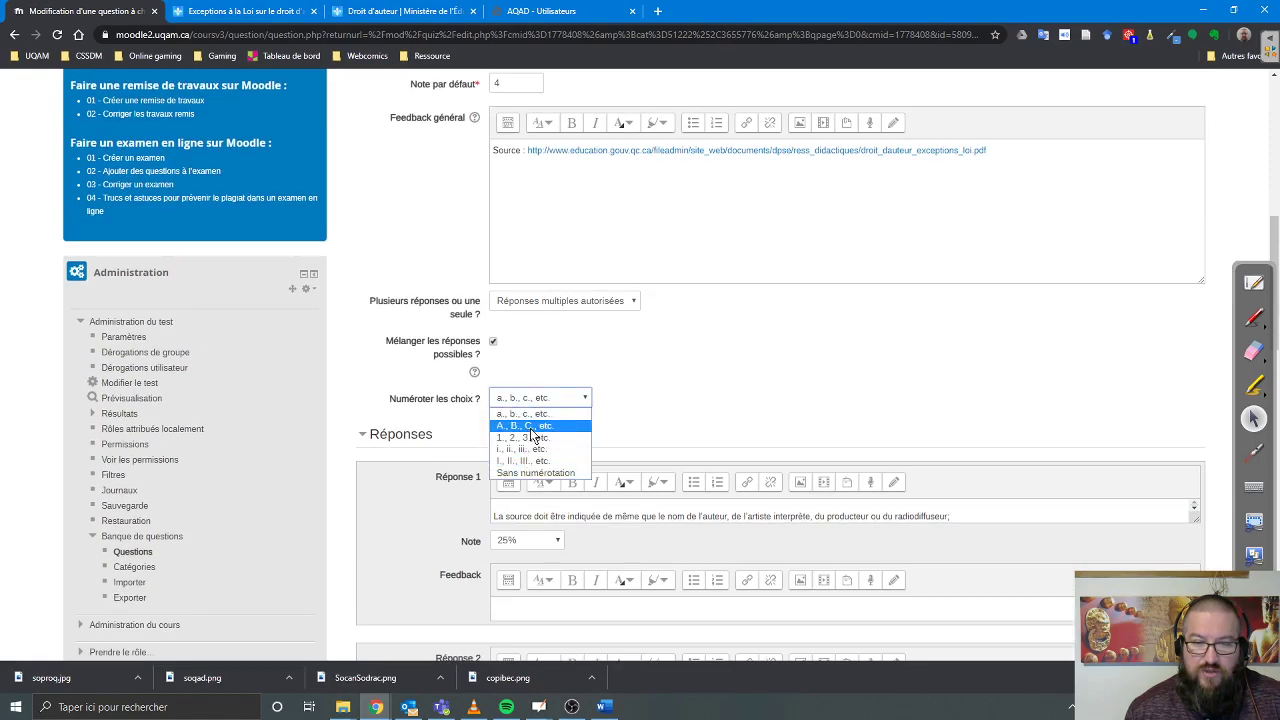
pyautogui.click(535, 424)
pyautogui.scroll(-15, 460, 440)
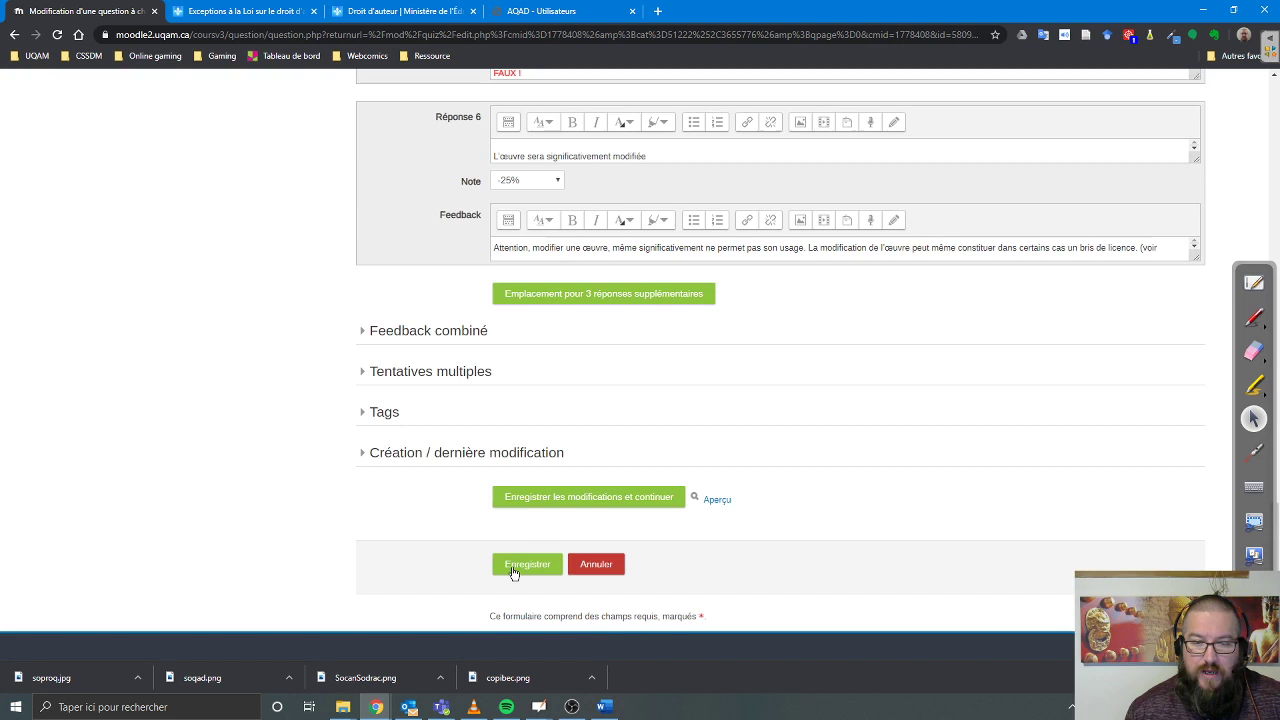
pyautogui.click(513, 568)
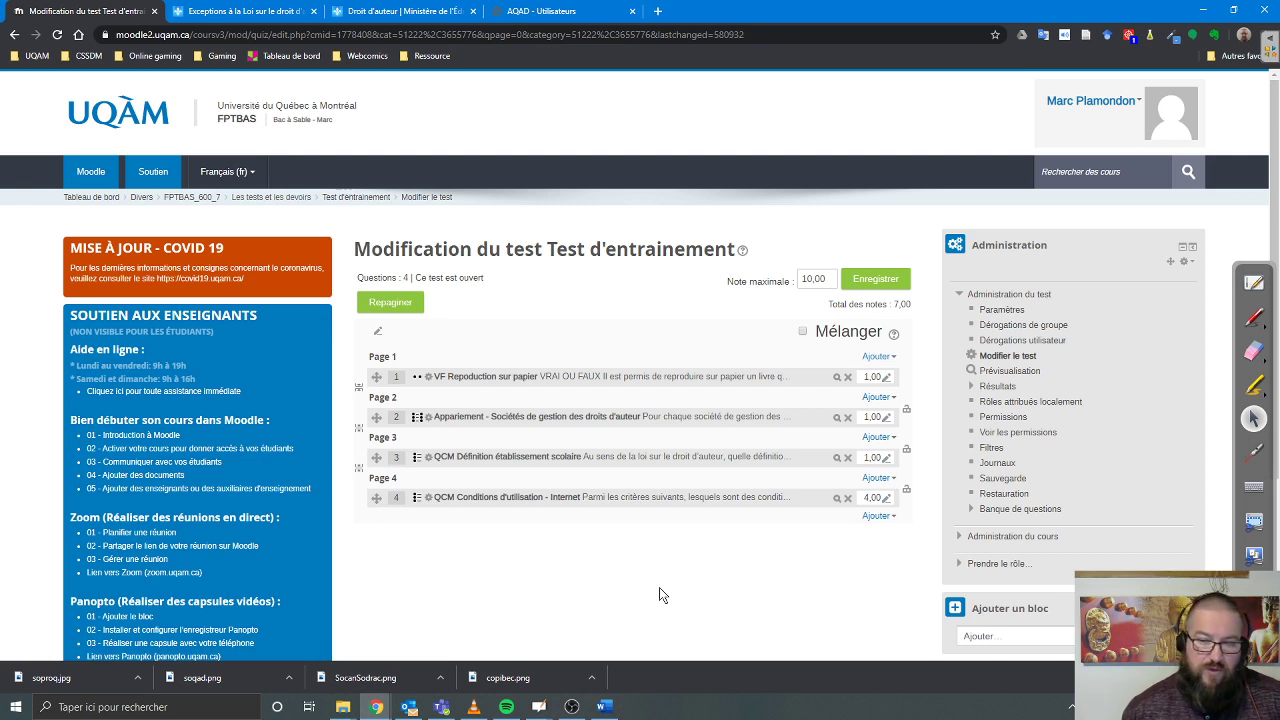
# Switch to the OpenBoard presentation and advance to the "Médiagraphie" page, with the system volume raised to 36
pyautogui.click(1254, 283)
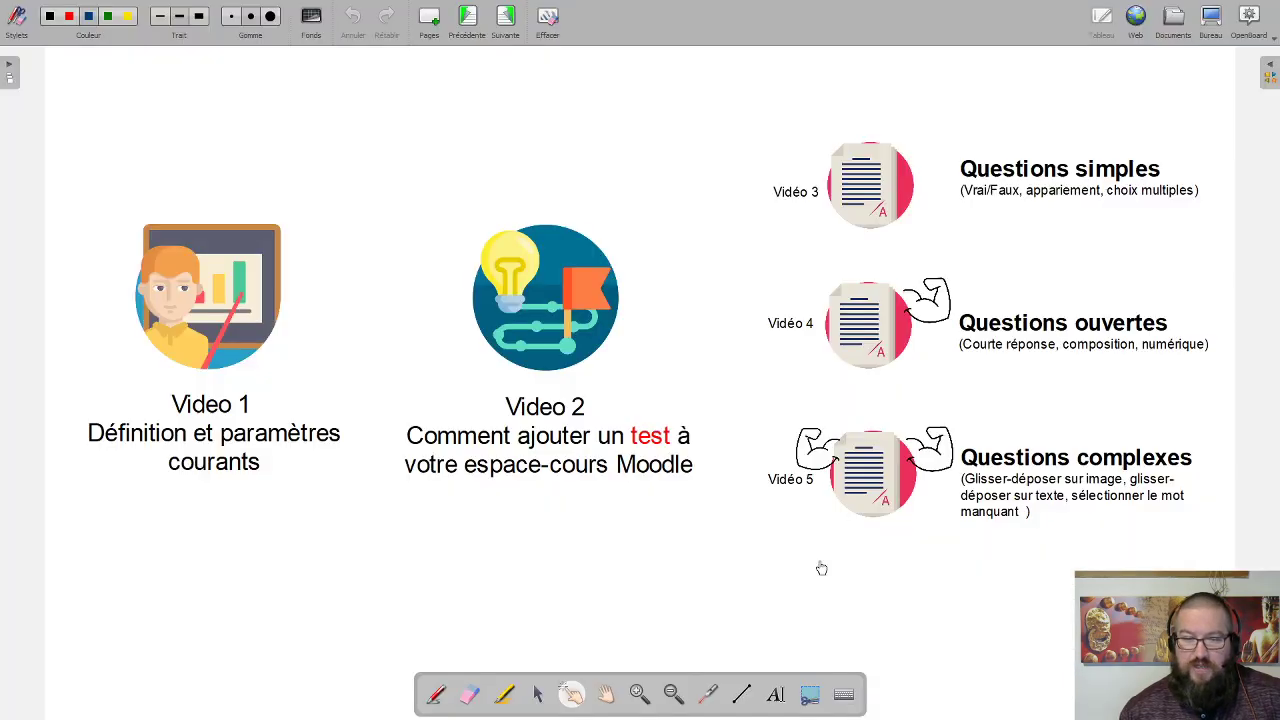
pyautogui.press('XF86AudioPlay')
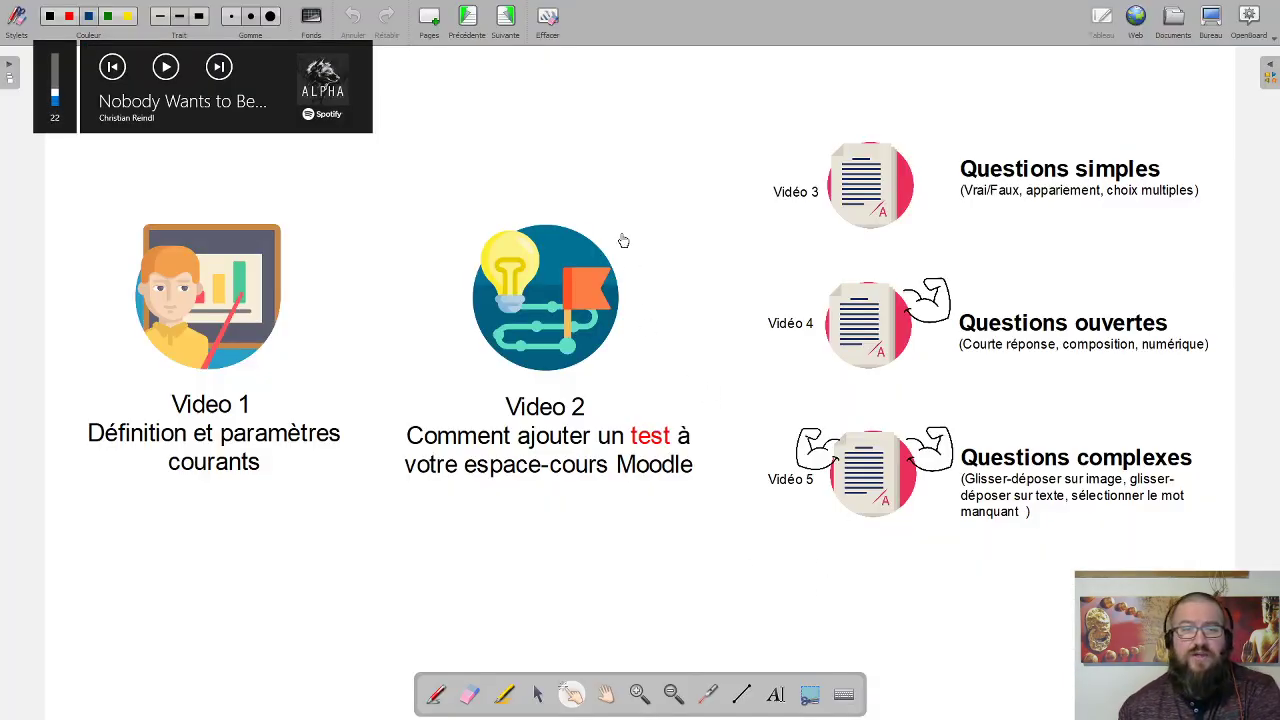
pyautogui.press('XF86AudioRaiseVolume')
pyautogui.press('XF86AudioRaiseVolume')
pyautogui.press('XF86AudioRaiseVolume')
pyautogui.press('XF86AudioRaiseVolume')
pyautogui.press('XF86AudioRaiseVolume')
pyautogui.press('XF86AudioRaiseVolume')
pyautogui.press('XF86AudioRaiseVolume')
pyautogui.click(506, 20)
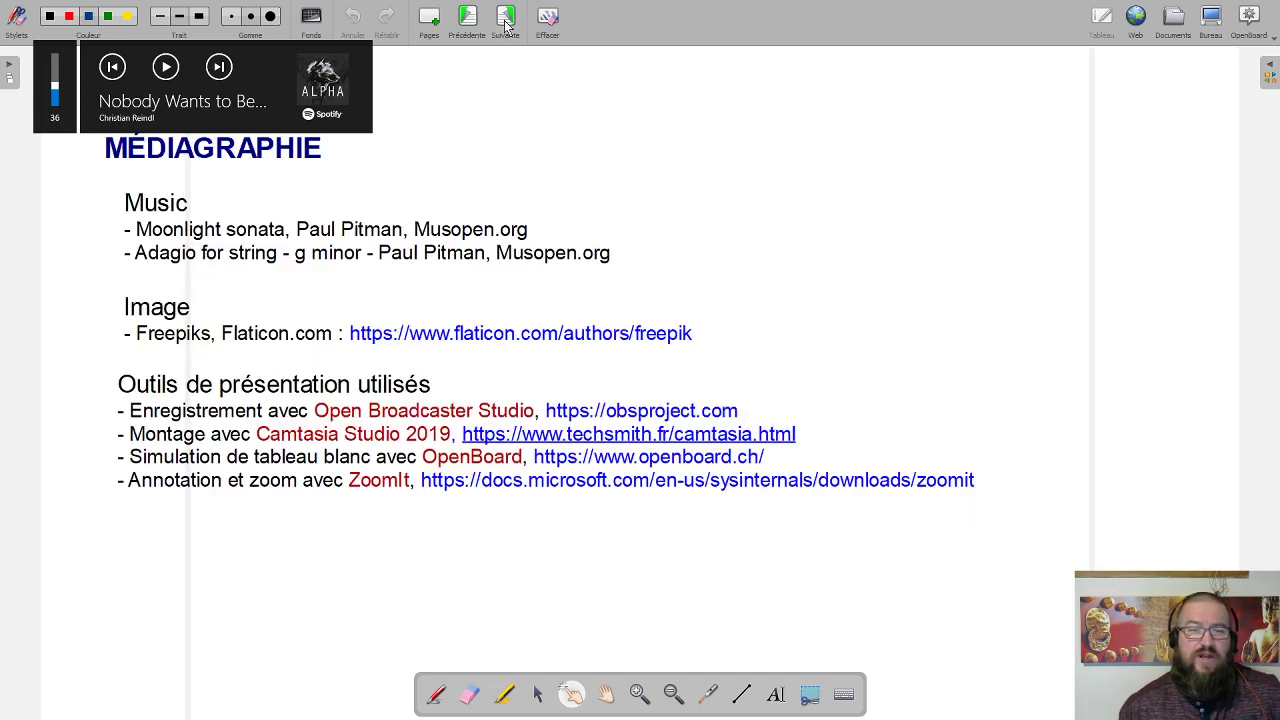